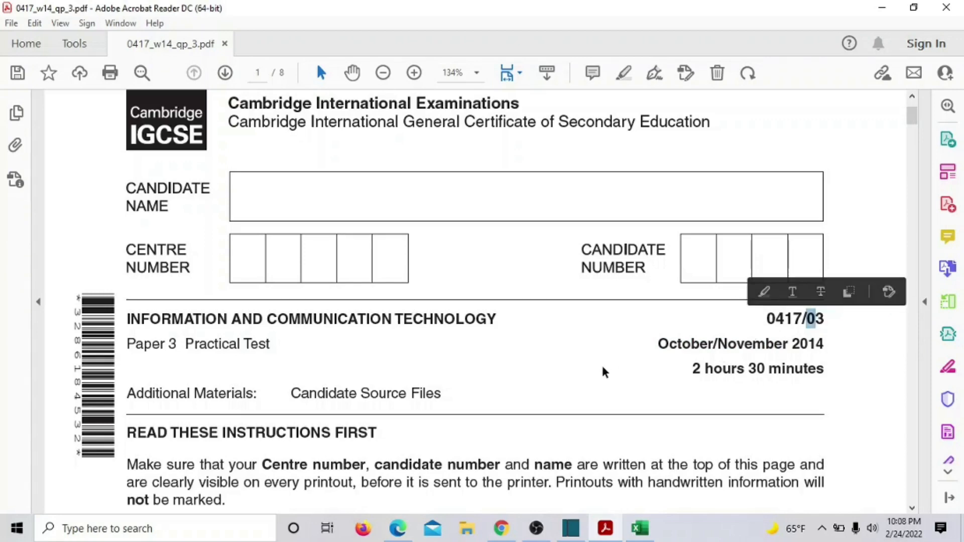
Read the exam paper's spreadsheet introduction and the instruction in step 3 about loading N14invoice.csv.
scroll(604, 364, "down", 3)
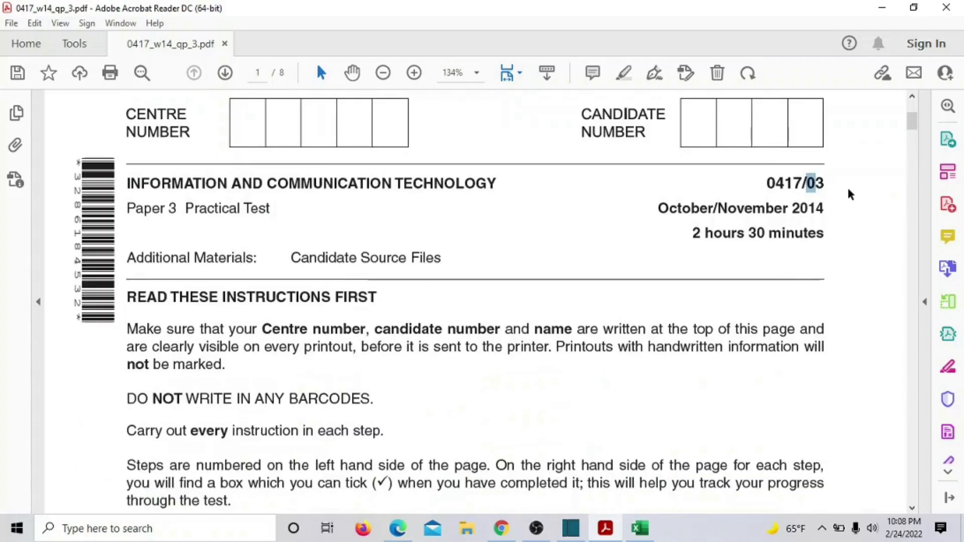
left_click_drag(916, 116, 910, 178)
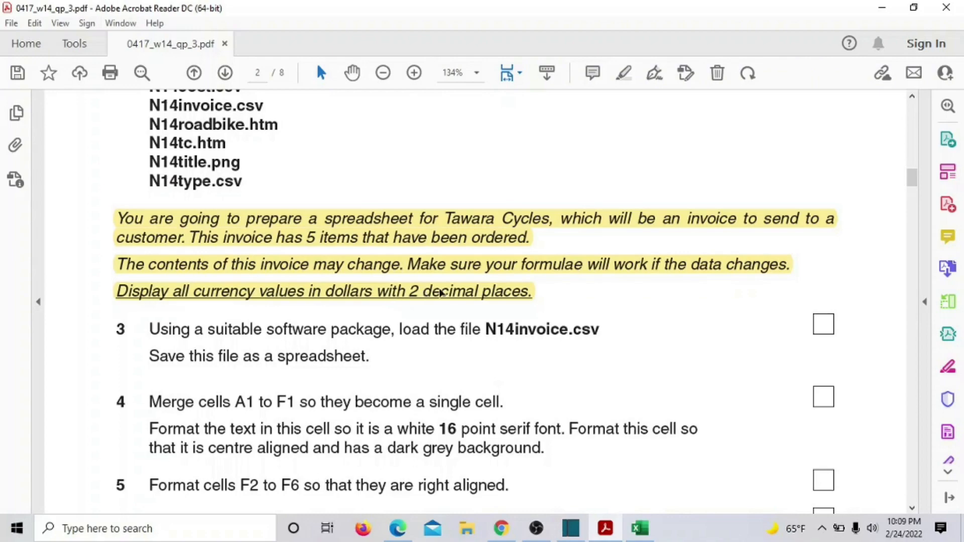
scroll(550, 339, "down", 3)
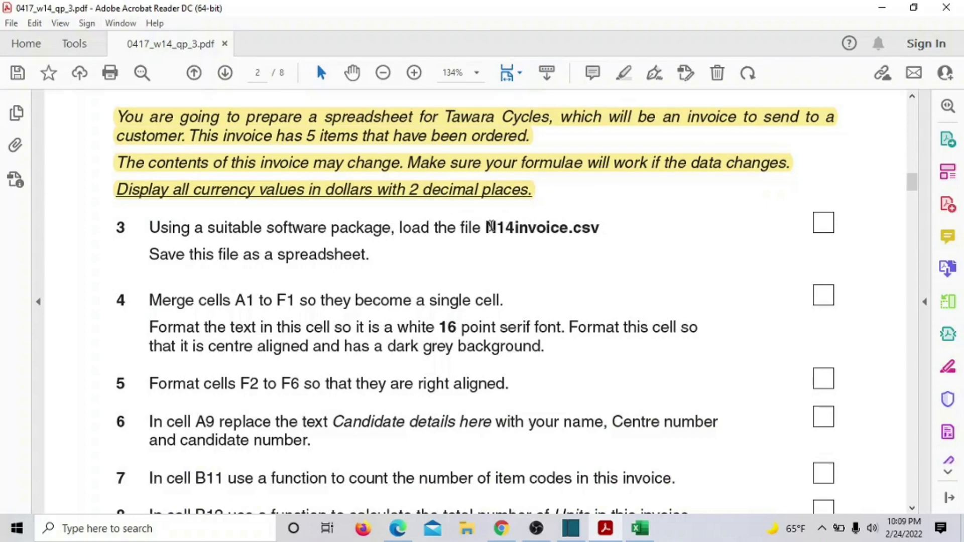
left_click_drag(487, 227, 598, 231)
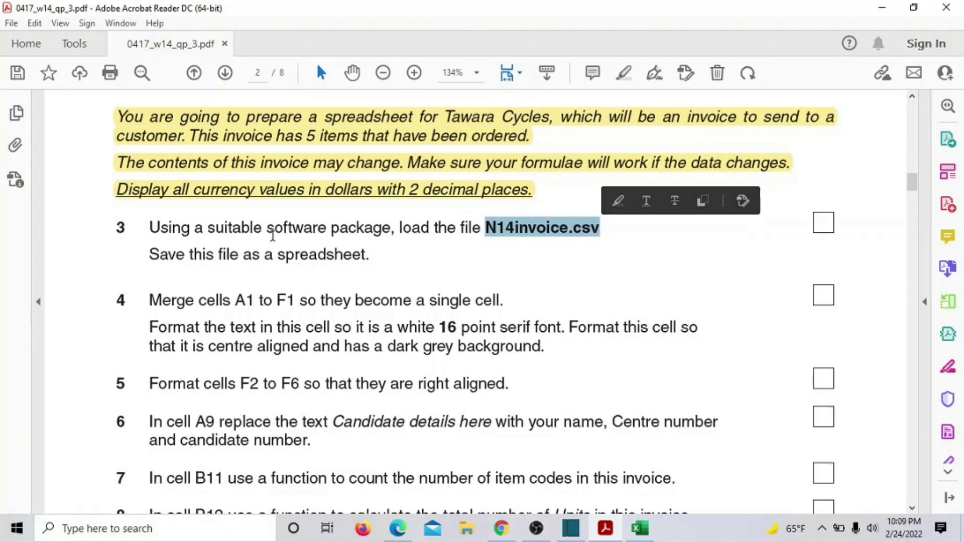
left_click_drag(267, 228, 406, 232)
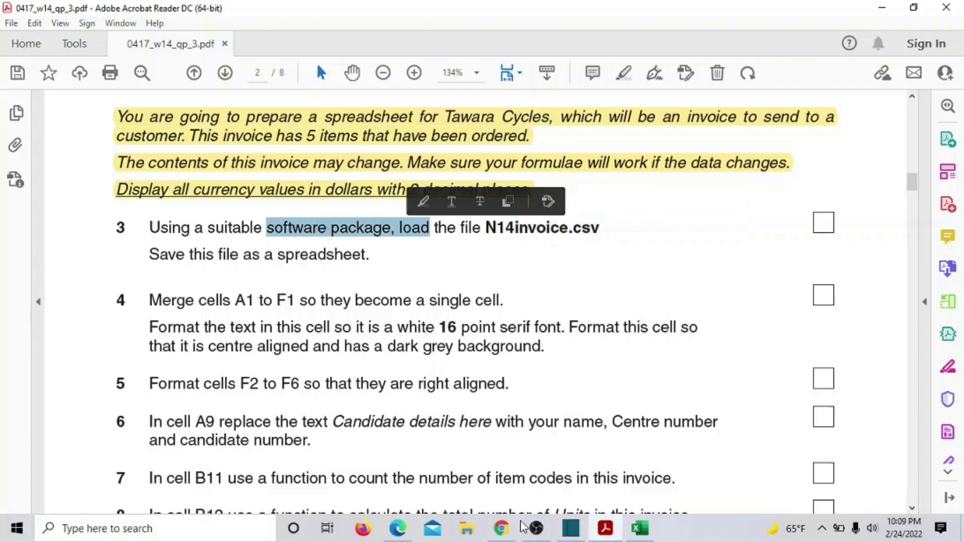
Find the N14invoice CSV file in the PAPER 3 folder and open it in Excel.
left_click(468, 530)
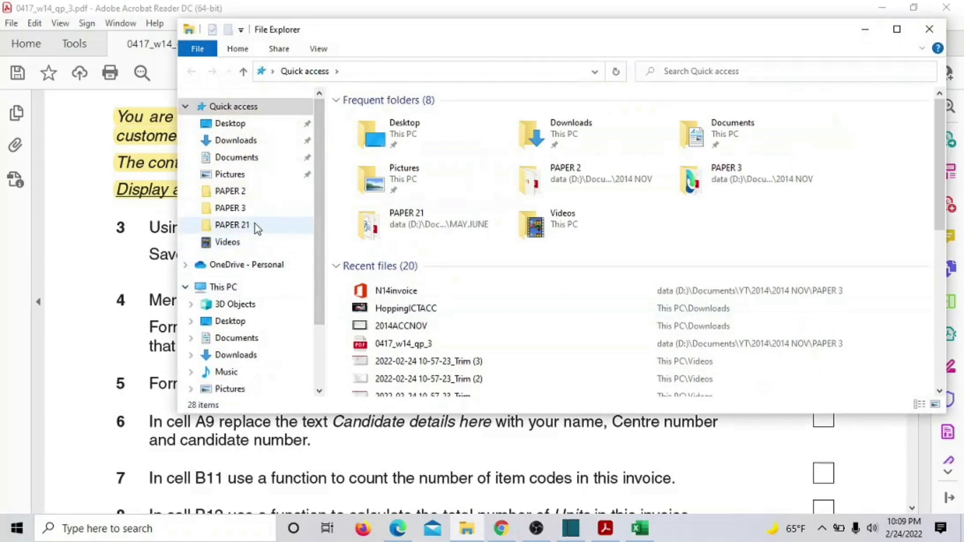
left_click(251, 207)
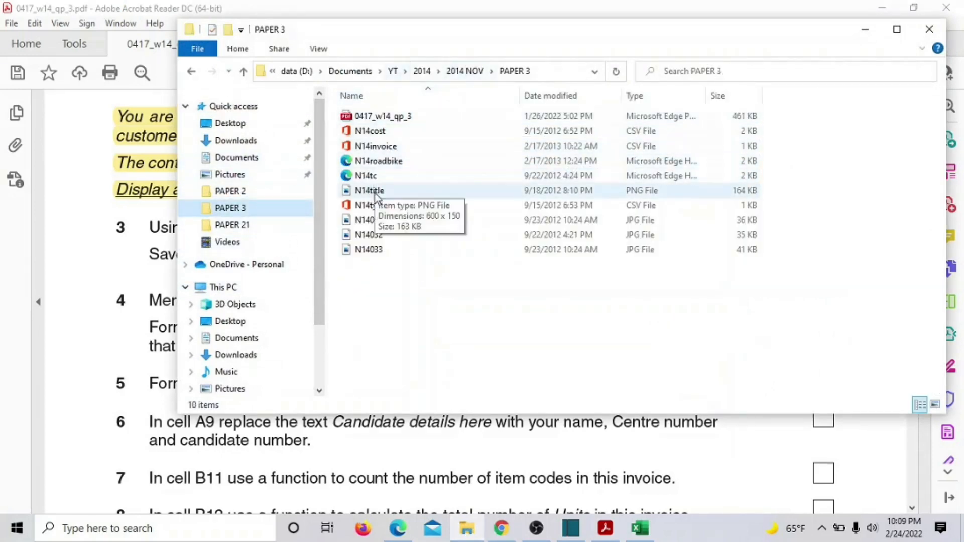
left_click(392, 149)
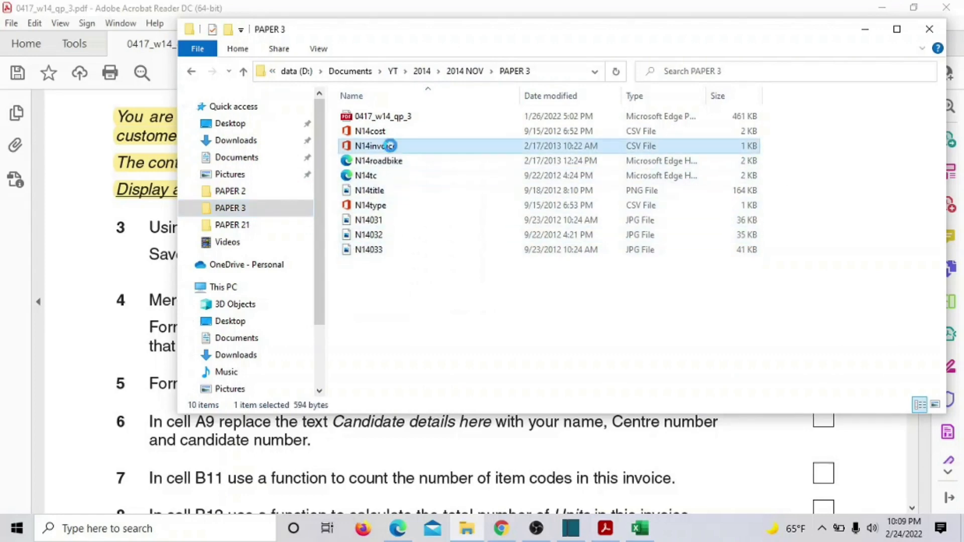
right_click(391, 146)
mouse_move(536, 291)
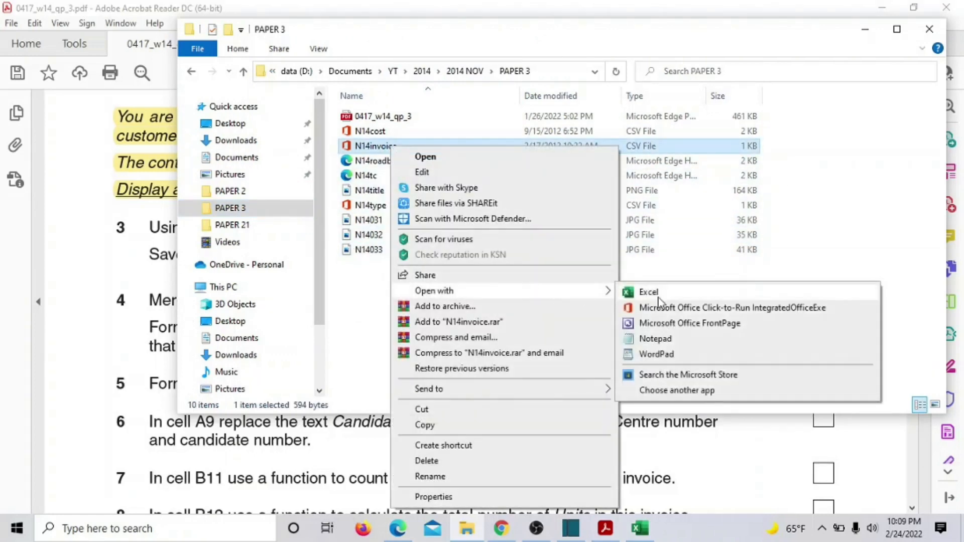
left_click(648, 292)
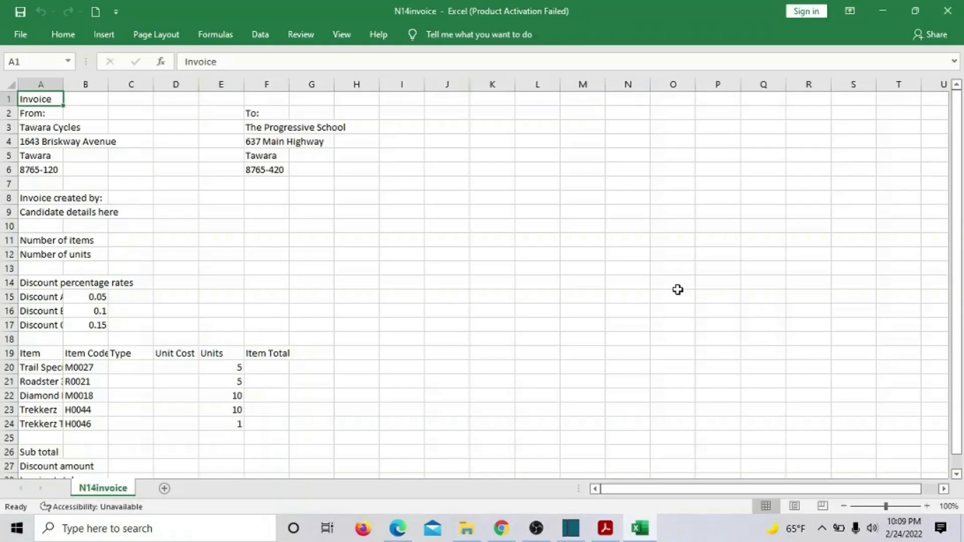
left_click(640, 530)
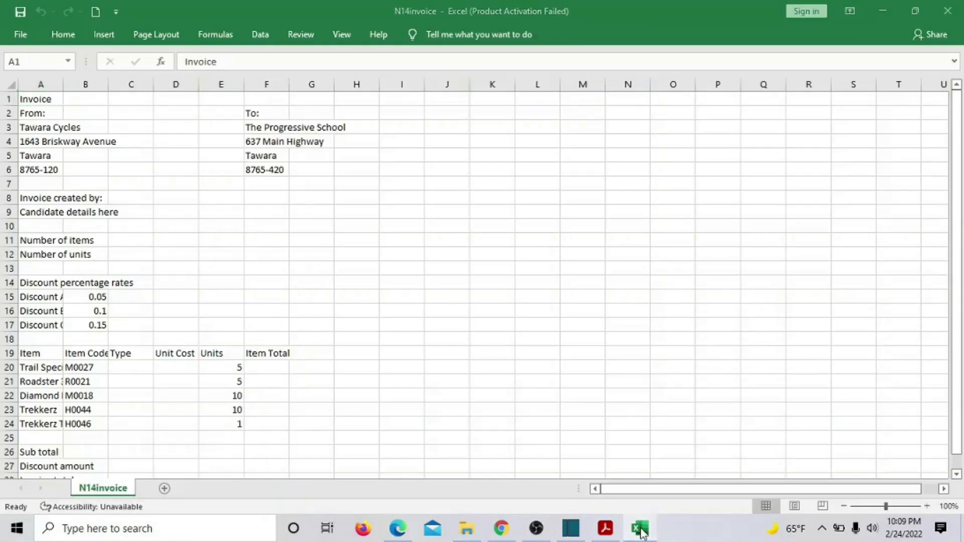
left_click(641, 531)
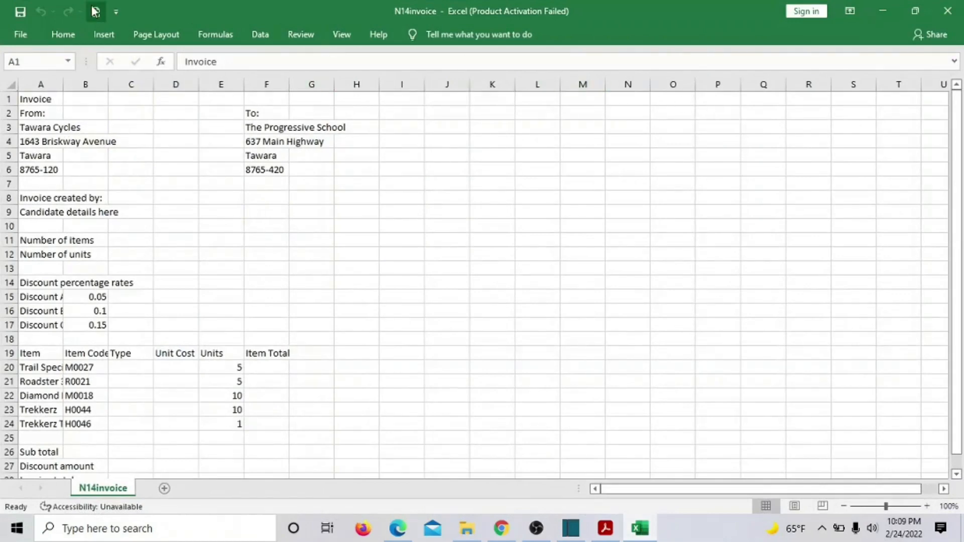
Set the ribbon display to show both tabs and commands.
left_click(850, 11)
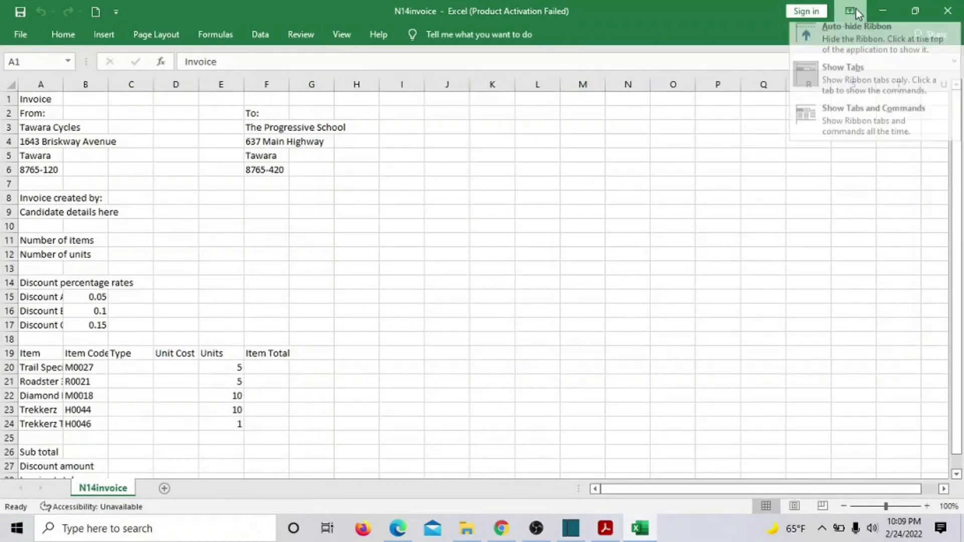
left_click(848, 32)
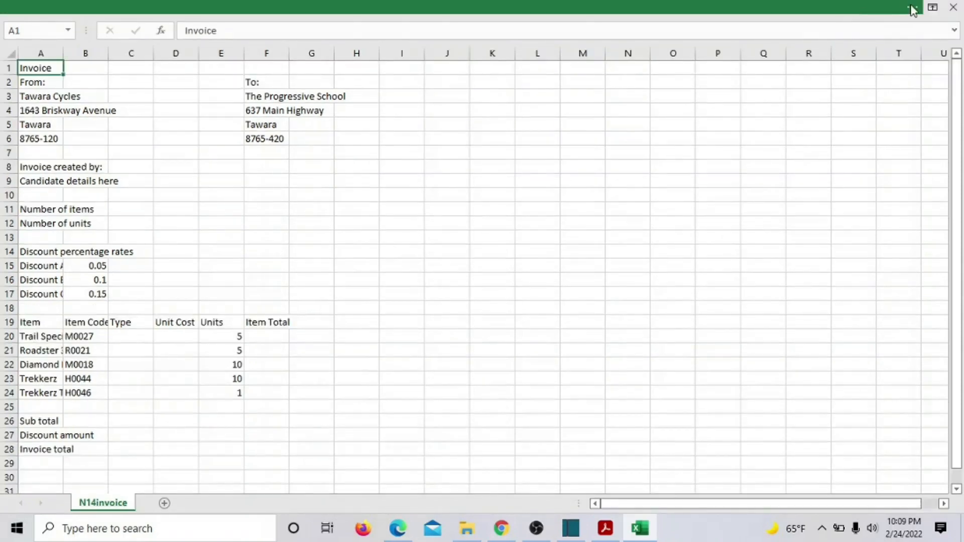
left_click(933, 8)
left_click(848, 120)
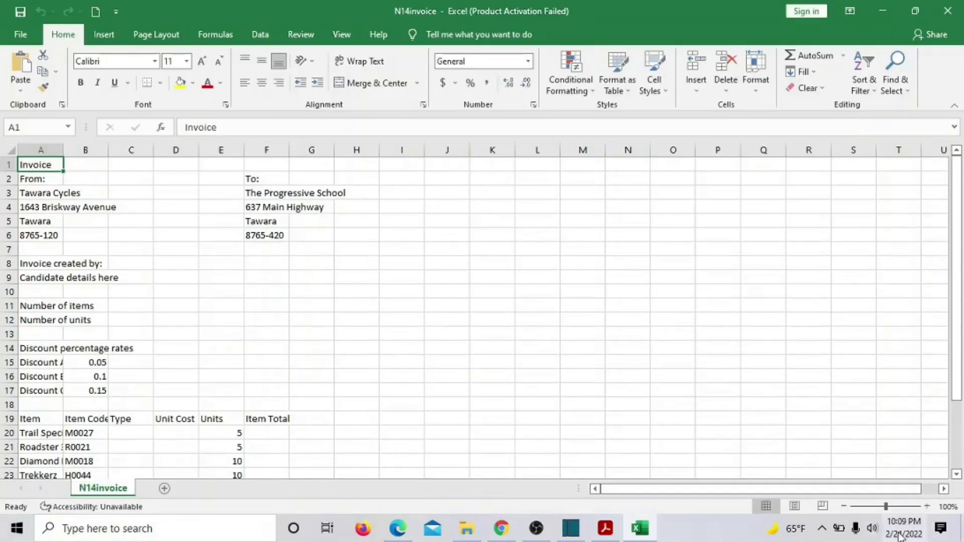
Save the invoice file as an Excel Workbook named N14invoice in the PAPER 3 folder.
left_click(605, 528)
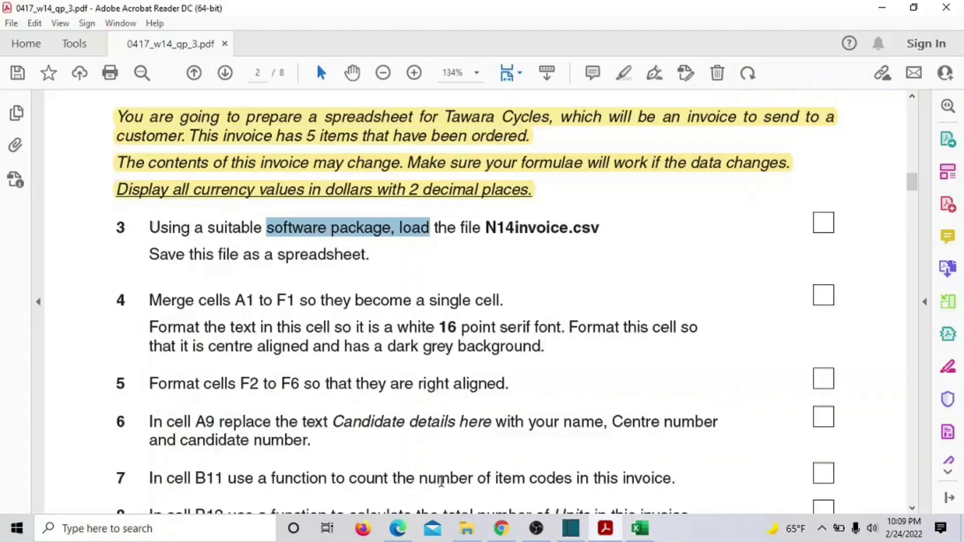
left_click(639, 528)
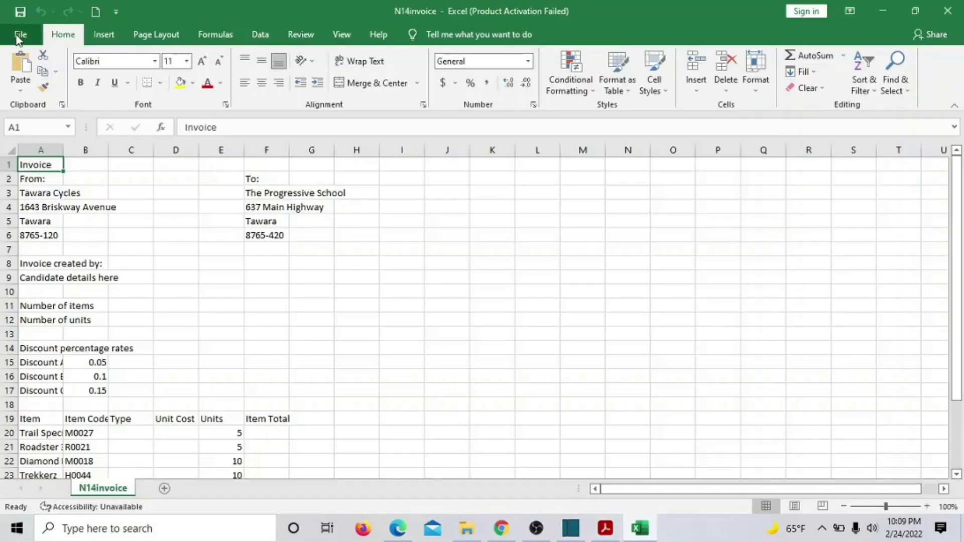
left_click(19, 36)
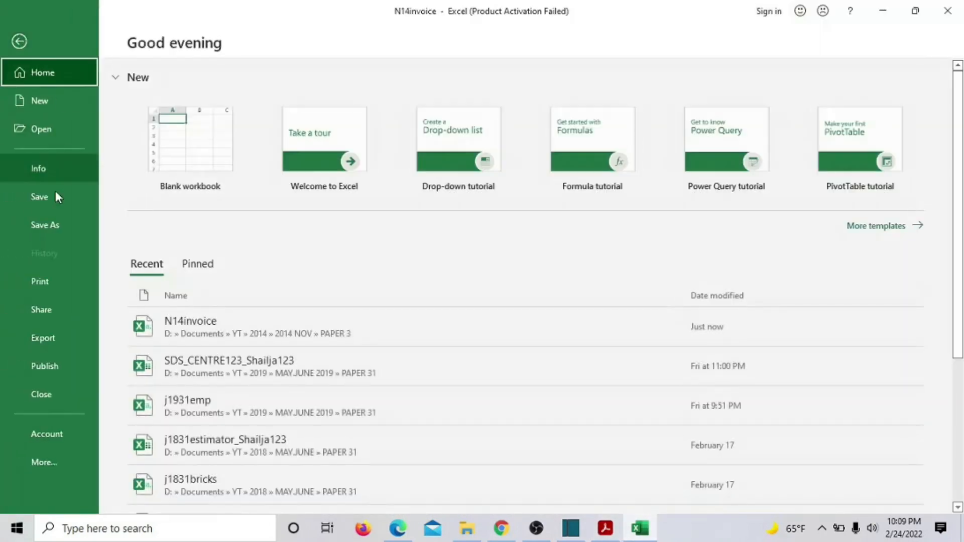
left_click(67, 224)
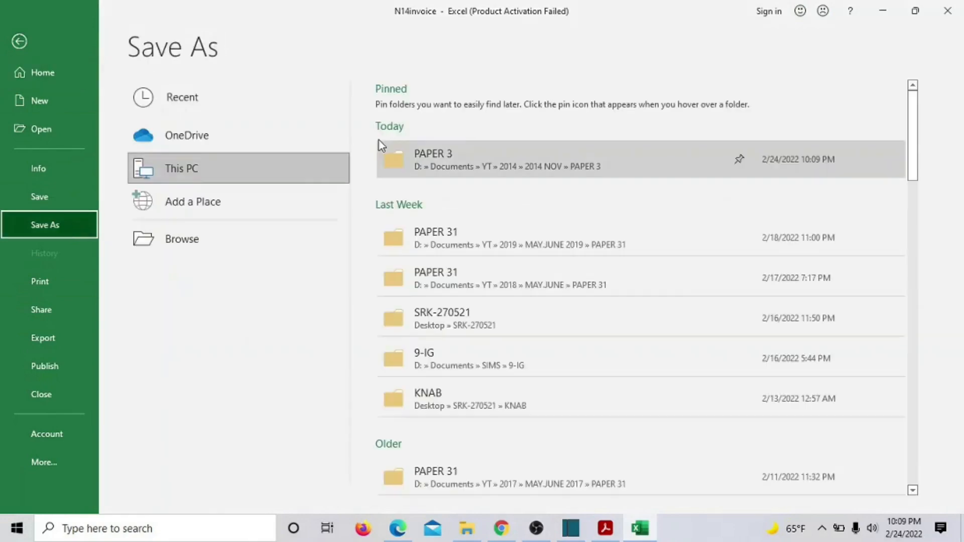
left_click(459, 161)
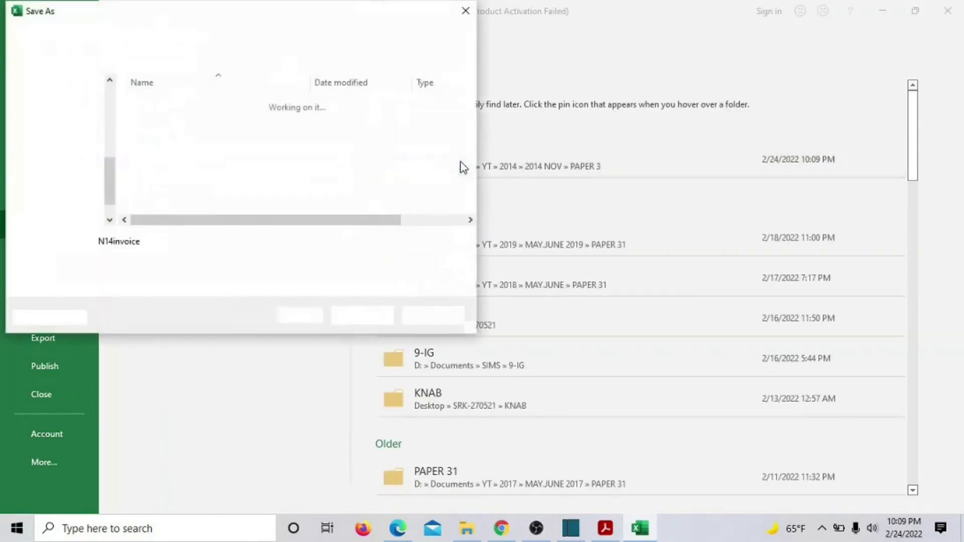
left_click(273, 260)
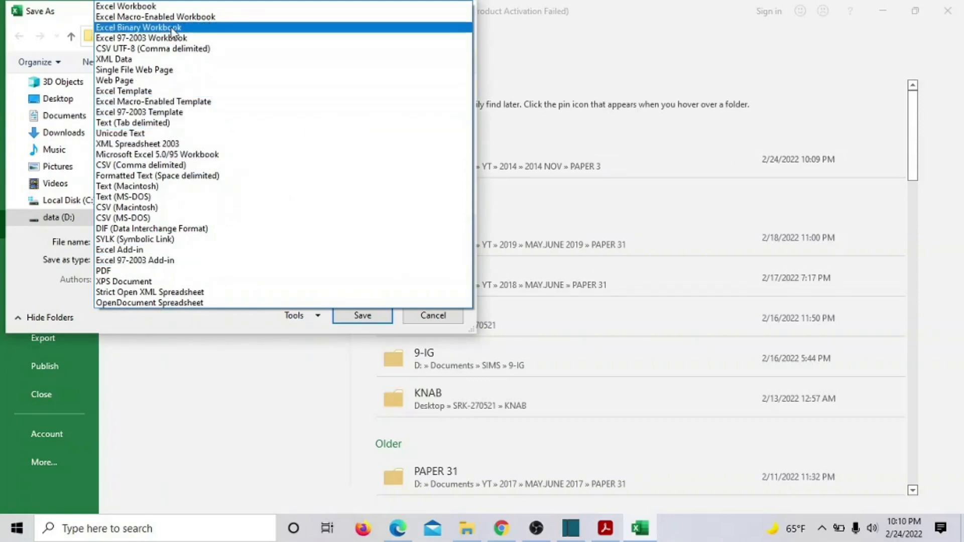
left_click(176, 6)
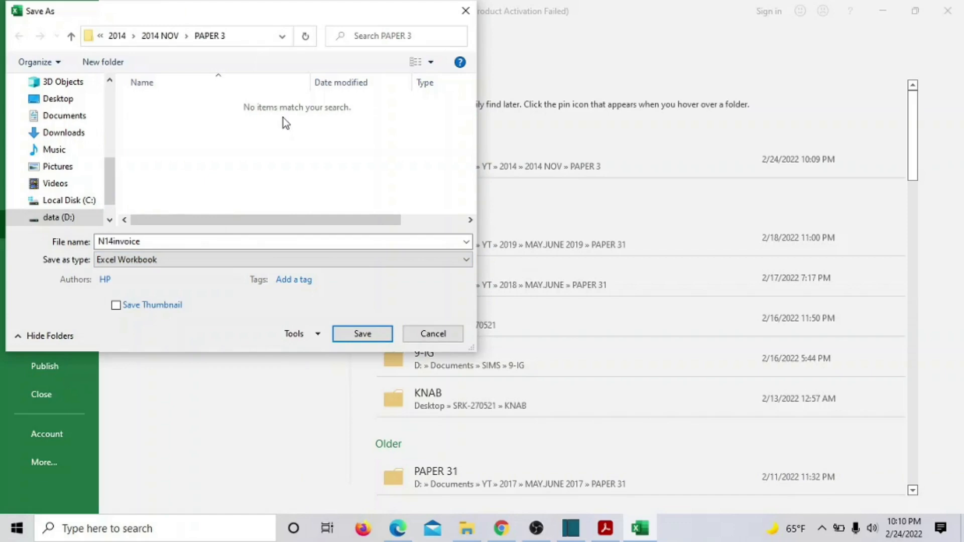
left_click(364, 333)
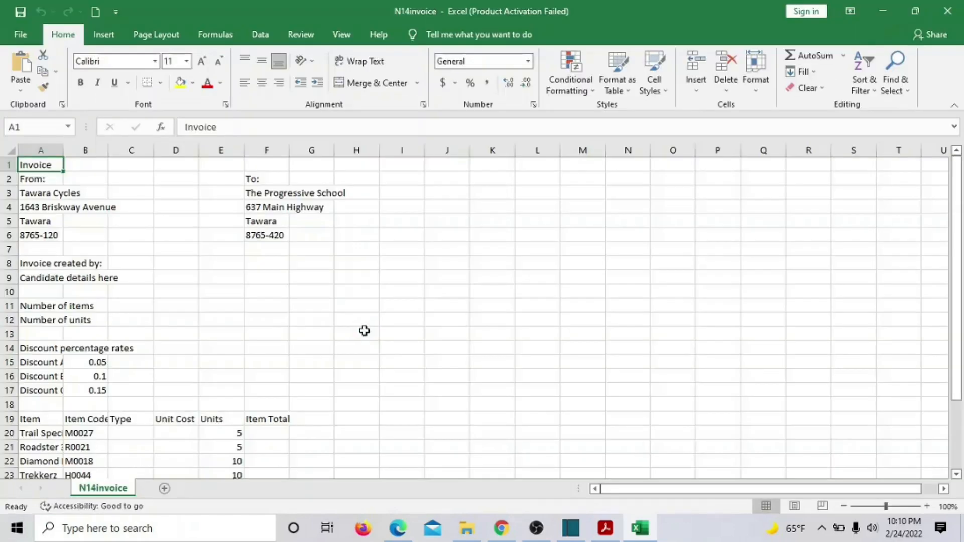
Widen columns A and F to fit their address text, and merge and centre cells A1 to F1.
left_click(604, 529)
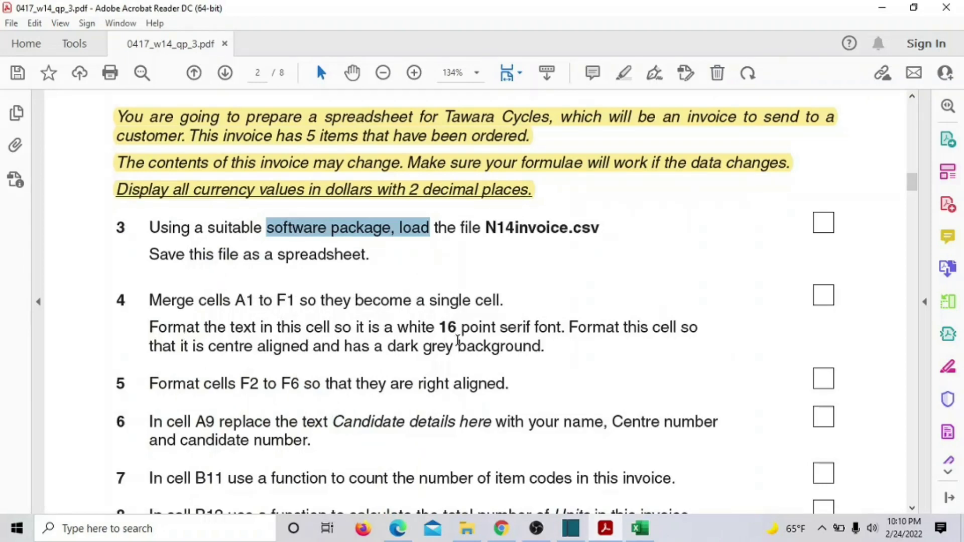
left_click(640, 528)
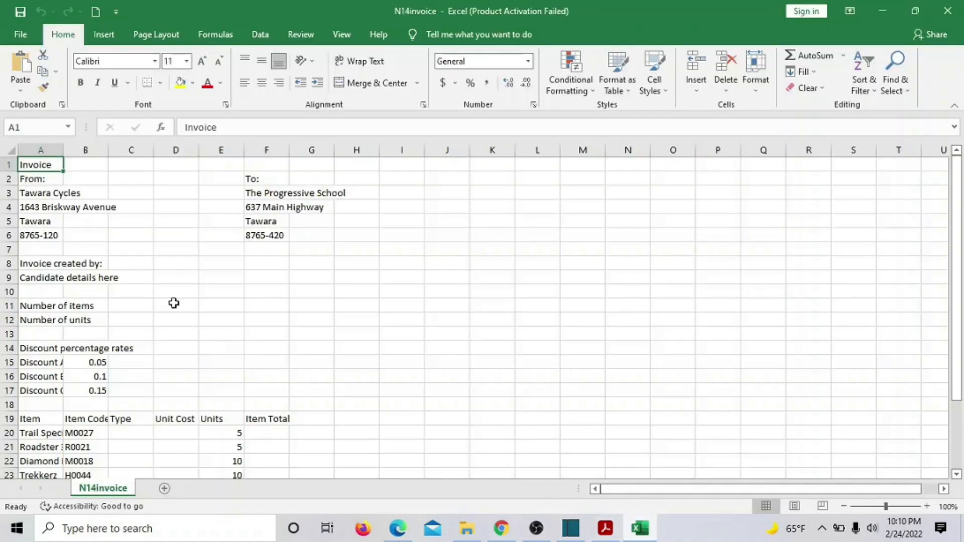
left_click_drag(66, 166, 258, 172)
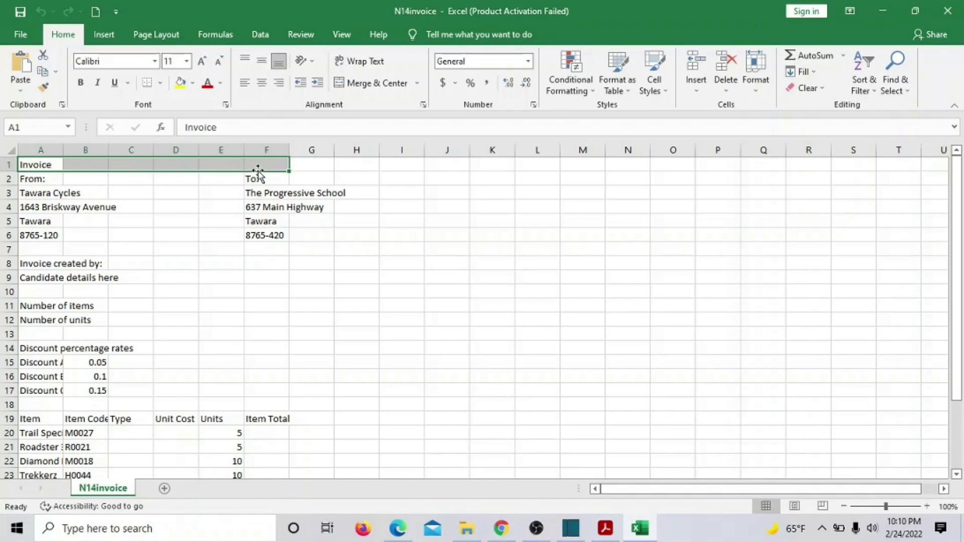
left_click(927, 506)
left_click(927, 506)
left_click(928, 506)
left_click(927, 506)
left_click(927, 506)
left_click(927, 506)
left_click(927, 506)
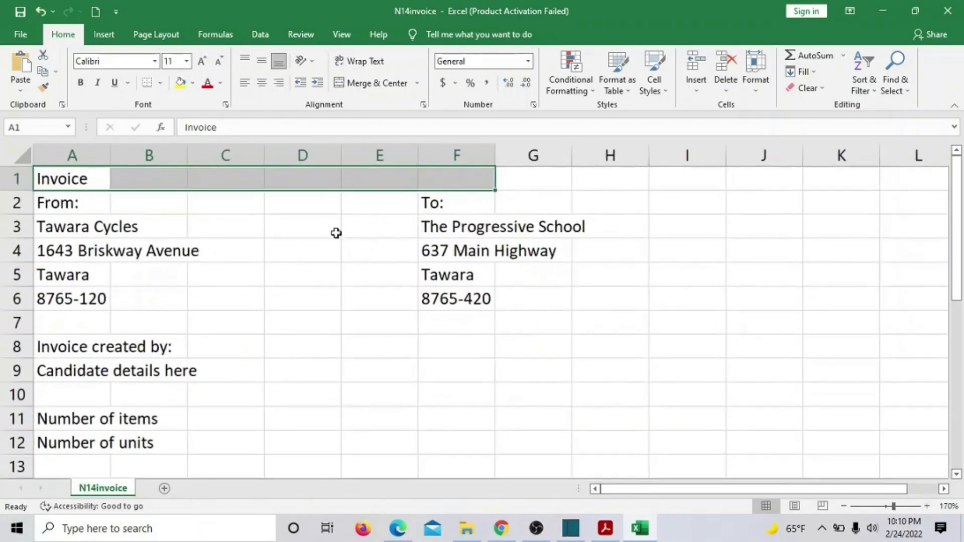
left_click_drag(111, 155, 201, 159)
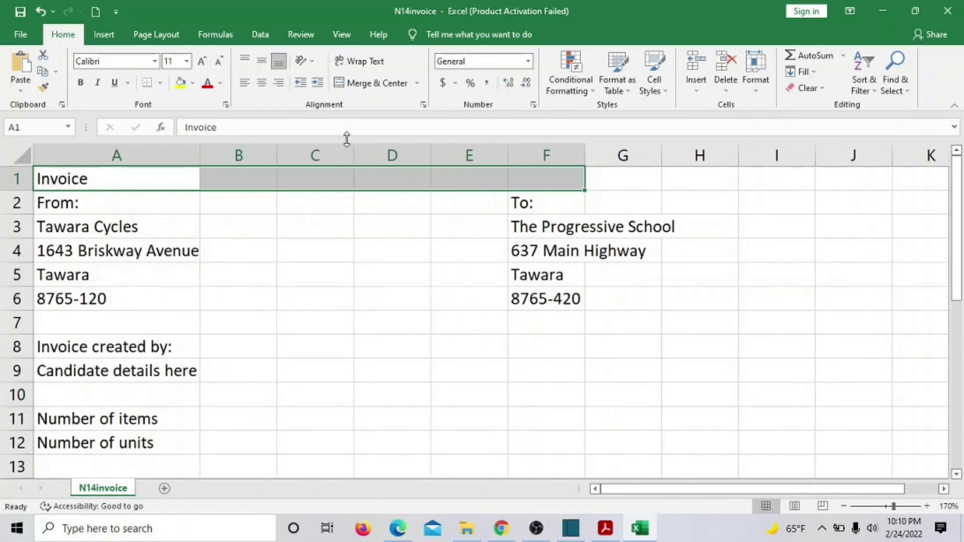
left_click_drag(585, 152, 678, 155)
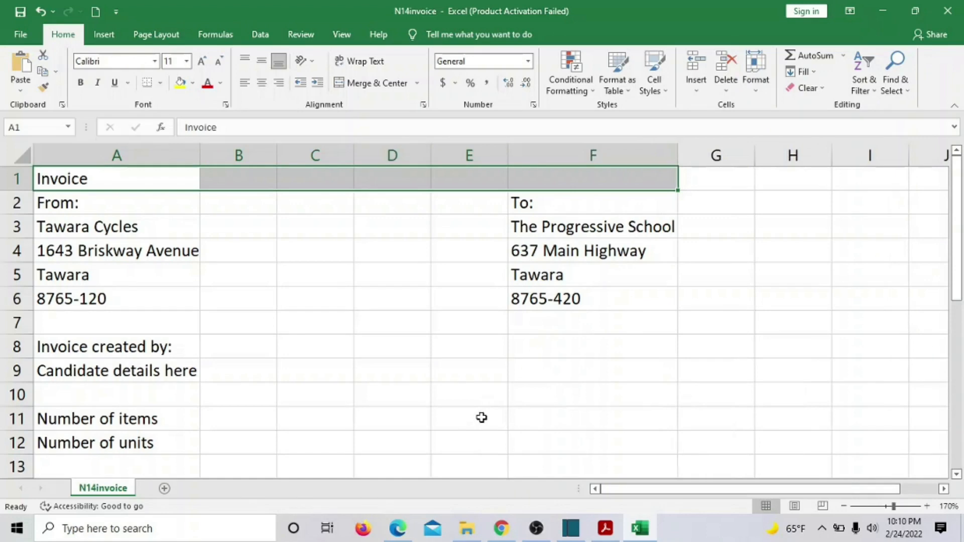
left_click(372, 83)
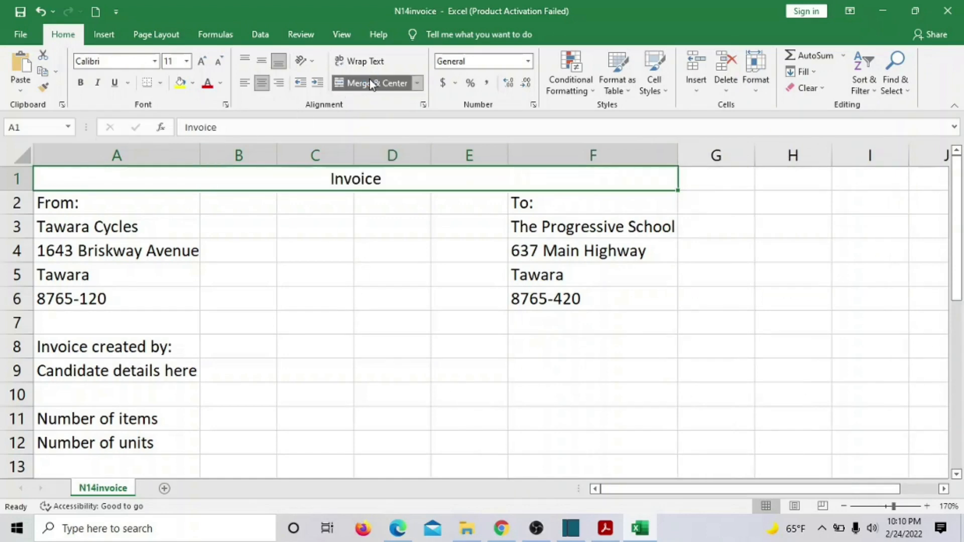
Check the heading format required in step 4 of the exam paper and set the merged Invoice heading's font size to 16.
left_click(606, 530)
scroll(404, 279, "down", 2)
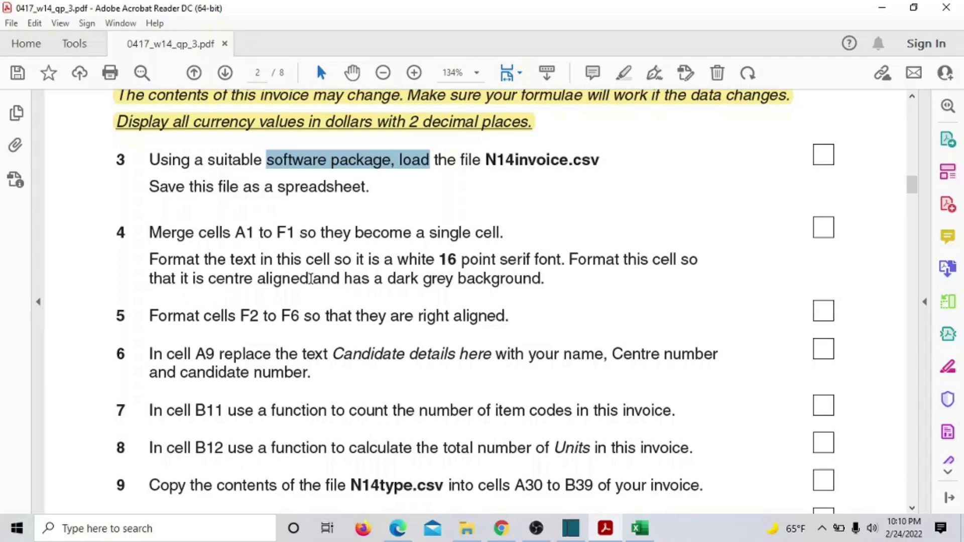
left_click(640, 528)
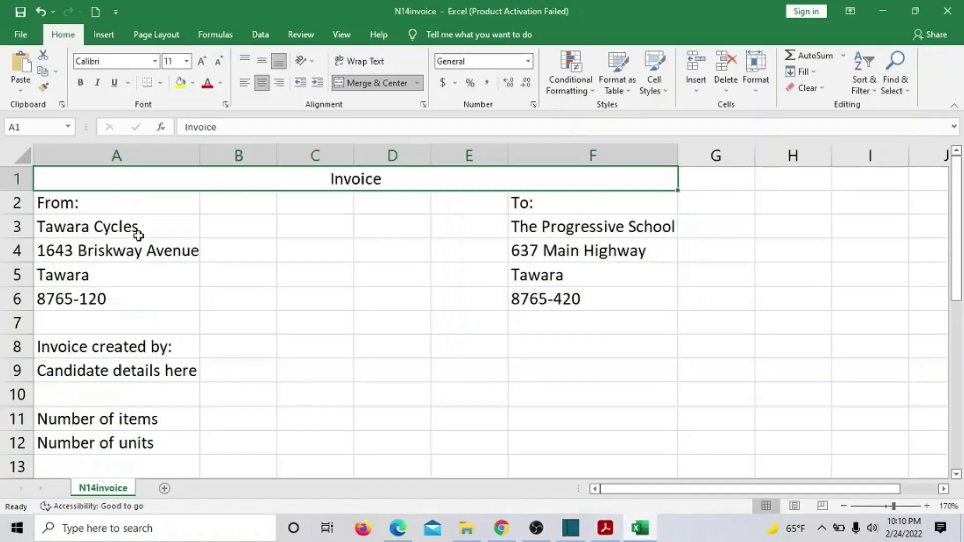
left_click(186, 61)
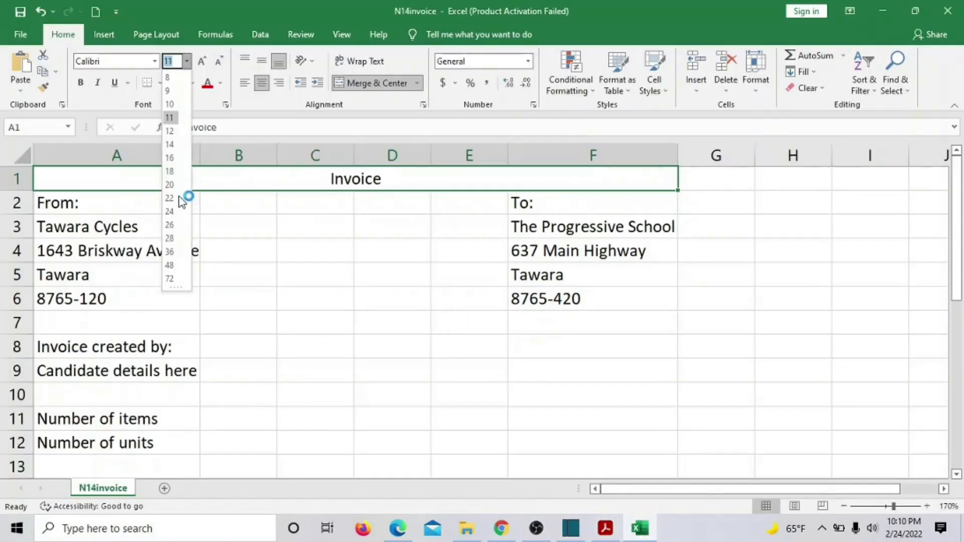
left_click(181, 157)
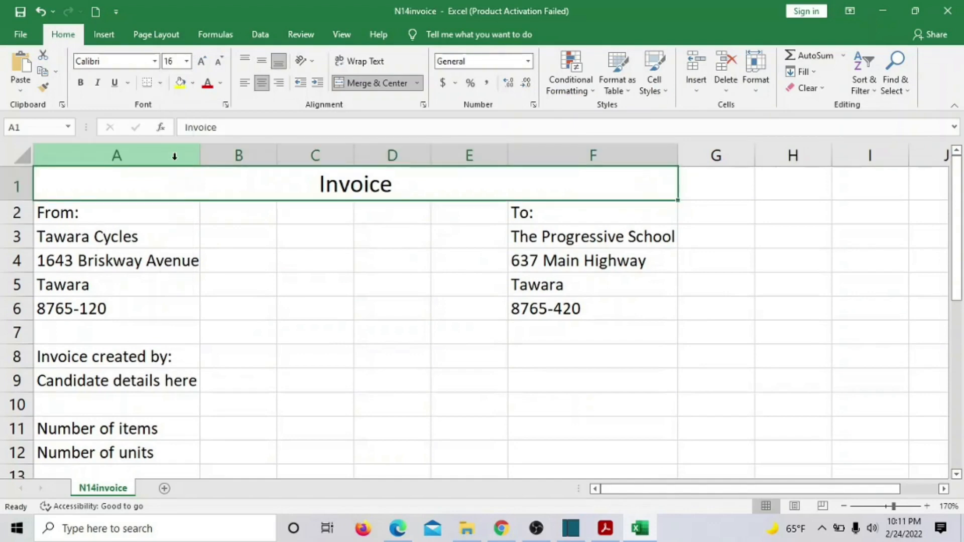
left_click(608, 528)
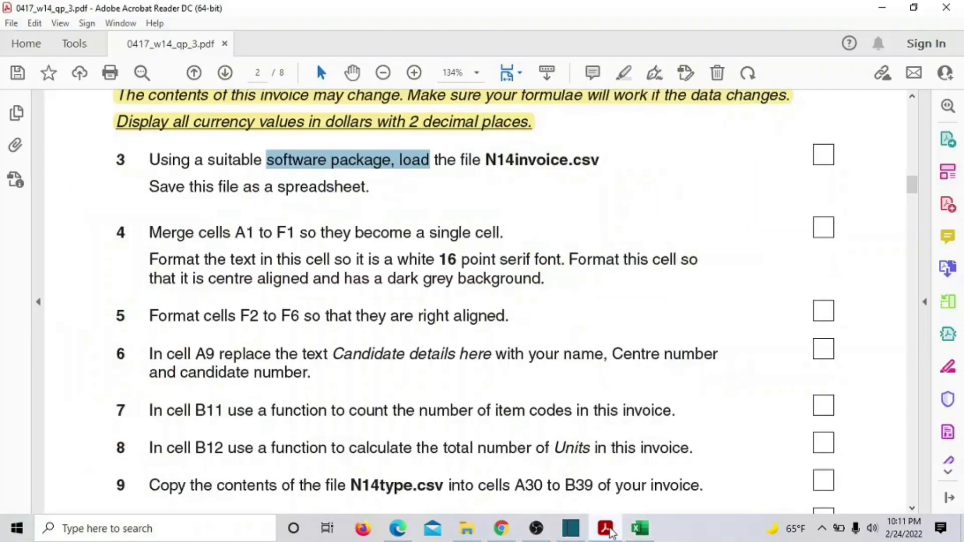
Set the merged Invoice heading's font to Microsoft Sans Serif.
left_click(607, 529)
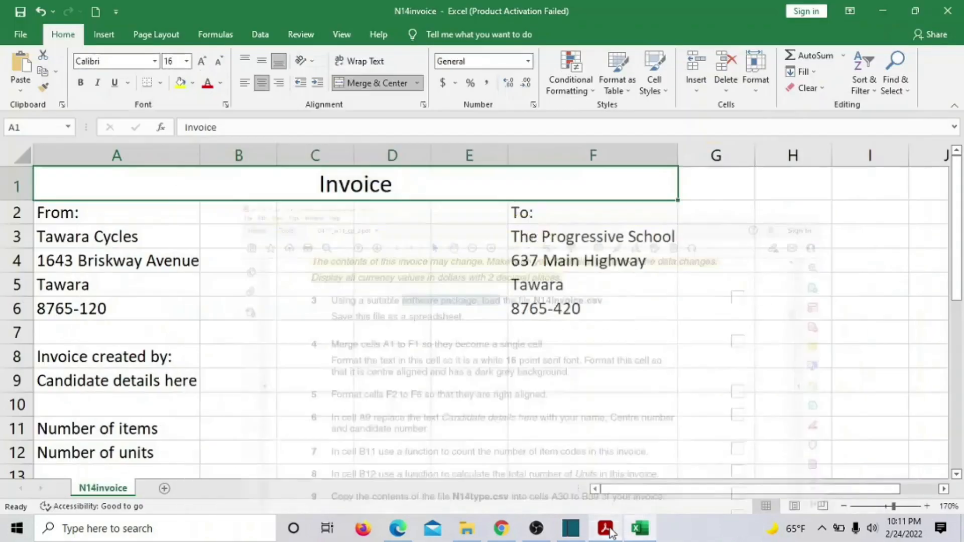
left_click(156, 65)
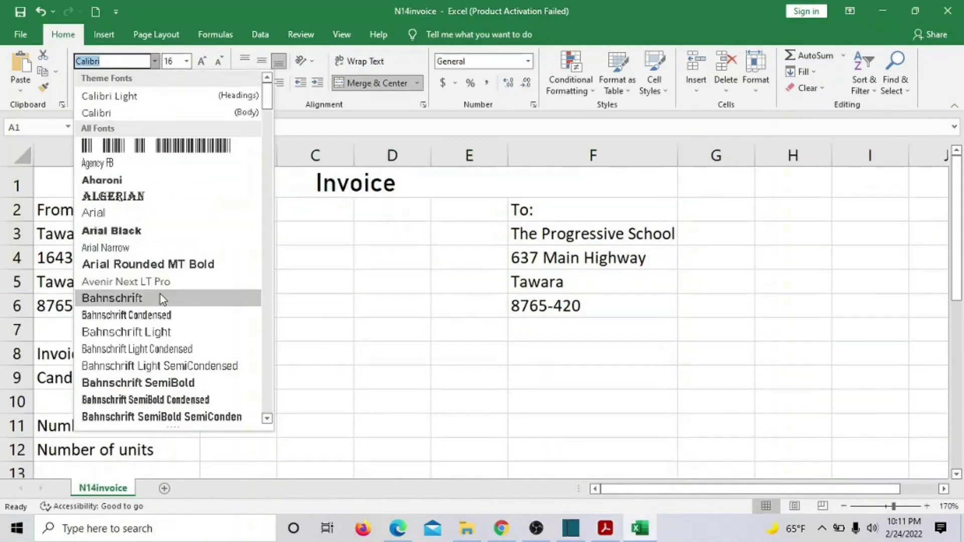
type("Nmi")
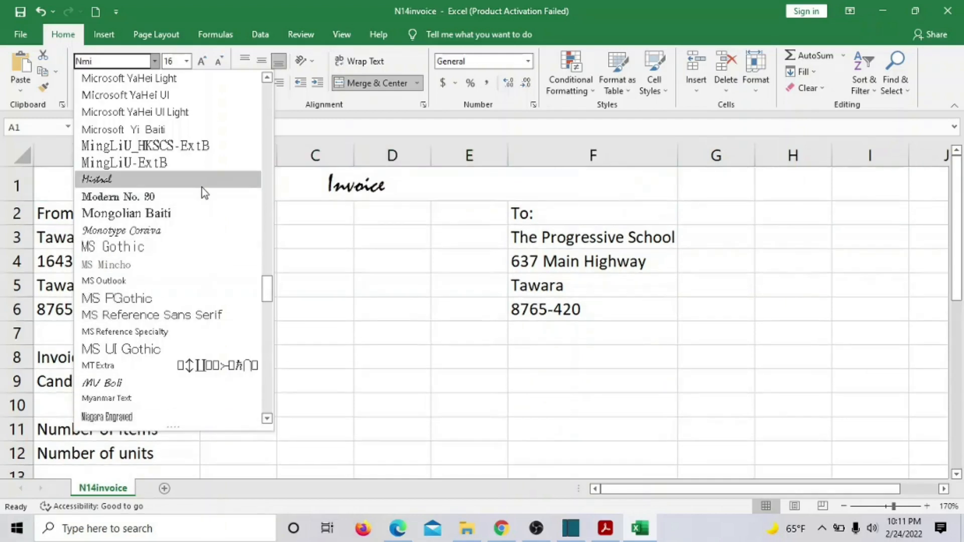
scroll(202, 188, "up", 2)
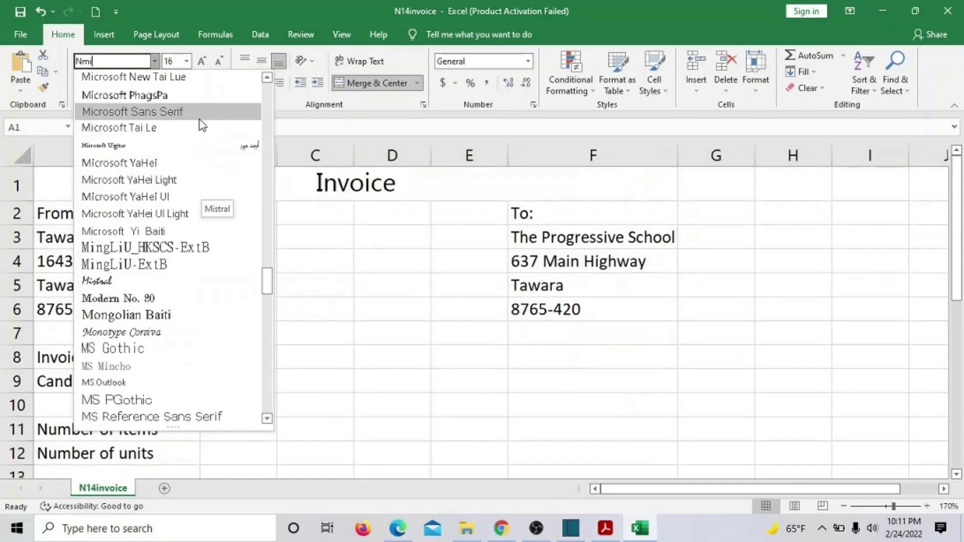
left_click(203, 112)
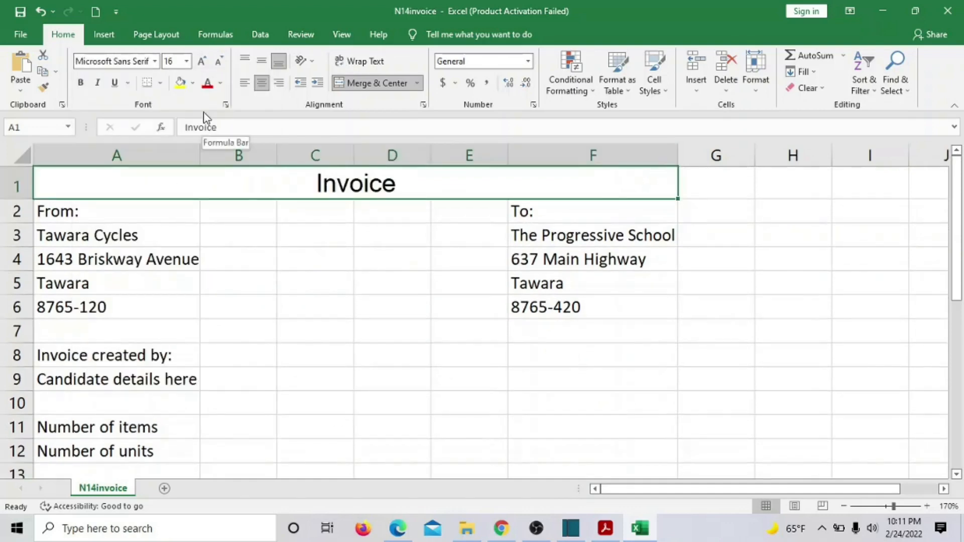
Format the merged Invoice heading with white text and a dark grey background fill.
left_click(210, 84)
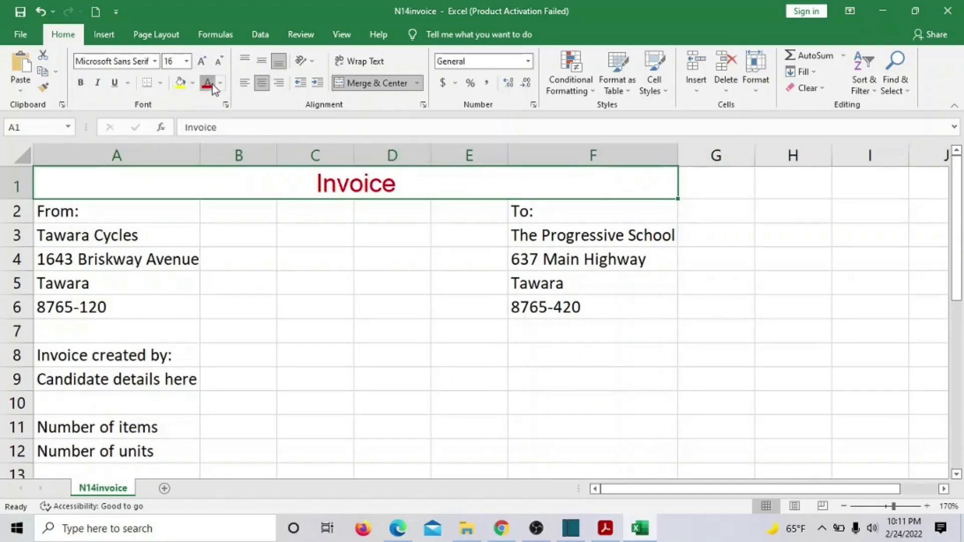
left_click(219, 84)
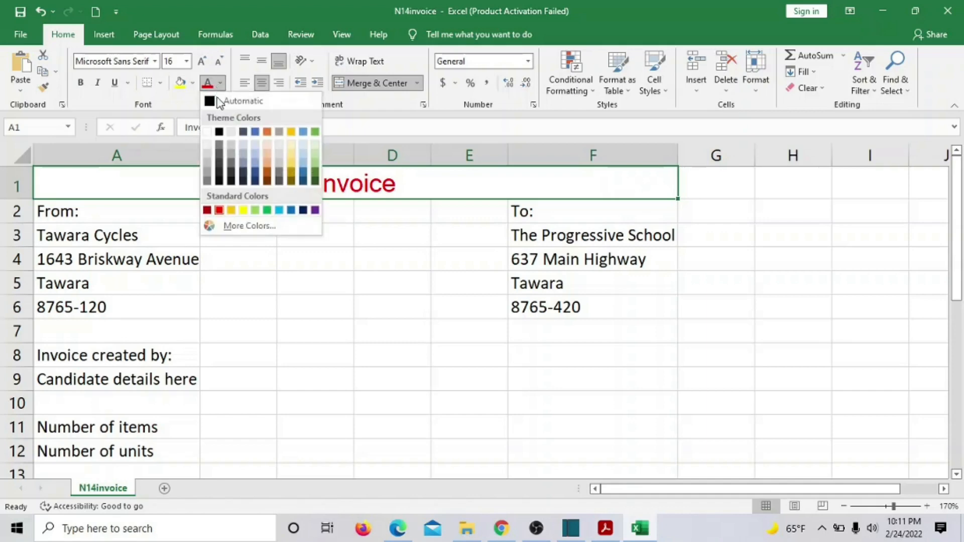
left_click(212, 133)
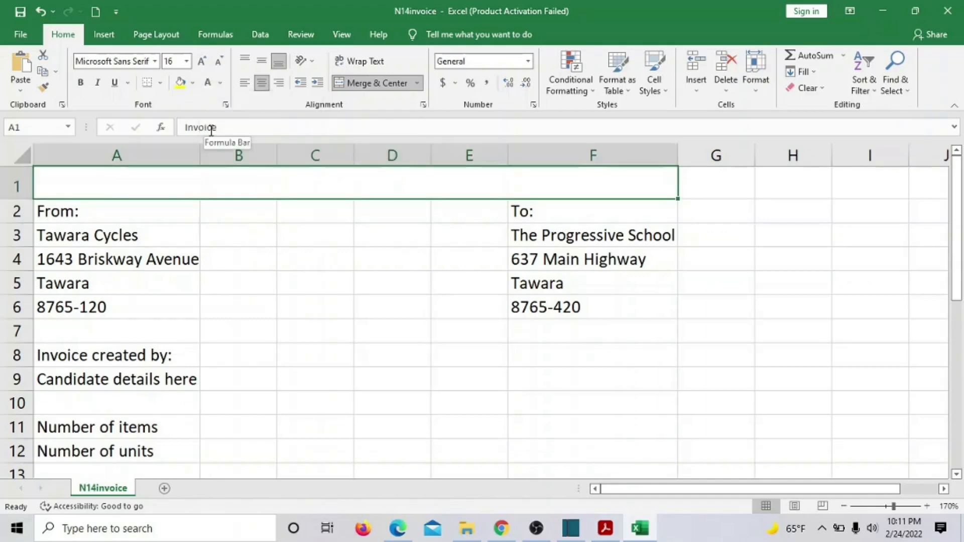
left_click(192, 83)
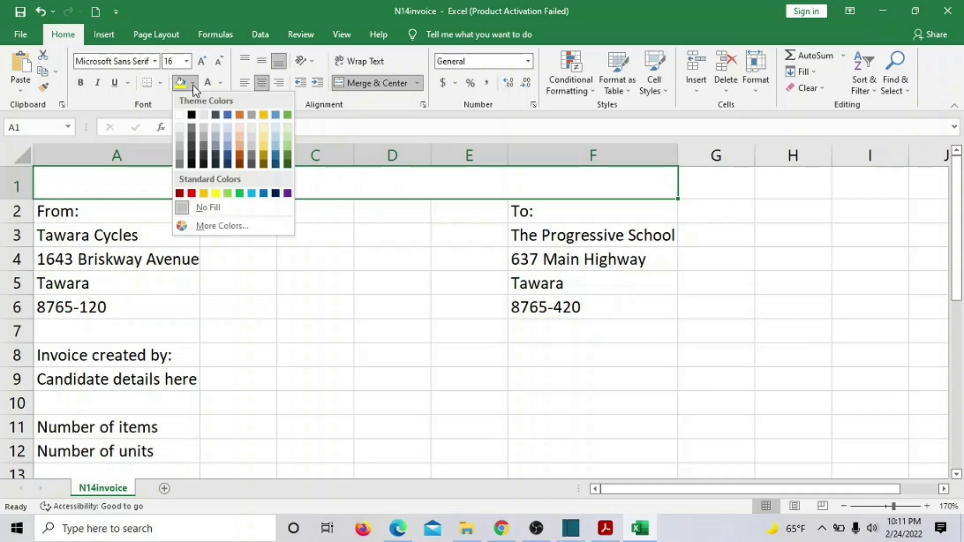
left_click(180, 164)
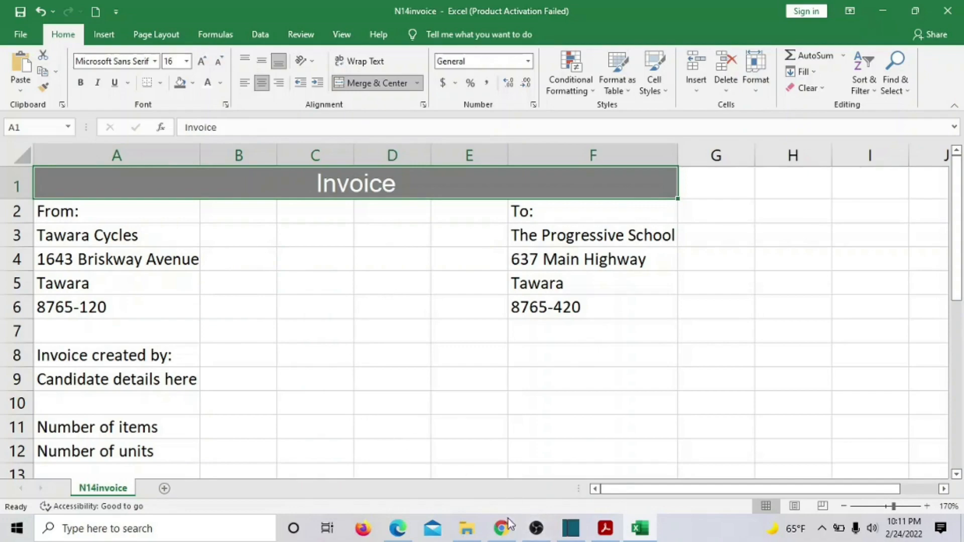
Switch to the exam paper in Acrobat Reader and highlight the text of completed steps 3 and 4 in yellow.
left_click(605, 528)
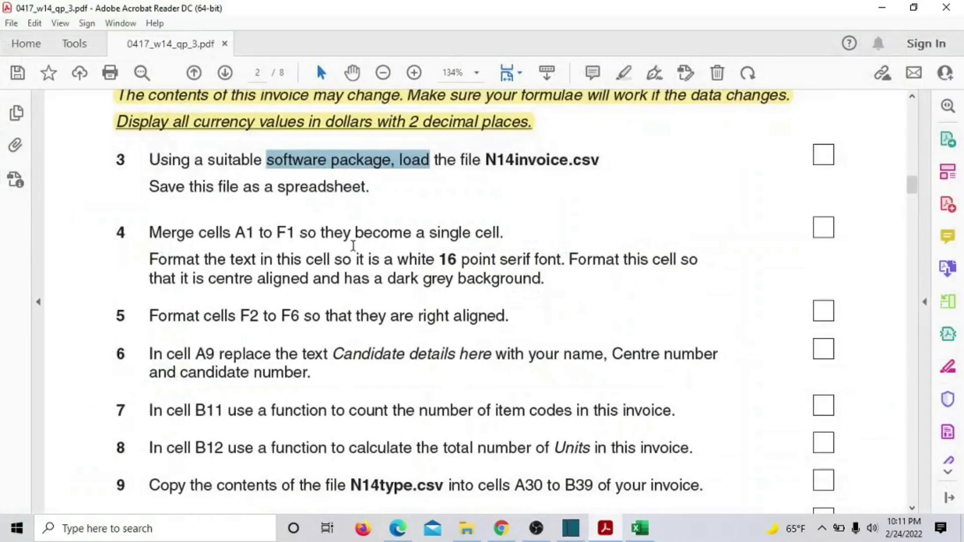
left_click_drag(120, 158, 533, 277)
left_click(548, 254)
scroll(455, 241, "down", 3)
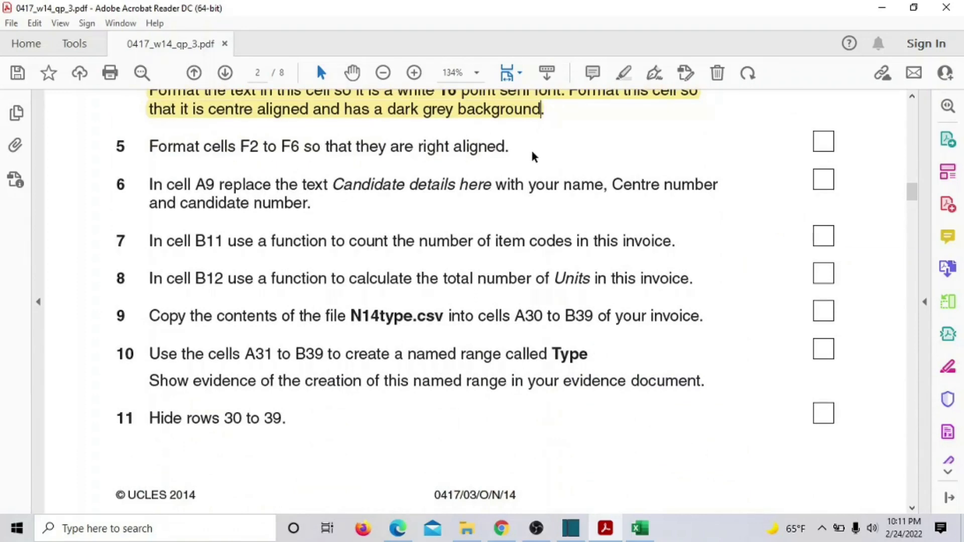
Switch back to the Excel invoice and right-align cells F2 to F6.
left_click(638, 530)
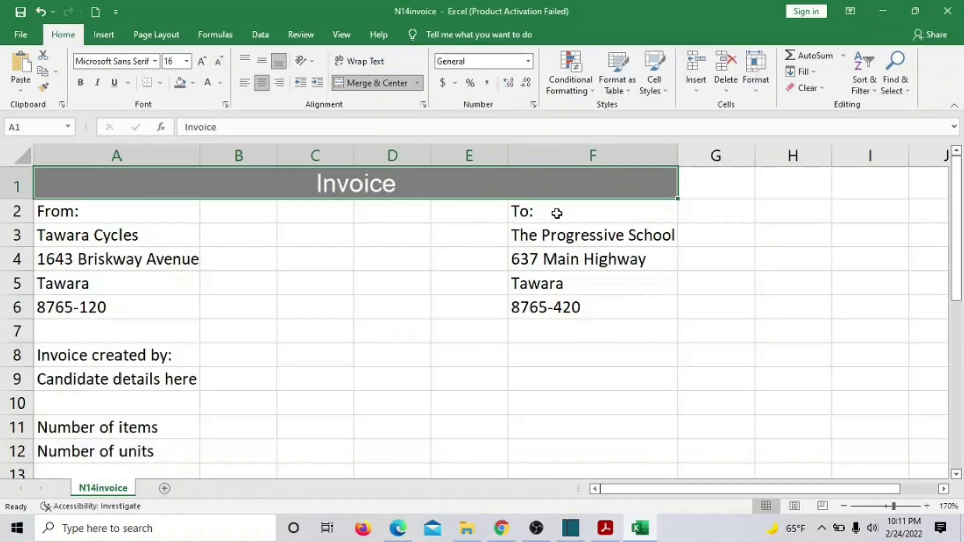
left_click_drag(556, 213, 555, 304)
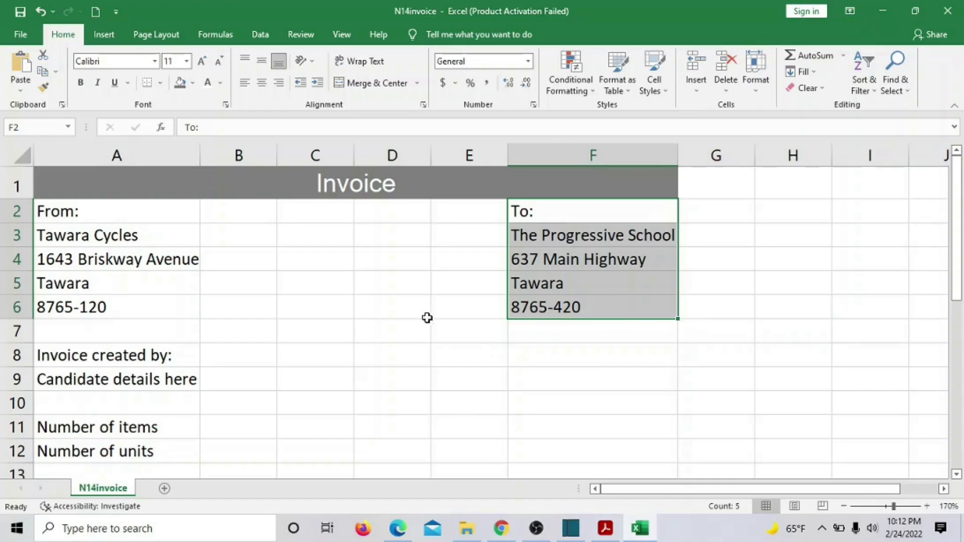
left_click(605, 528)
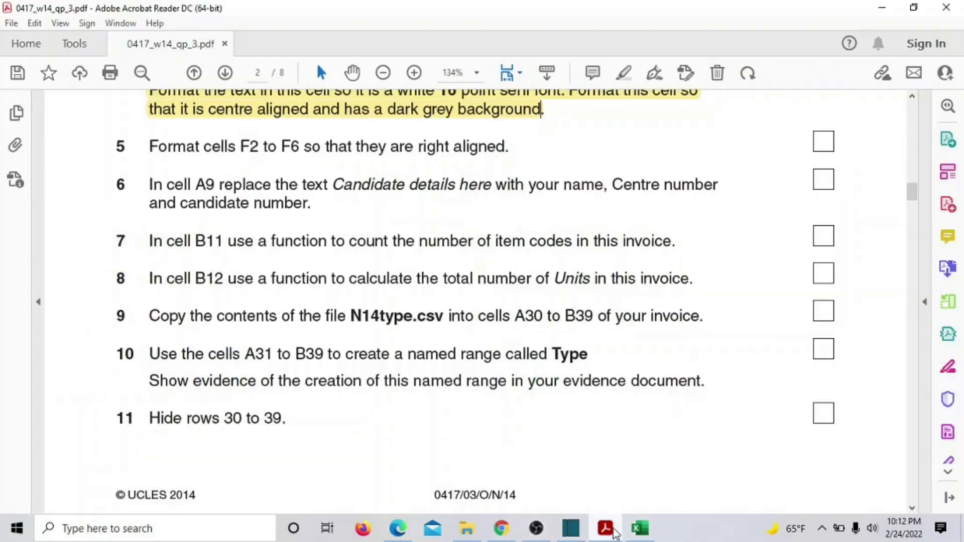
left_click(615, 533)
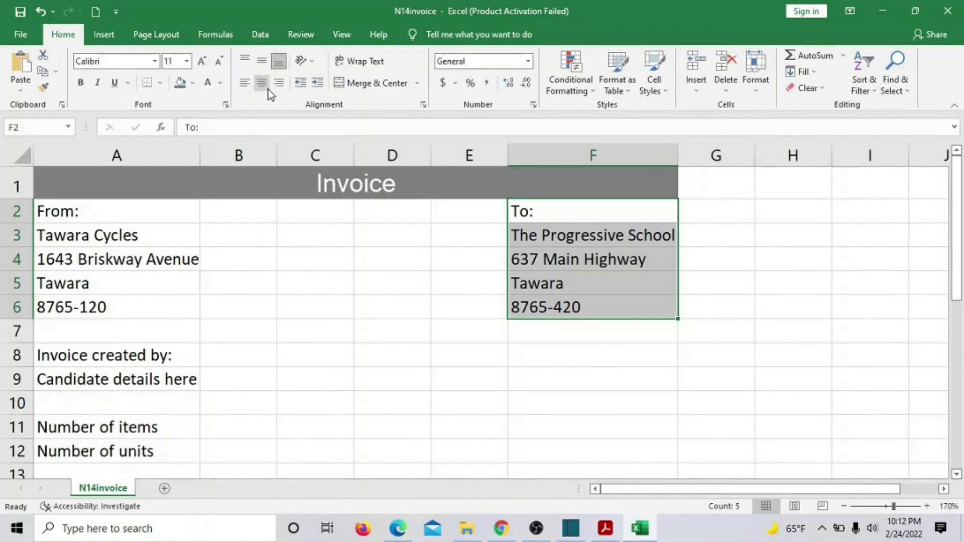
left_click(279, 83)
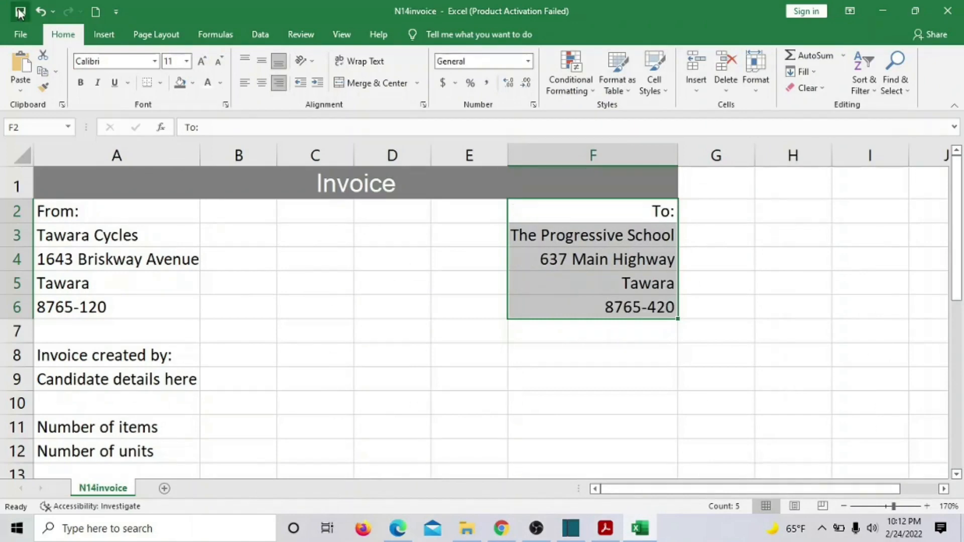
Check step 6 of the exam paper and replace the text in cell A9 with the candidate's name, centre number and candidate number.
left_click(605, 528)
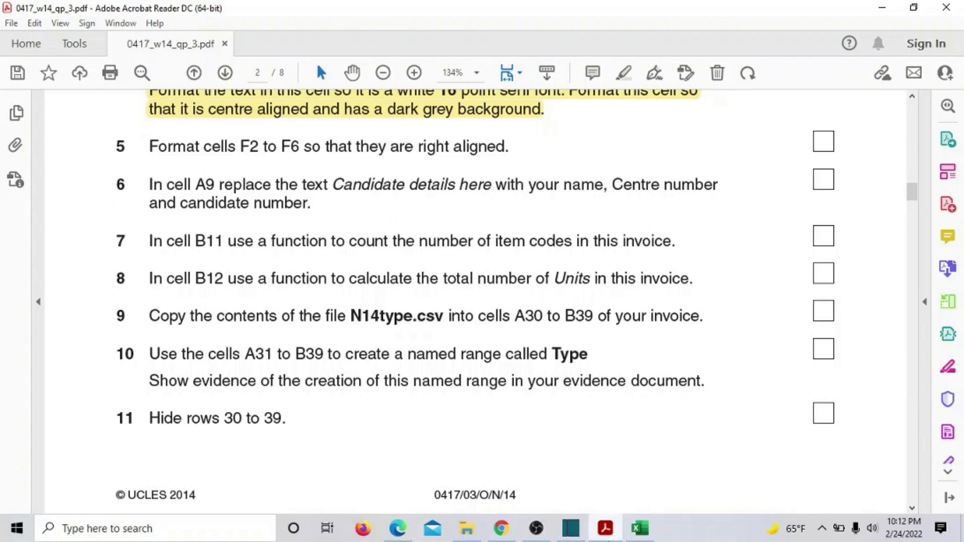
left_click(639, 528)
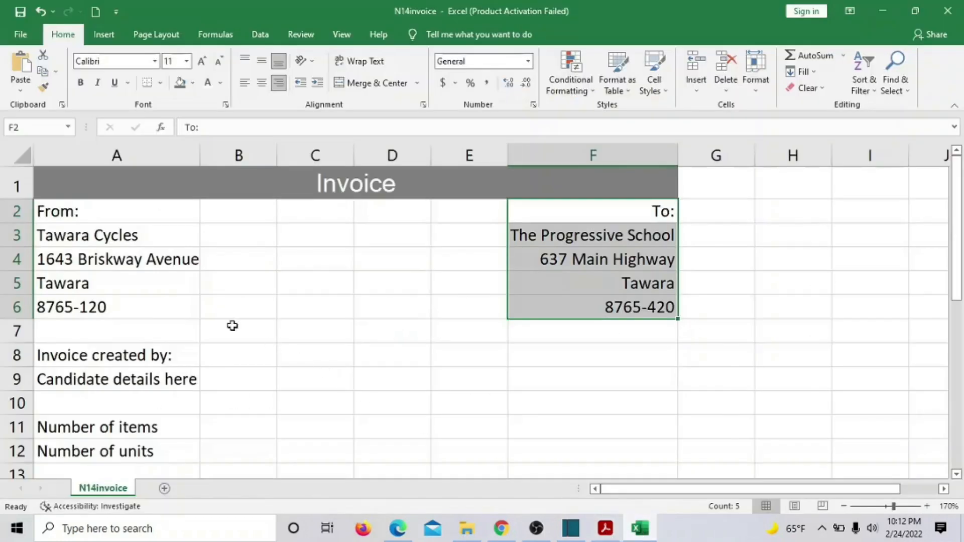
left_click(144, 379)
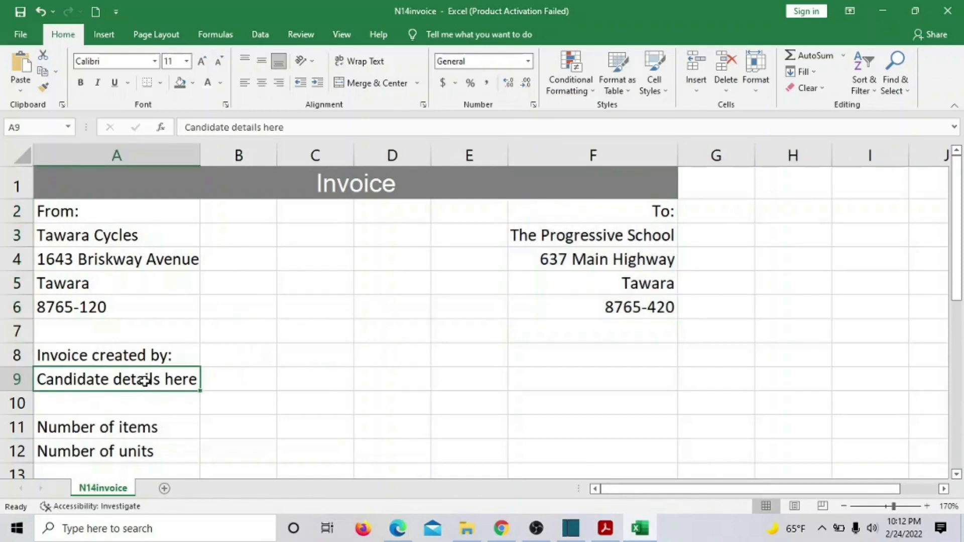
type("SHAI")
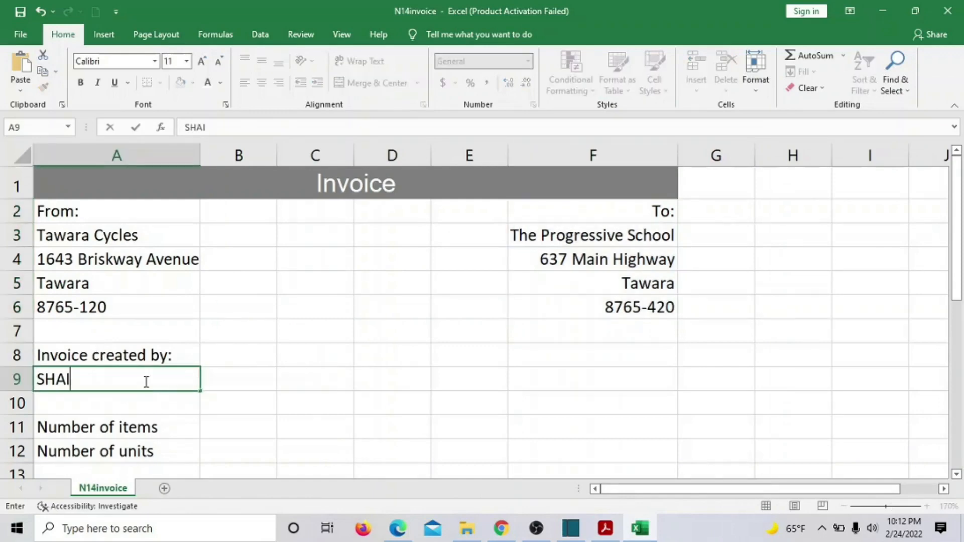
type("LJA, CEN")
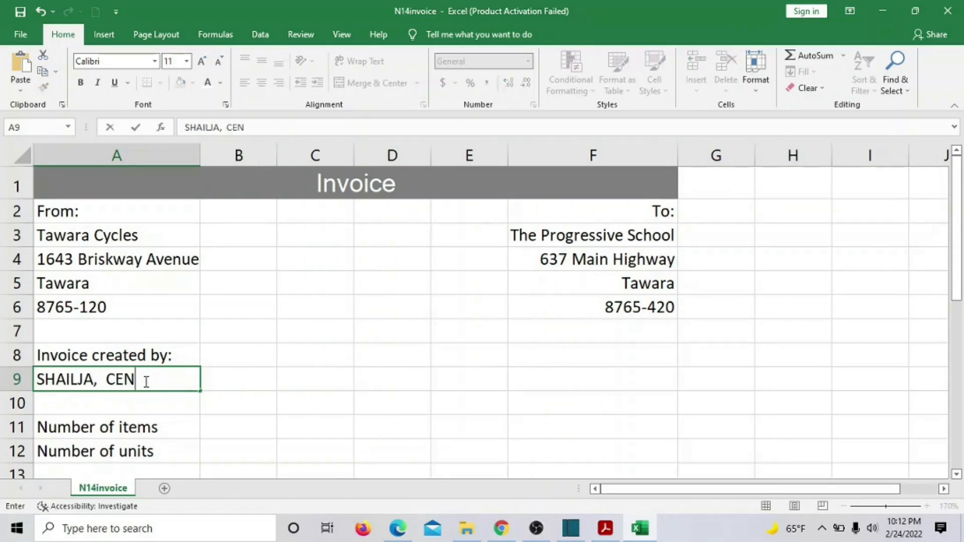
type("TRE123, ")
type("SHAIL")
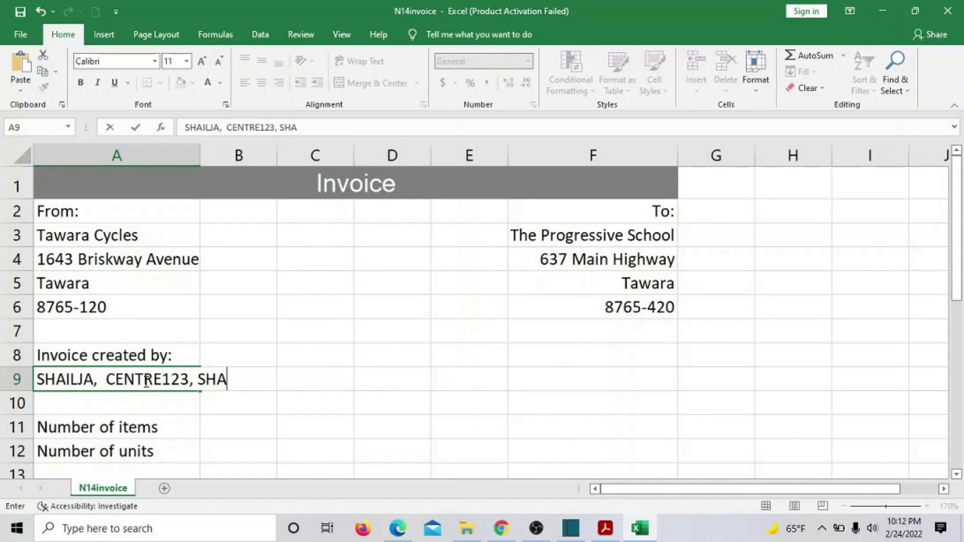
type("KA")
key("BackSpace")
key("BackSpace")
type("JA123")
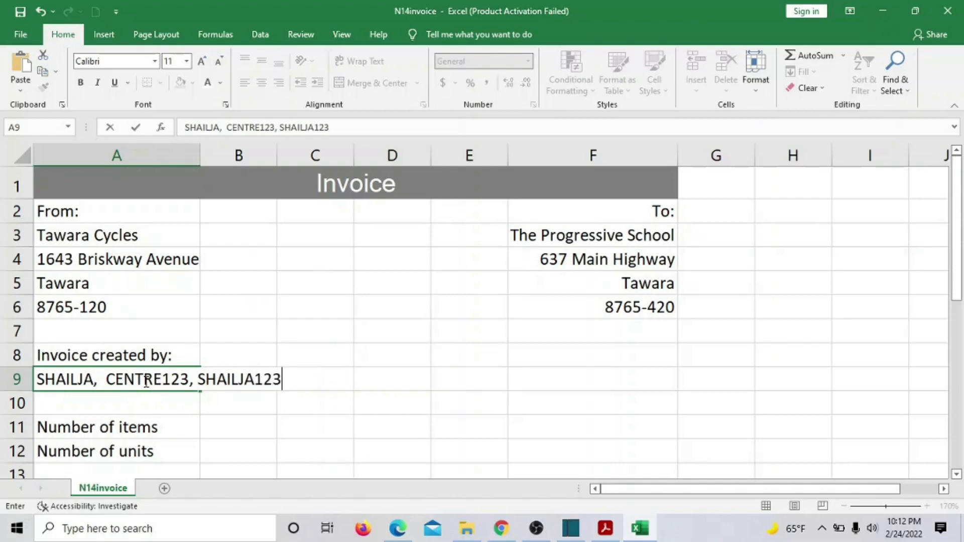
left_click(221, 468)
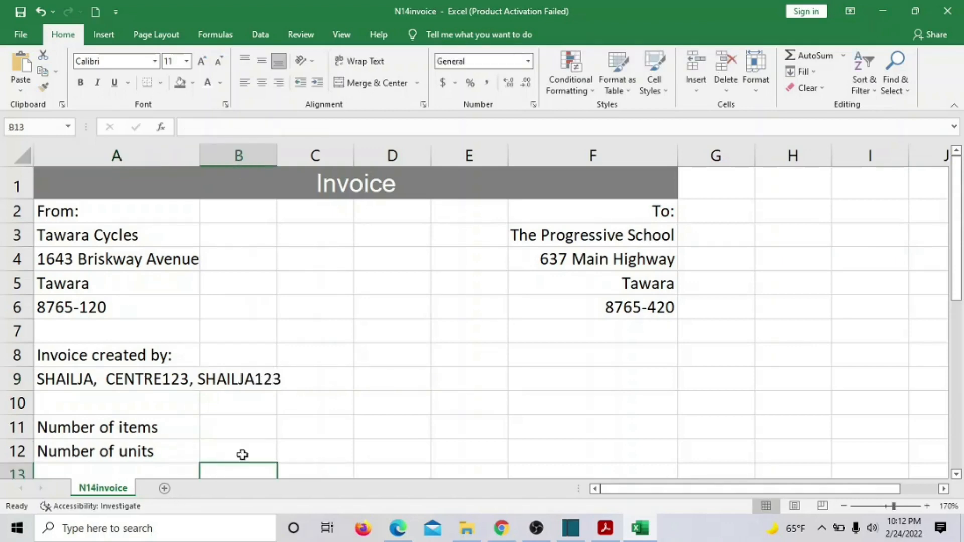
Switch to the exam paper in Acrobat Reader to read step 7, and return to the Excel invoice.
left_click(605, 528)
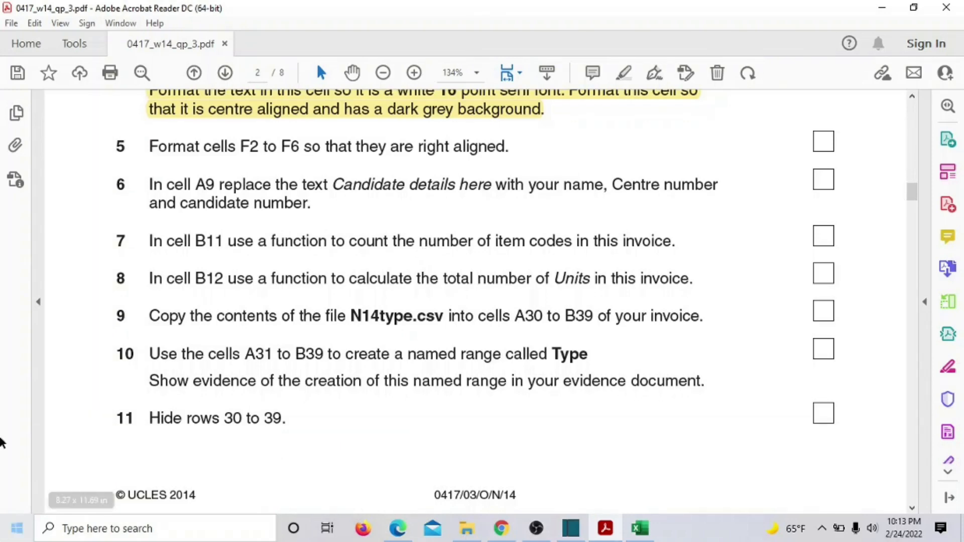
left_click(9, 24)
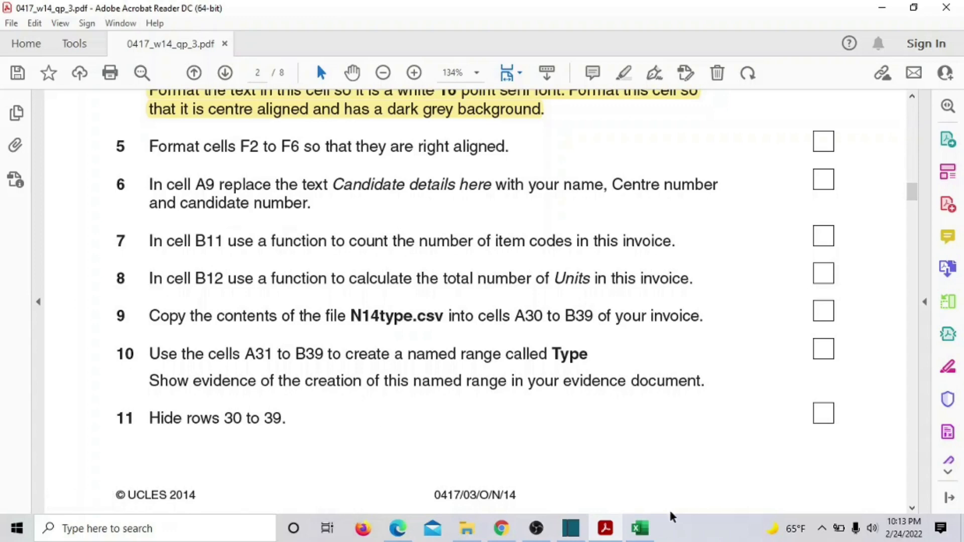
left_click(639, 528)
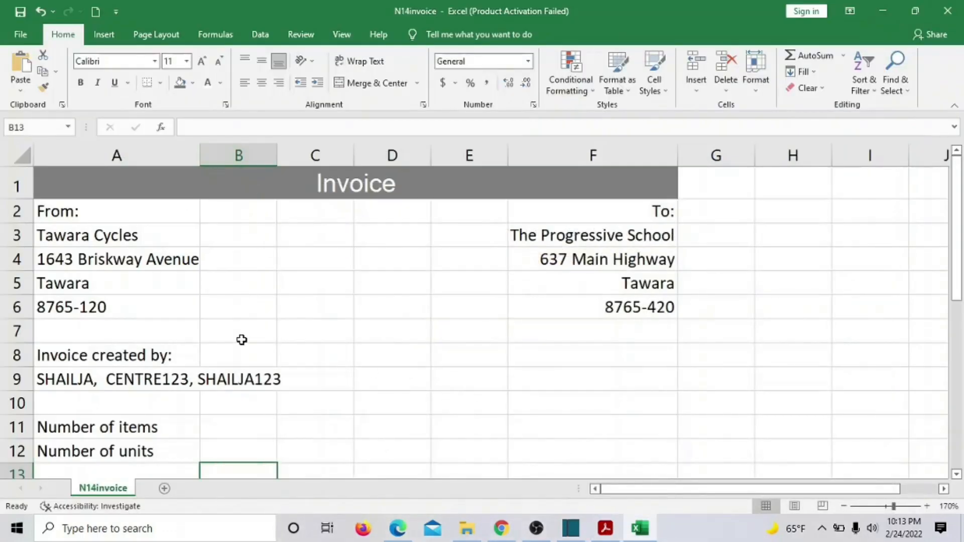
Count the item codes in cell B11 with the formula =COUNTA(B20:B24).
left_click(224, 431)
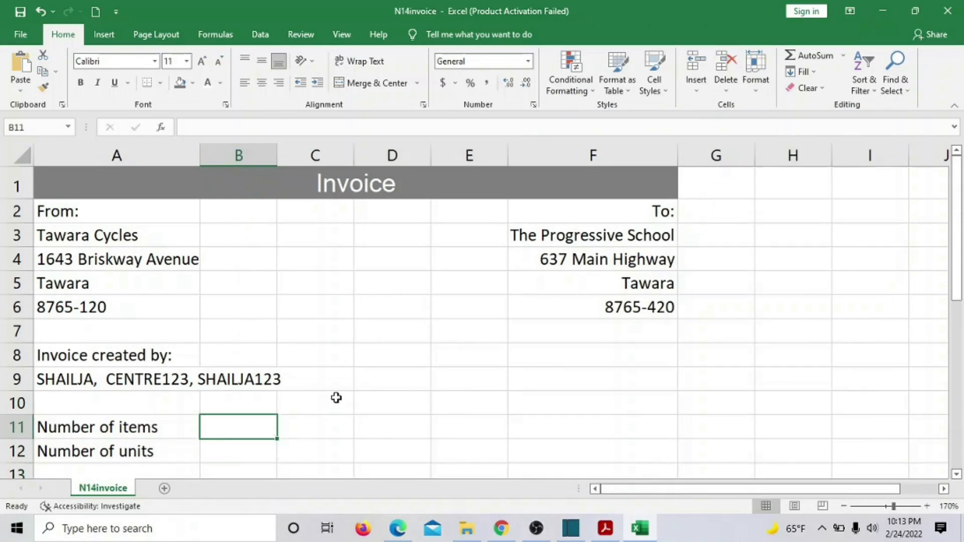
scroll(336, 397, "down", 2)
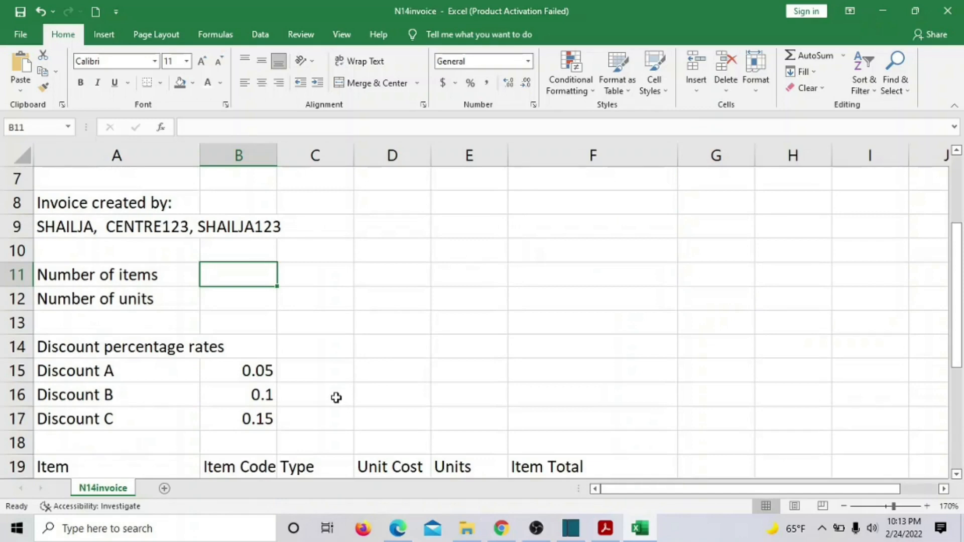
scroll(337, 397, "down", 3)
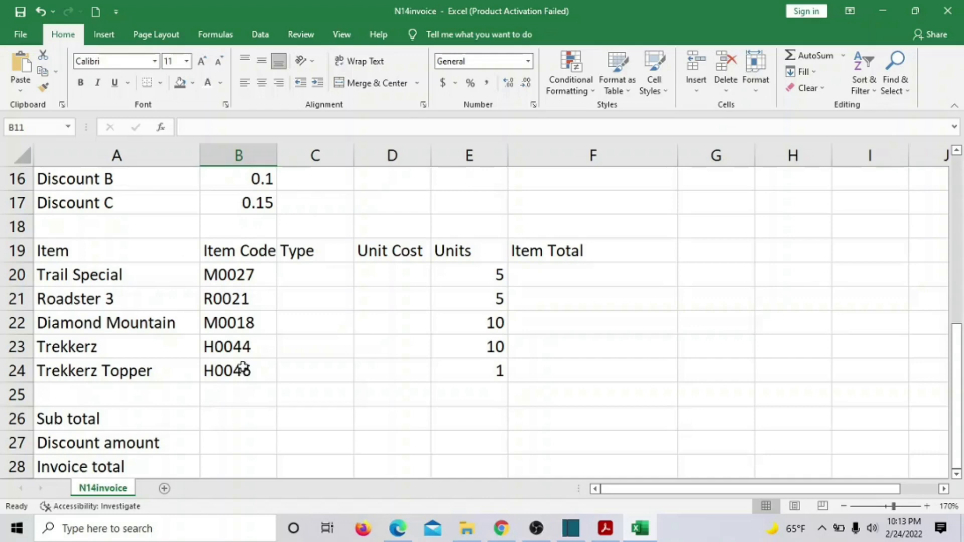
scroll(243, 369, "up", 4)
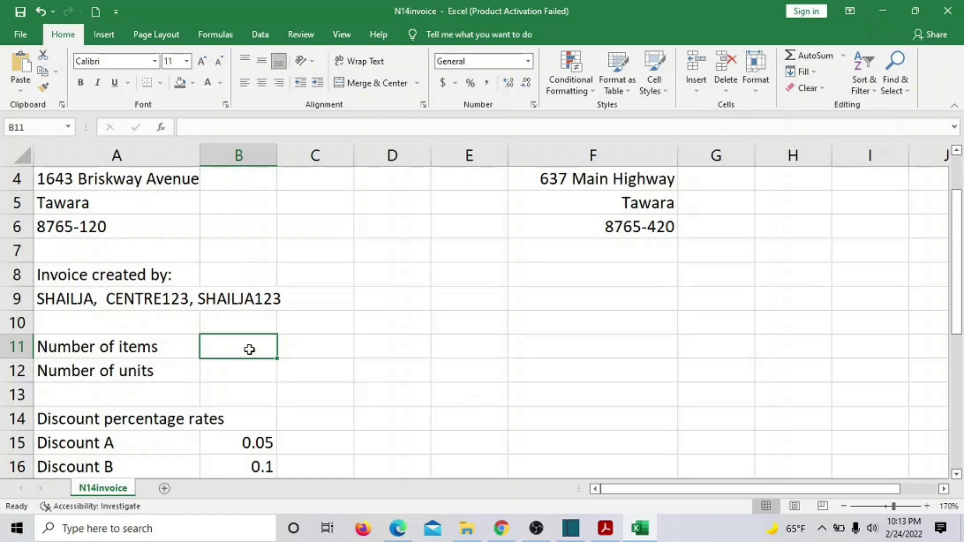
type("=")
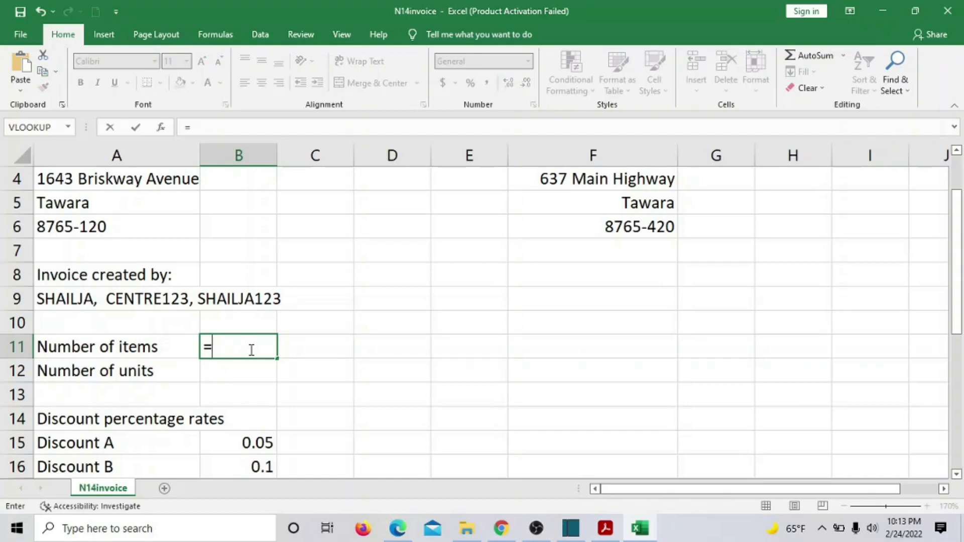
type("COUNT")
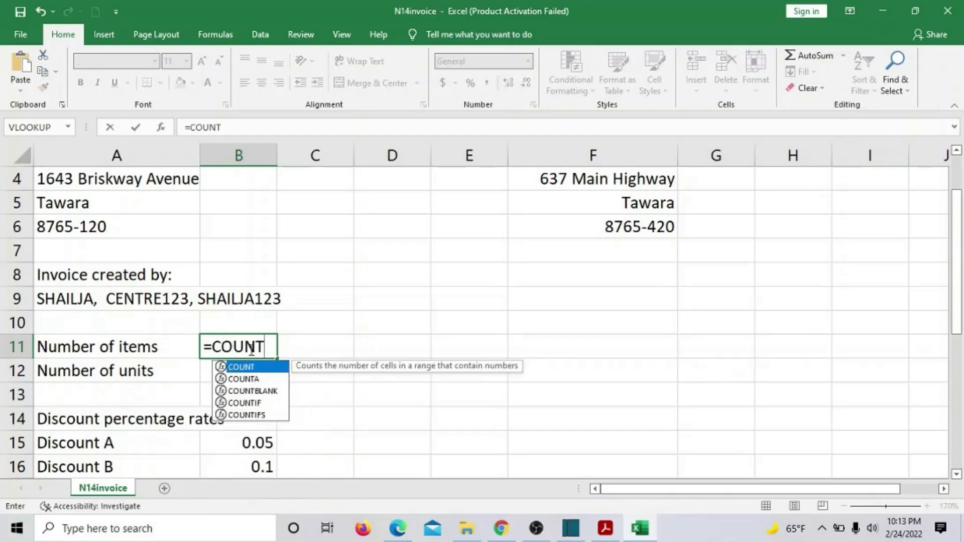
type("A")
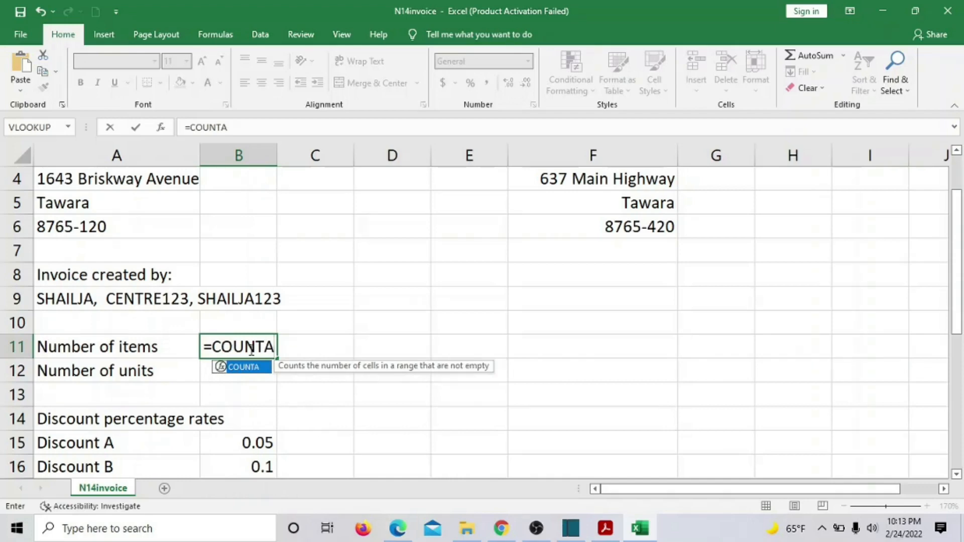
type("(")
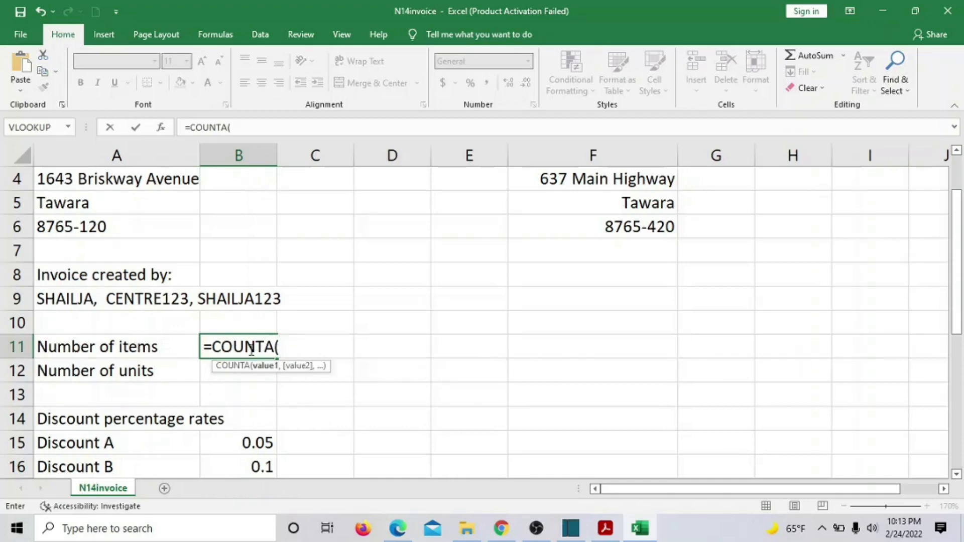
scroll(251, 350, "down", 3)
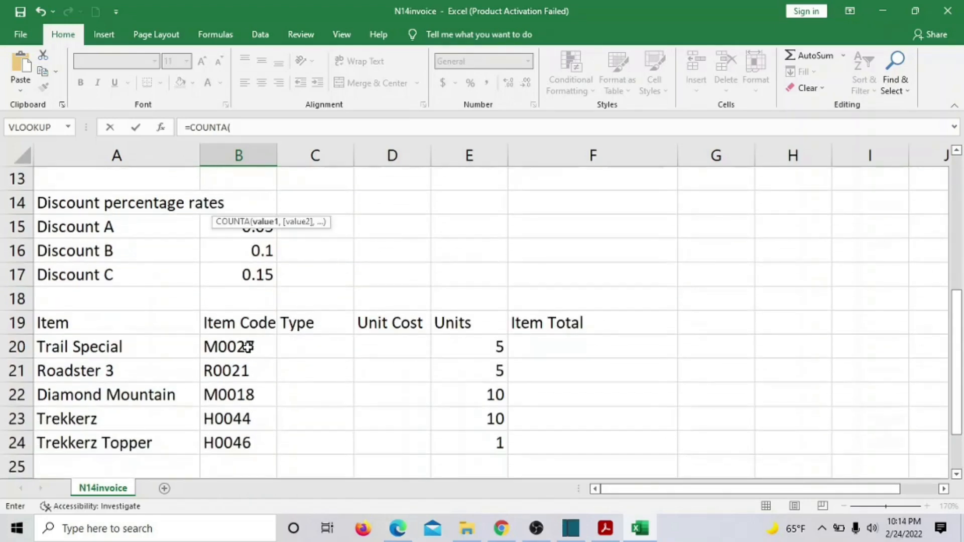
left_click(248, 348)
left_click_drag(248, 349, 248, 445)
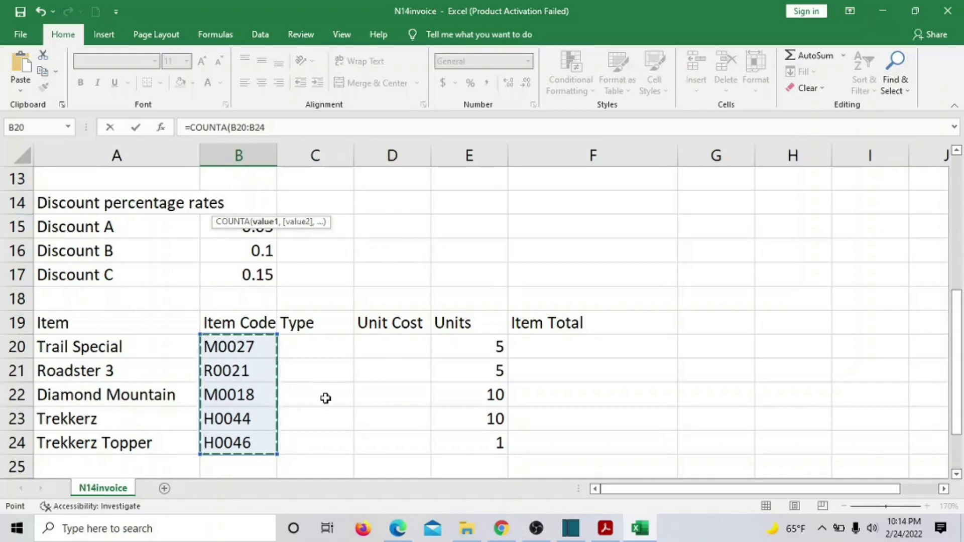
scroll(325, 398, "up", 3)
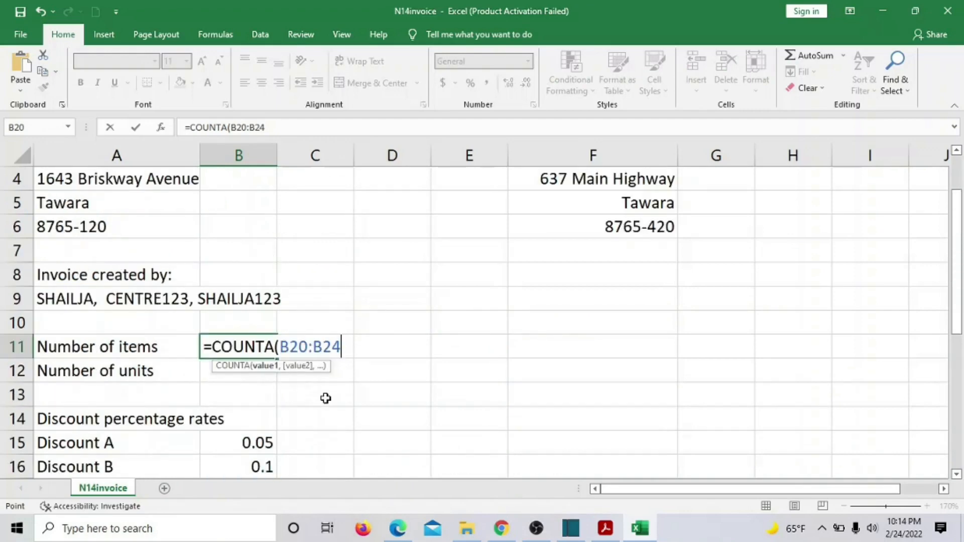
type(")")
key("Return")
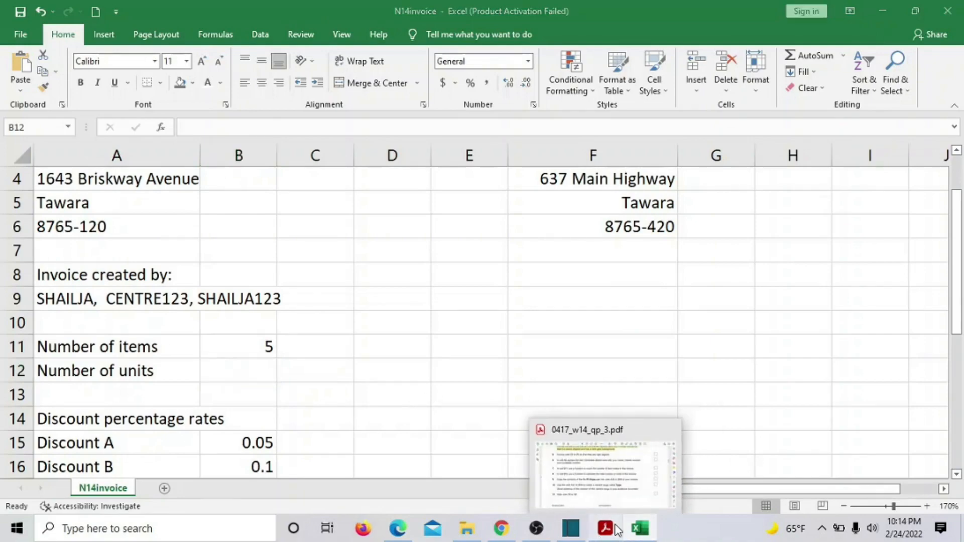
Check step 8 of the exam paper and total the Units column in cell B12 of the Excel invoice with =SUM(E20:E24).
left_click(602, 535)
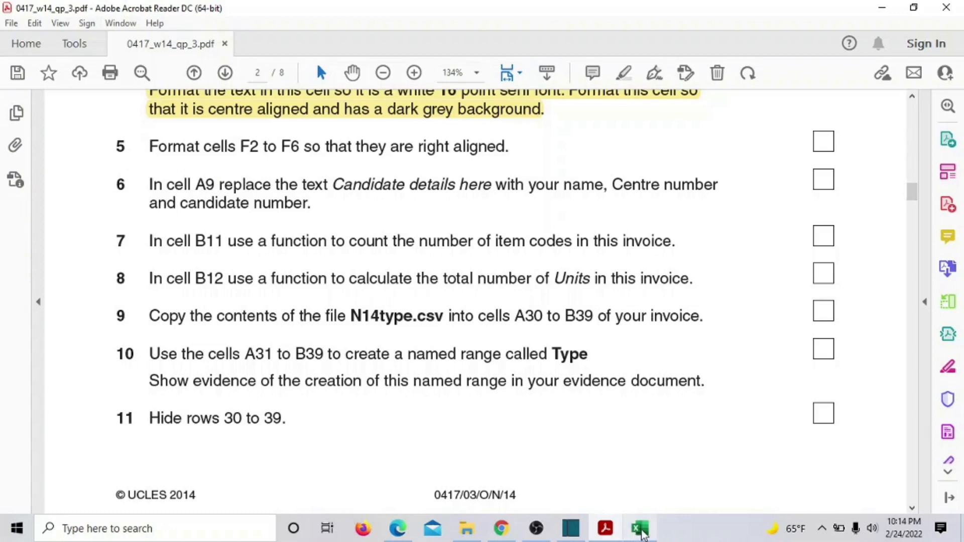
left_click(639, 528)
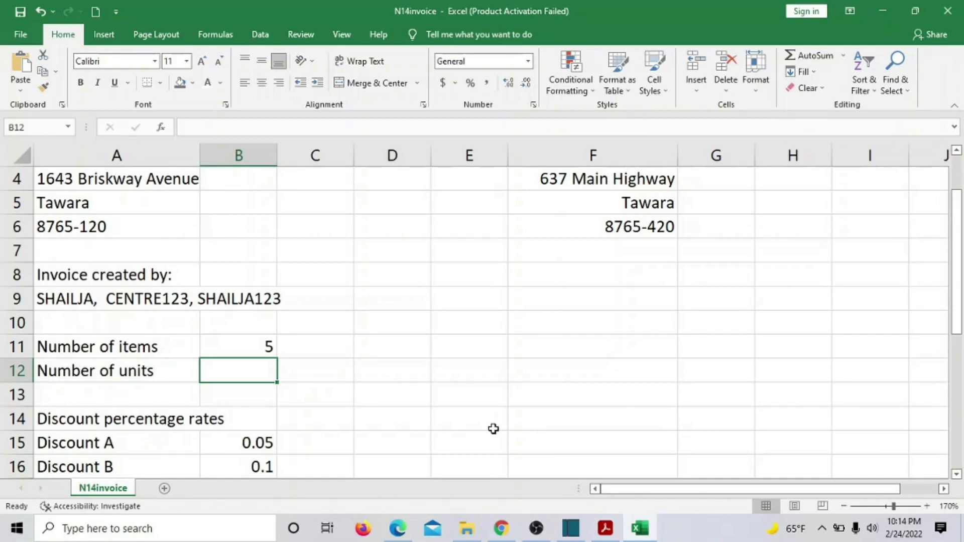
scroll(493, 428, "down", 3)
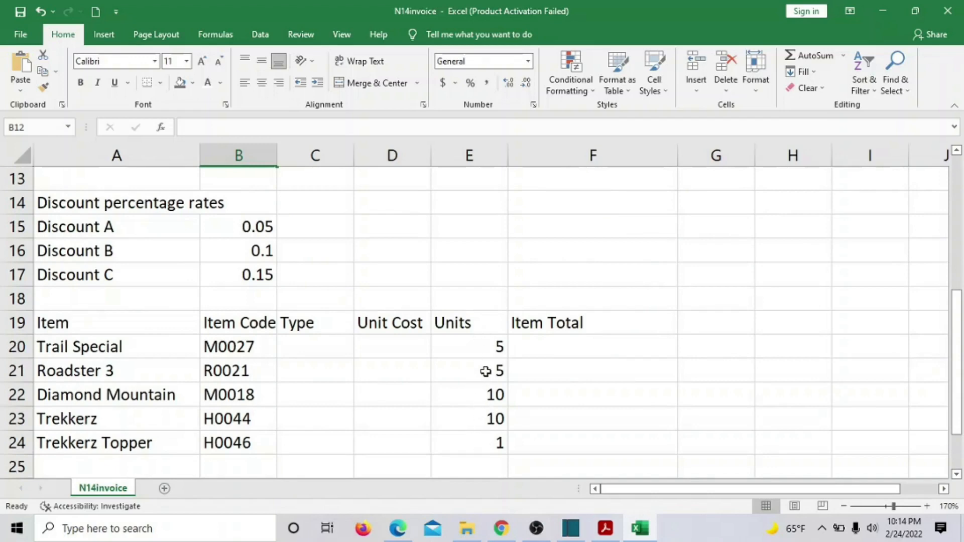
scroll(459, 364, "up", 3)
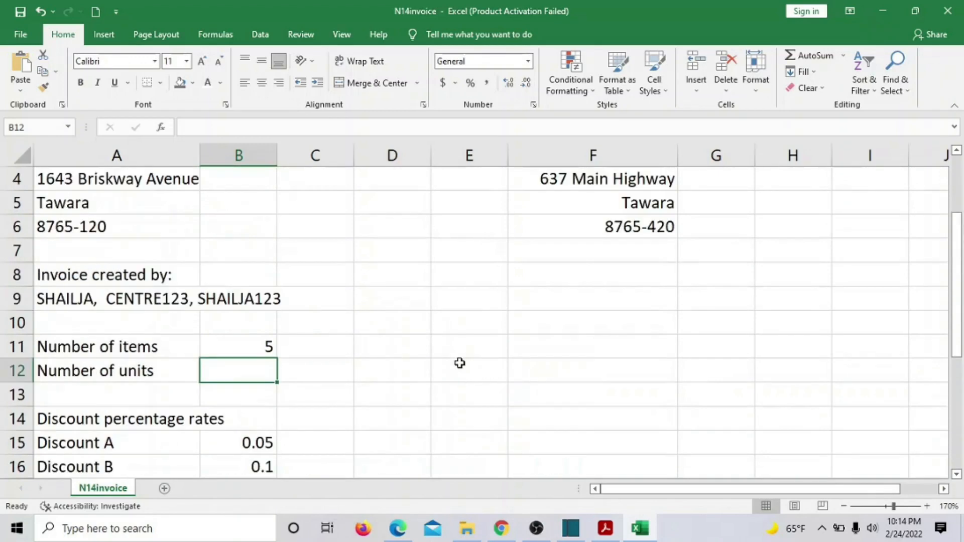
type("=")
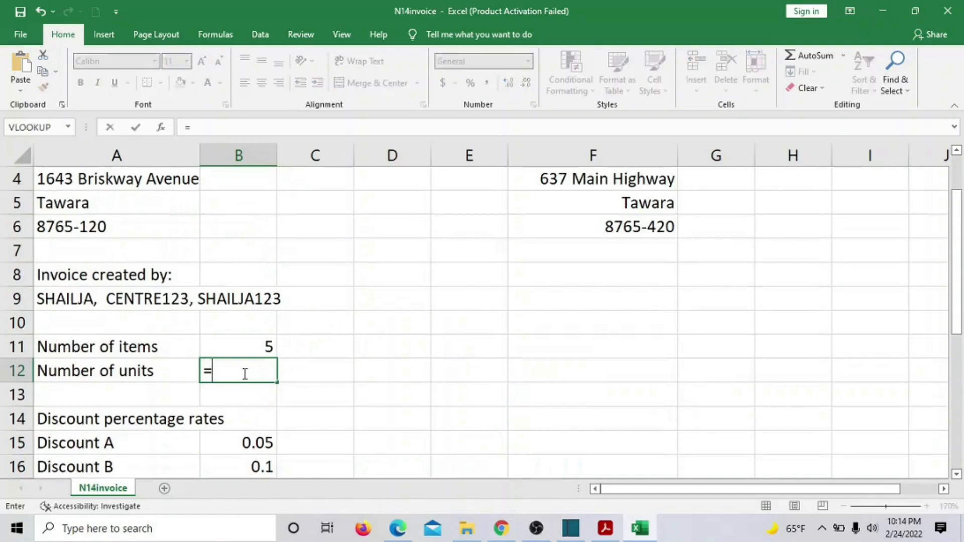
type("SI")
key("BackSpace")
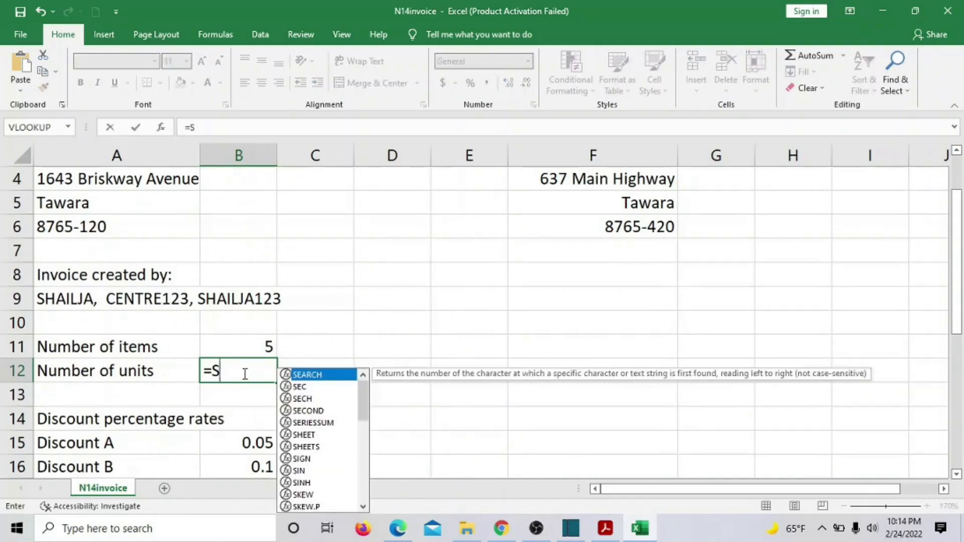
type("UM(")
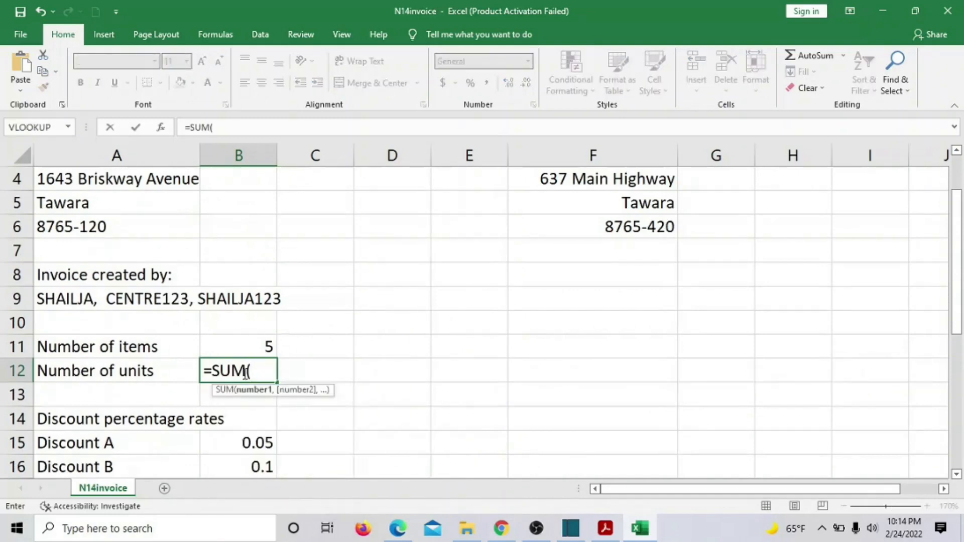
scroll(372, 366, "down", 4)
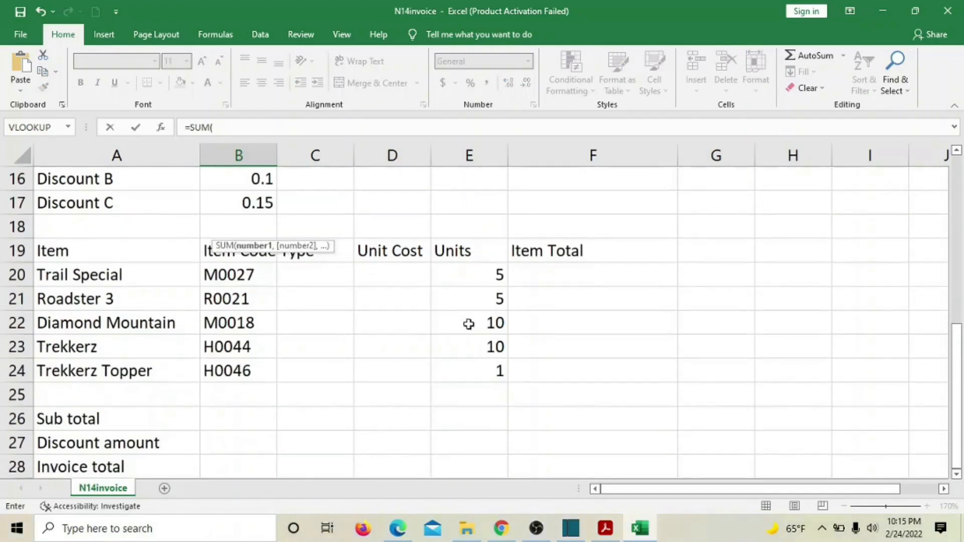
left_click_drag(478, 275, 481, 363)
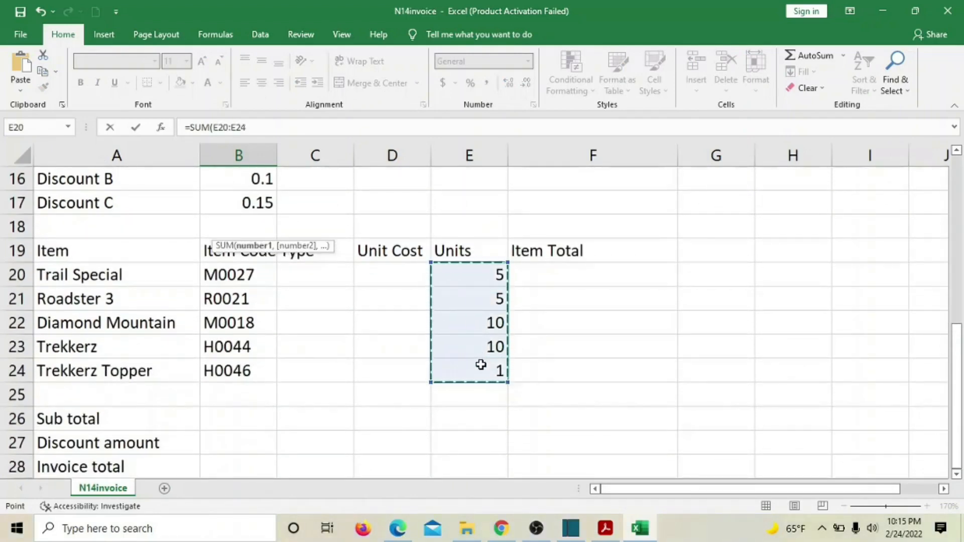
scroll(481, 364, "up", 2)
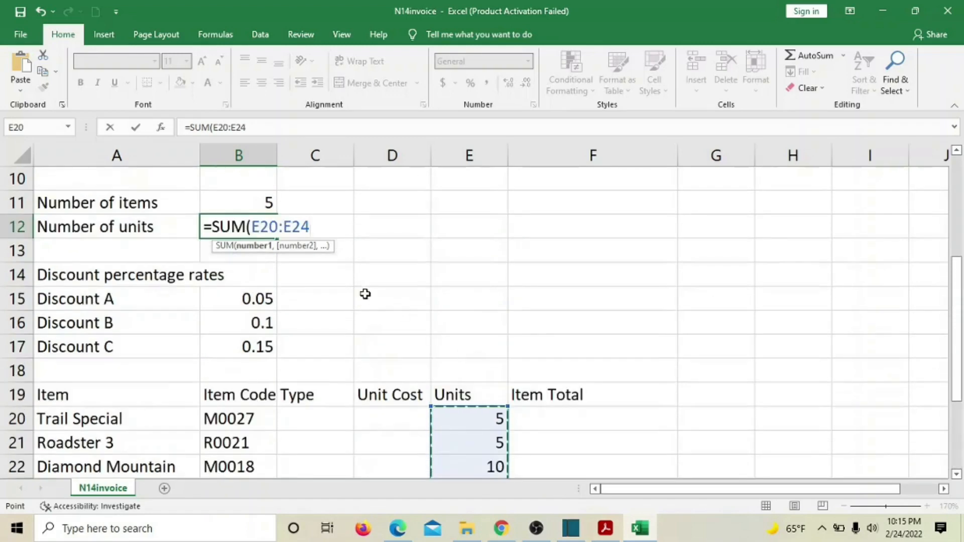
type(")")
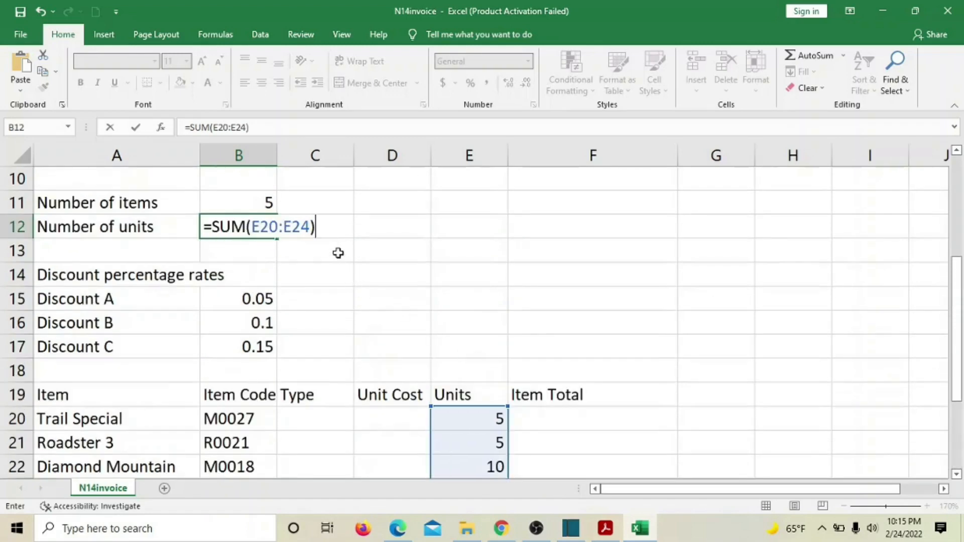
key("Return")
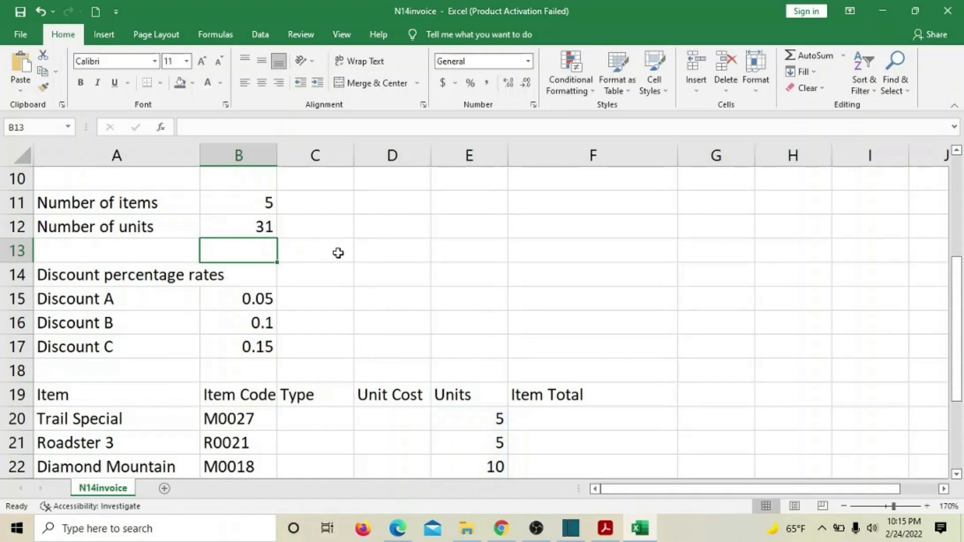
Switch to the exam paper in Acrobat Reader and highlight the text of completed steps 5 to 8 in yellow.
left_click(605, 528)
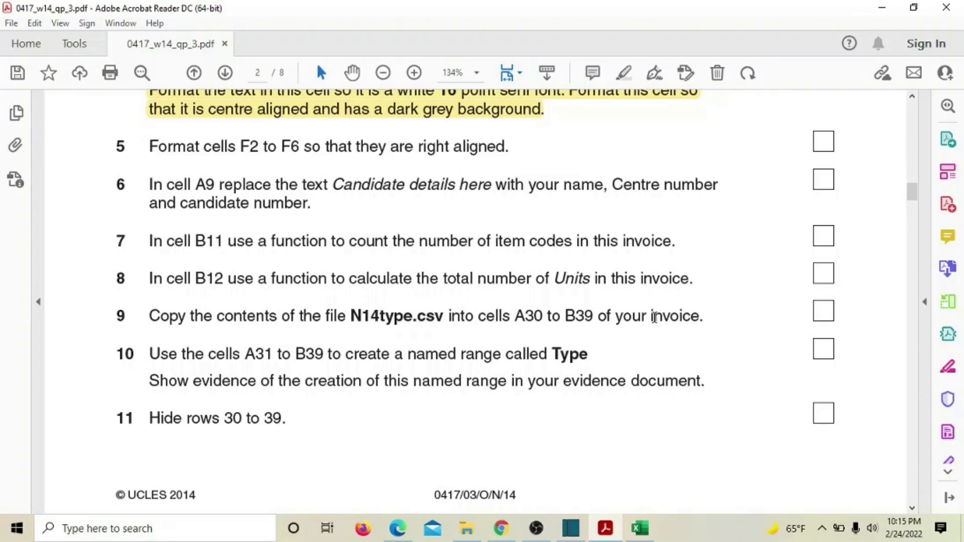
left_click_drag(116, 145, 697, 263)
left_click(715, 239)
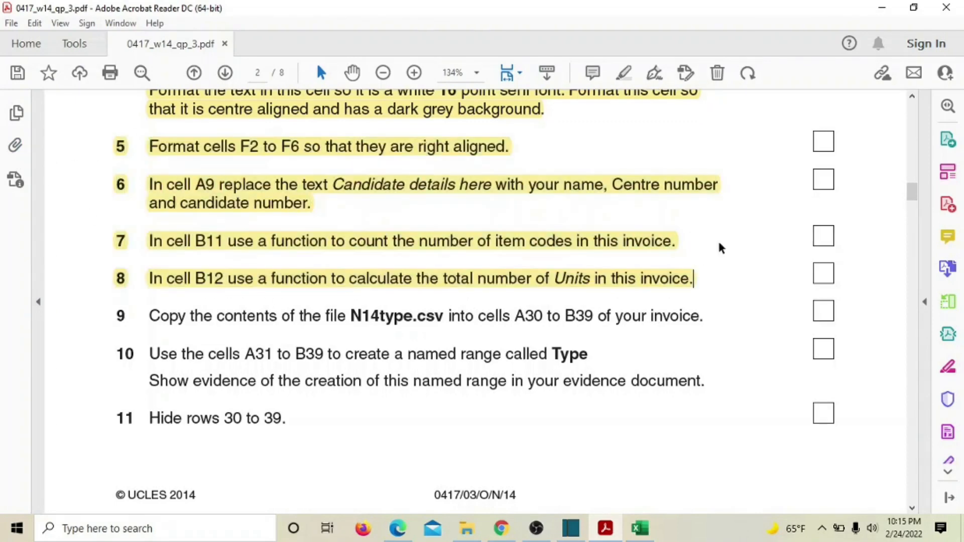
Check step 9 of the exam paper and open the N14type CSV file from the PAPER 3 folder in Excel.
scroll(424, 386, "down", 2)
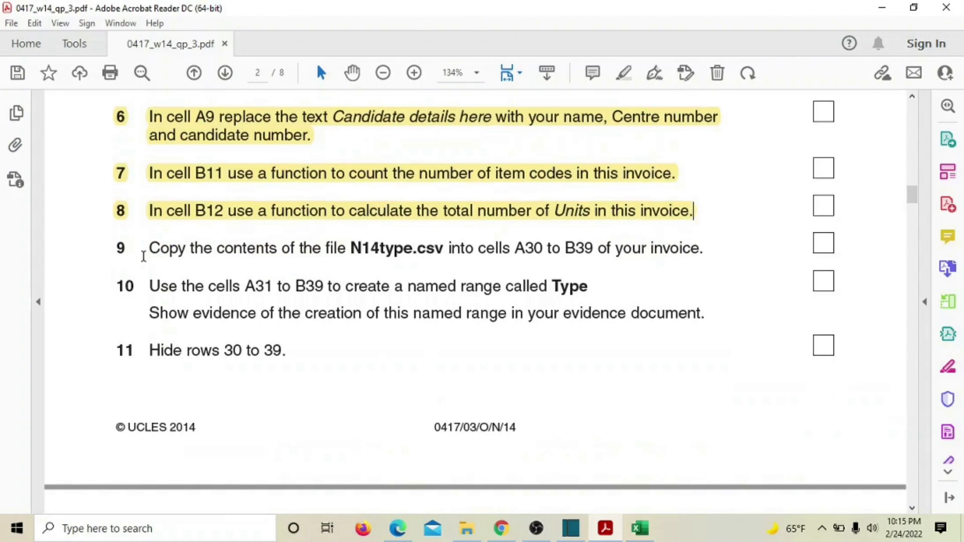
left_click(467, 530)
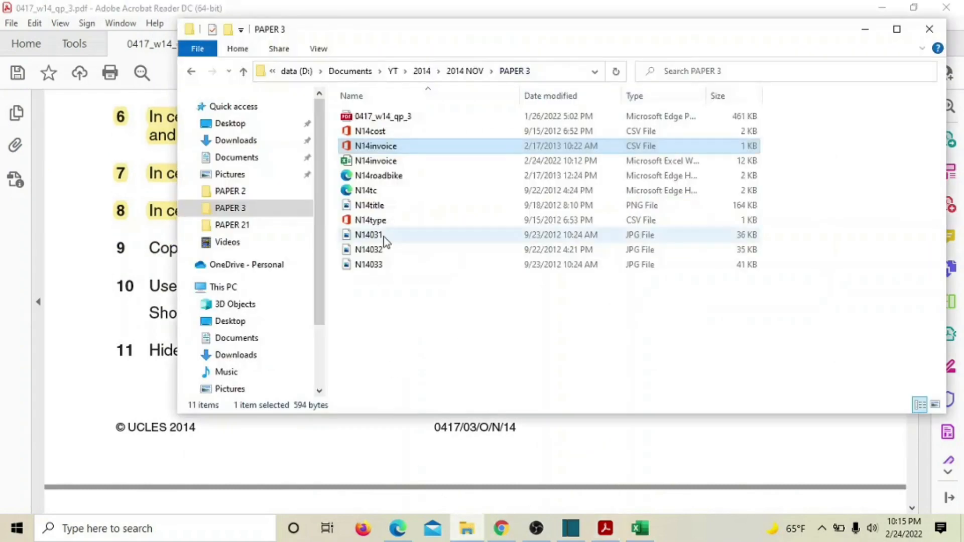
left_click(391, 131)
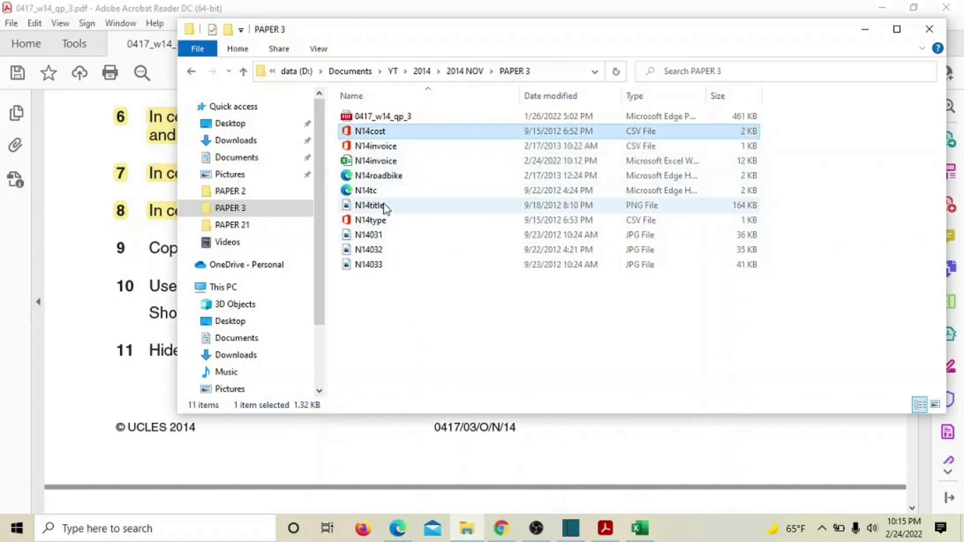
left_click(380, 225)
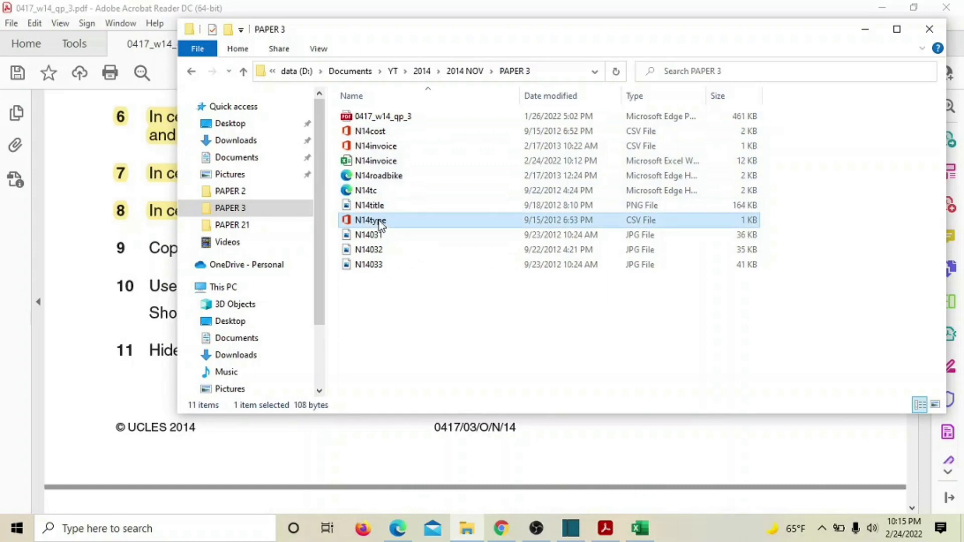
right_click(380, 225)
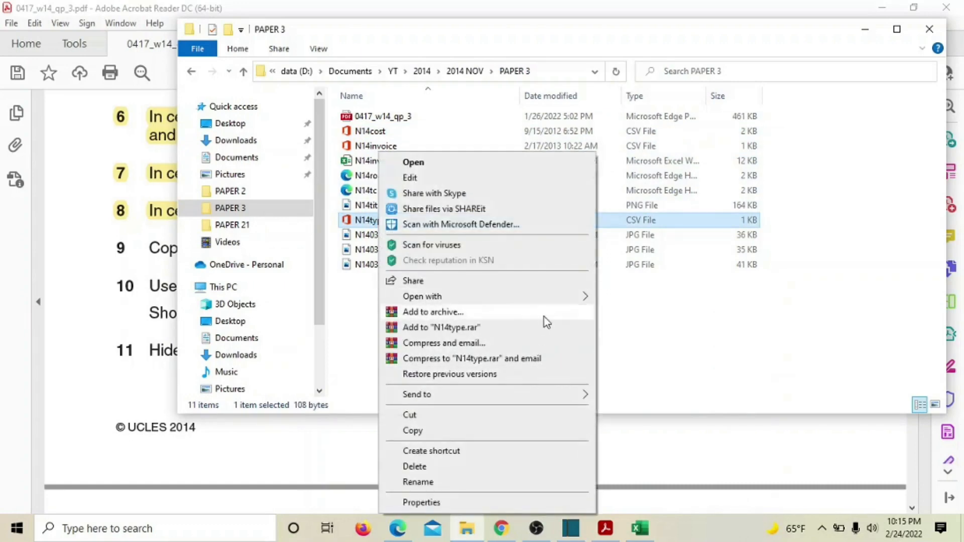
mouse_move(568, 296)
left_click(625, 298)
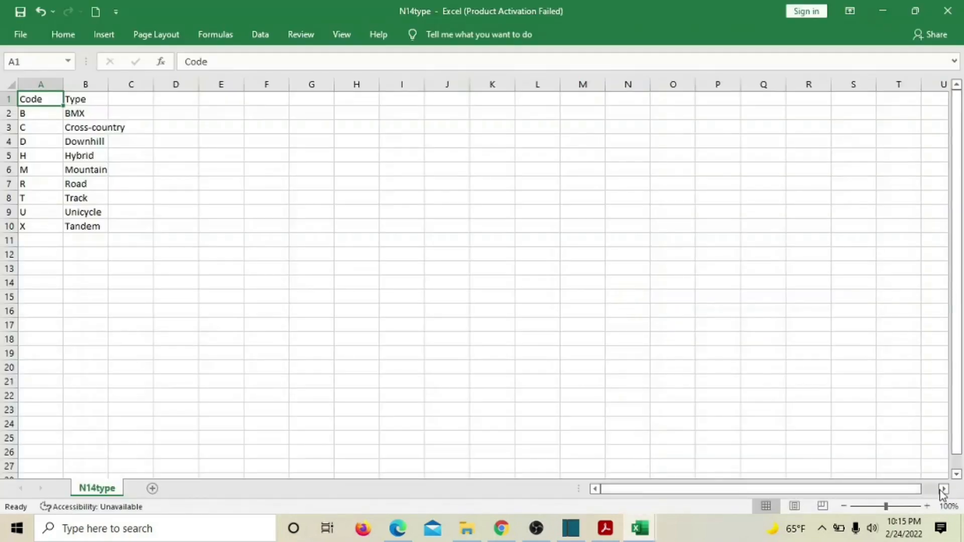
Copy the whole code and type list in cells A1 to B10 of the N14type file.
left_click(926, 506)
left_click(927, 506)
left_click(927, 506)
left_click(927, 507)
left_click(927, 506)
left_click(927, 506)
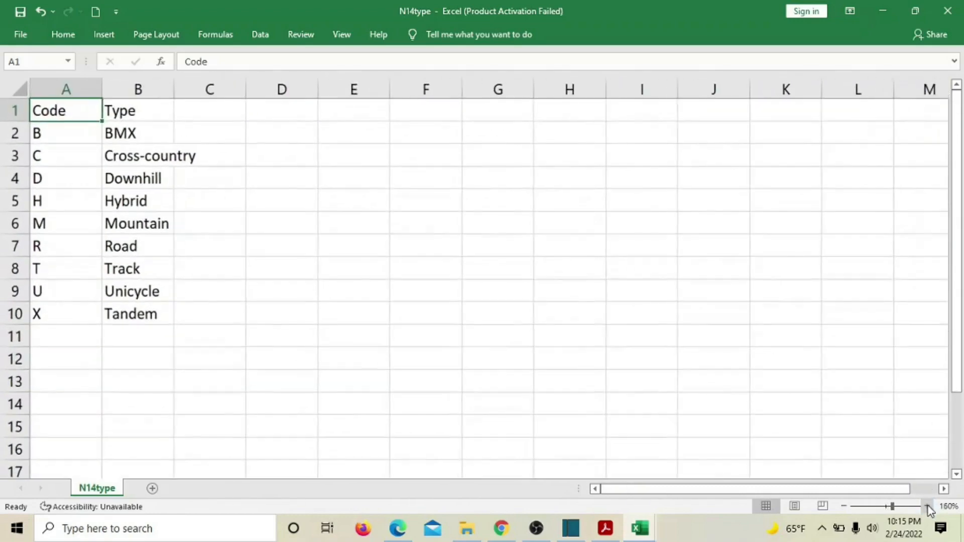
left_click(284, 157)
left_click_drag(68, 108, 153, 308)
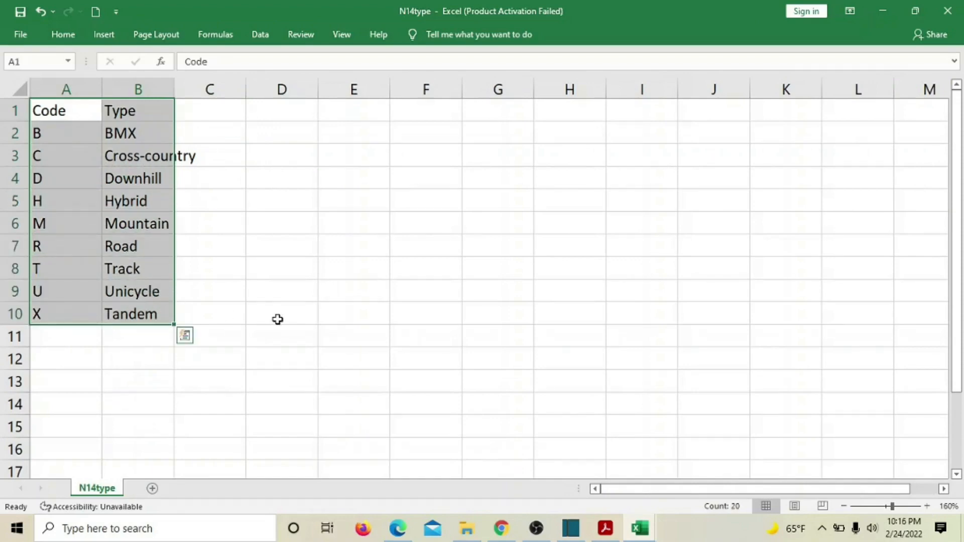
key("ctrl+c")
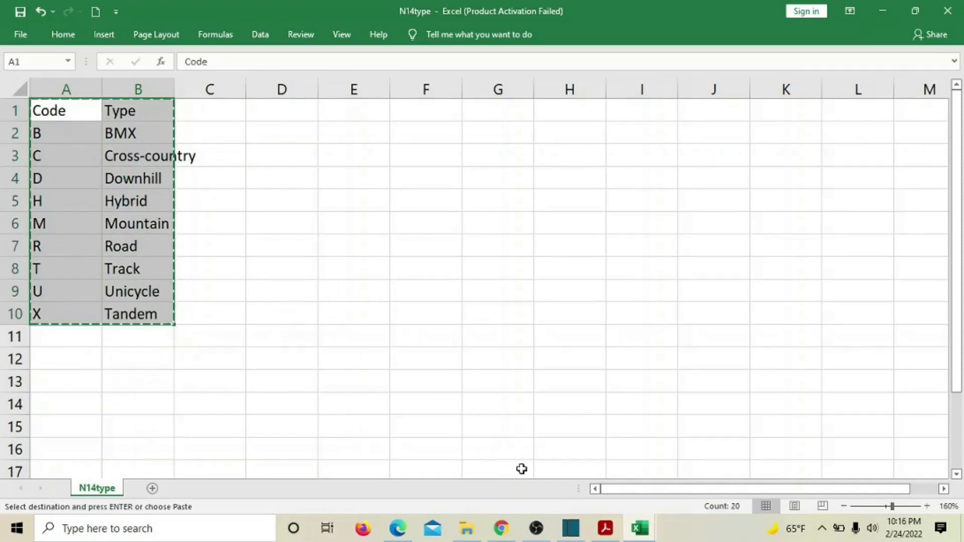
Switch to the N14invoice workbook, check step 9 of the exam paper and paste the copied list at cell A30.
mouse_move(645, 519)
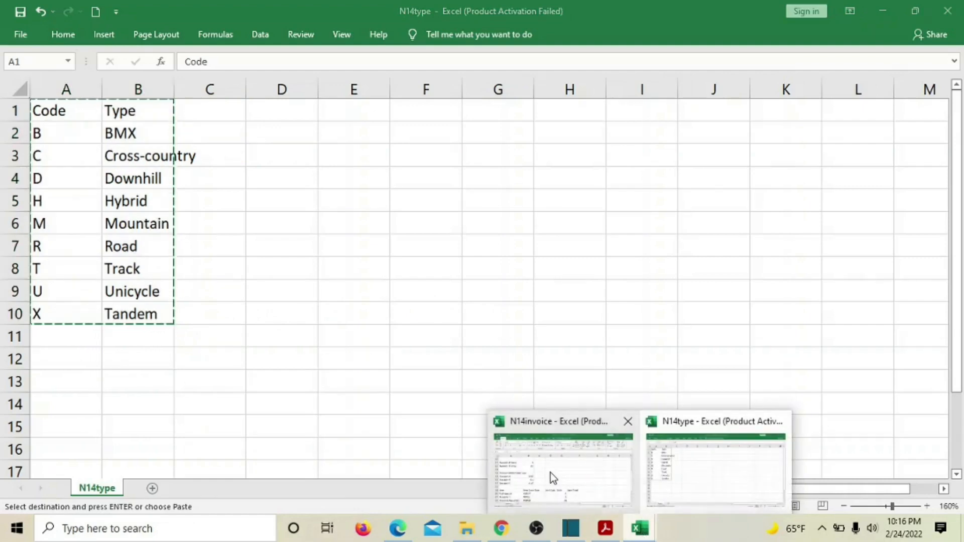
left_click(550, 472)
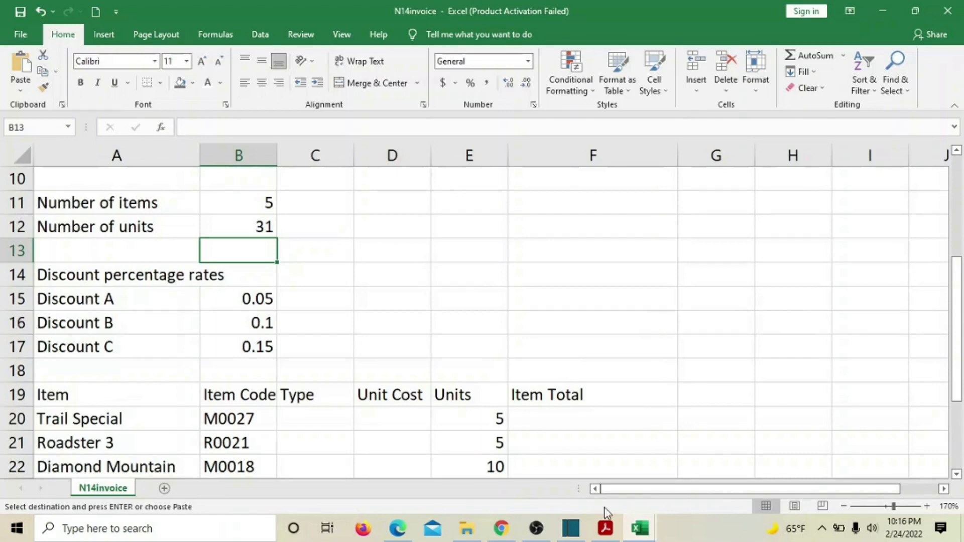
left_click(608, 529)
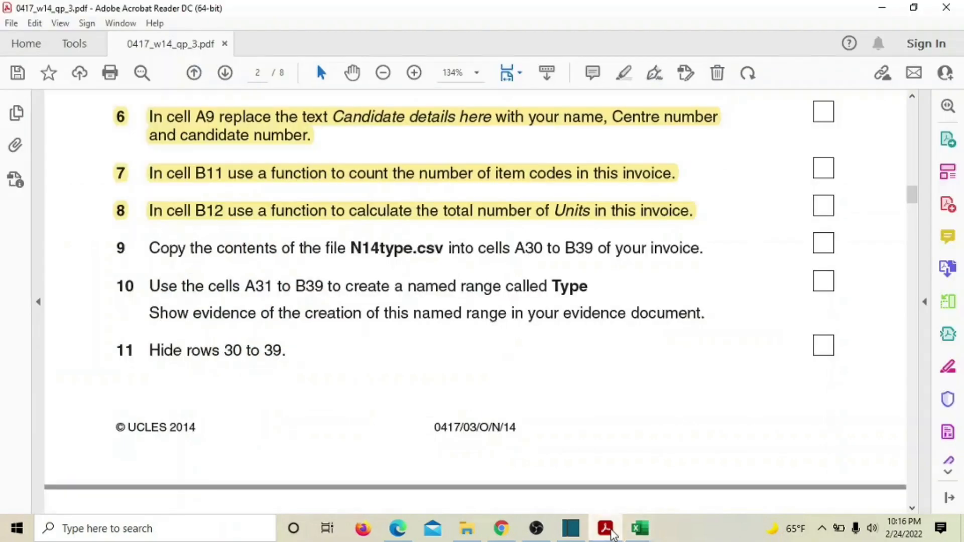
left_click(611, 531)
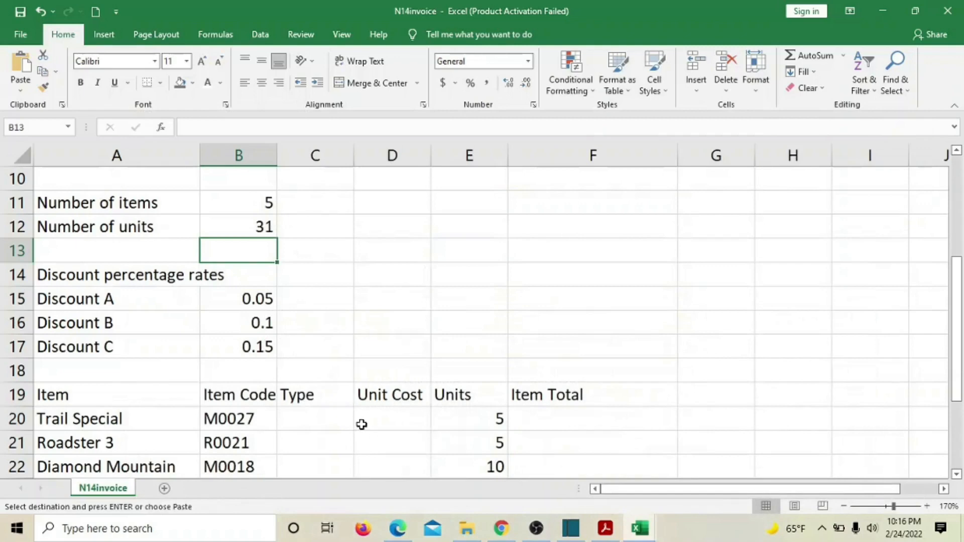
scroll(362, 424, "down", 7)
scroll(325, 407, "up", 1)
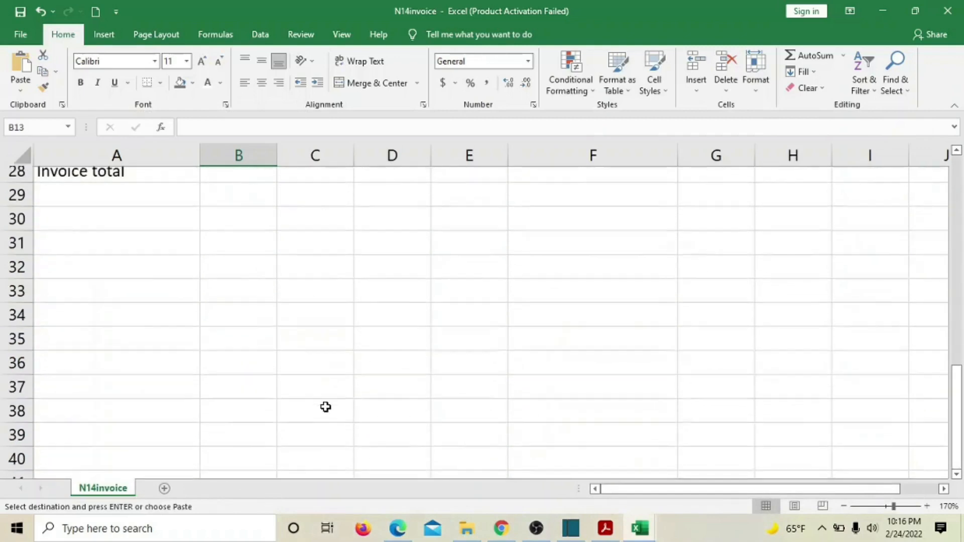
left_click(104, 227)
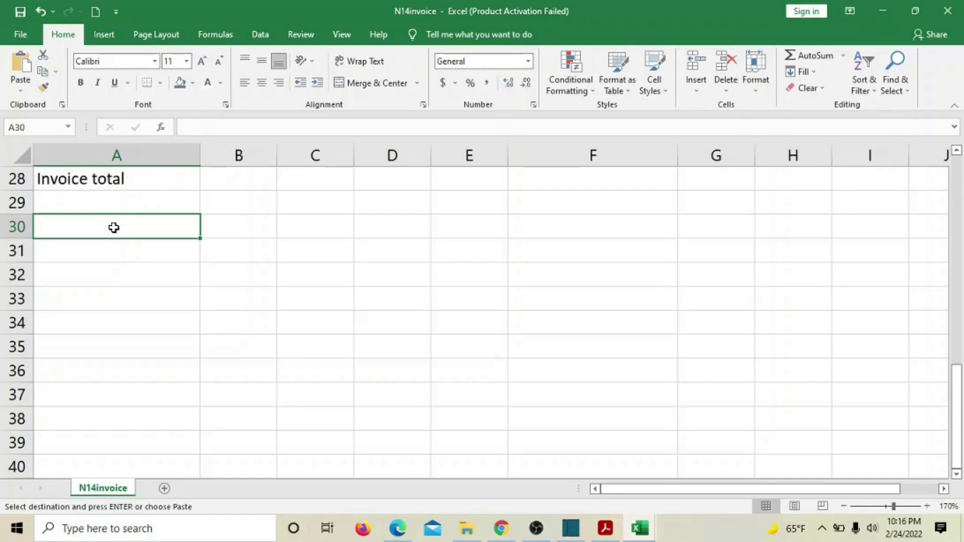
key("ctrl+v")
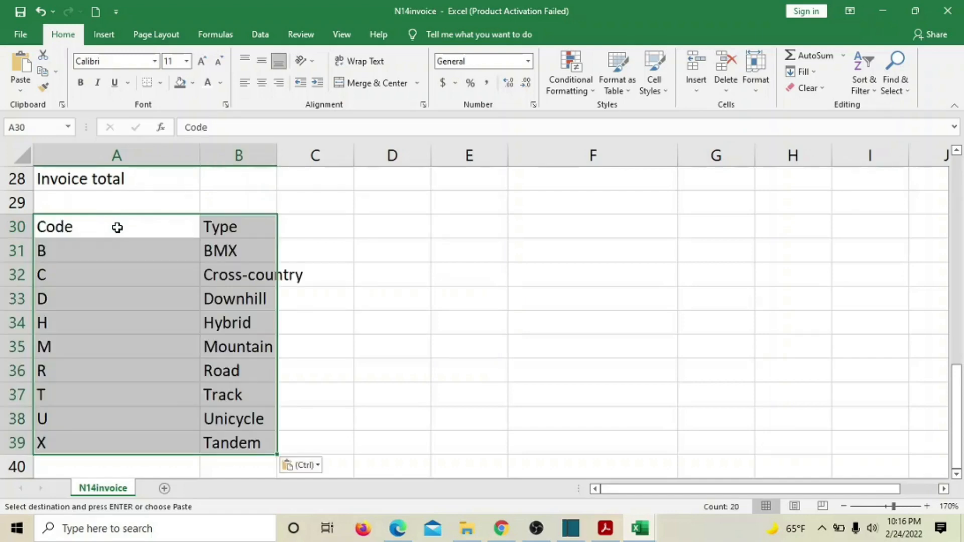
Narrow column A of the invoice and widen column B so that Cross-country fits in its cell.
left_click_drag(199, 159, 147, 162)
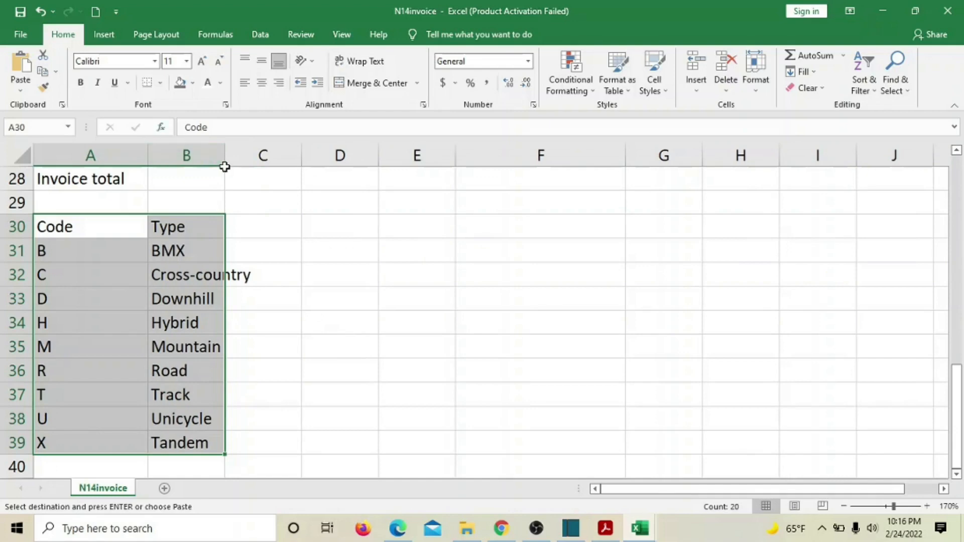
left_click_drag(225, 157, 258, 166)
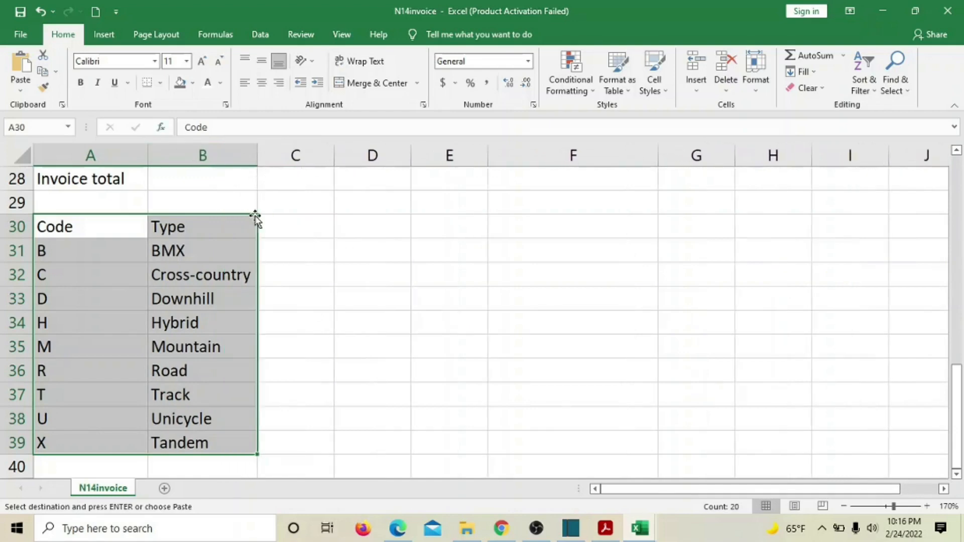
left_click(215, 443)
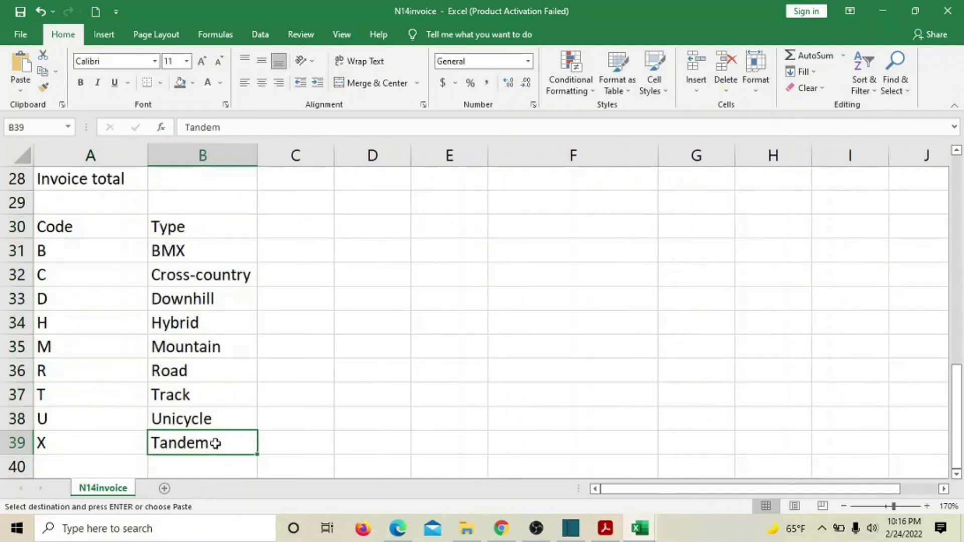
left_click(75, 224)
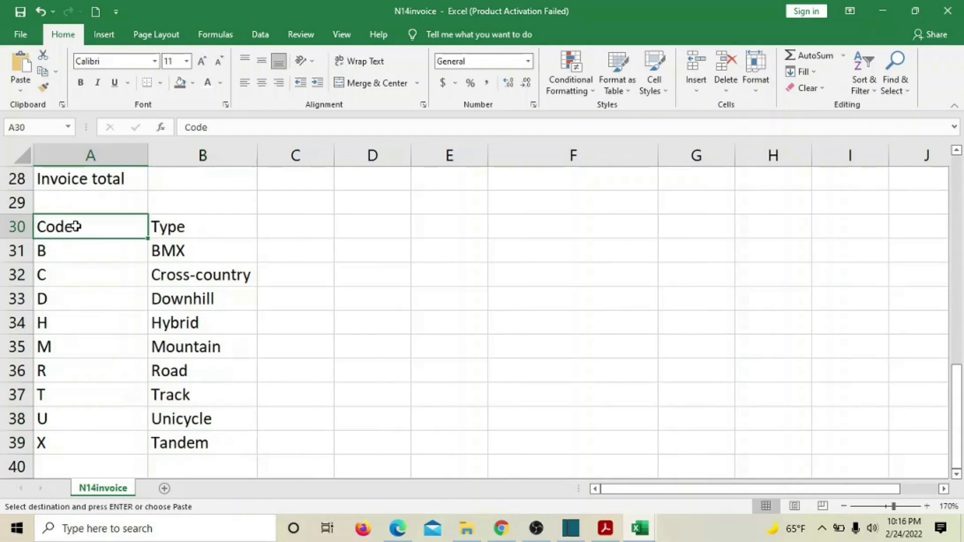
Check step 10 of the exam paper in Acrobat Reader and close the N14type file in Excel without saving its changes.
left_click(607, 531)
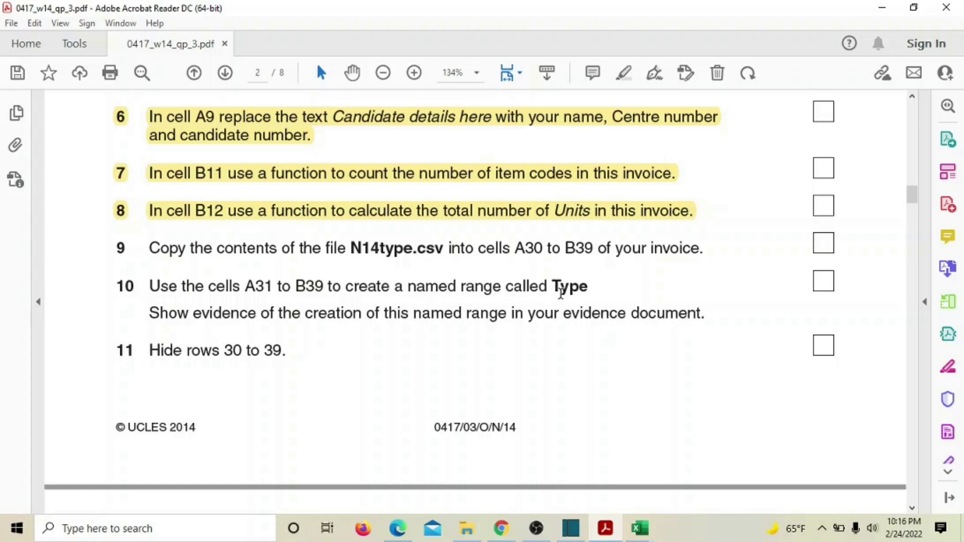
left_click(639, 528)
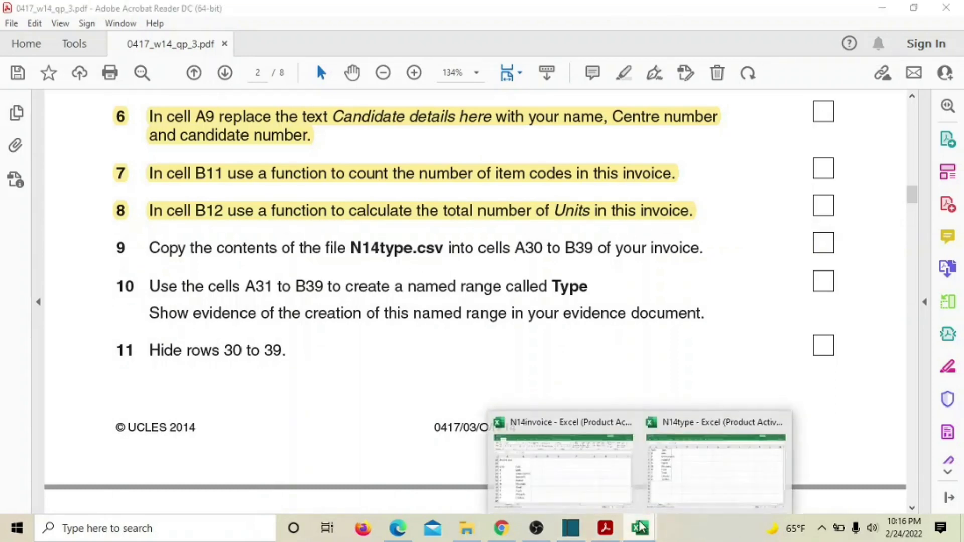
left_click(716, 469)
key("ctrl+a")
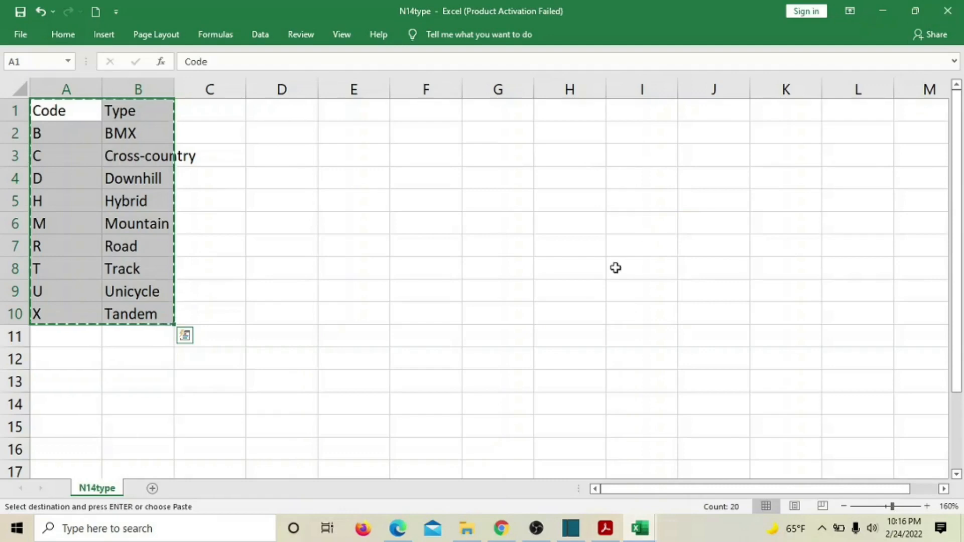
key("Escape")
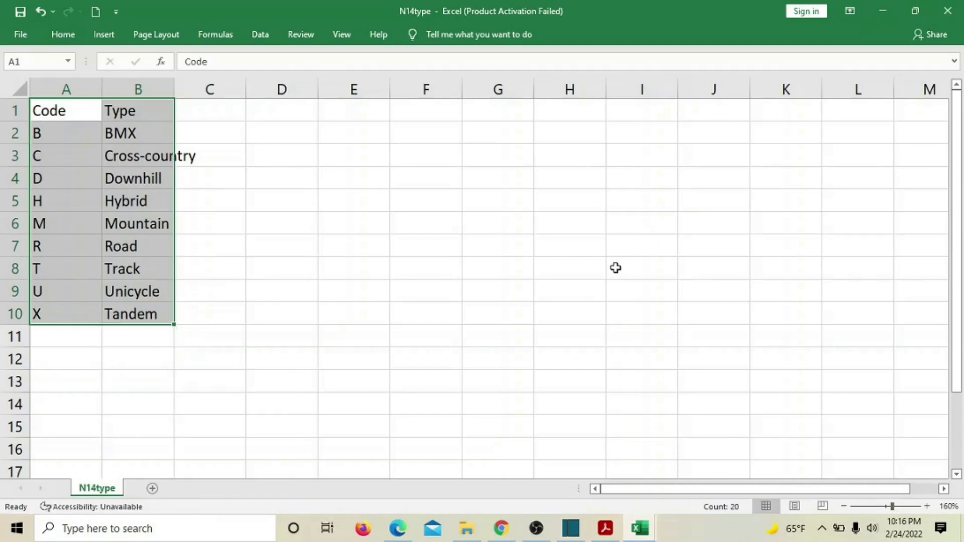
left_click(947, 11)
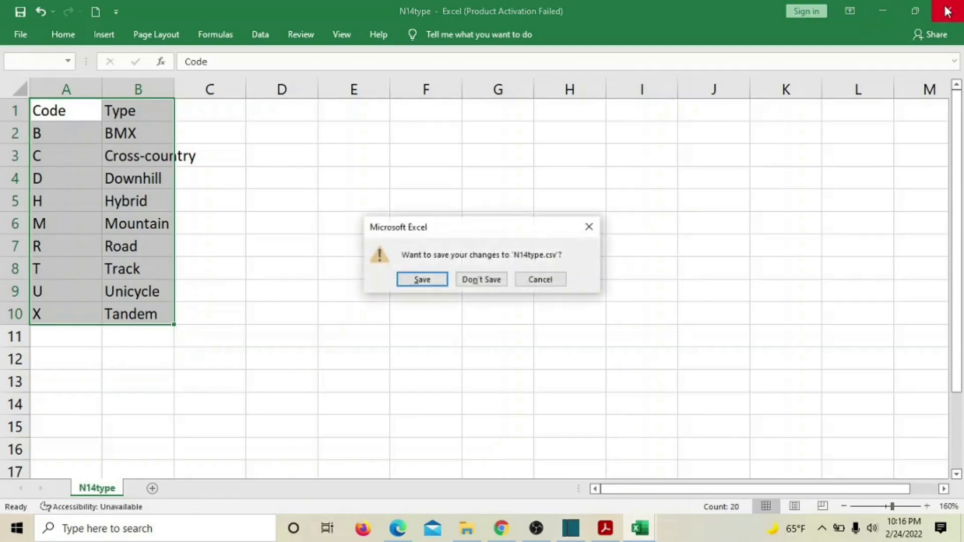
left_click(481, 279)
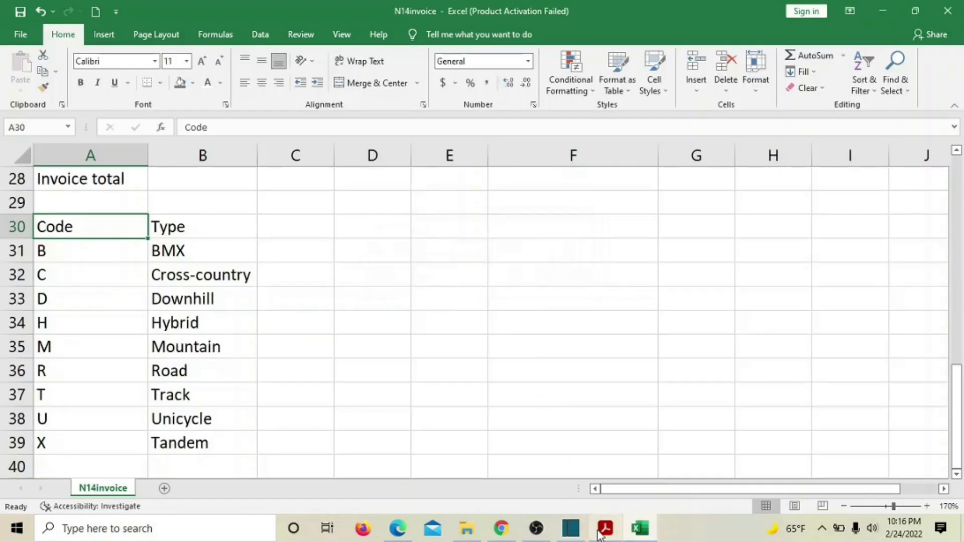
Recheck step 10 of the exam paper and select cells A31 to B39 in the Excel invoice.
left_click(603, 529)
left_click(606, 530)
left_click(267, 363)
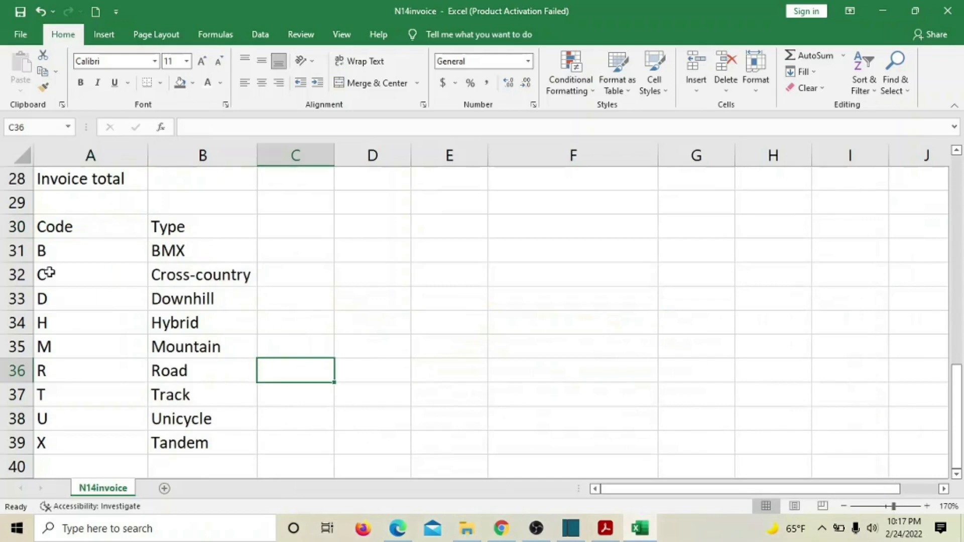
left_click_drag(68, 254, 181, 433)
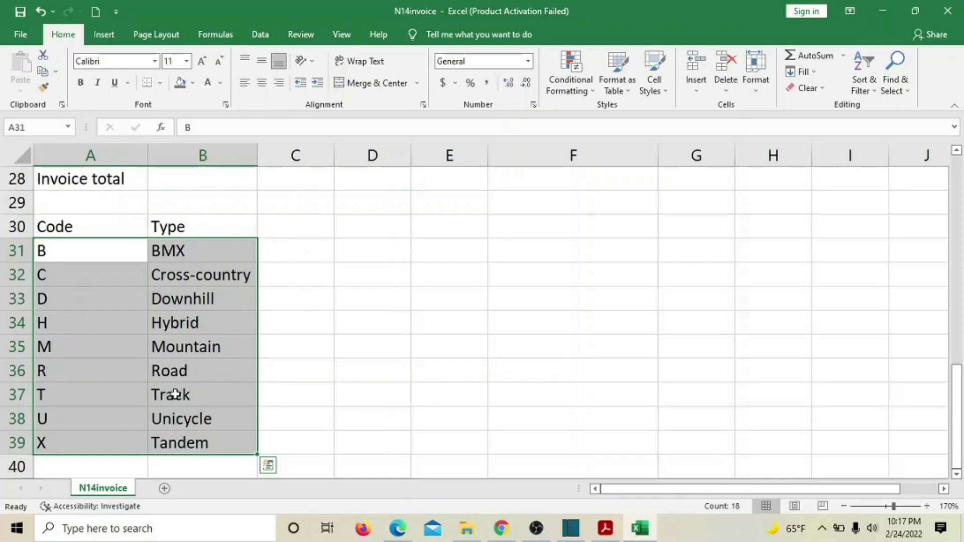
right_click(115, 304)
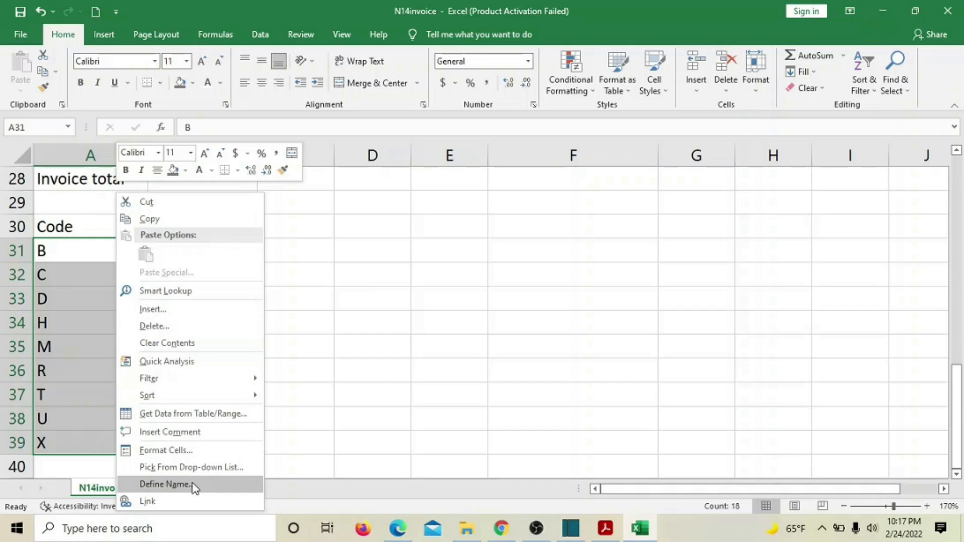
left_click(165, 484)
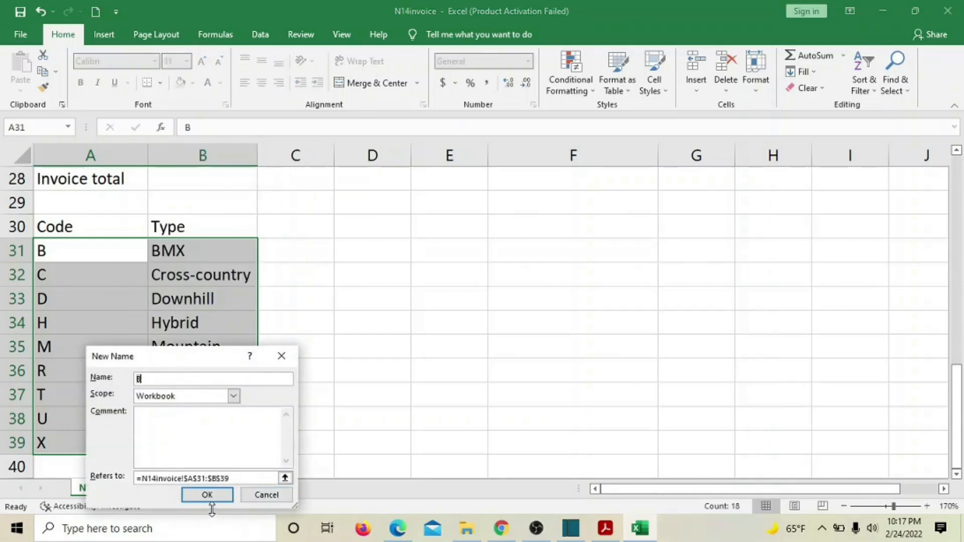
left_click(282, 356)
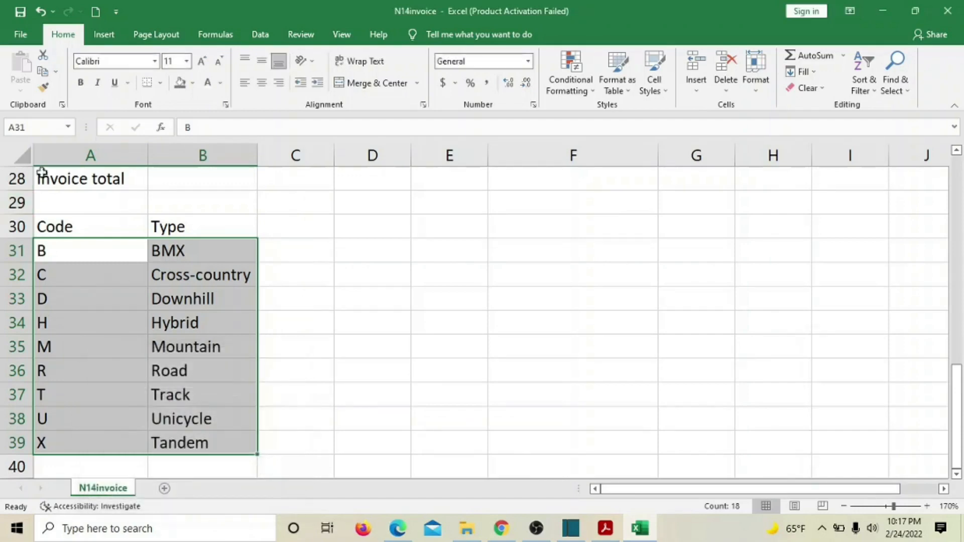
Give the selected cells A31 to B39 the range name Type.
left_click(30, 127)
type("Type")
left_click(335, 304)
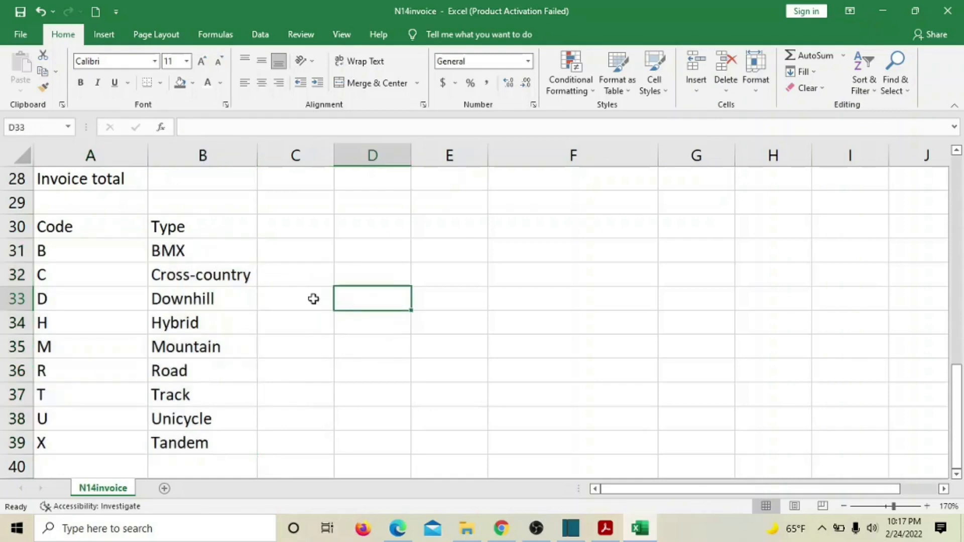
Reselect cells A31 to B39 and check the name assigned to the range.
left_click(62, 254)
left_click_drag(63, 253, 192, 433)
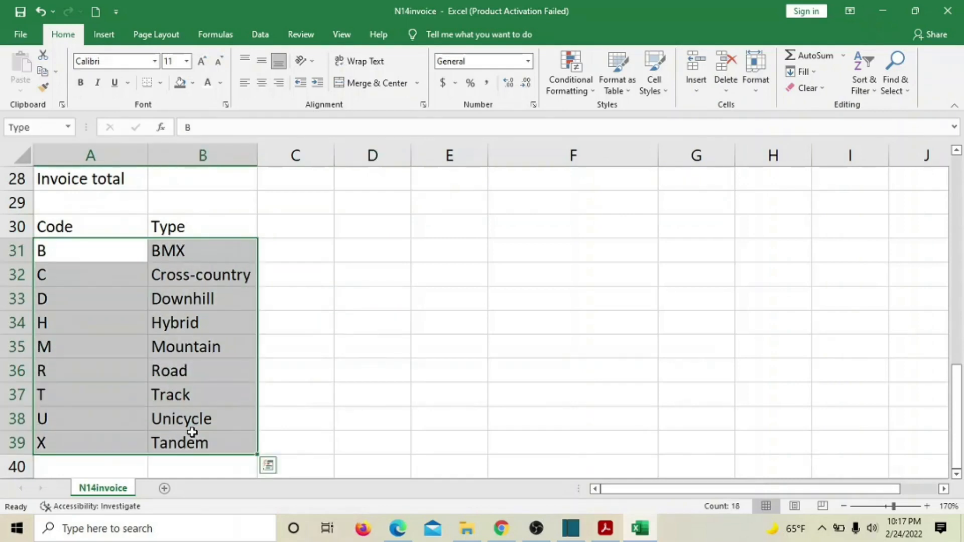
left_click(33, 127)
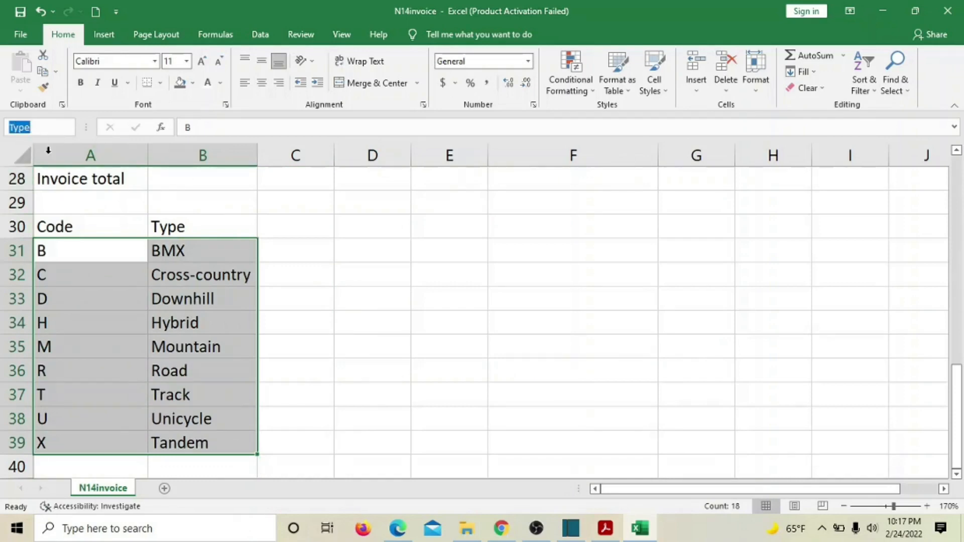
Check steps 10 and 11 of the exam paper in Acrobat Reader and return to the invoice in Excel.
left_click(604, 528)
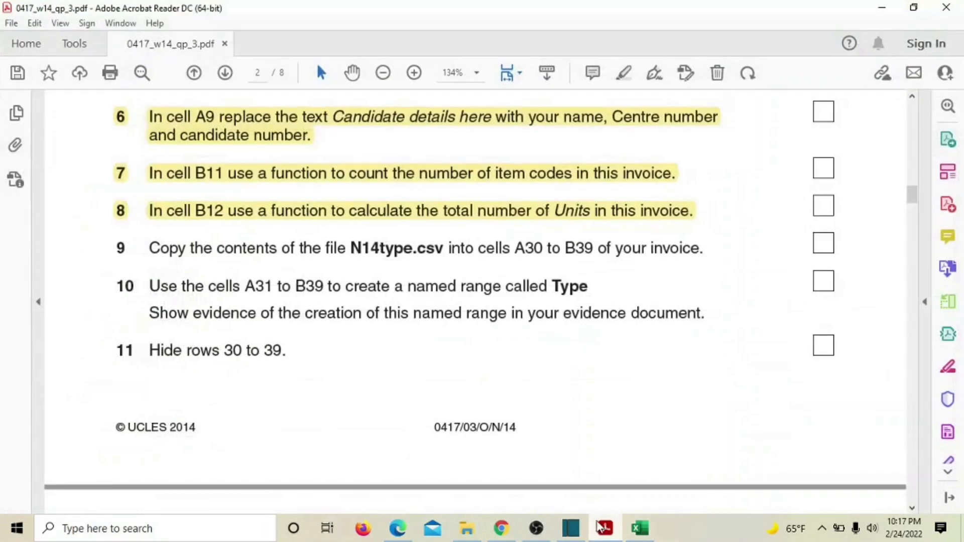
scroll(474, 399, "down", 4)
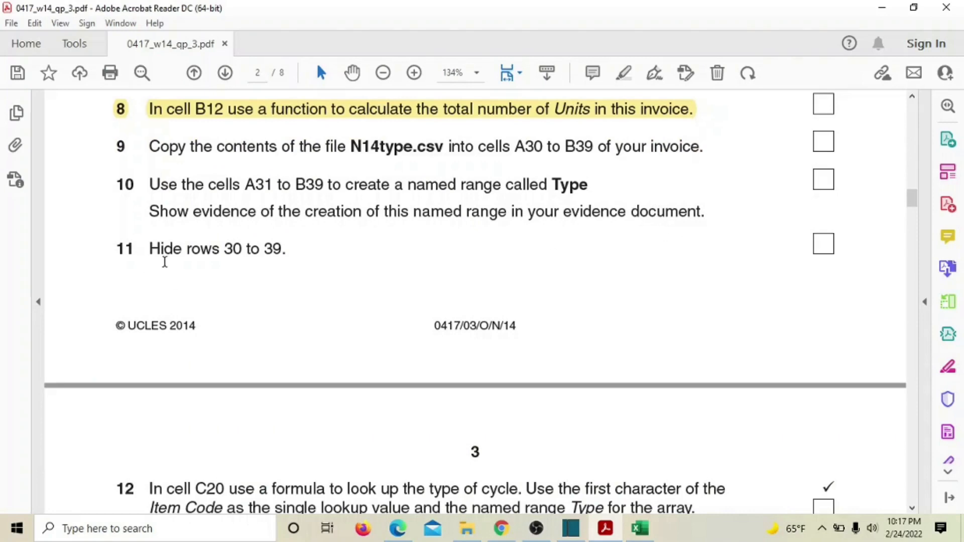
left_click(640, 528)
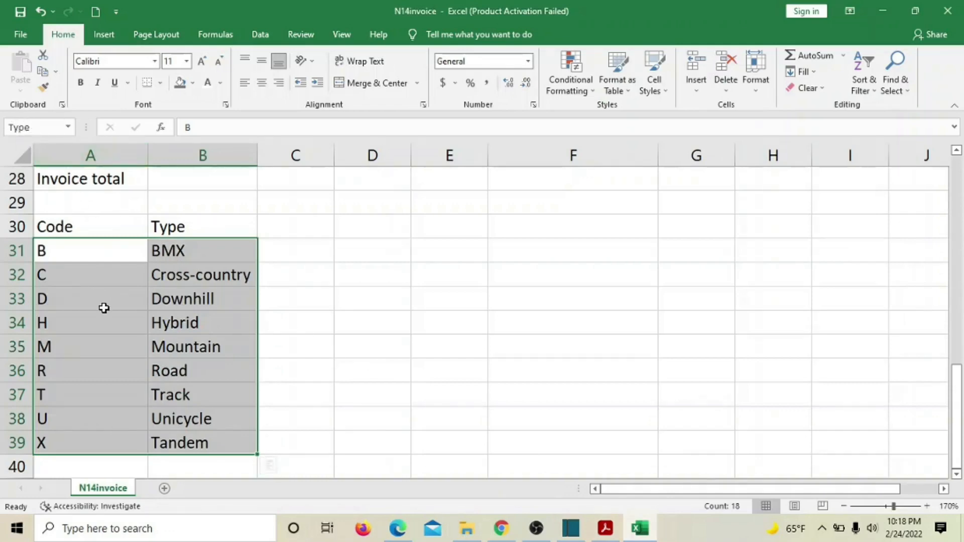
right_click(116, 324)
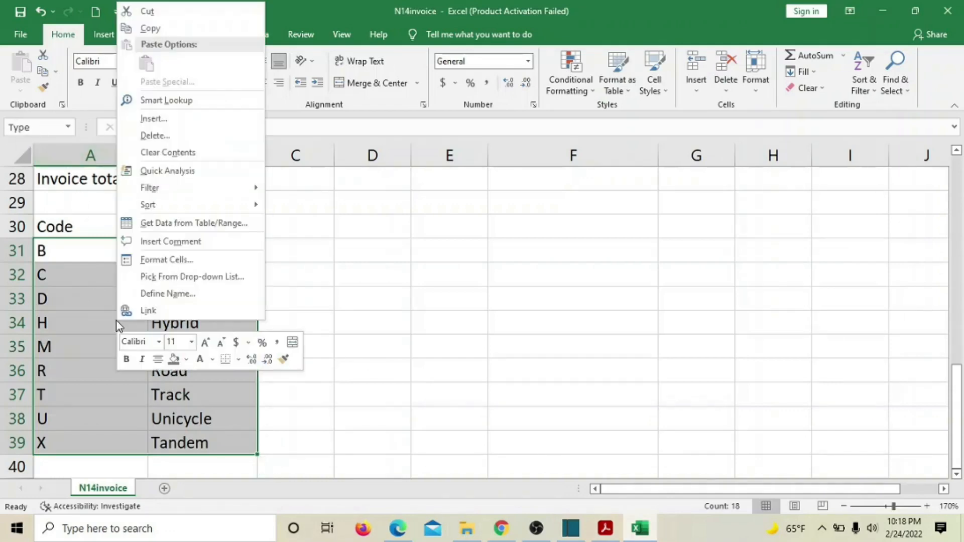
left_click(151, 293)
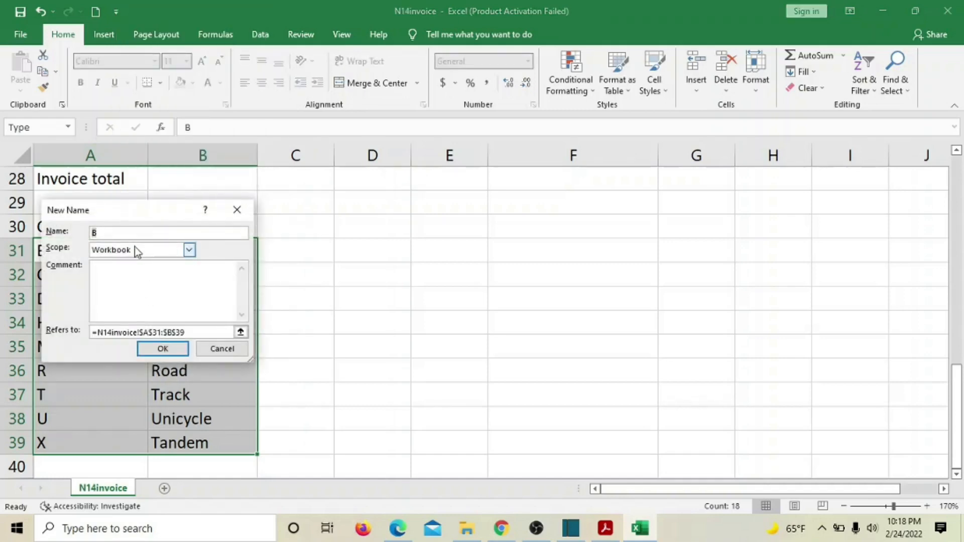
left_click(230, 347)
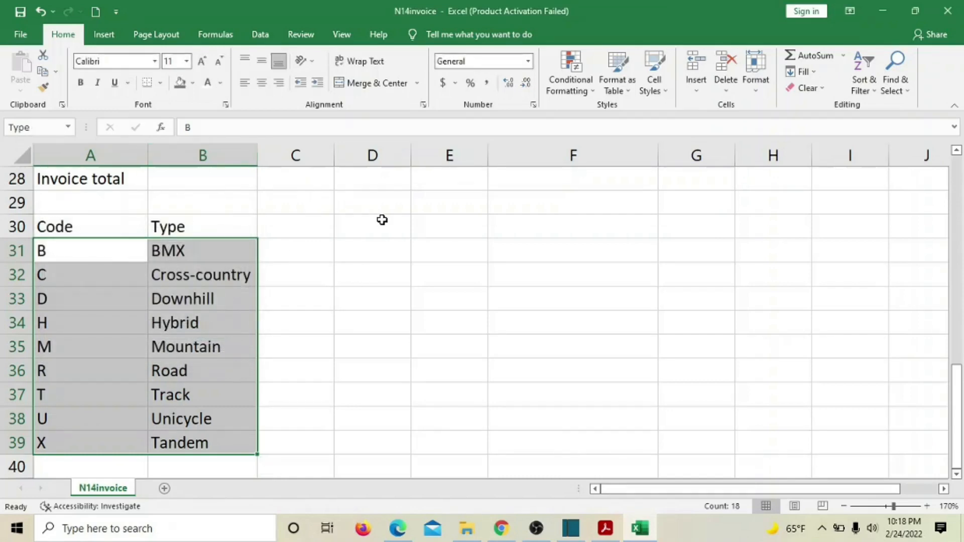
Capture the name box and cells A31 to B39, mark the name Type with a red arrow, and copy the screenshot.
key("super+shift+s")
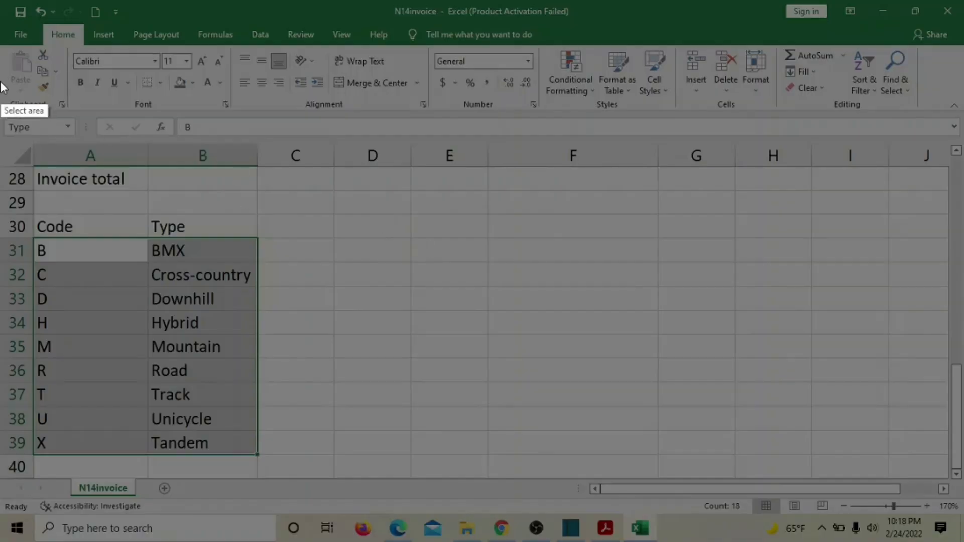
mouse_move(3, 108)
left_mouse_down()
mouse_move(15, 301)
mouse_move(177, 477)
mouse_move(273, 464)
left_mouse_up()
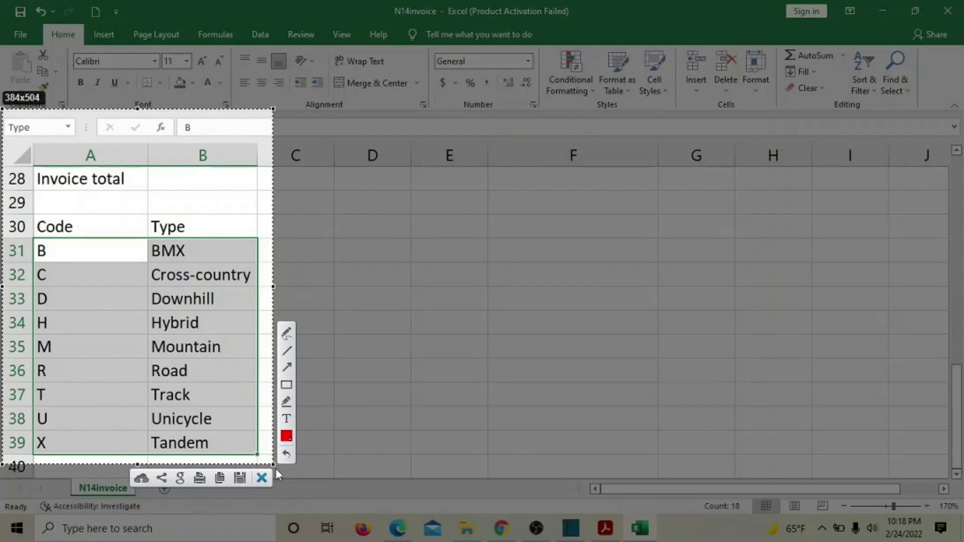
left_click(287, 367)
left_click_drag(179, 146, 33, 129)
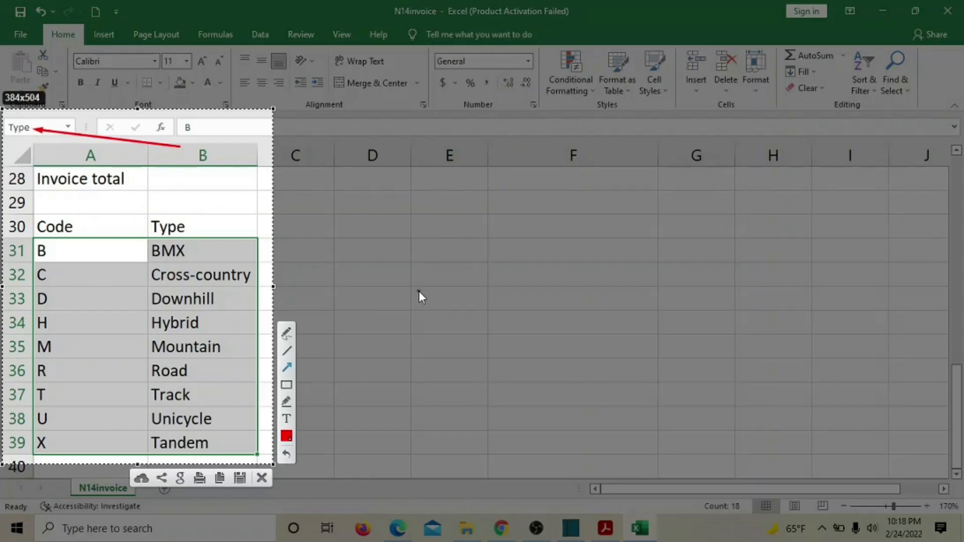
left_click(219, 478)
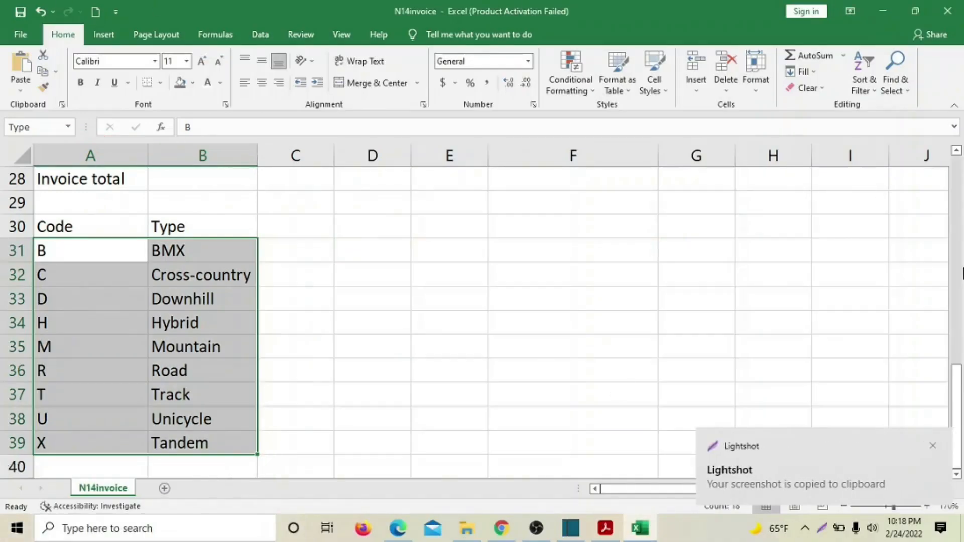
Switch to the exam paper in Acrobat Reader and check step 1 for the evidence document requirements.
left_click(469, 533)
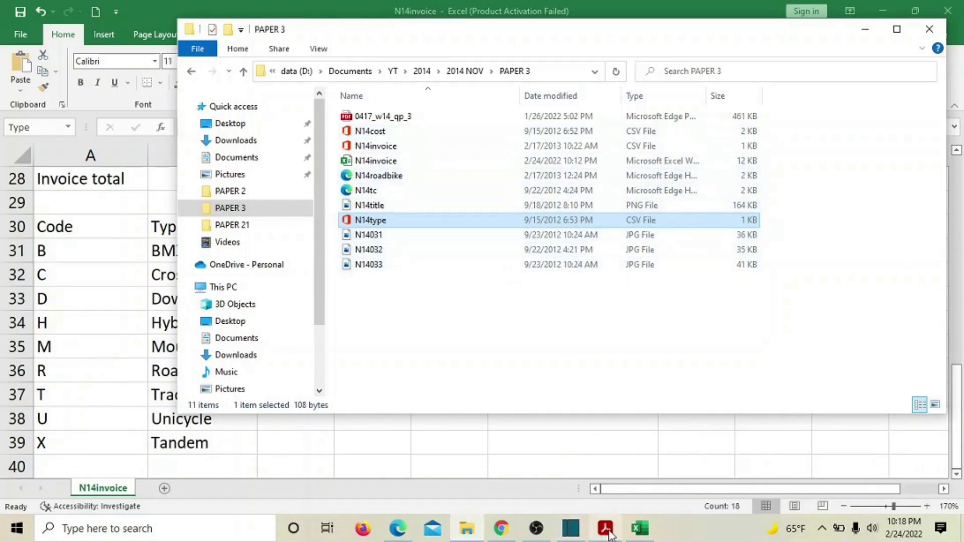
left_click(614, 535)
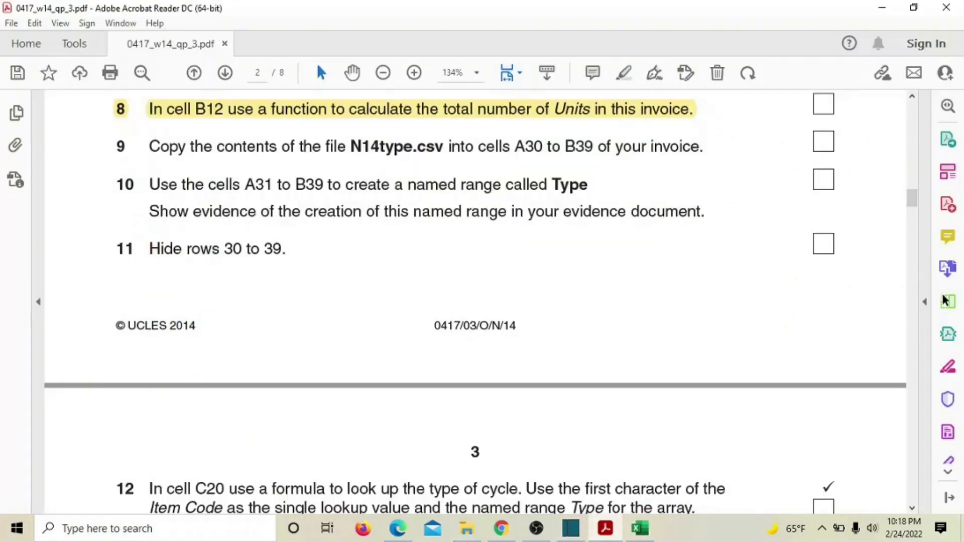
left_click_drag(912, 200, 907, 166)
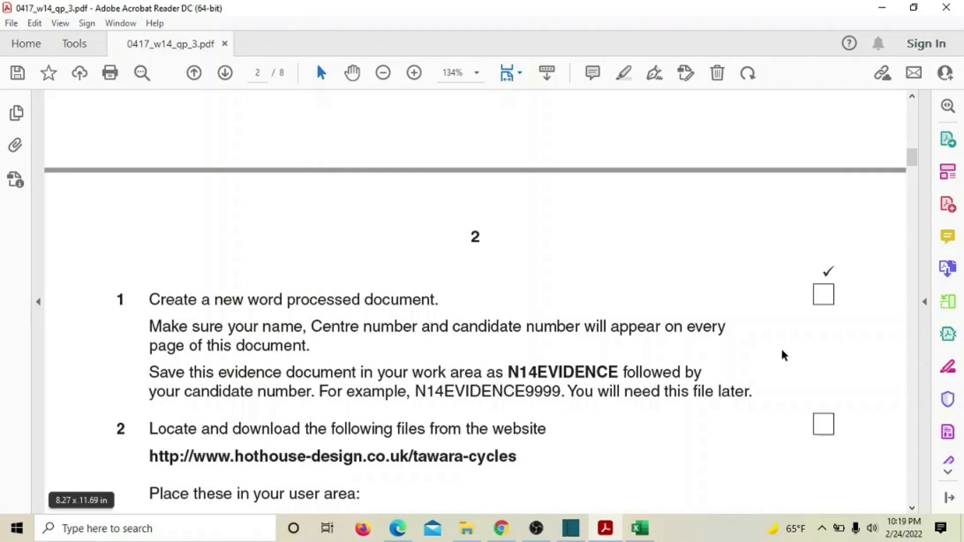
left_click_drag(915, 162, 915, 194)
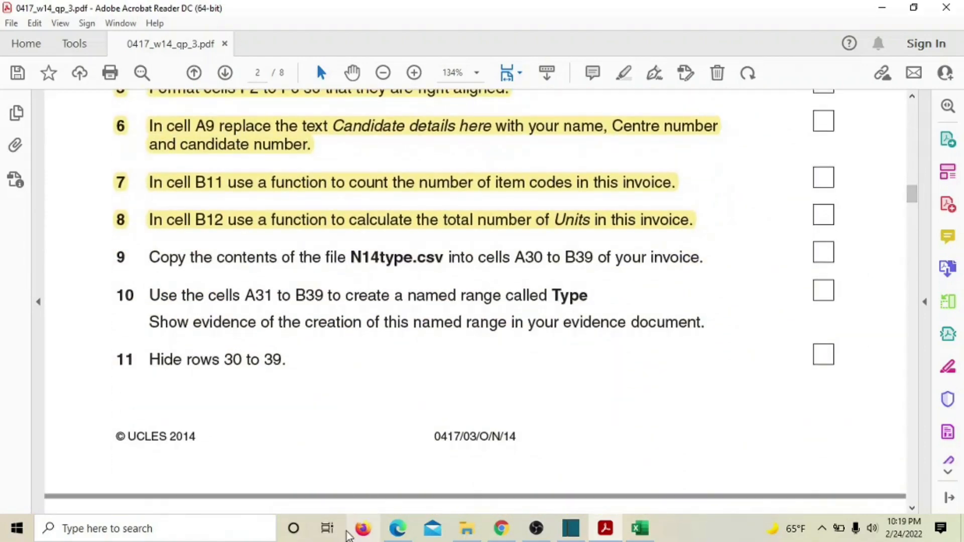
Open Word, create a blank document for the evidence and dismiss the Office activation wizard.
left_click(224, 524)
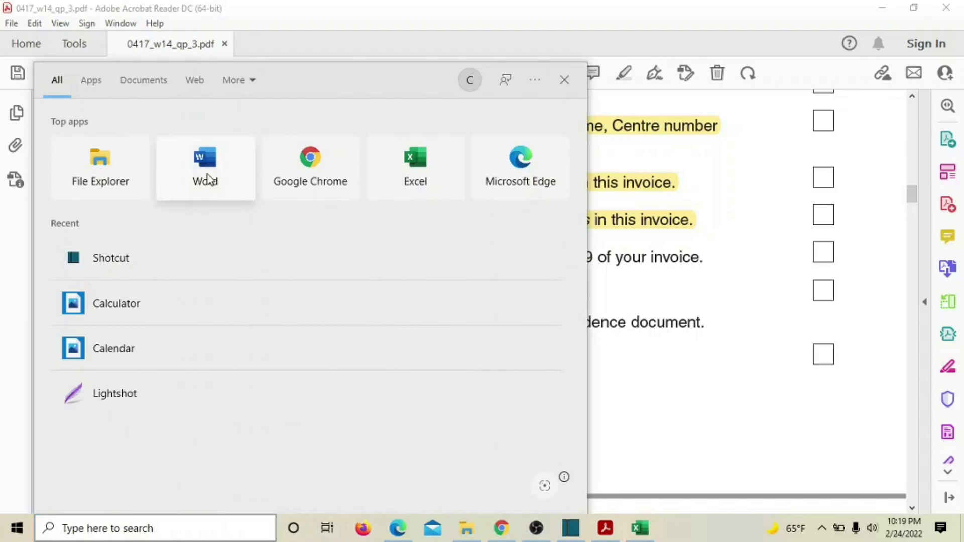
left_click(208, 173)
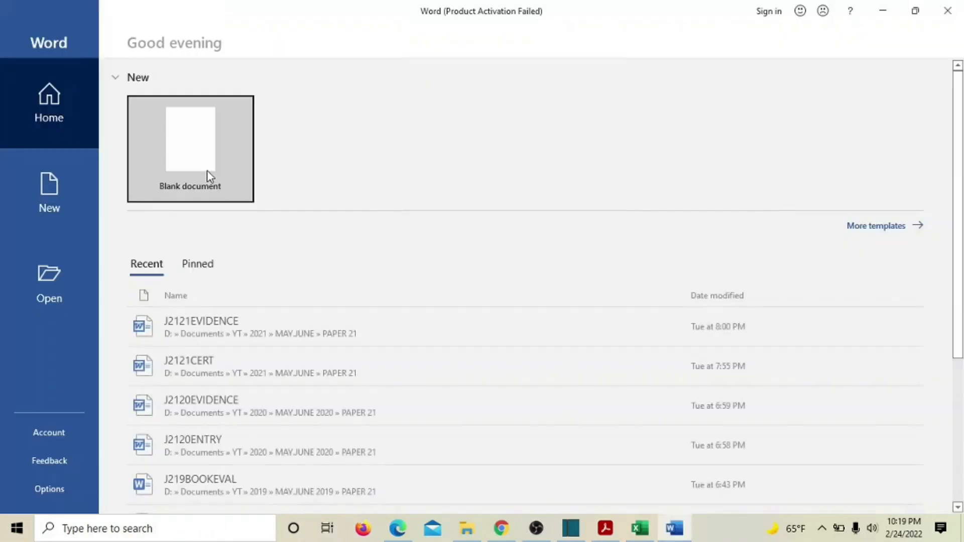
left_click(207, 170)
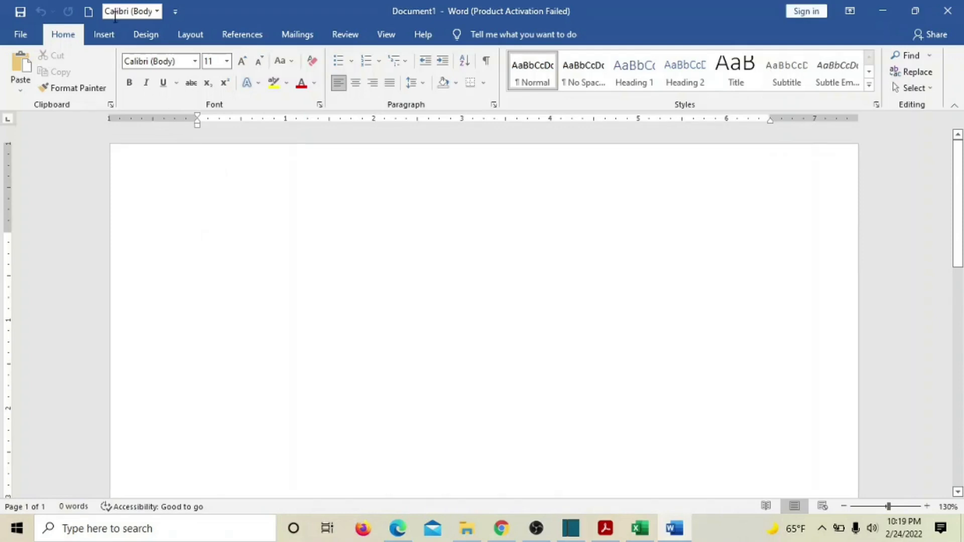
left_click(634, 403)
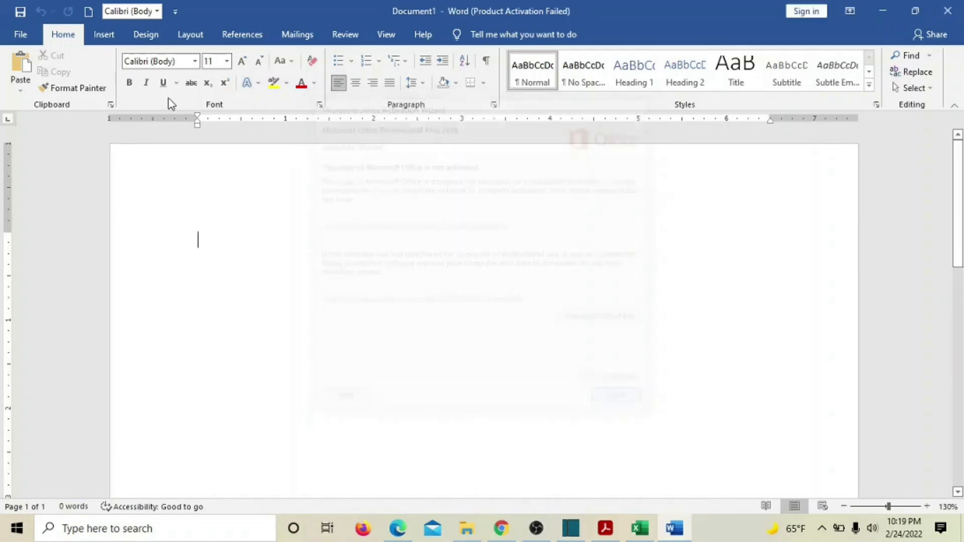
Insert a Blank (Three Columns) header in the document.
left_click(104, 34)
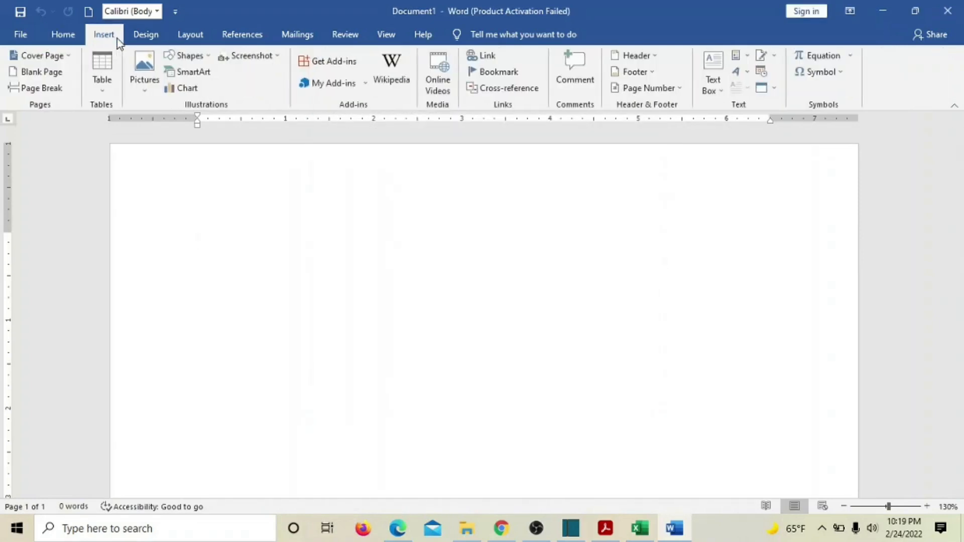
left_click(630, 57)
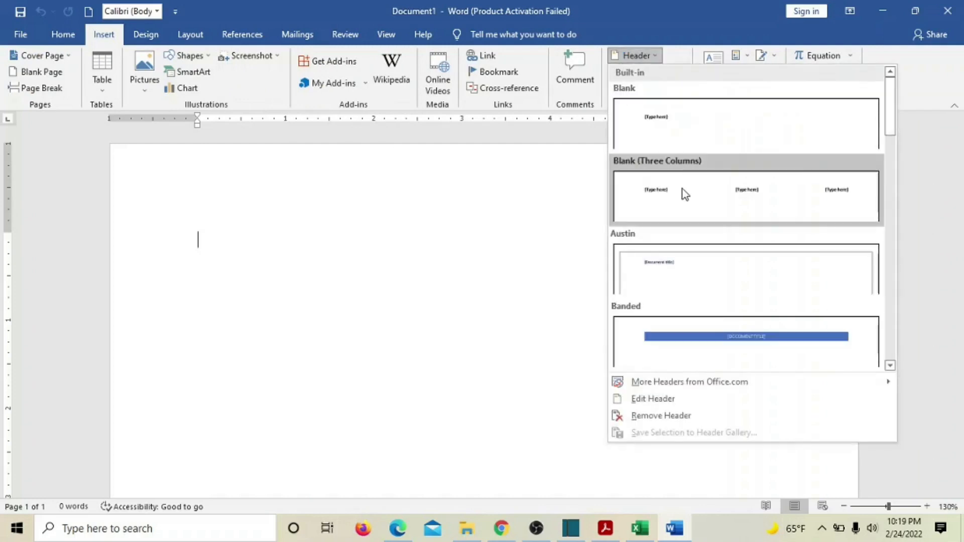
left_click(685, 194)
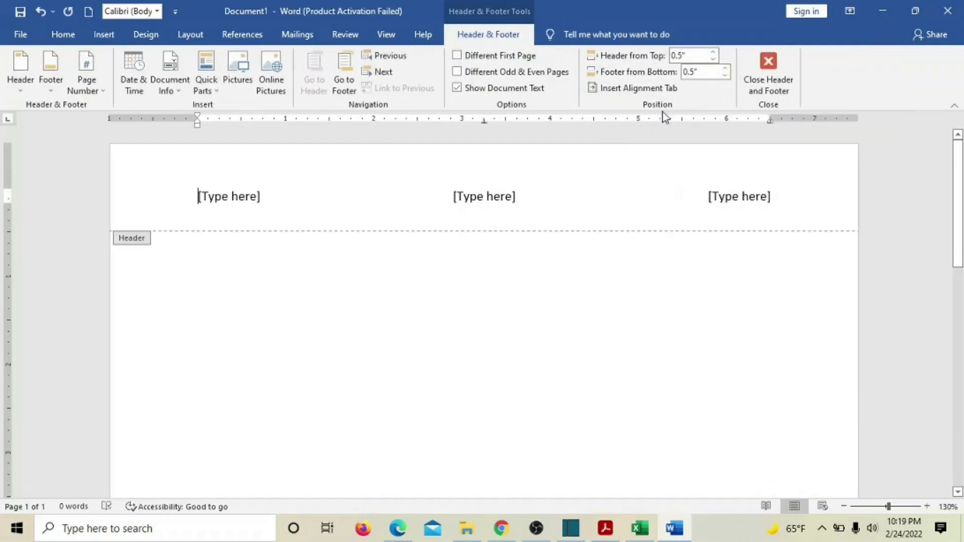
Fill the three header placeholders with the candidate's name, CENTRE123 and the candidate number, and return to the document body.
left_click(237, 196)
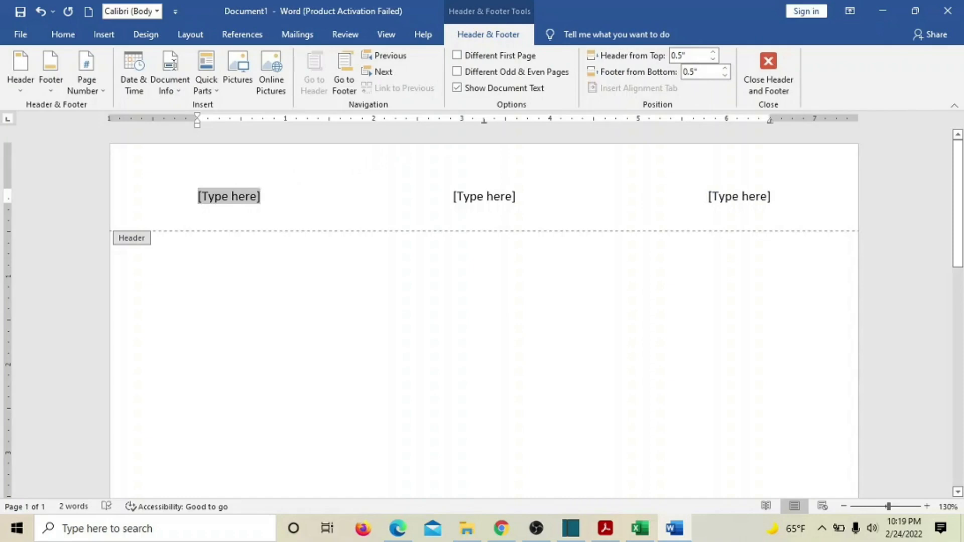
type("S H")
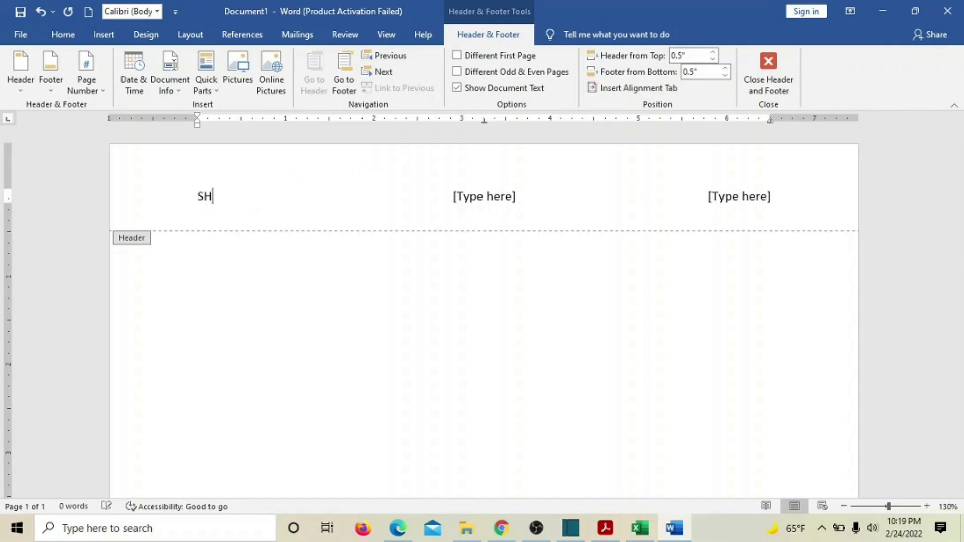
type("AILJA")
left_click(503, 200)
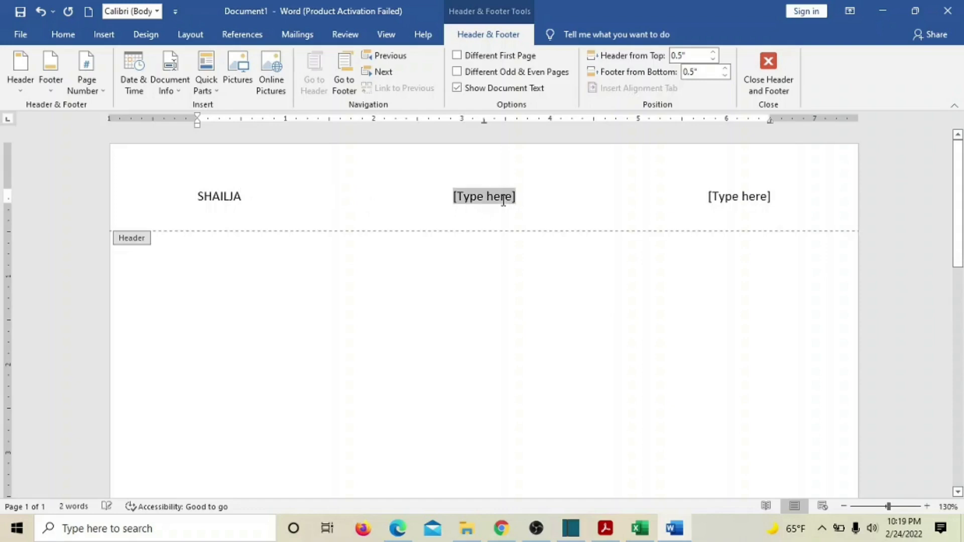
type("CENGTRE123")
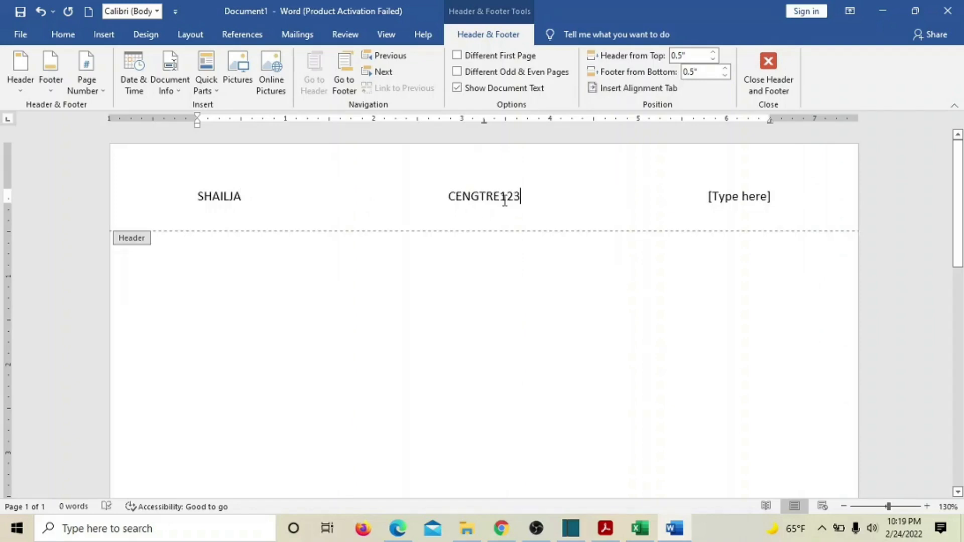
left_click(479, 197)
key("BackSpace")
left_click(758, 197)
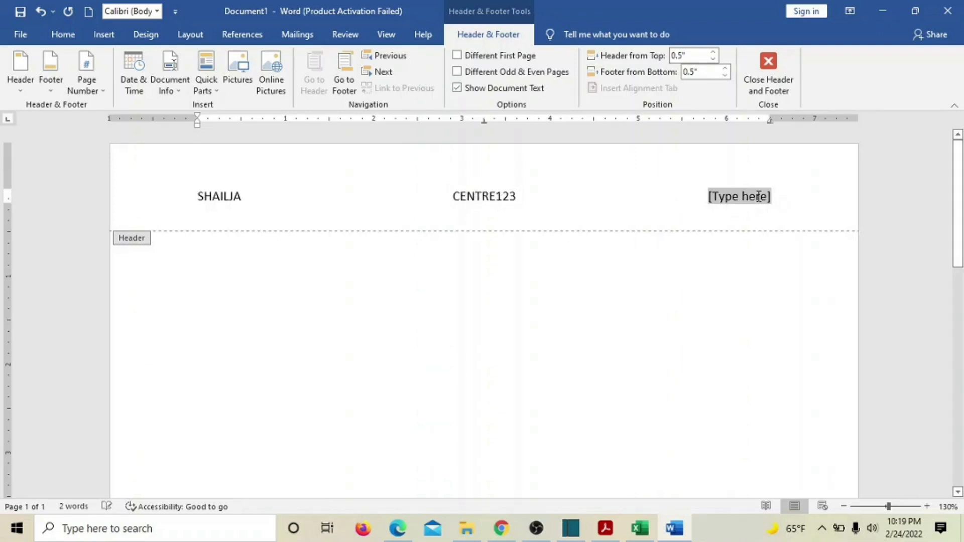
type("SHAILJA")
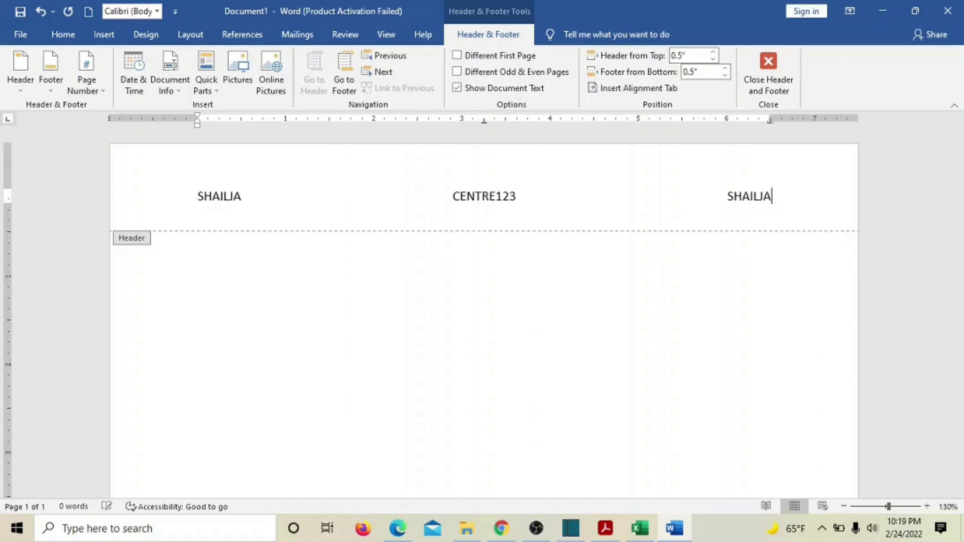
type("123")
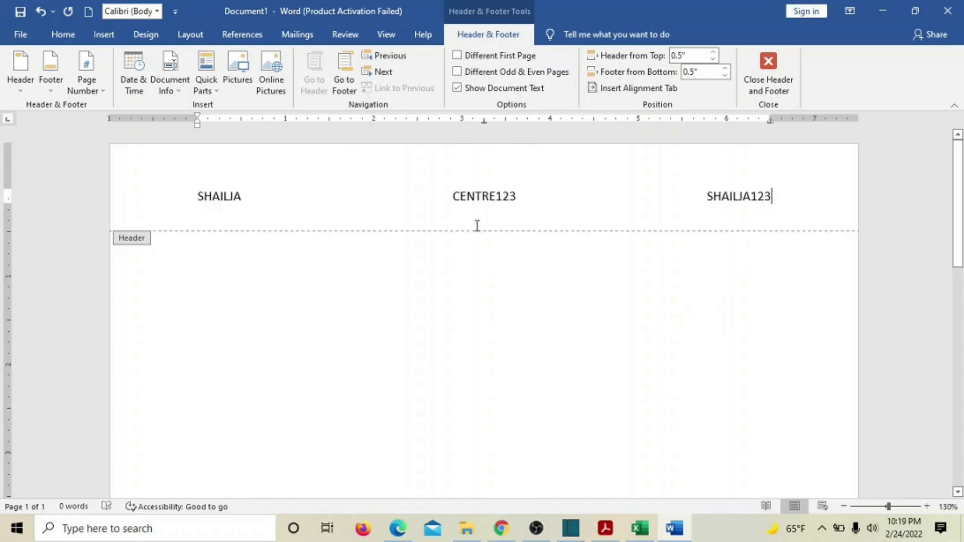
double_click(525, 386)
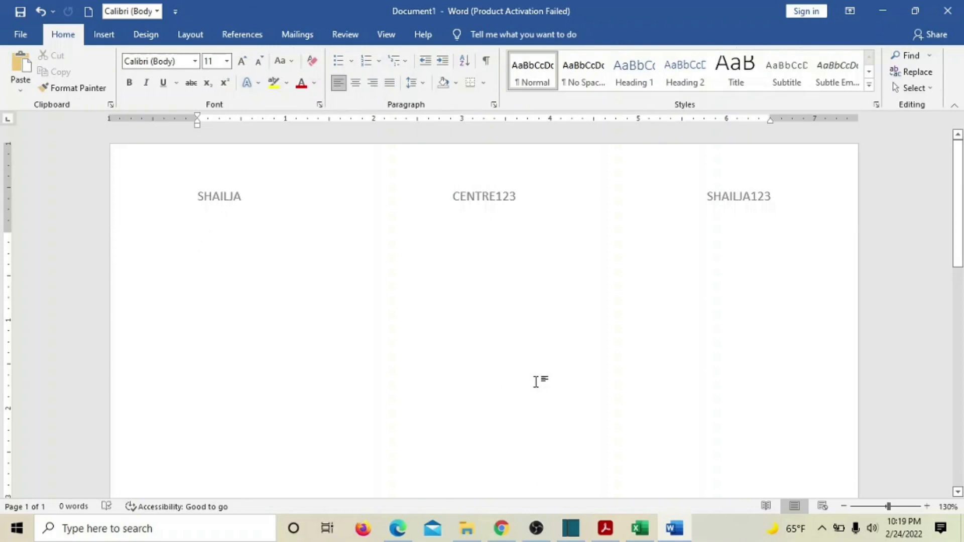
Add the heading "MS EXCEL :" and a line "1.", and paste the named range screenshot as evidence.
type("MS")
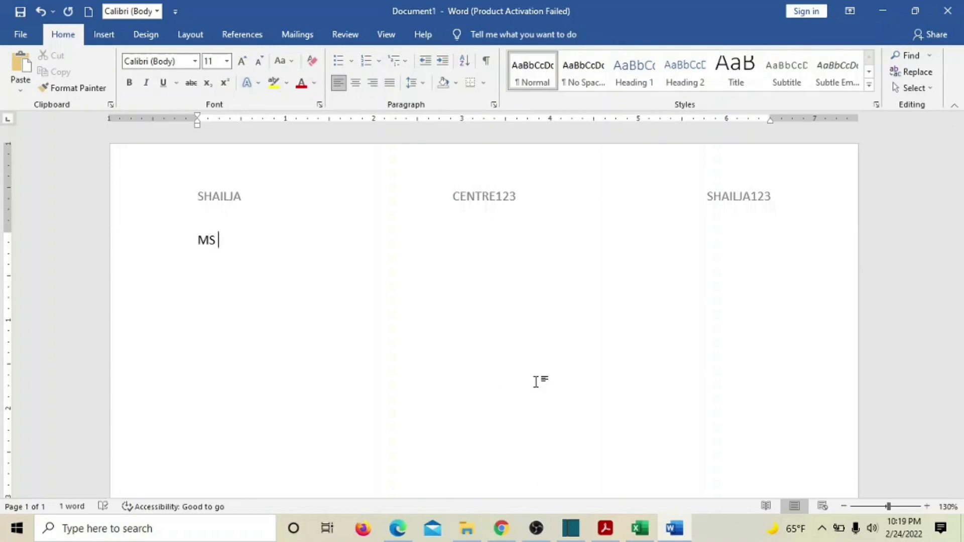
type(" EXCEL  :")
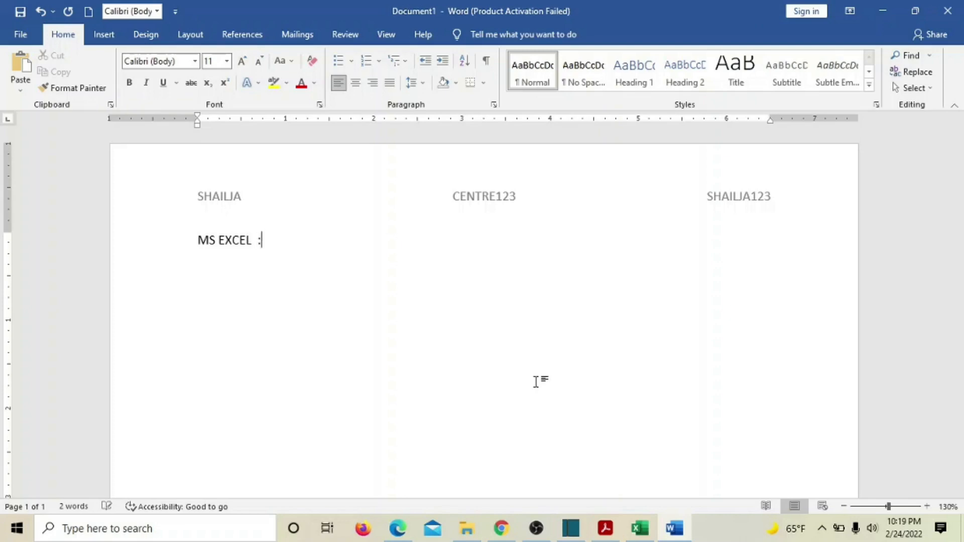
key("Return")
type("1.")
key("ctrl+v")
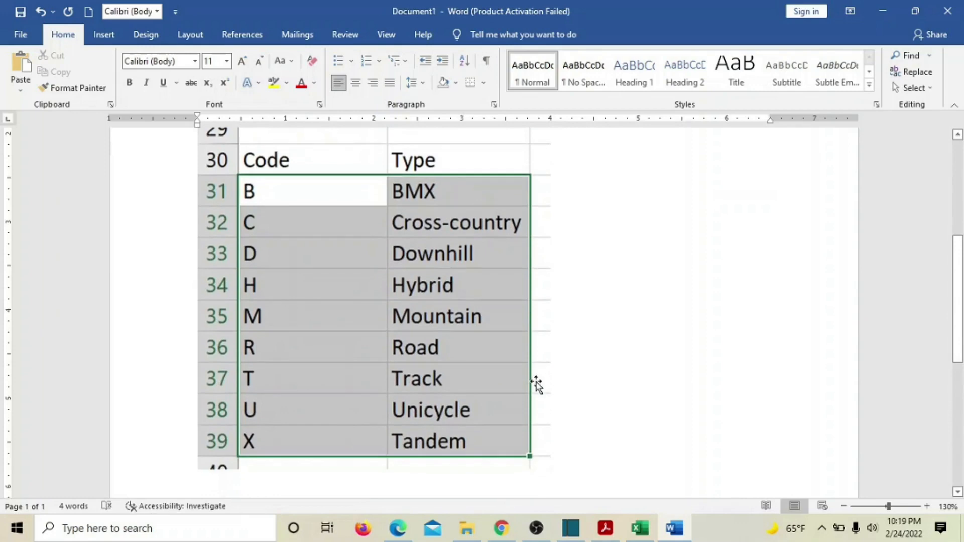
scroll(536, 384, "up", 5)
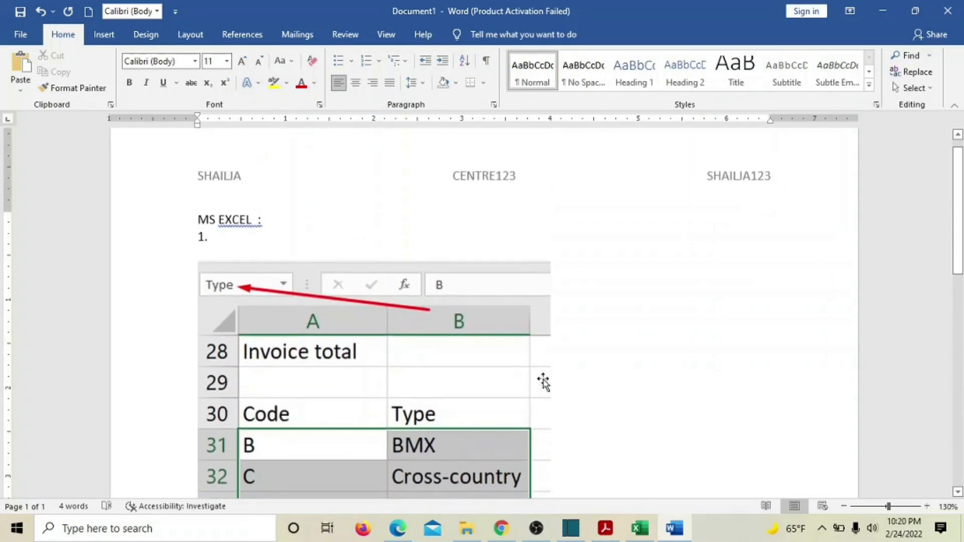
scroll(543, 383, "down", 5)
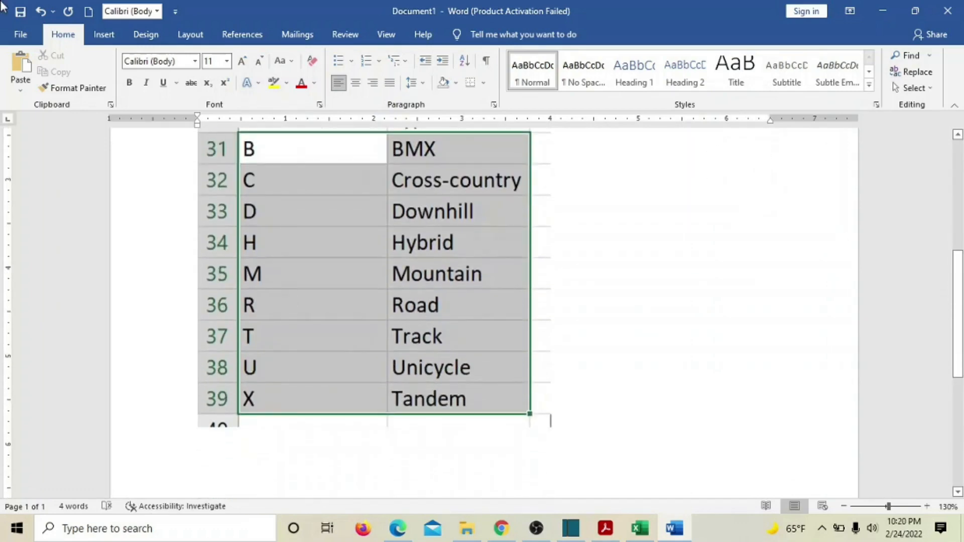
Return to the exam paper in Acrobat Reader, select the text of steps 9 to 11 and read steps 12 to 17.
left_click(606, 528)
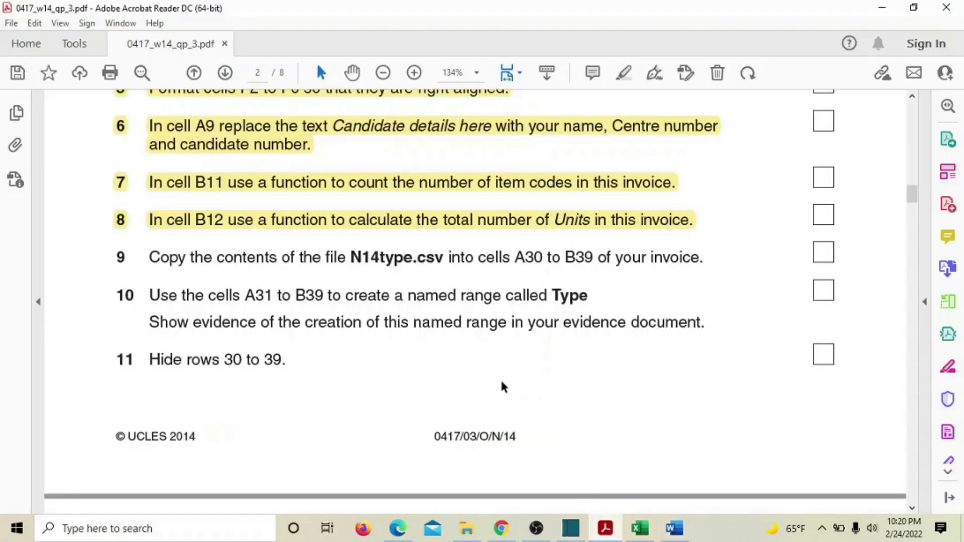
scroll(503, 386, "down", 1)
left_click_drag(119, 223, 283, 325)
left_click(357, 318)
scroll(357, 316, "down", 10)
scroll(357, 312, "down", 2)
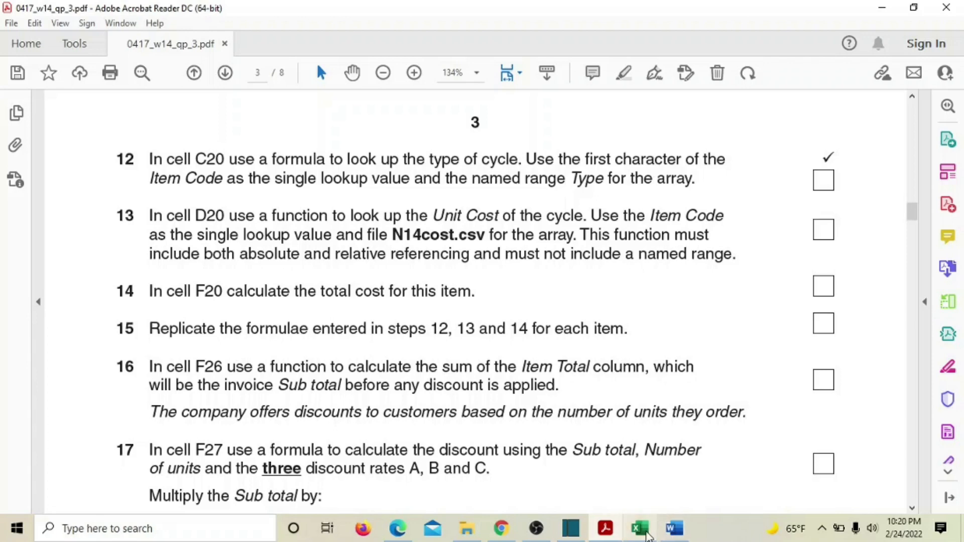
Compare step 12 of the exam paper with the Excel invoice and examine the item table starting at row 19.
mouse_move(647, 535)
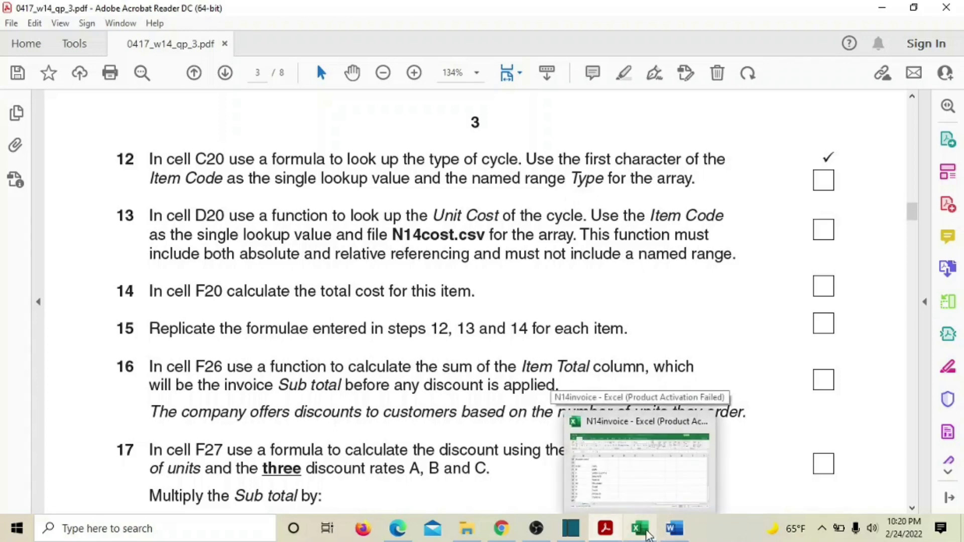
left_click(647, 535)
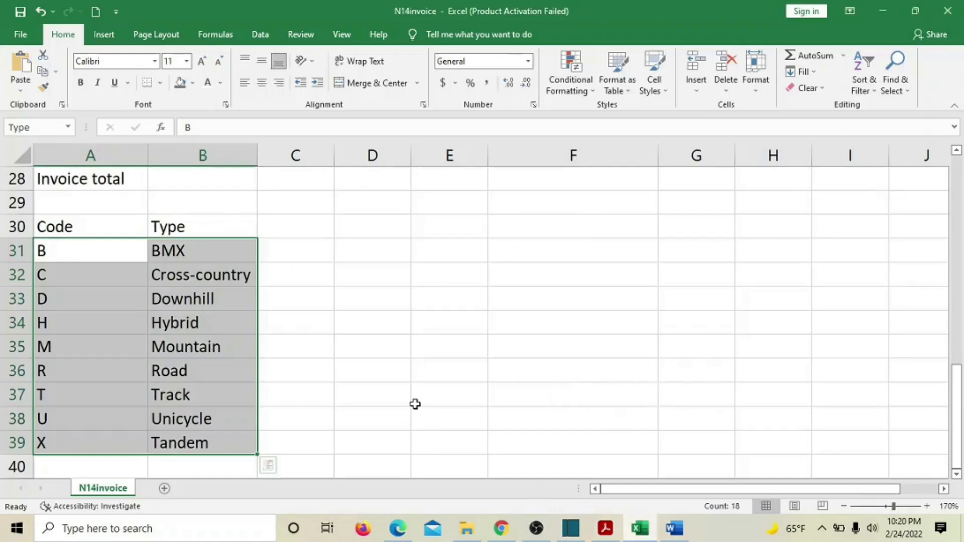
scroll(415, 403, "up", 2)
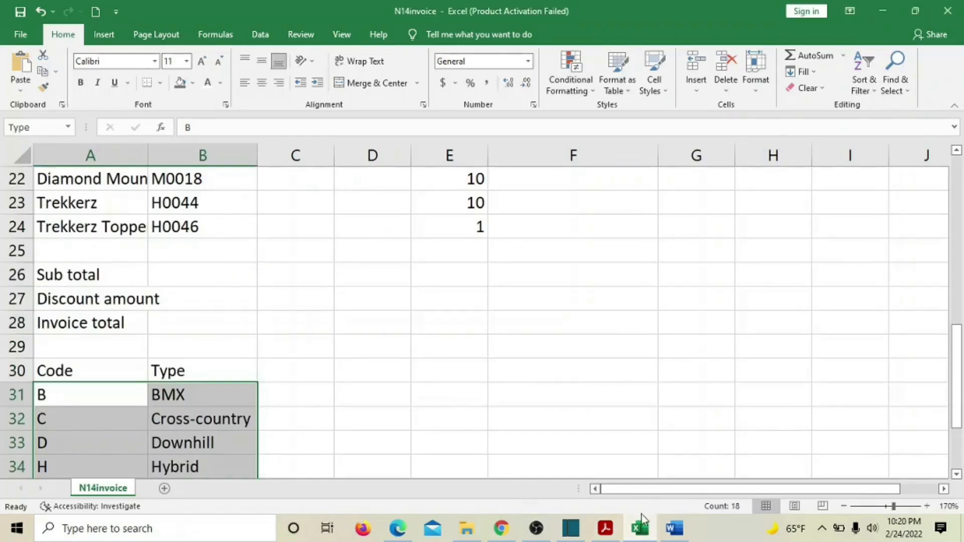
left_click(604, 534)
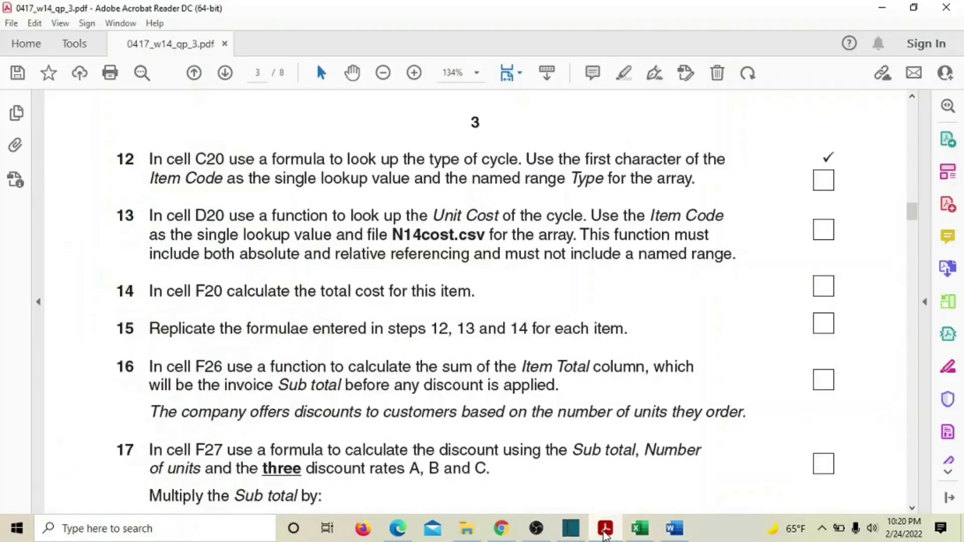
left_click(604, 535)
scroll(296, 309, "up", 4)
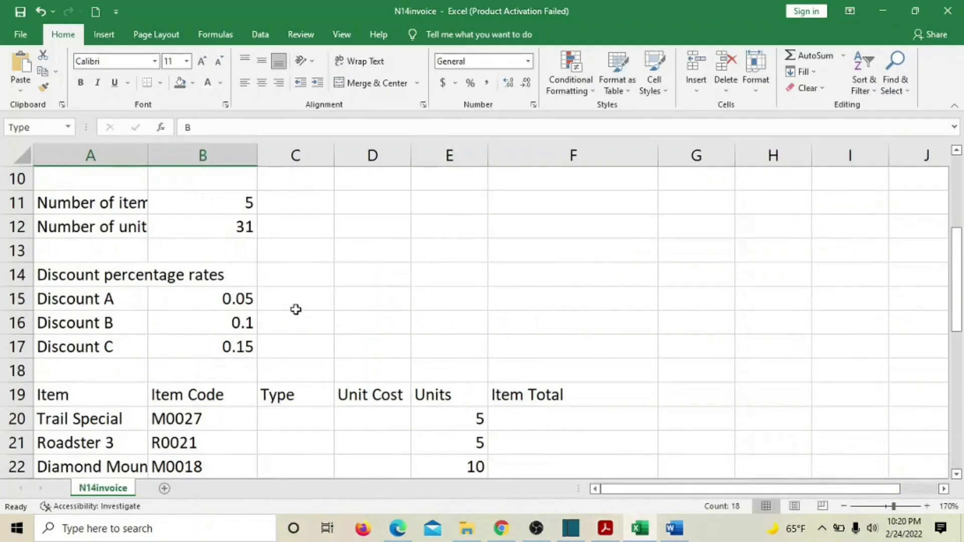
Locate cell C20 in the item table, reread step 12 of the exam paper in Acrobat Reader and select the words "first character".
scroll(296, 310, "down", 1)
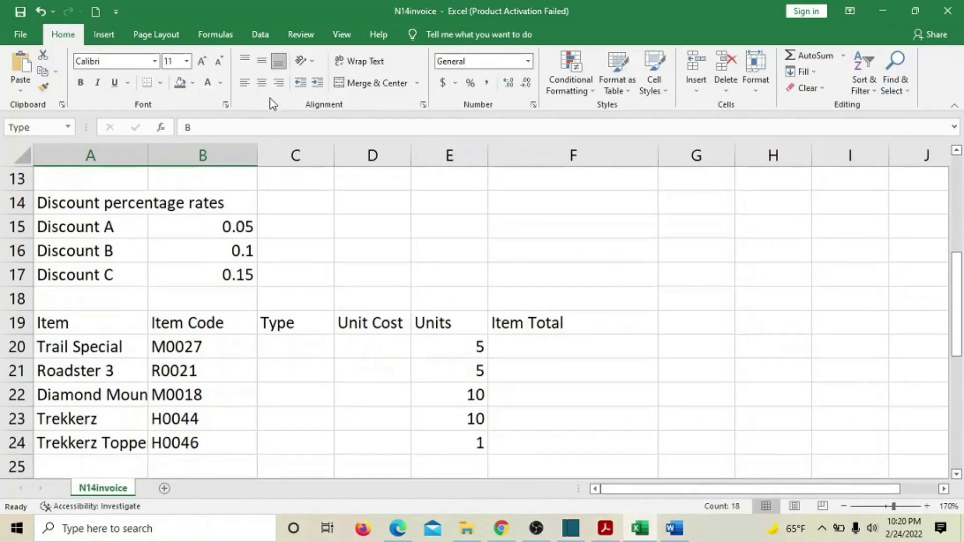
left_click(308, 351)
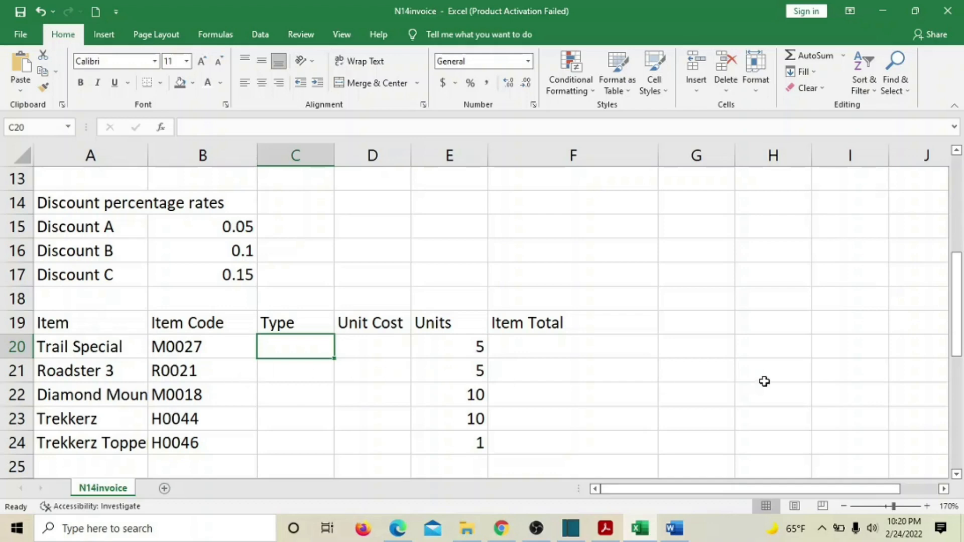
scroll(764, 382, "down", 1)
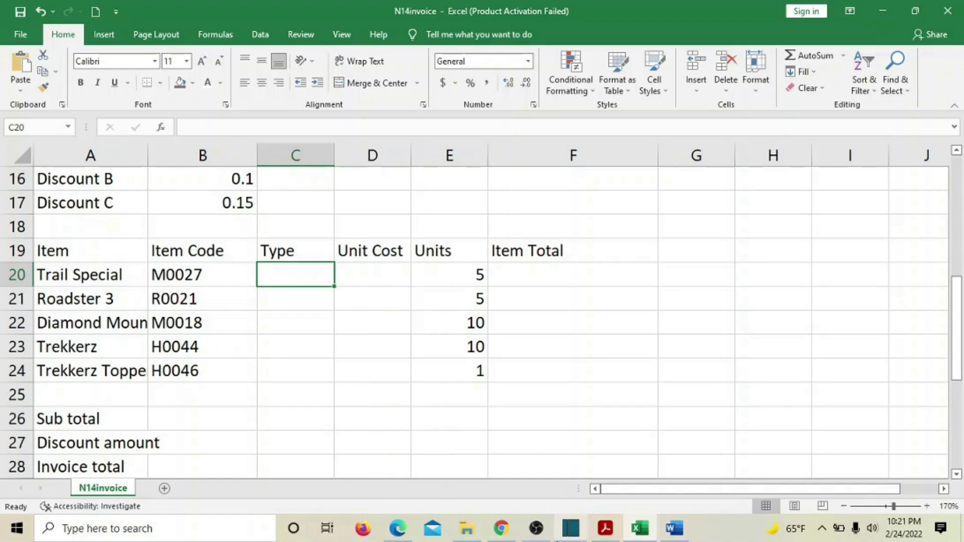
left_click(605, 528)
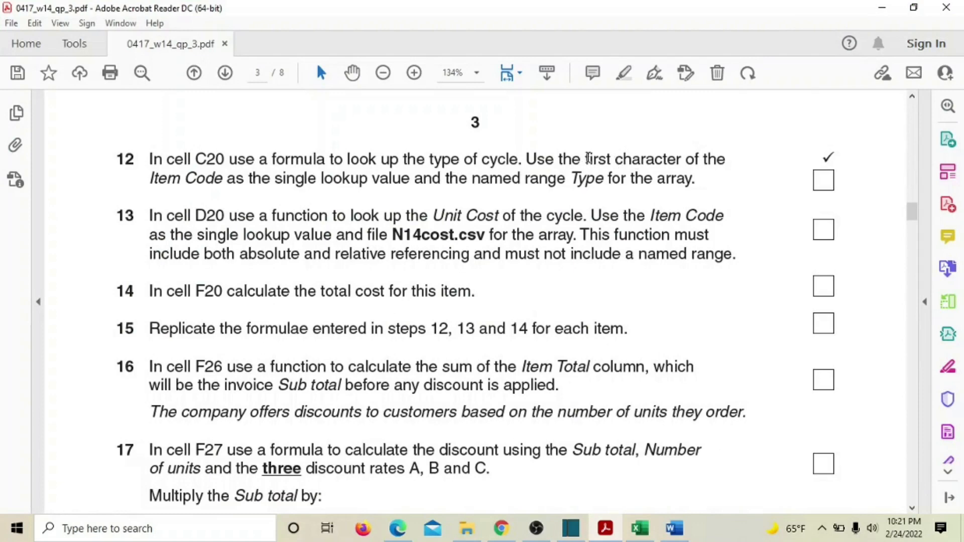
left_click_drag(585, 159, 681, 160)
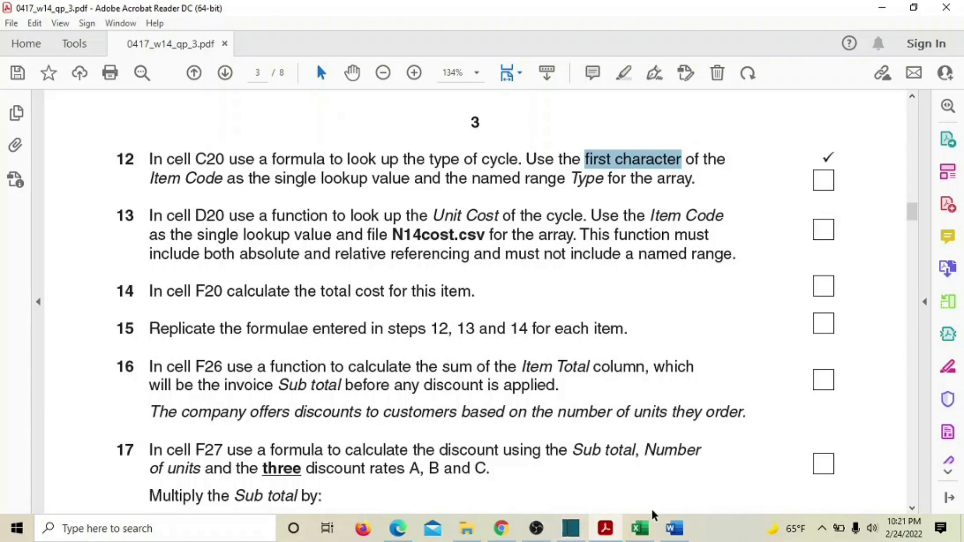
Return to the Excel invoice and examine the first character of each item code in B20:B24.
left_click(640, 528)
left_click(295, 275)
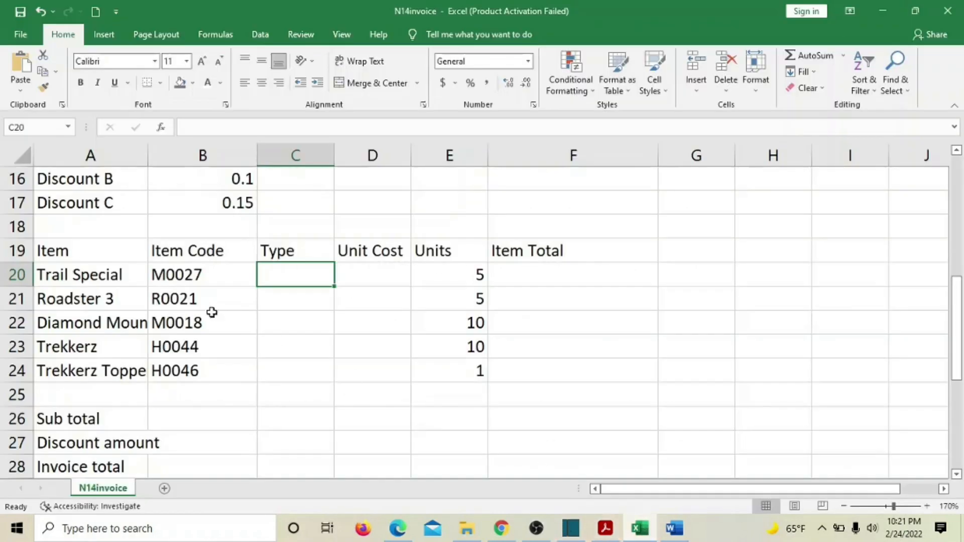
left_click(157, 274)
left_click(157, 300)
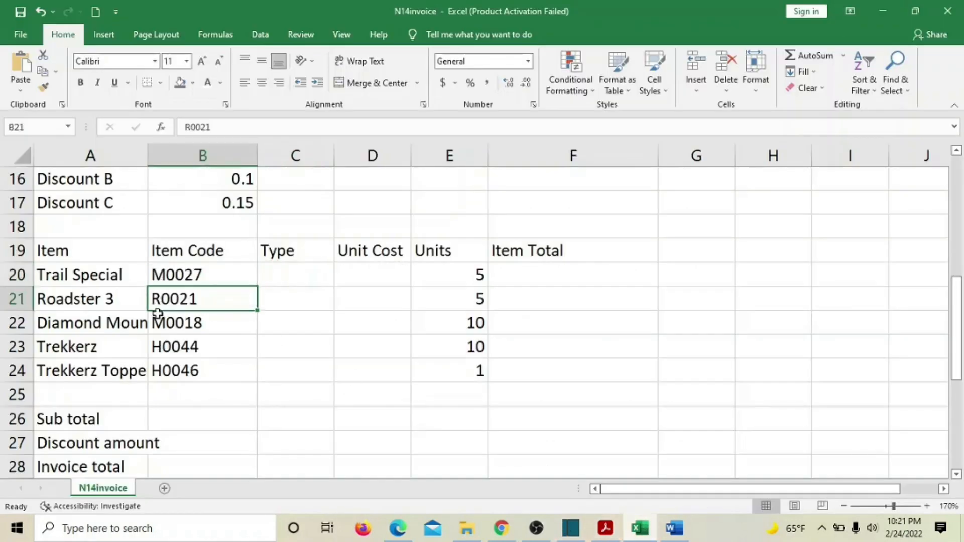
left_click(157, 324)
left_click(156, 348)
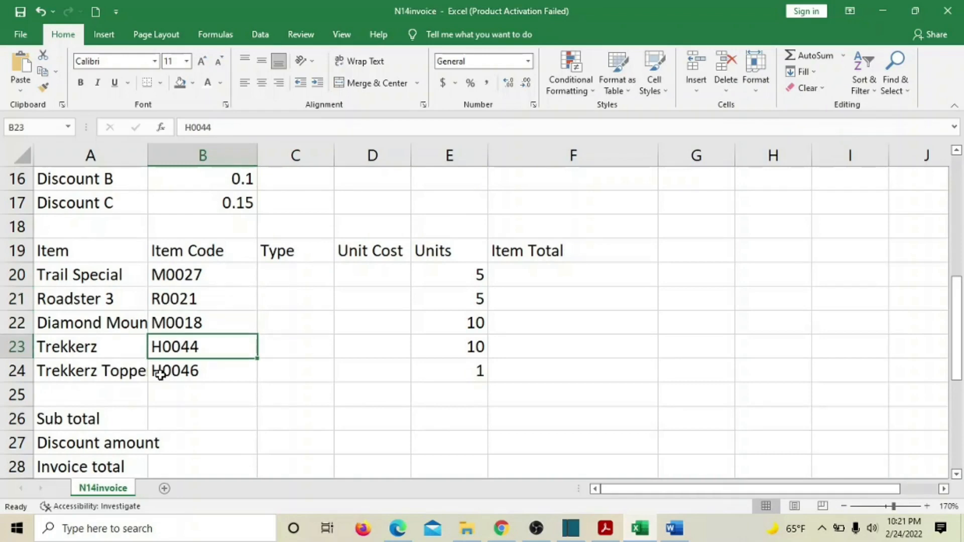
left_click(158, 372)
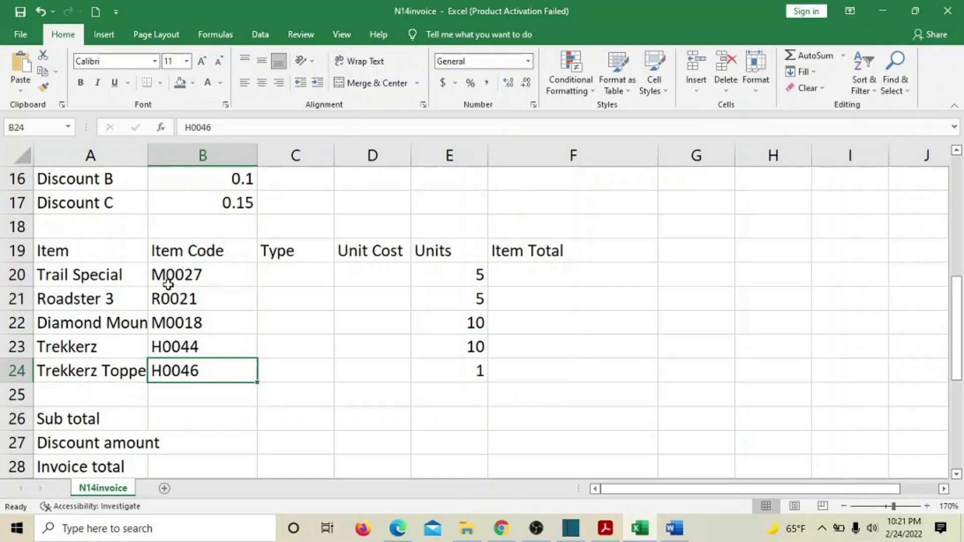
Start a VLOOKUP formula in C20 and compare the item codes with the Code and Type table in rows 30 to 39.
left_click(275, 276)
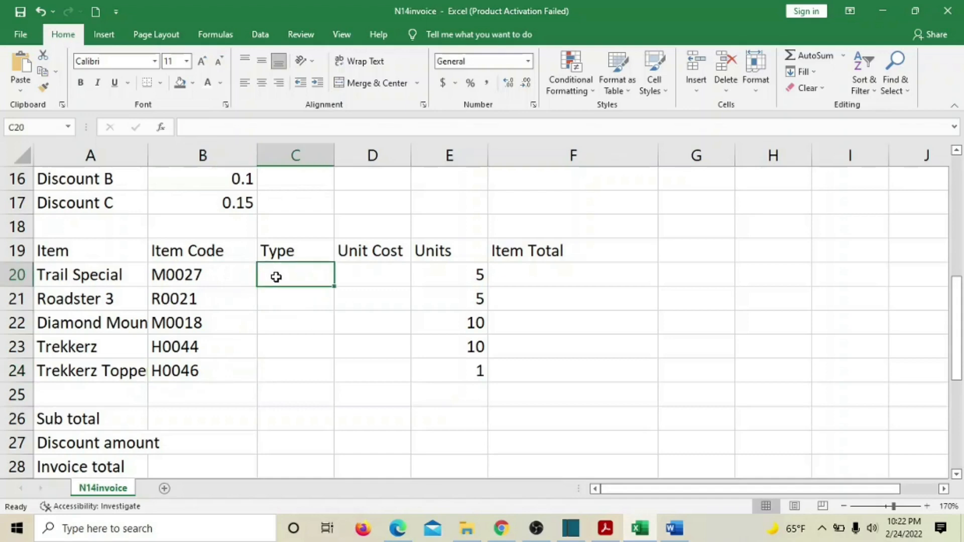
type("=VLOOK")
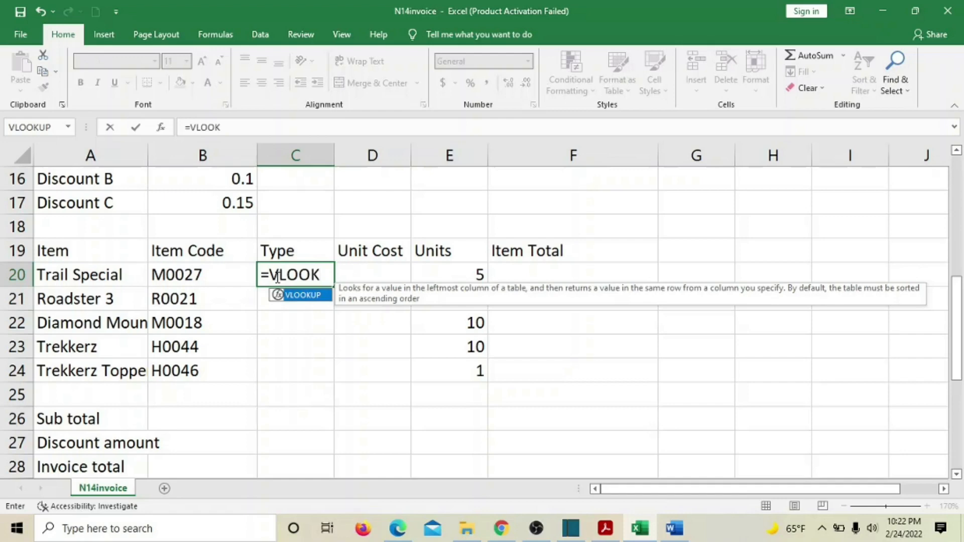
type("UP(")
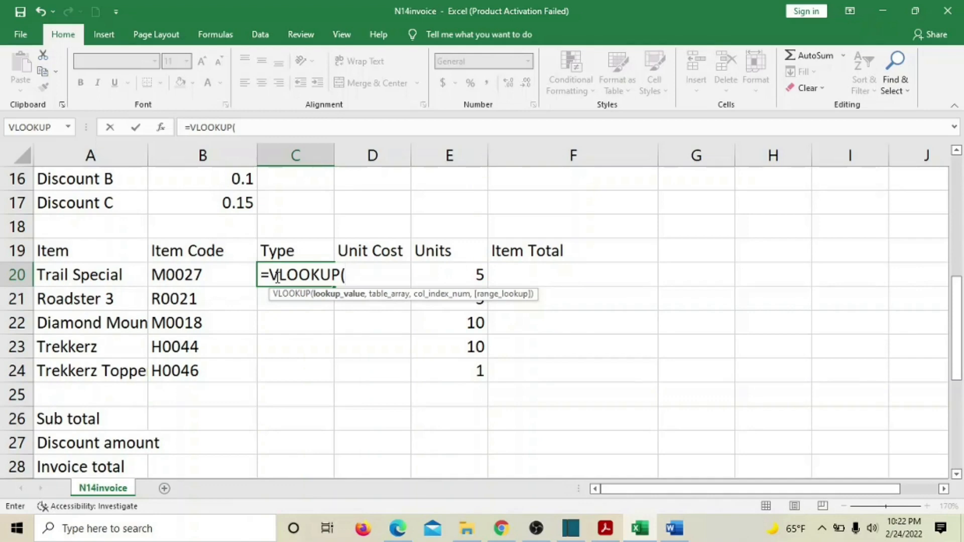
scroll(291, 254, "down", 5)
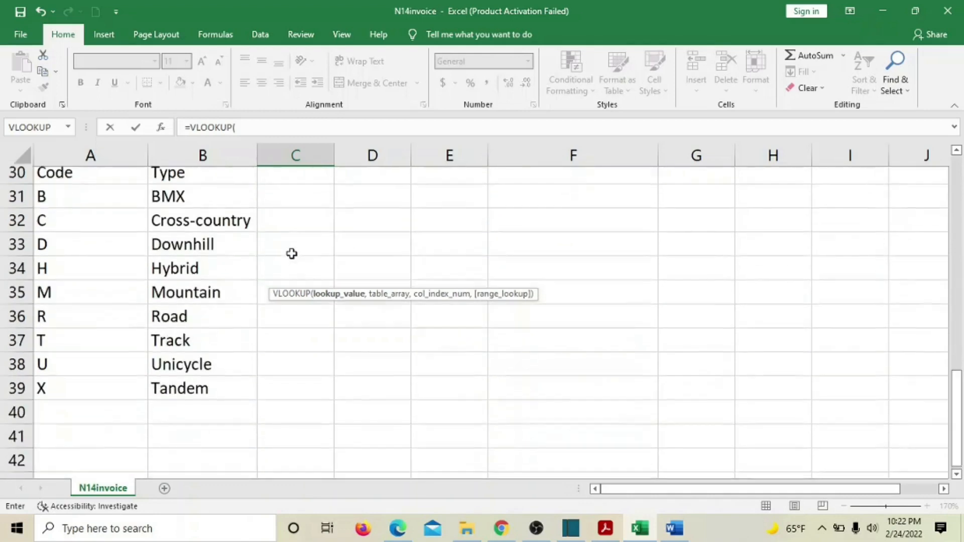
scroll(291, 254, "up", 1)
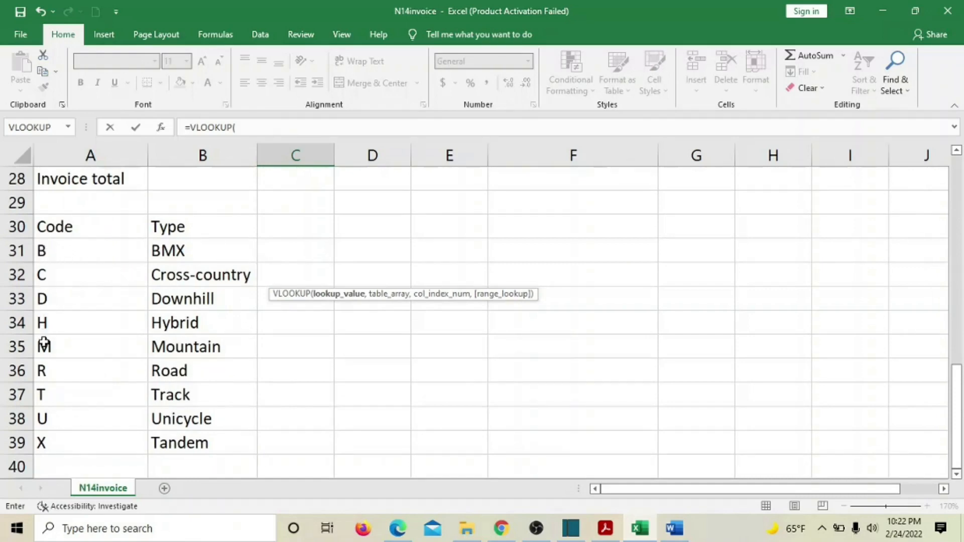
scroll(167, 369, "up", 6)
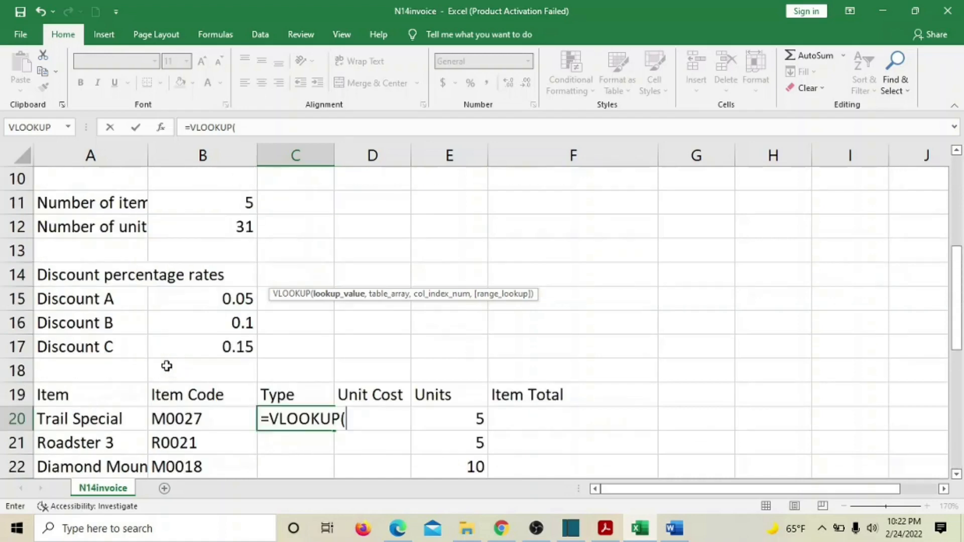
scroll(167, 364, "down", 2)
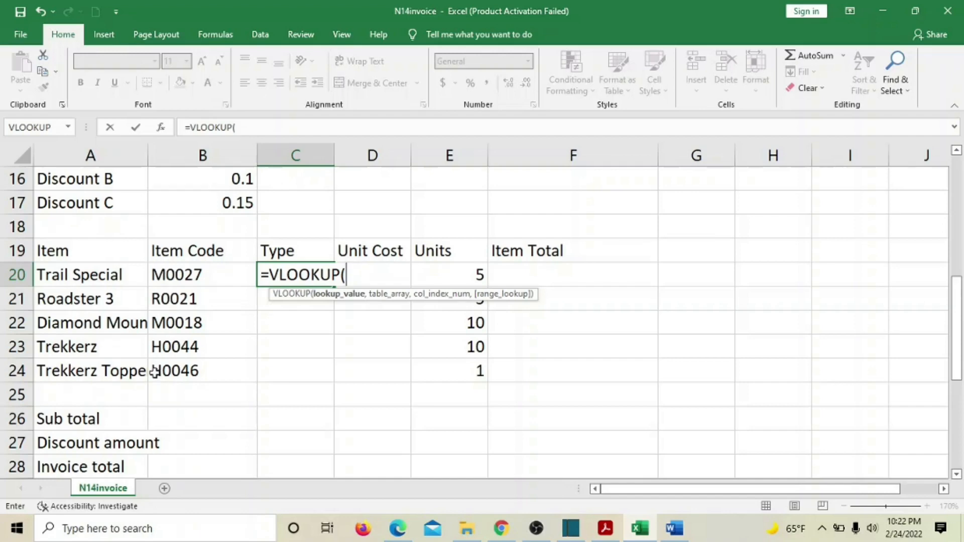
scroll(155, 371, "down", 4)
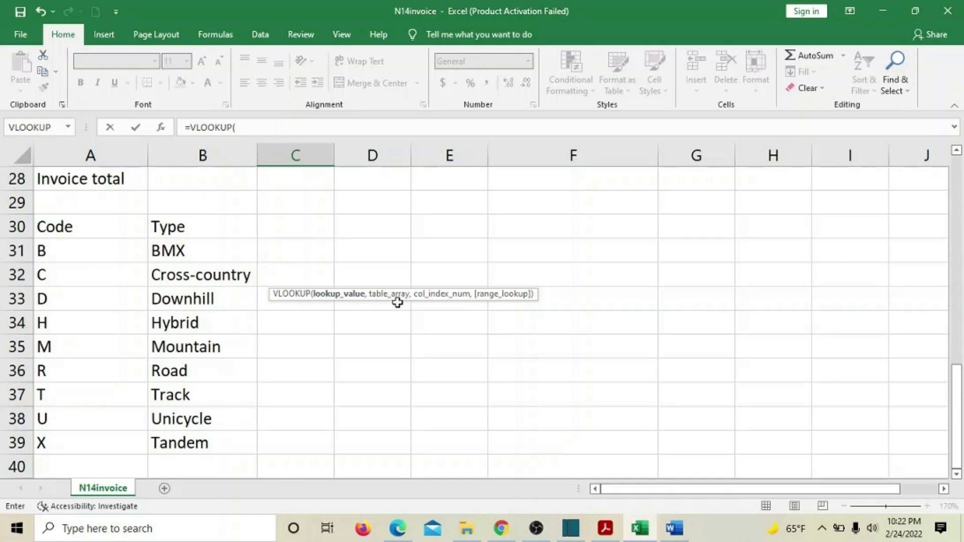
scroll(397, 303, "up", 4)
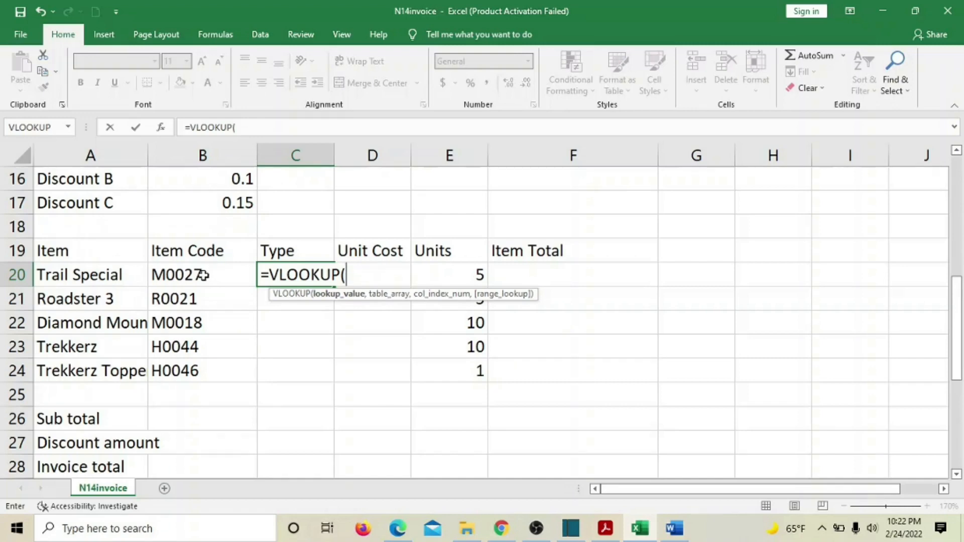
Use LEFT(B20, 1) as the lookup value of the VLOOKUP formula in C20.
type("LE")
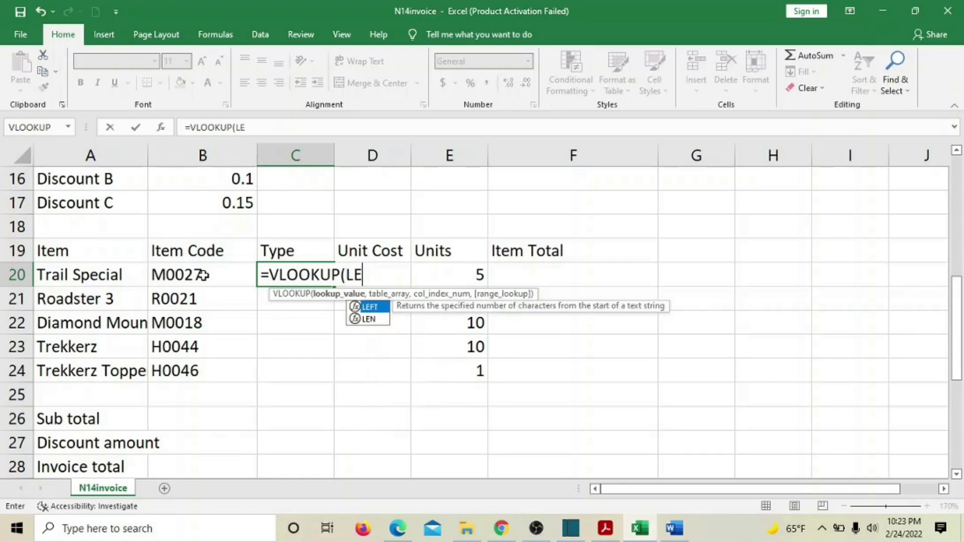
type("FT(")
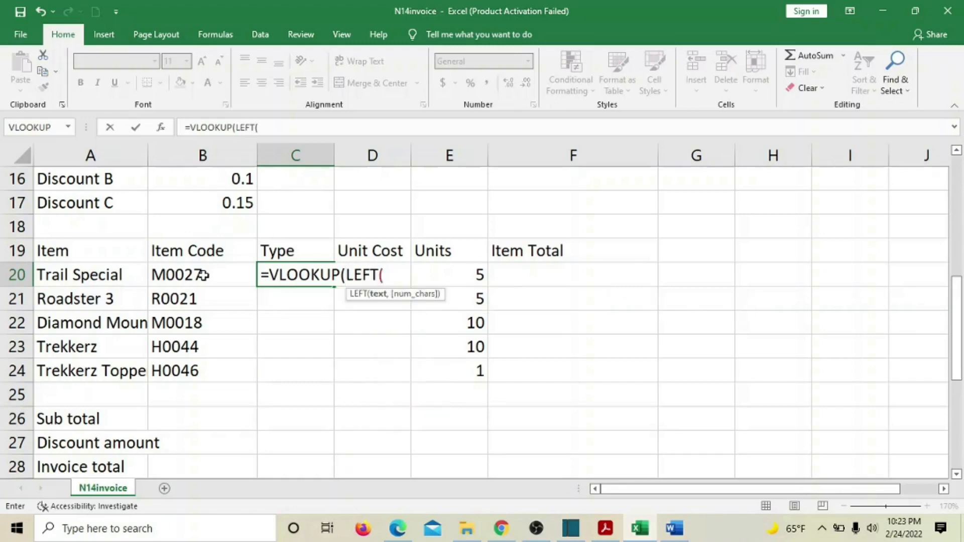
left_click(203, 276)
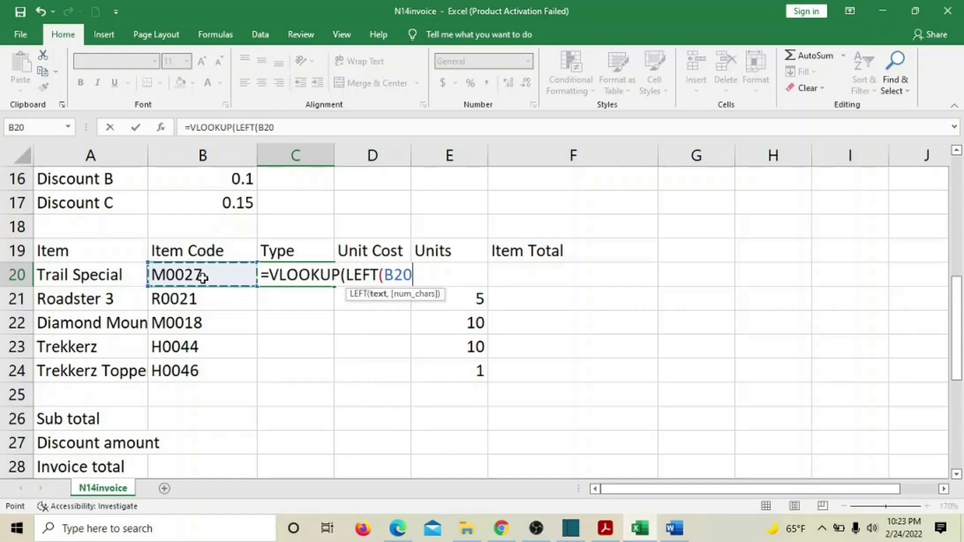
type(", ")
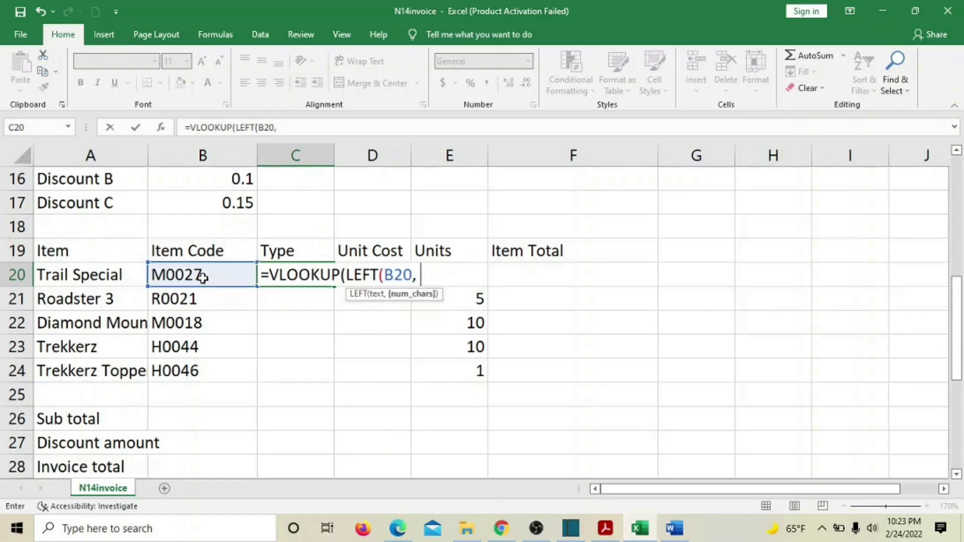
type("1)")
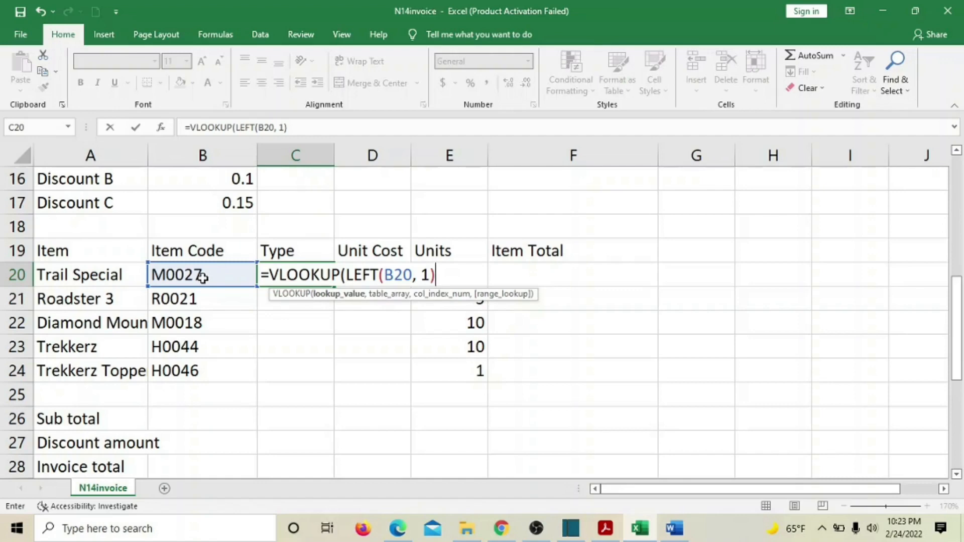
type(",")
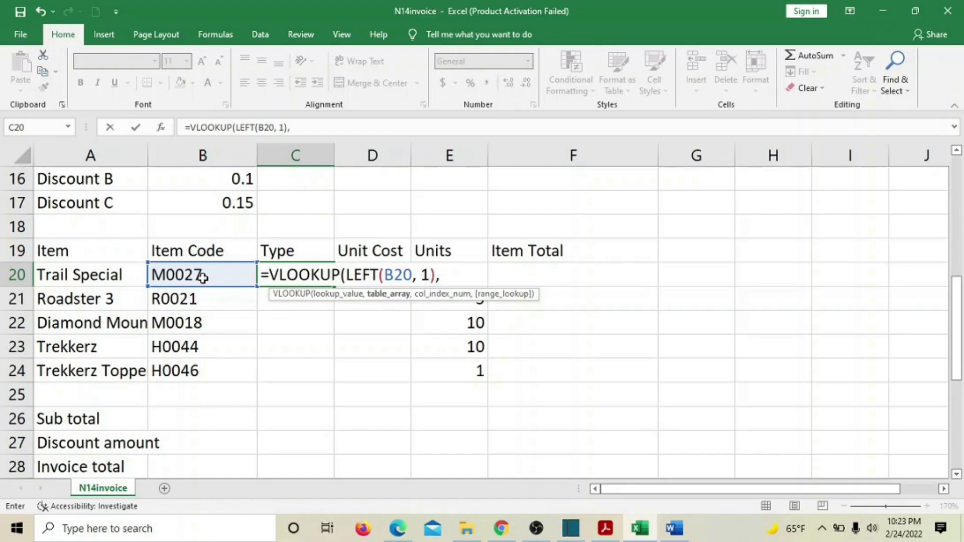
left_click(202, 277)
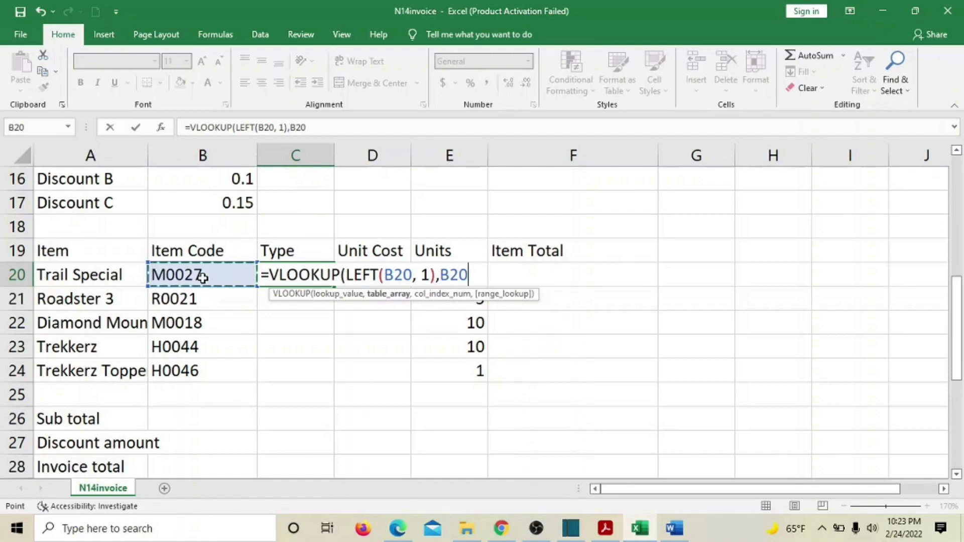
key("BackSpace")
key("BackSpace")
key("BackSpace")
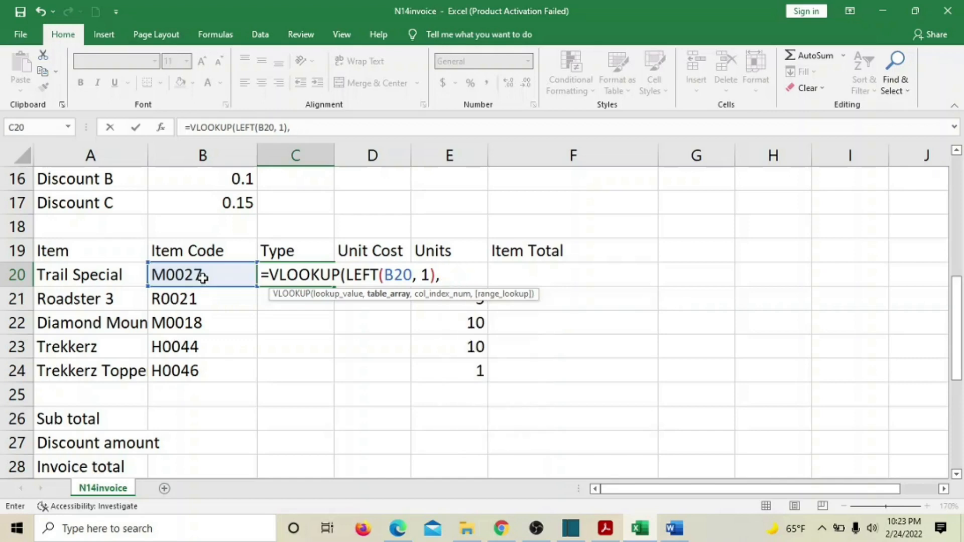
Use the named range Type, cells A31:B39, as the table array of the VLOOKUP formula in C20.
scroll(203, 284, "down", 4)
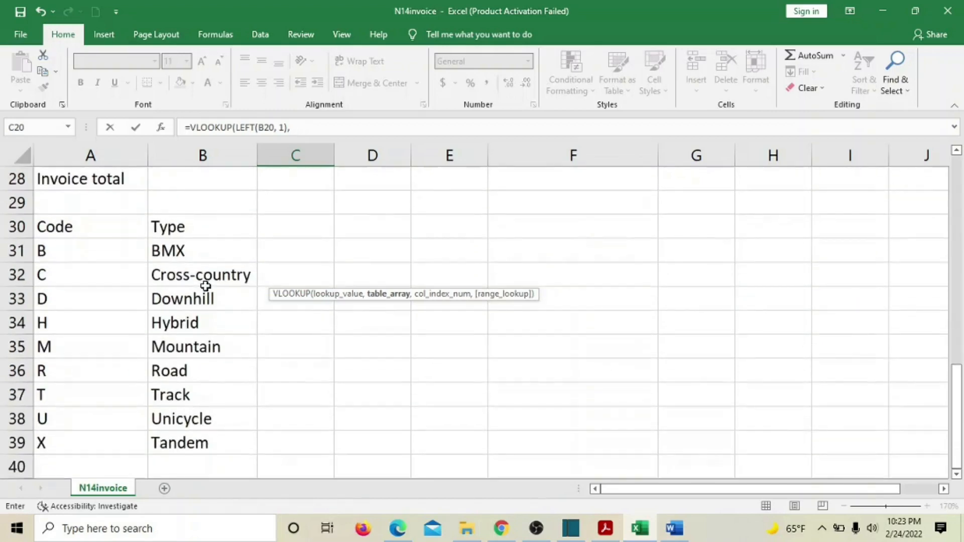
left_click_drag(64, 251, 163, 437)
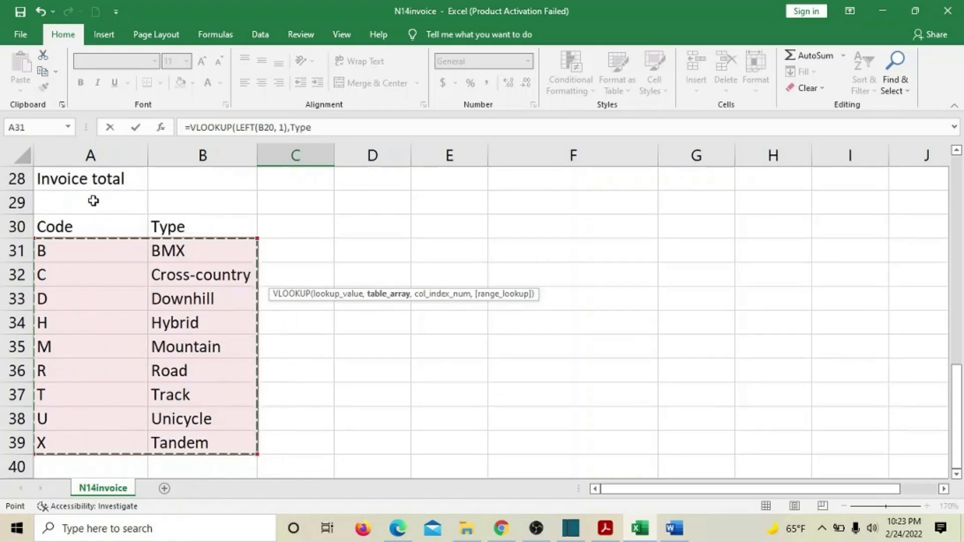
scroll(136, 411, "up", 1)
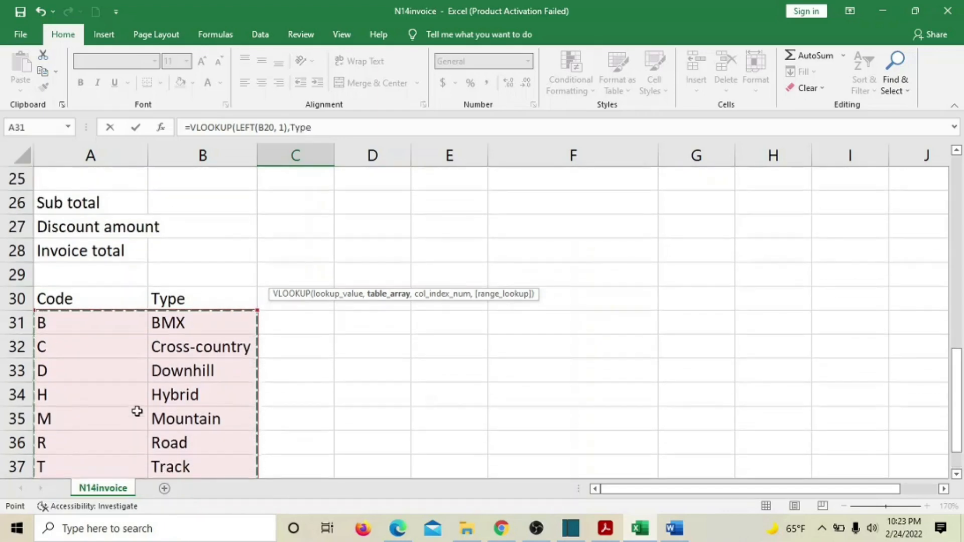
scroll(492, 227, "up", 1)
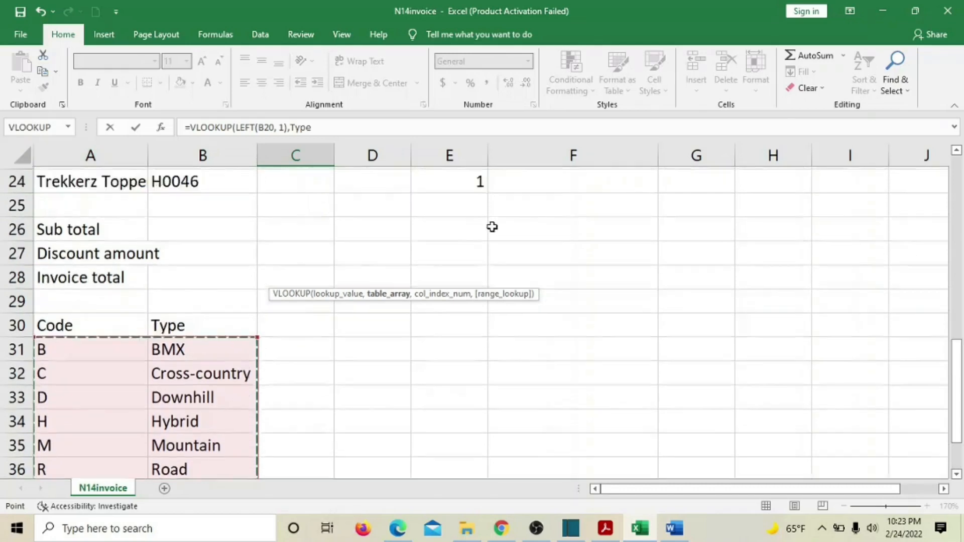
scroll(492, 227, "up", 3)
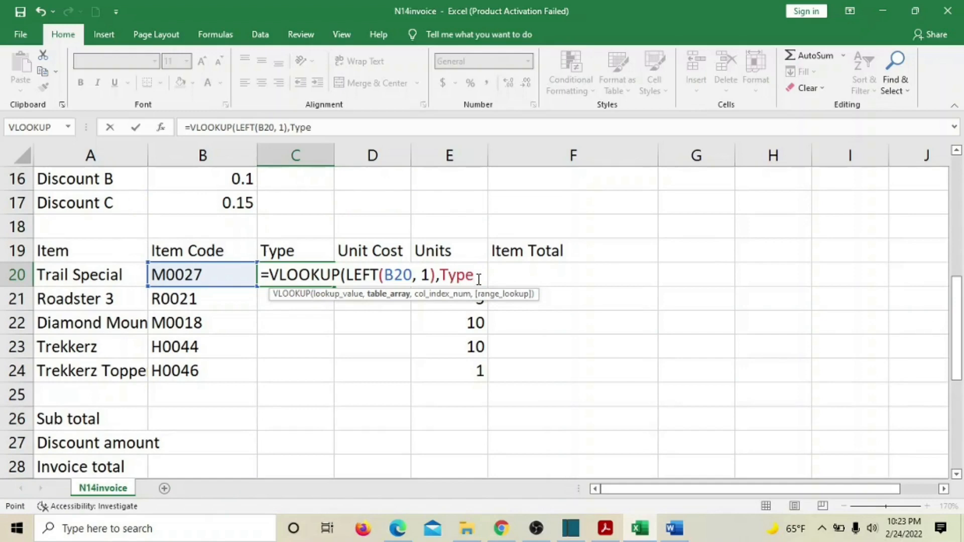
type(",")
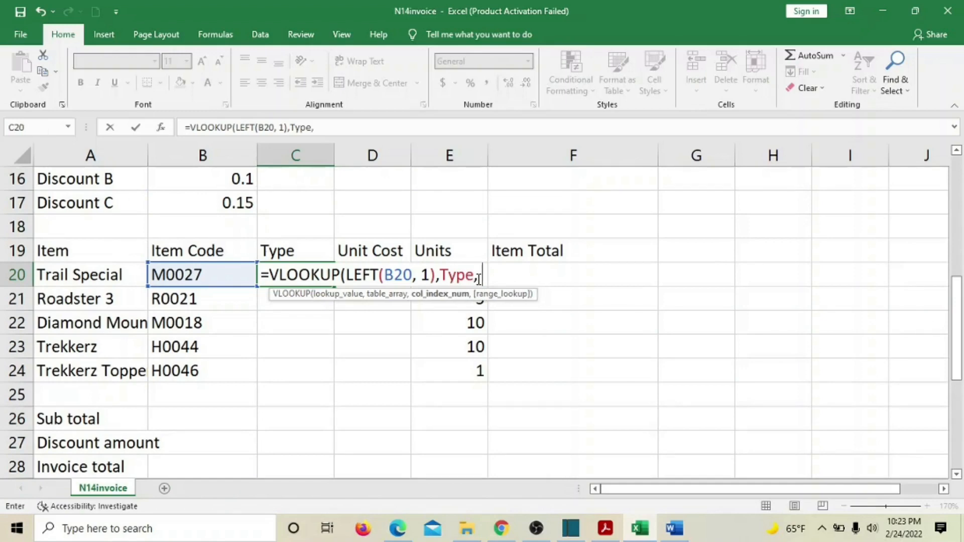
Complete the VLOOKUP formula in C20 with column index 2 and FALSE for an exact match.
scroll(437, 302, "down", 5)
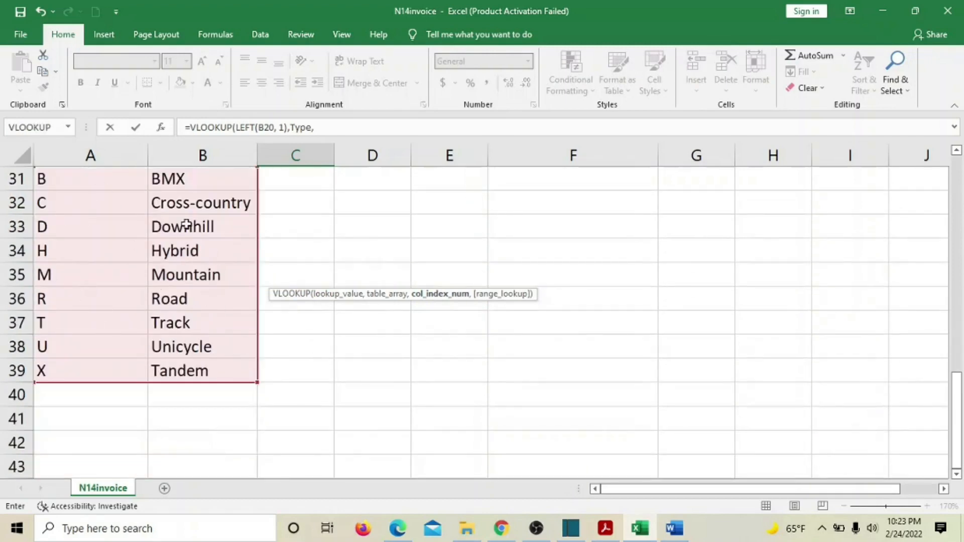
scroll(200, 207, "up", 1)
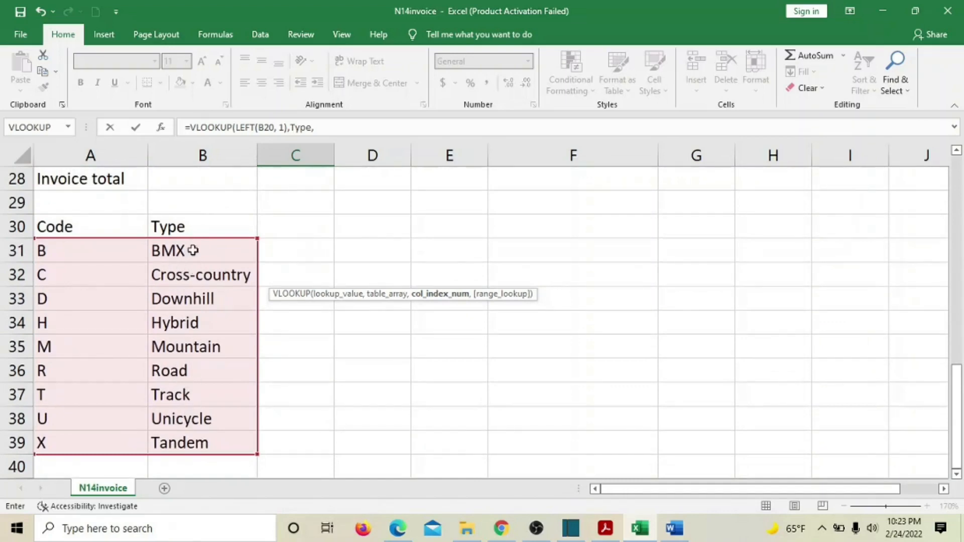
scroll(366, 365, "up", 4)
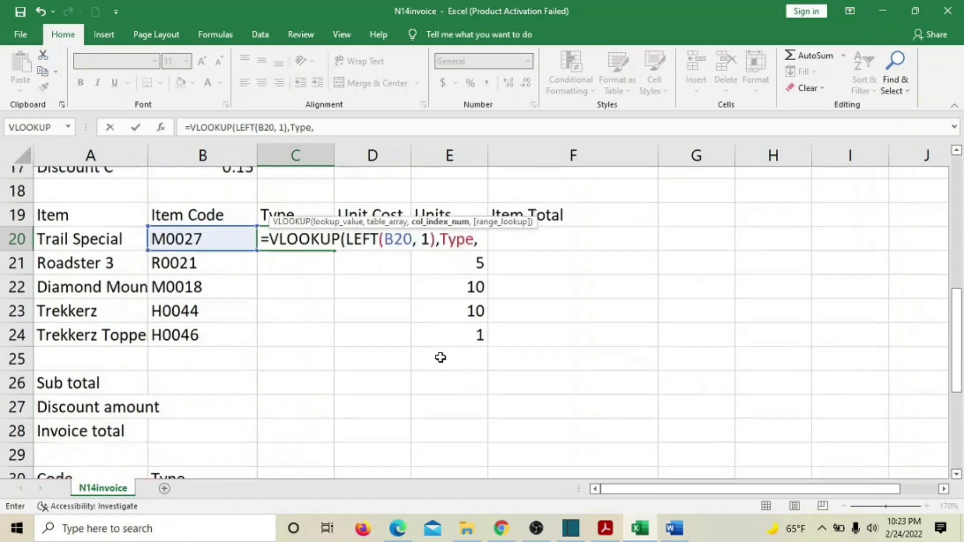
type("2,")
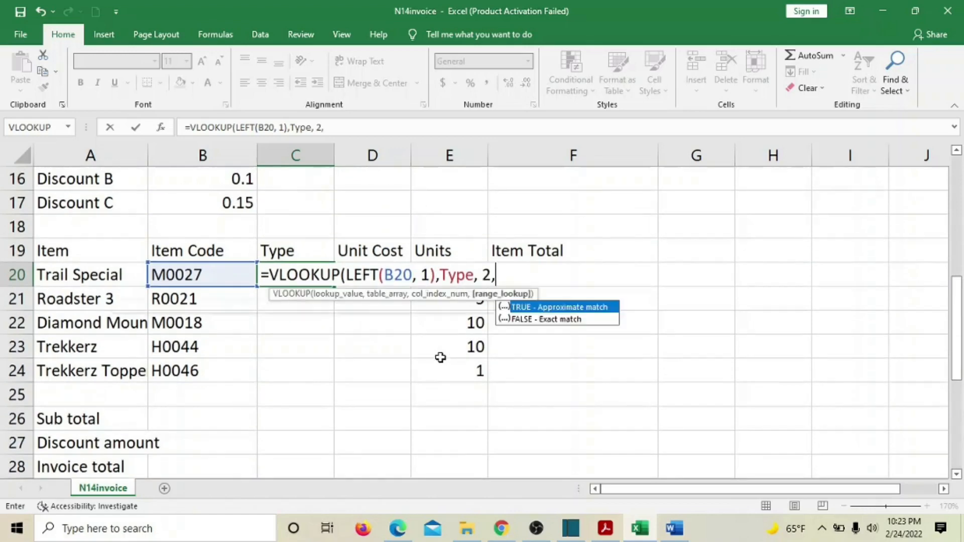
type(" FALSE")
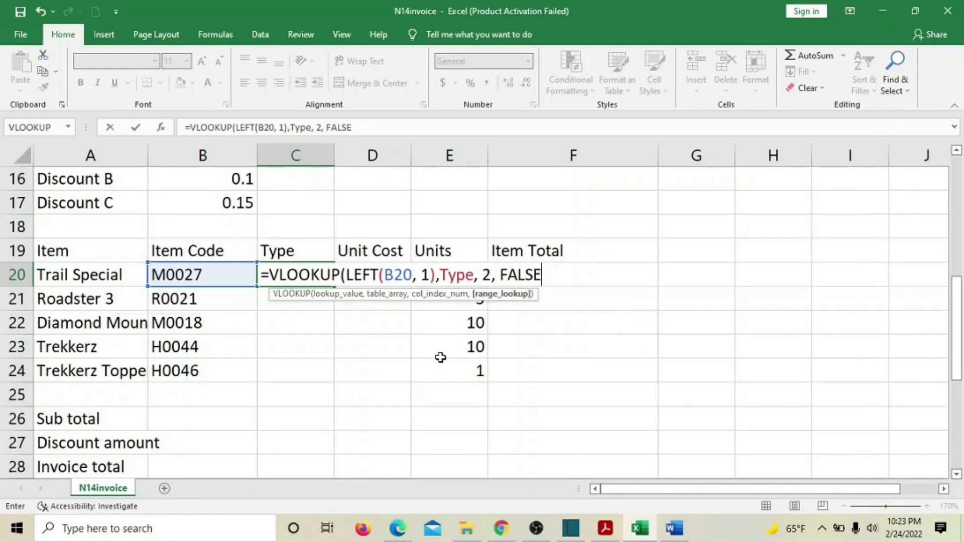
type(")")
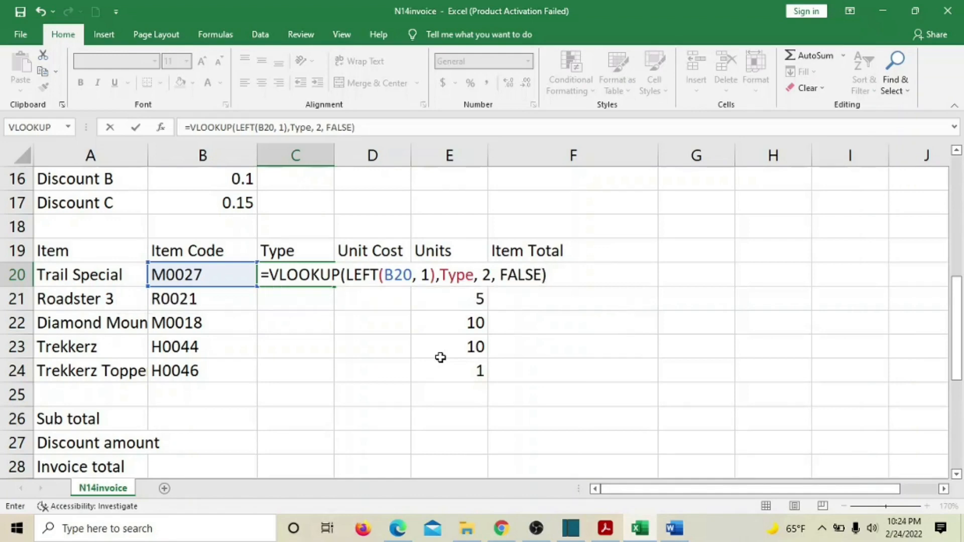
key("Return")
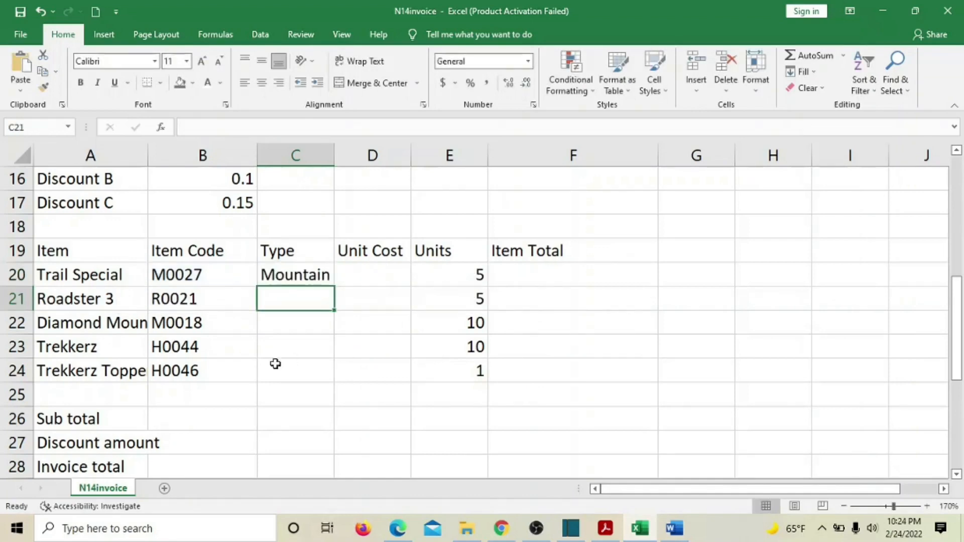
Check the type returned in C20 against the code M row of the Type table and widen column C slightly.
scroll(252, 292, "down", 6)
scroll(252, 295, "up", 1)
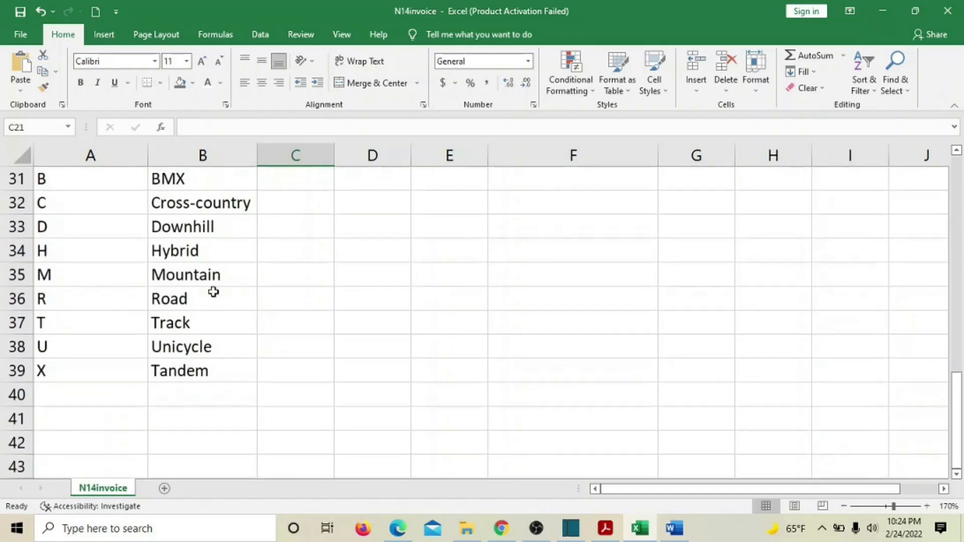
left_click(75, 280)
left_click(218, 282)
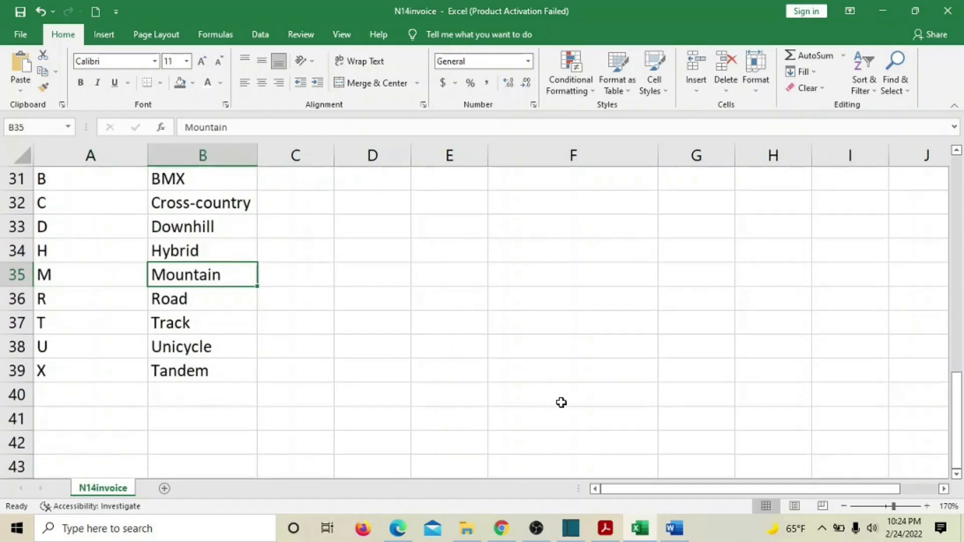
scroll(561, 403, "up", 5)
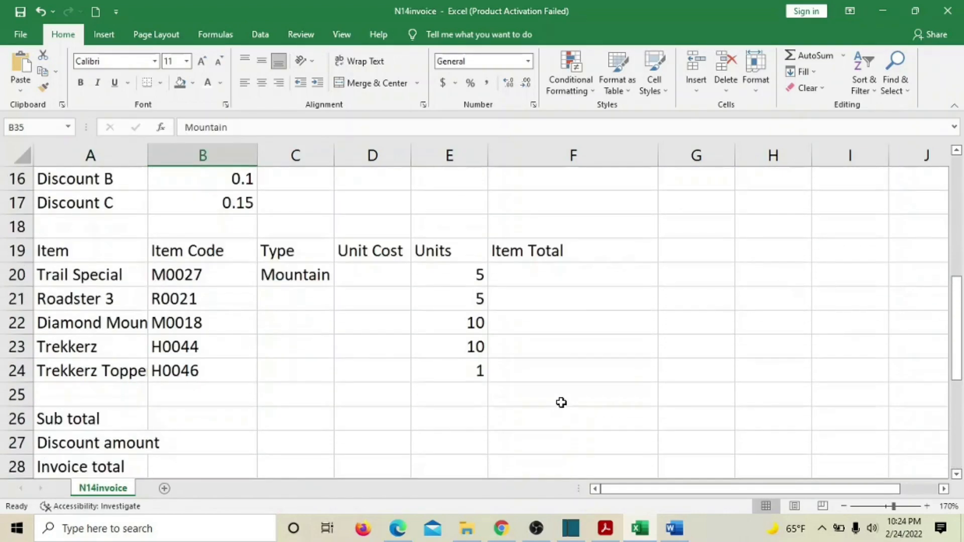
left_click_drag(334, 155, 350, 157)
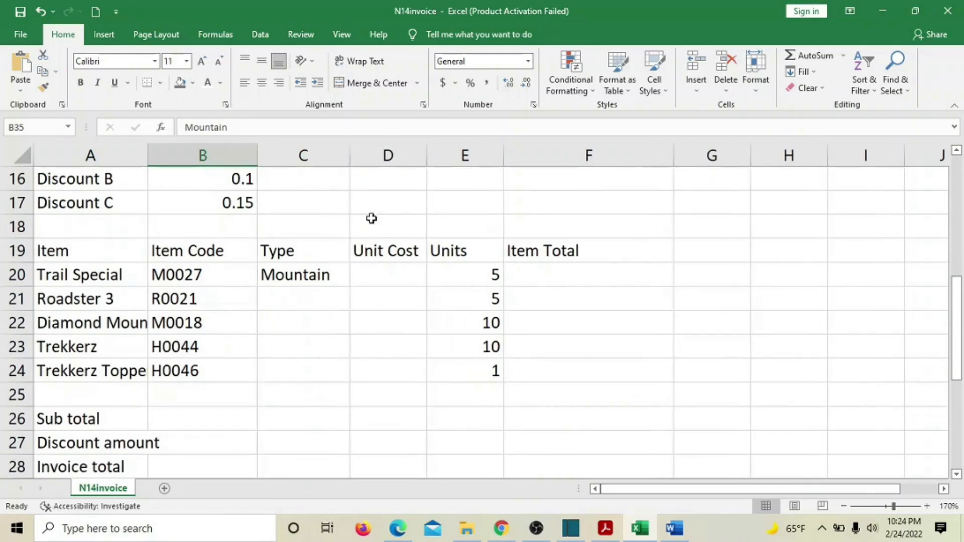
left_click(311, 274)
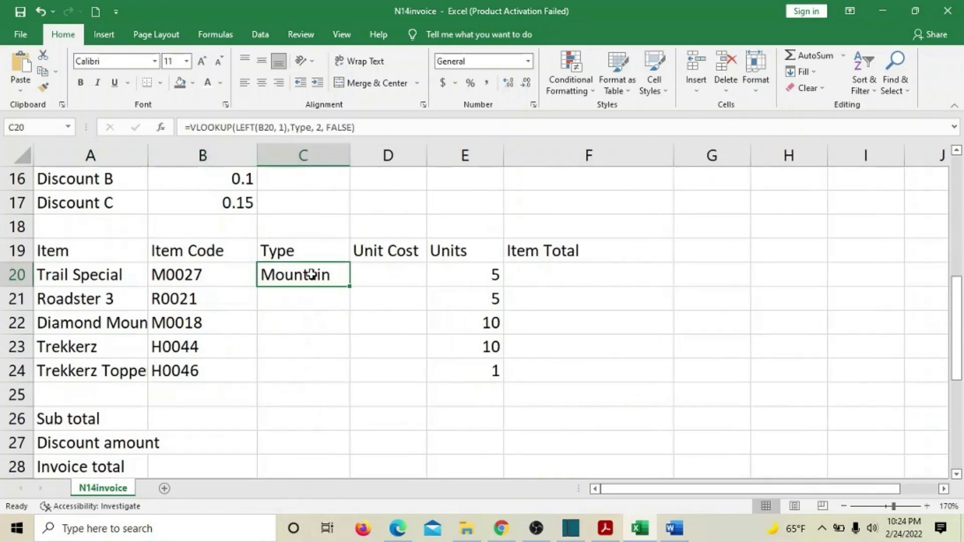
Switch to the exam paper in Acrobat Reader and read step 13, marking the words "array", "Unit Cost" and the file name N14cost.csv.
left_click(605, 528)
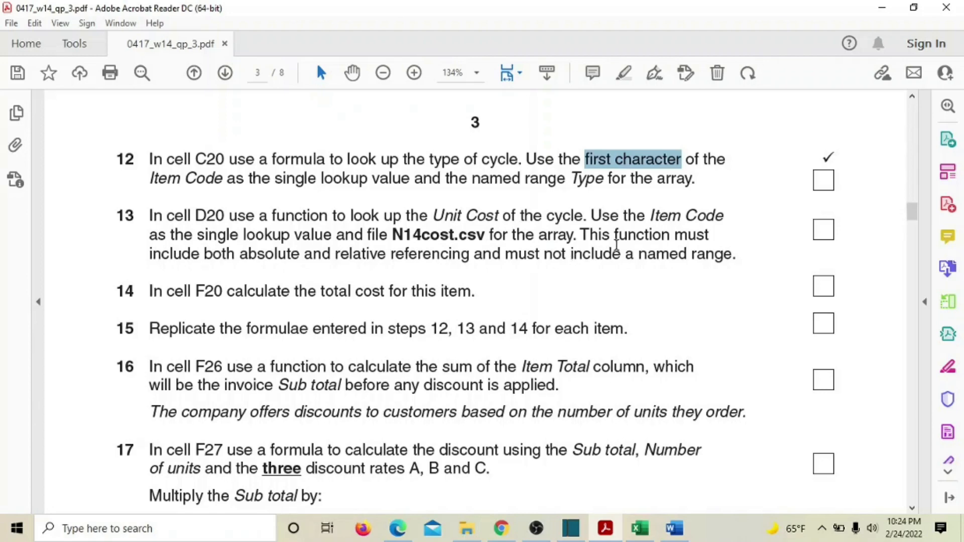
left_click_drag(149, 216, 547, 256)
left_click_drag(559, 256, 693, 255)
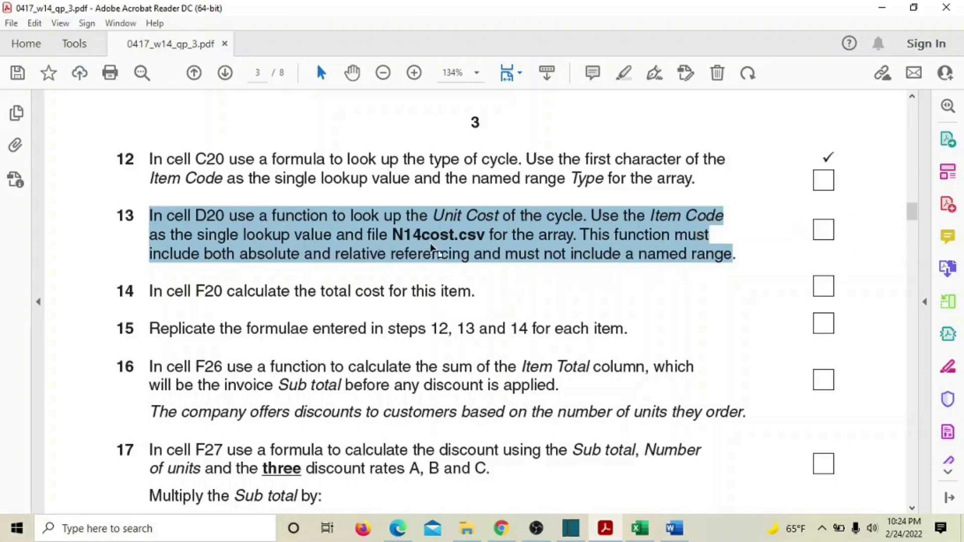
left_click(522, 277)
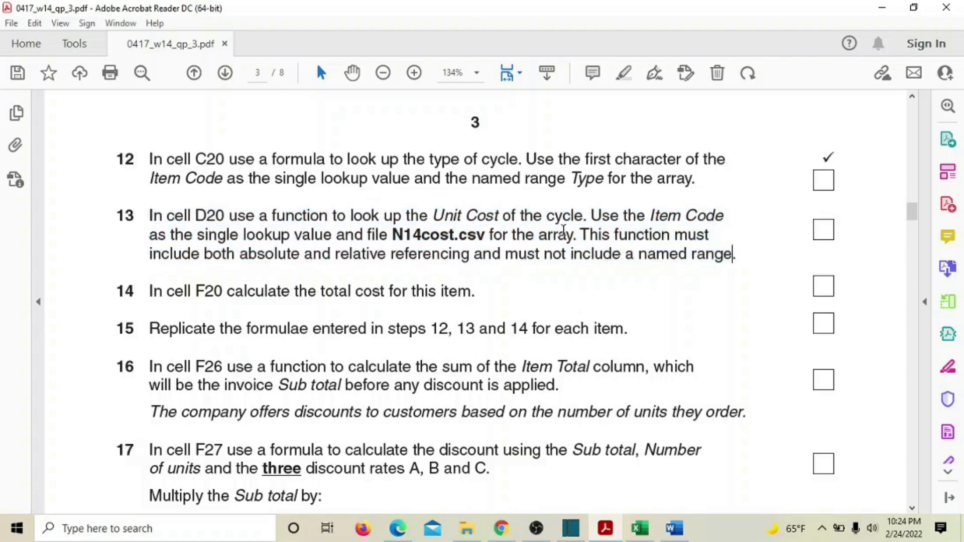
left_click_drag(539, 235, 574, 235)
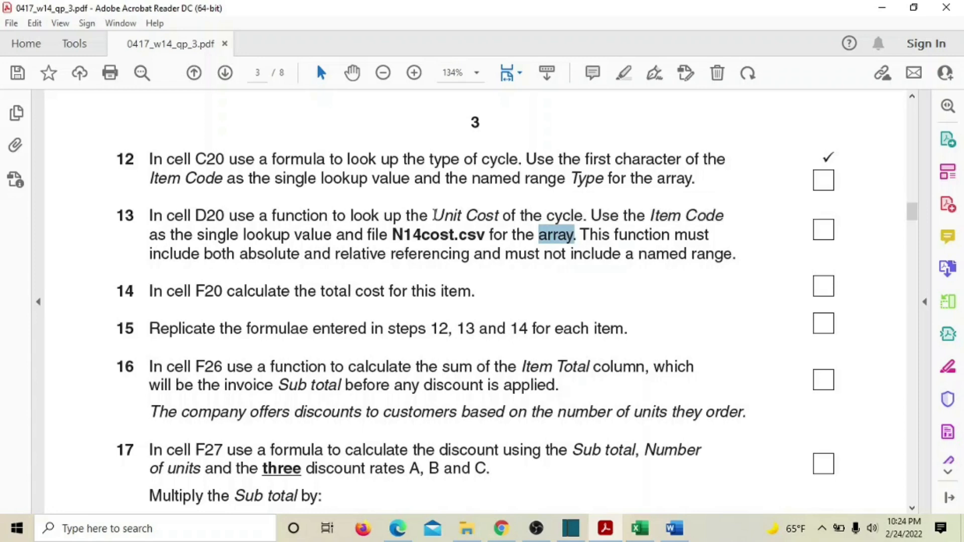
left_click_drag(434, 216, 494, 220)
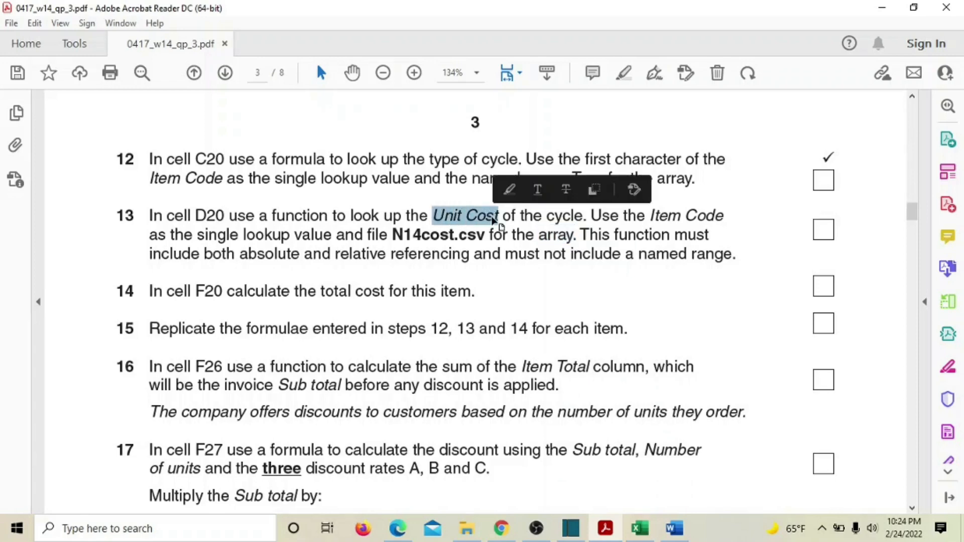
left_click_drag(392, 234, 476, 236)
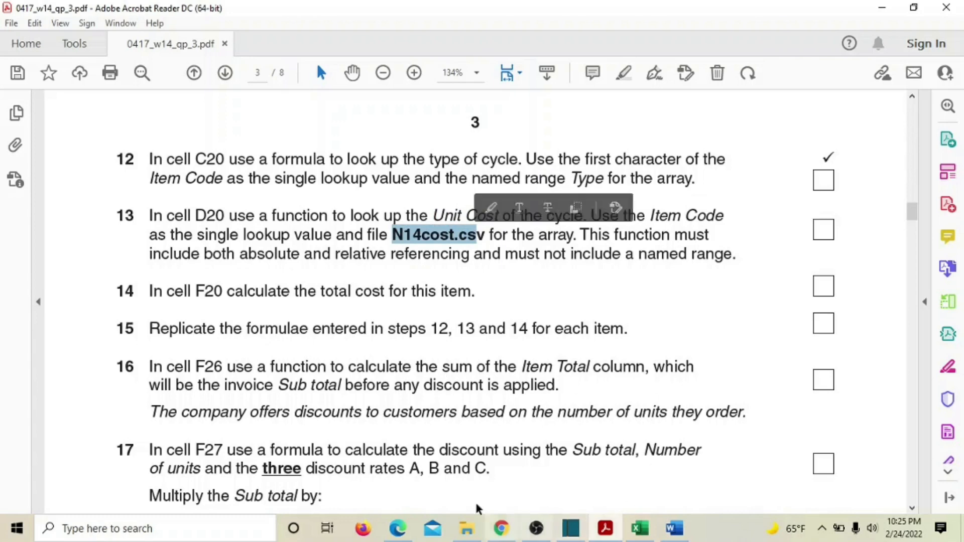
Open the N14cost CSV file from the PAPER 3 folder in Excel.
left_click(466, 529)
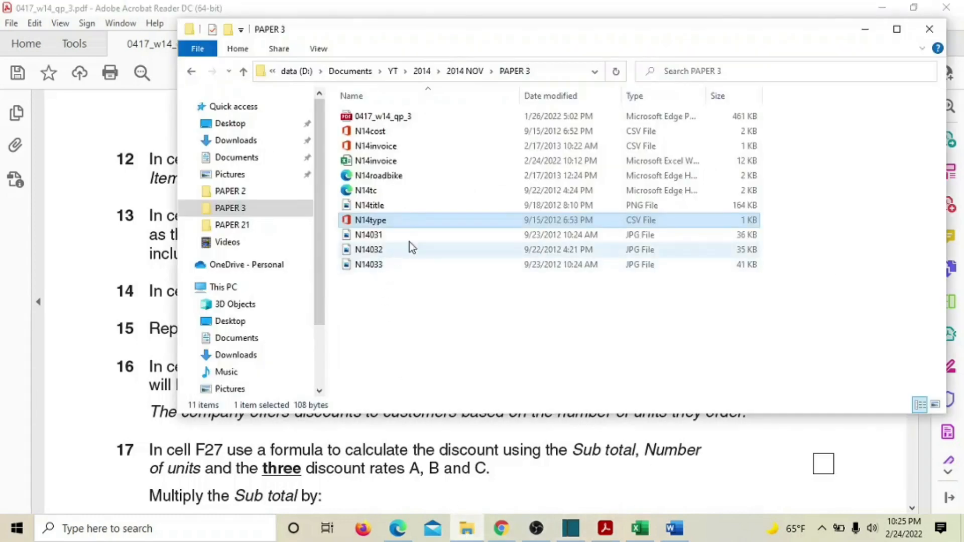
left_click(372, 132)
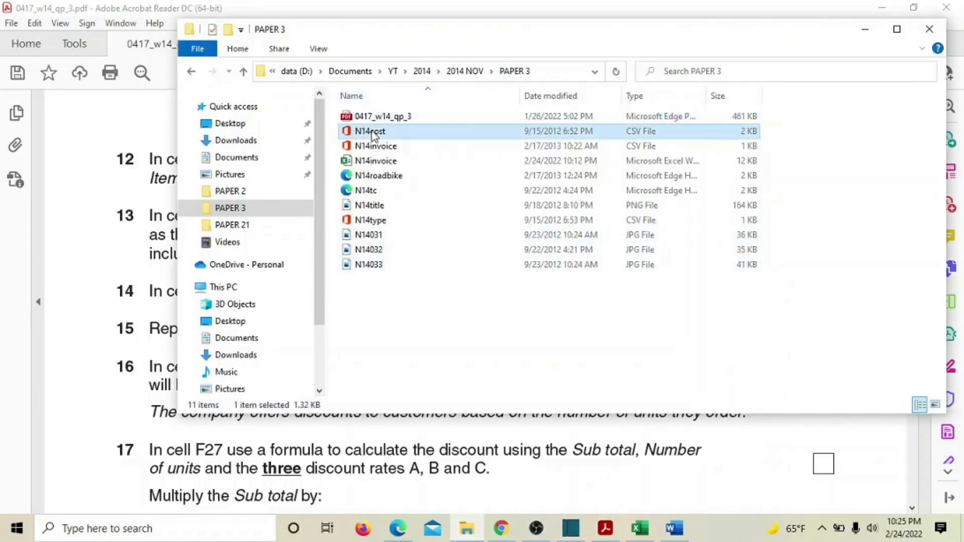
right_click(372, 133)
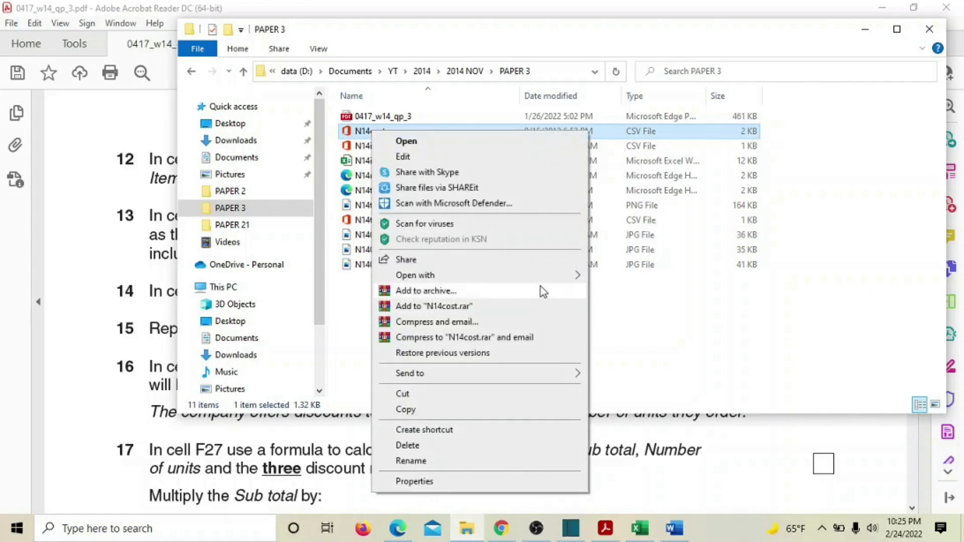
mouse_move(552, 277)
left_click(610, 275)
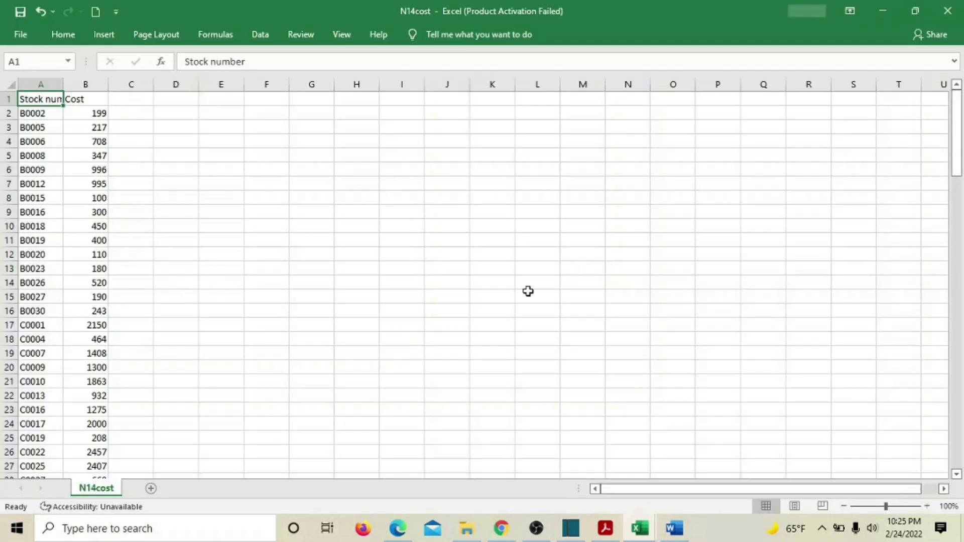
Review the stock numbers and costs in N14cost through to the last entry and widen column A to fit the "Stock number" heading.
scroll(528, 291, "down", 20)
scroll(529, 291, "down", 9)
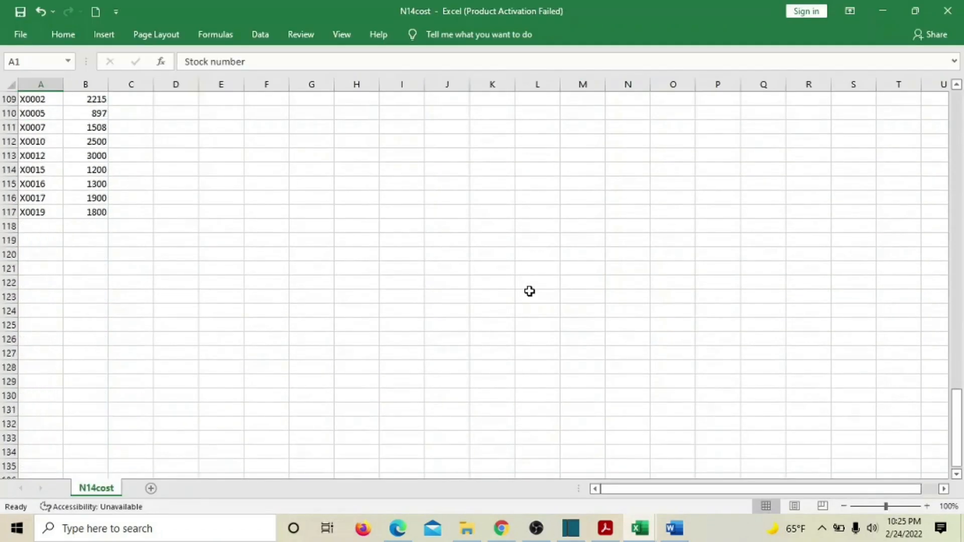
scroll(529, 291, "up", 3)
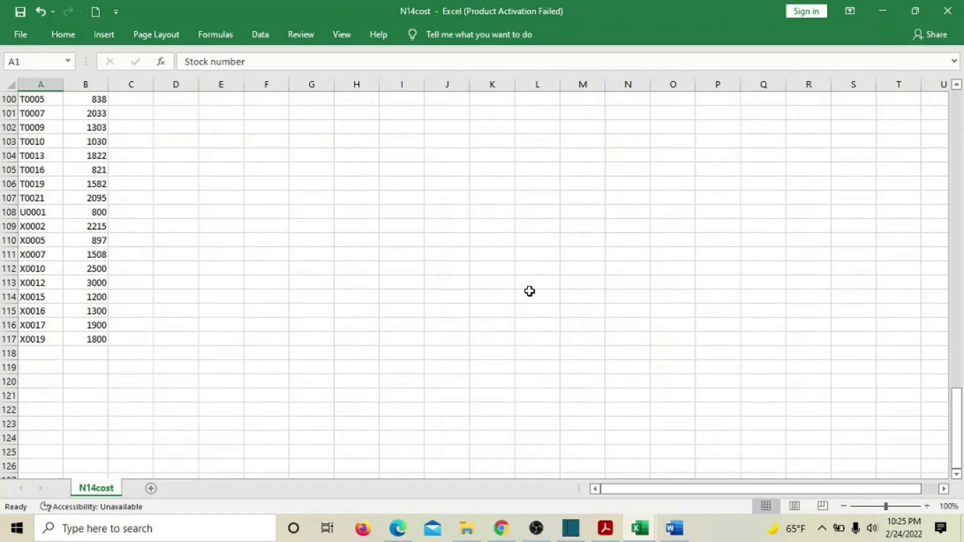
scroll(529, 291, "up", 20)
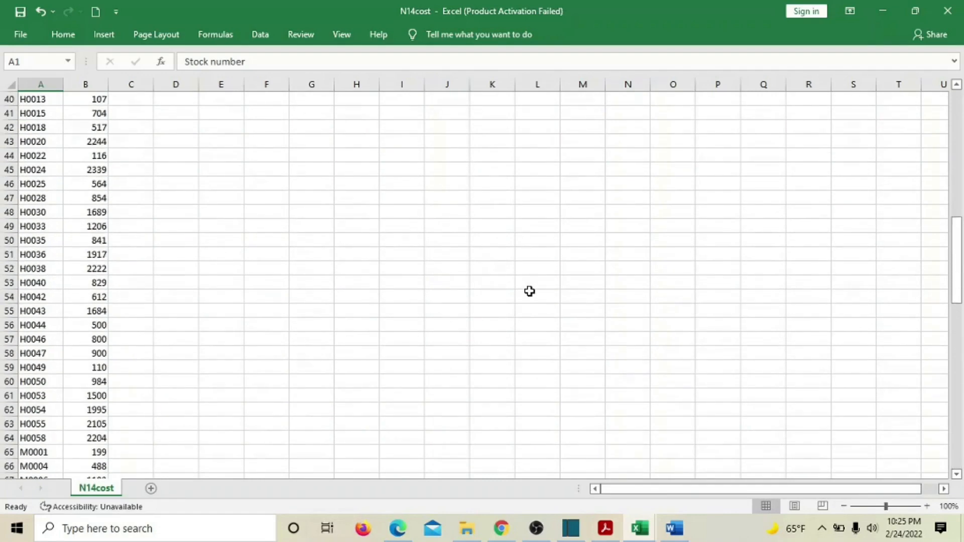
scroll(529, 291, "up", 2)
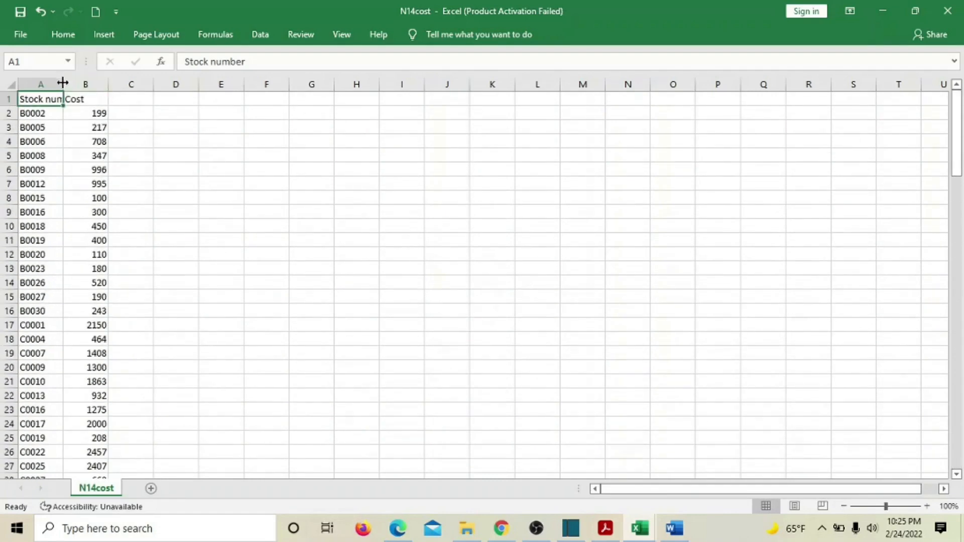
left_click_drag(63, 86, 97, 89)
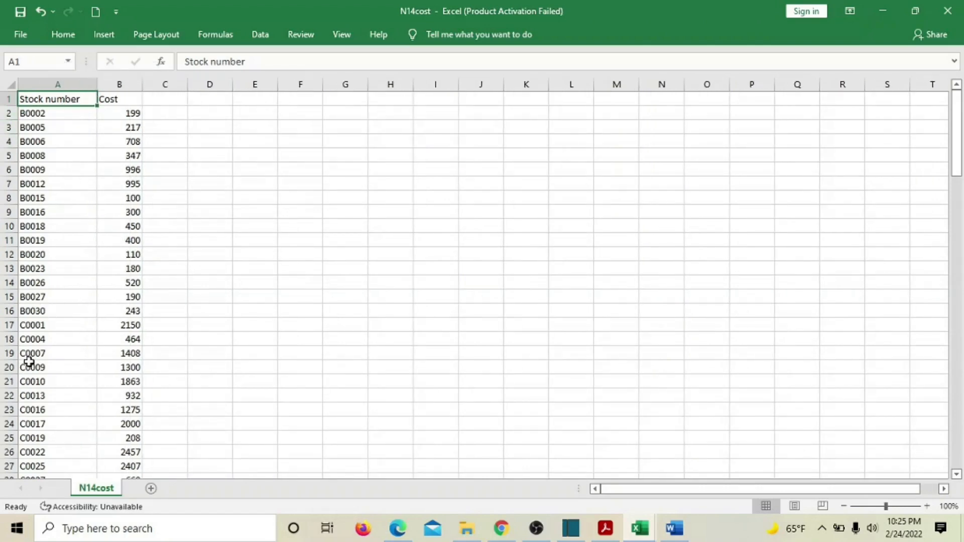
scroll(38, 345, "down", 20)
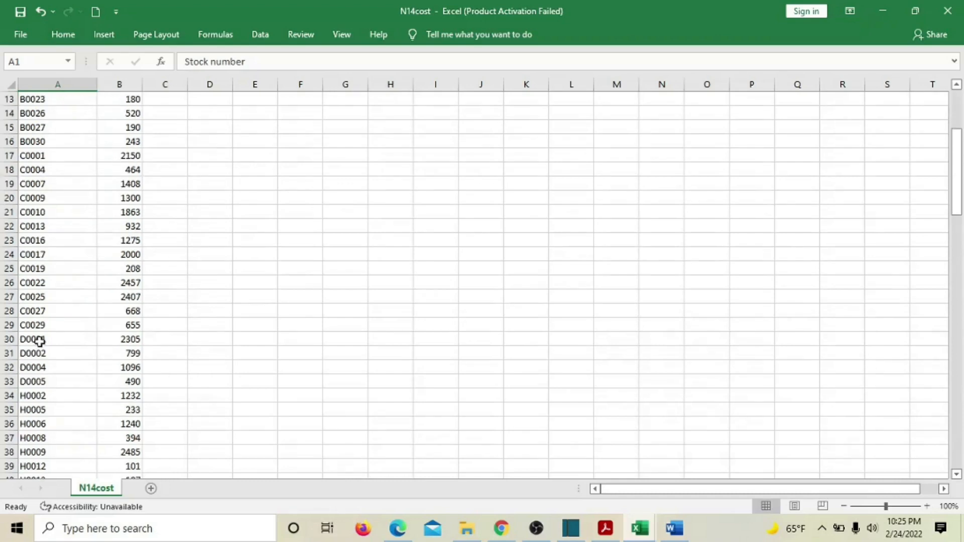
scroll(40, 339, "down", 9)
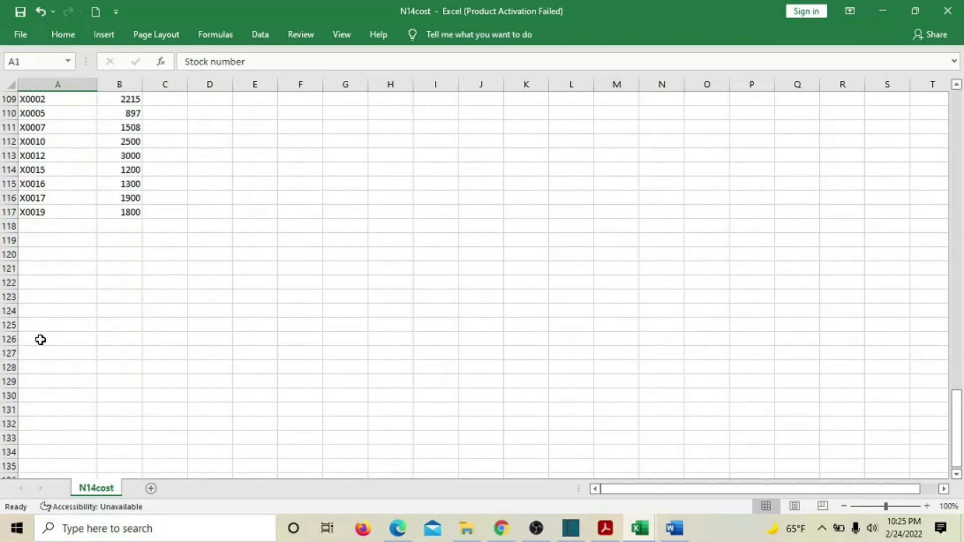
Switch from N14cost back to the N14invoice workbook and select the Unit Cost cell D20 for Trail Special.
scroll(40, 339, "up", 6)
scroll(40, 339, "up", 20)
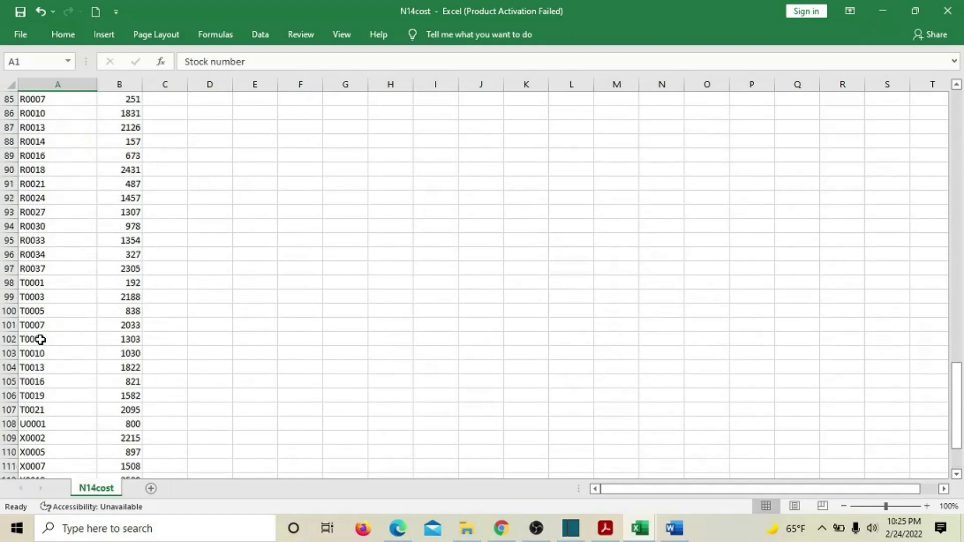
scroll(40, 339, "up", 6)
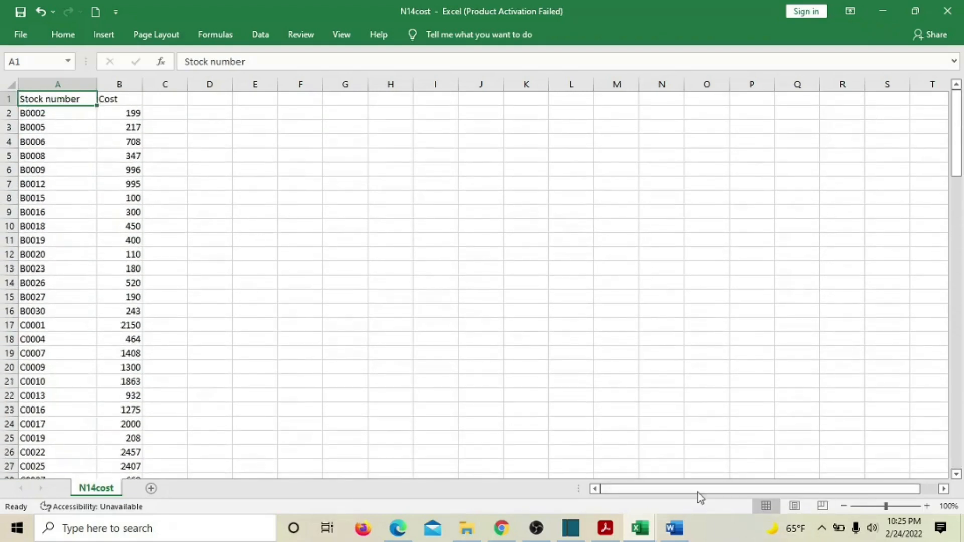
left_click(643, 530)
left_click(604, 495)
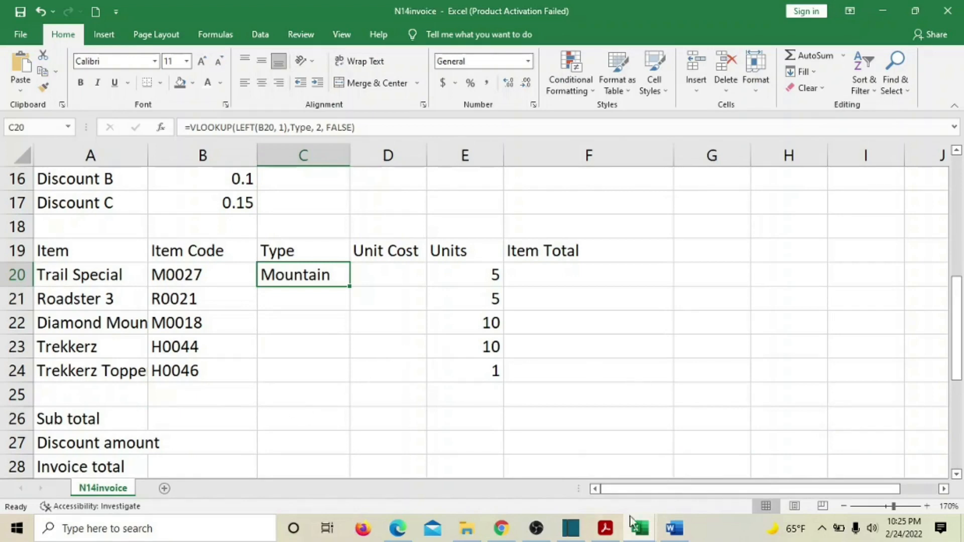
left_click(605, 528)
left_click(605, 528)
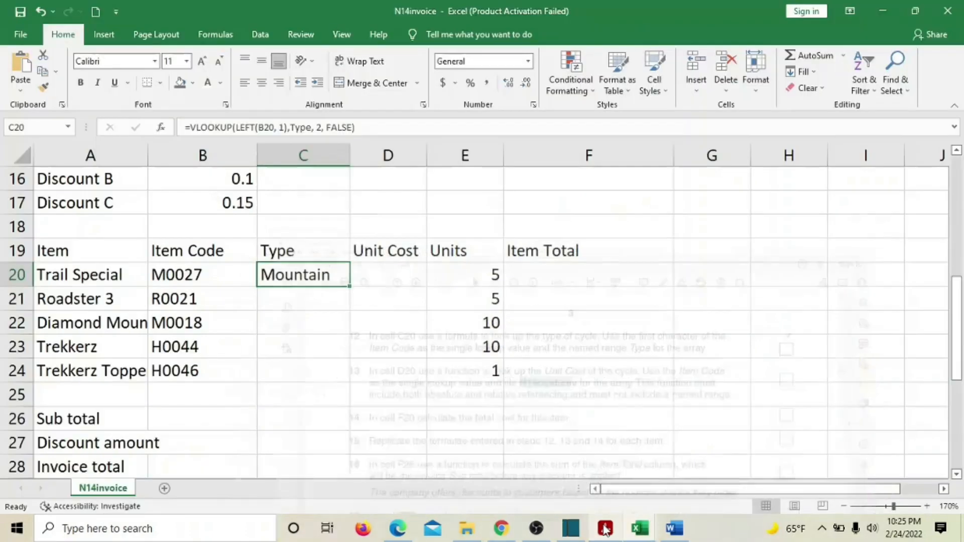
left_click(398, 272)
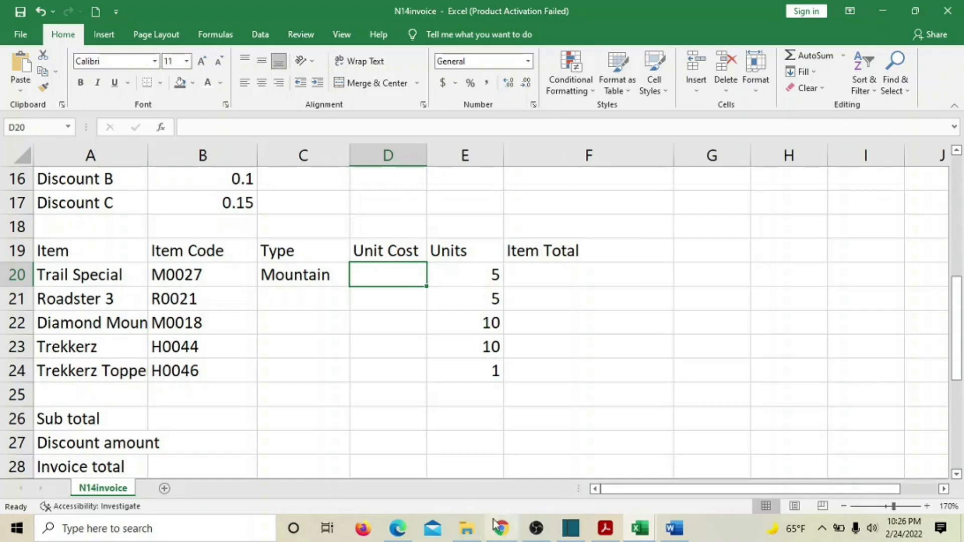
Reread step 13 in the Acrobat Reader exam paper, marking "Item Code", "single lookup" and "N14cost.csv", and return to N14invoice in Excel.
mouse_move(538, 530)
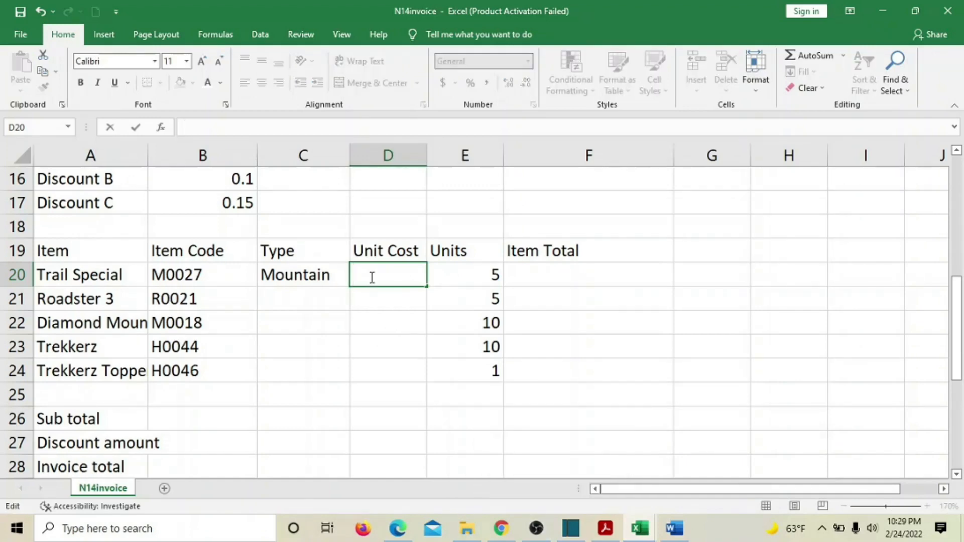
left_click(605, 528)
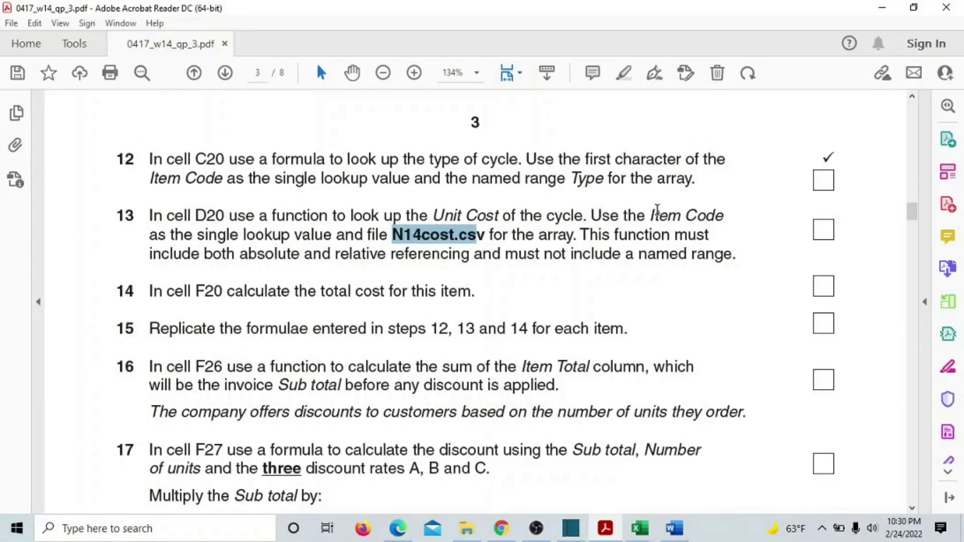
left_click_drag(648, 216, 713, 223)
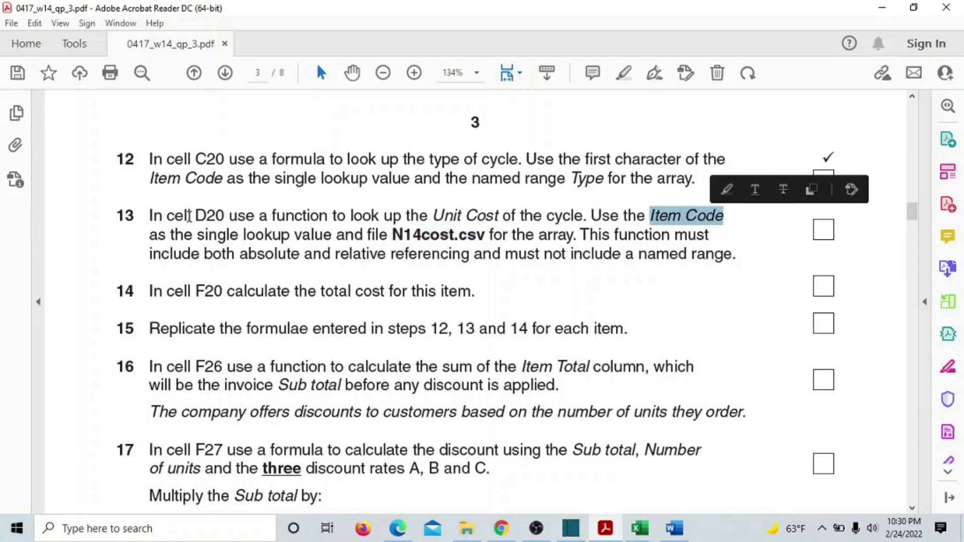
left_click_drag(198, 235, 290, 236)
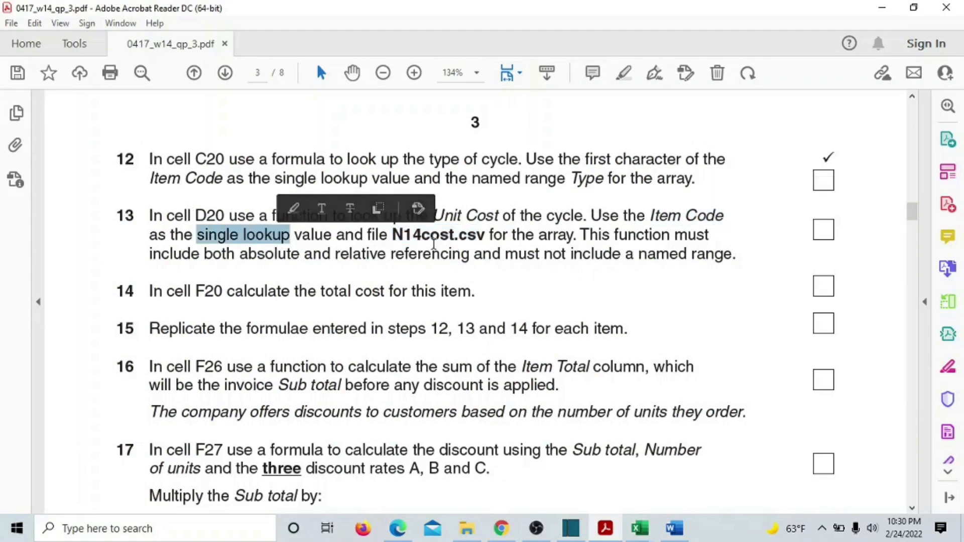
left_click_drag(394, 235, 484, 238)
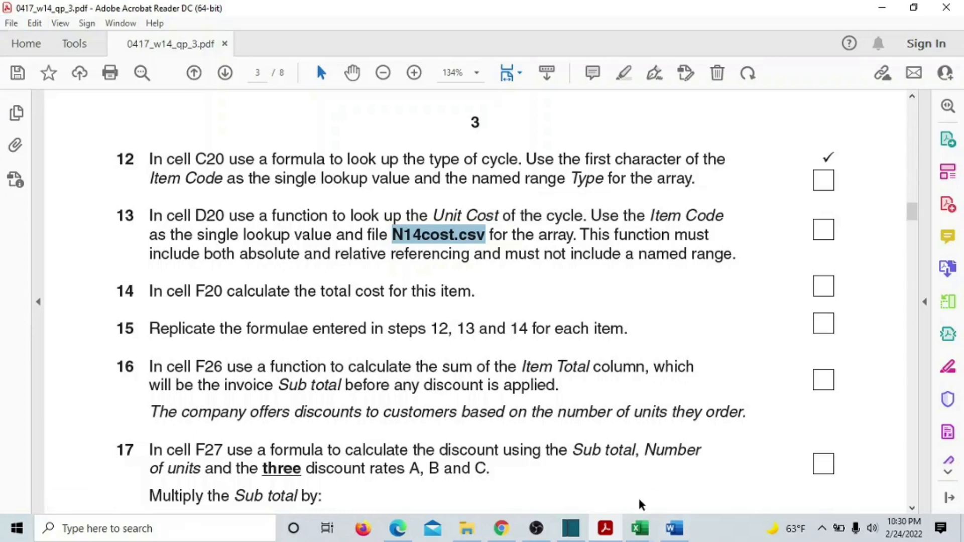
mouse_move(639, 527)
left_click(593, 456)
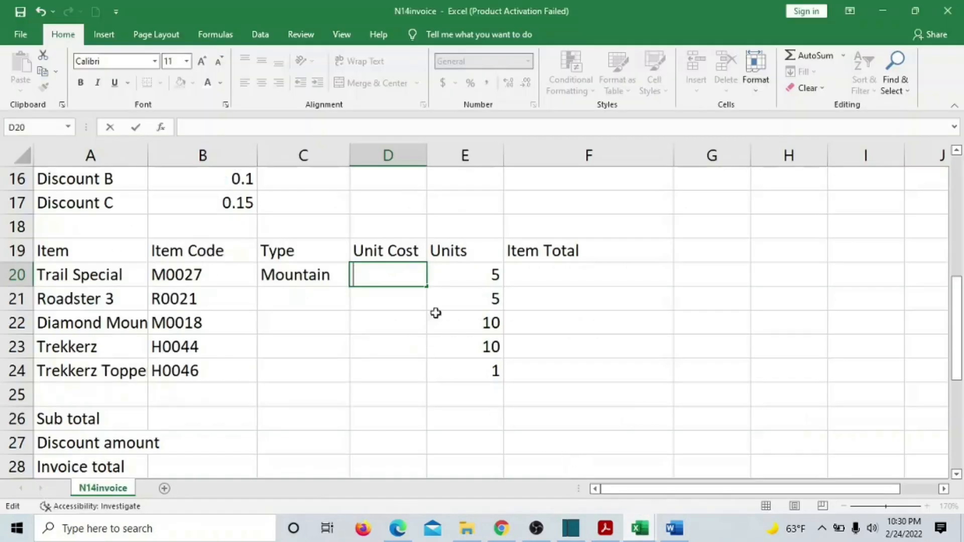
Start a VLOOKUP formula in cell D20 with the item code in B20 as the lookup value.
type("=")
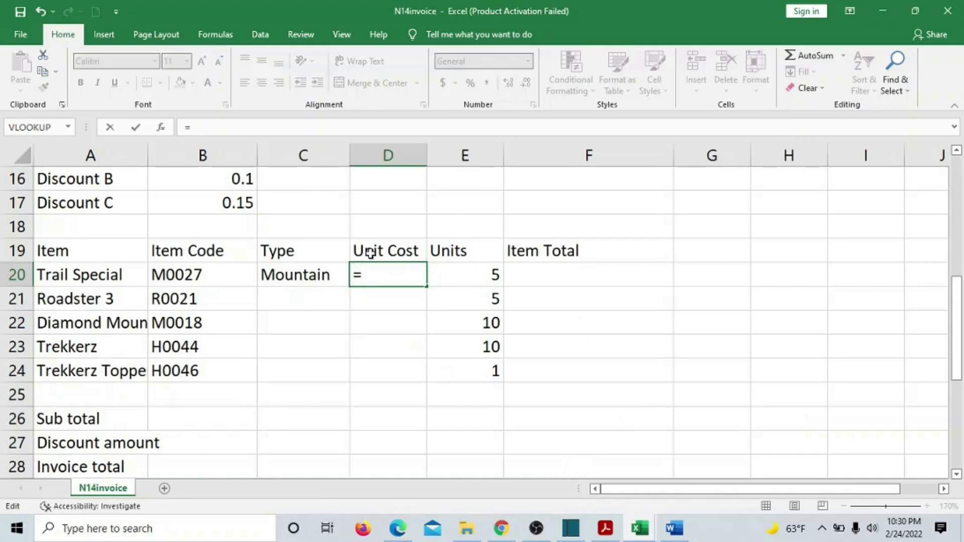
type("VLOOK")
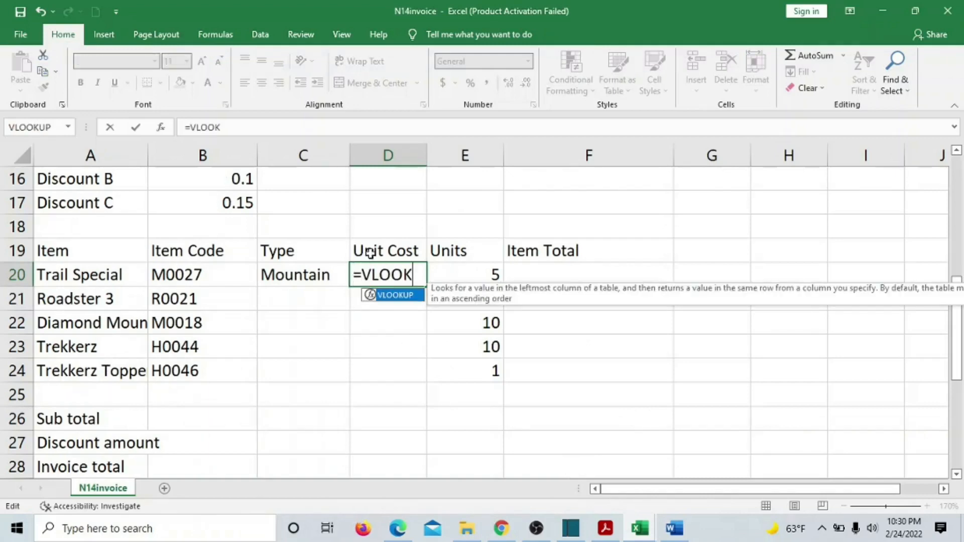
type("UP(")
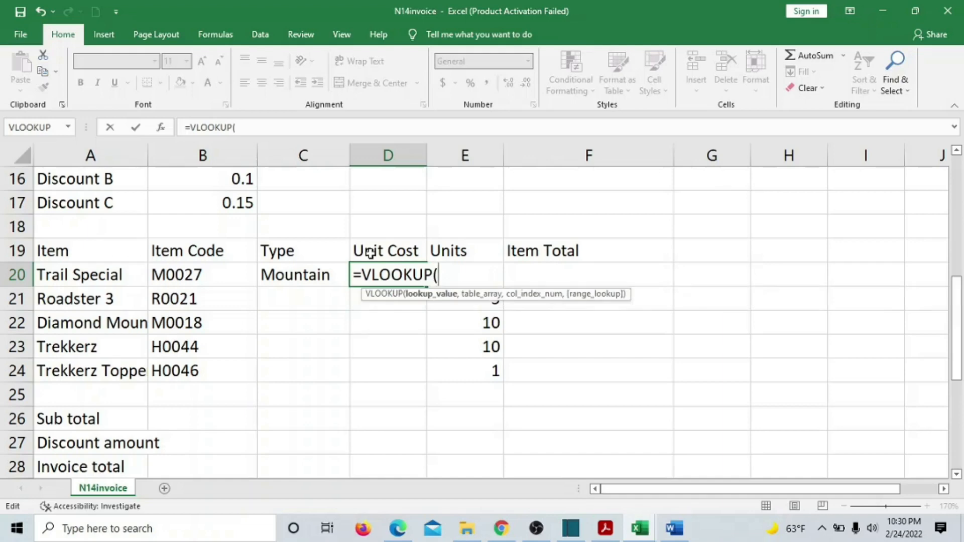
left_click(229, 277)
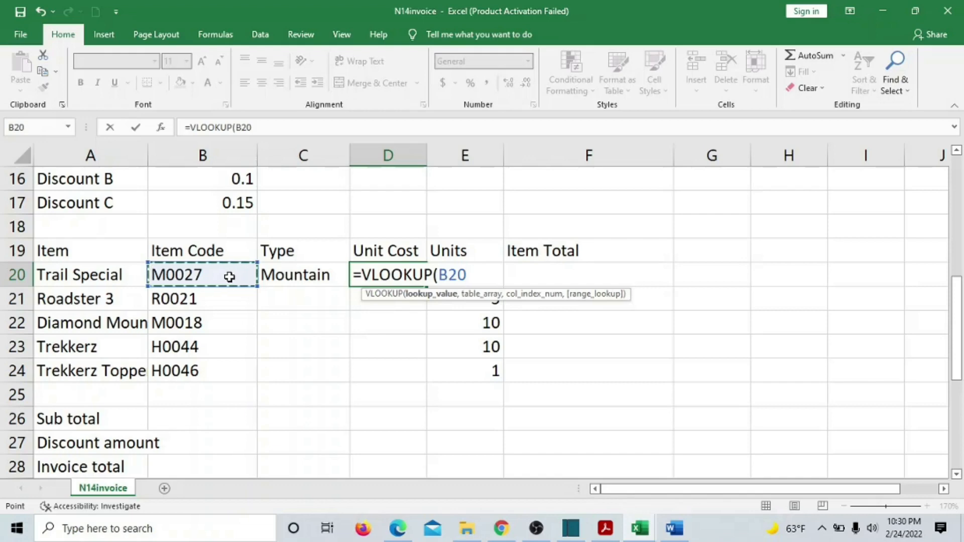
type(",")
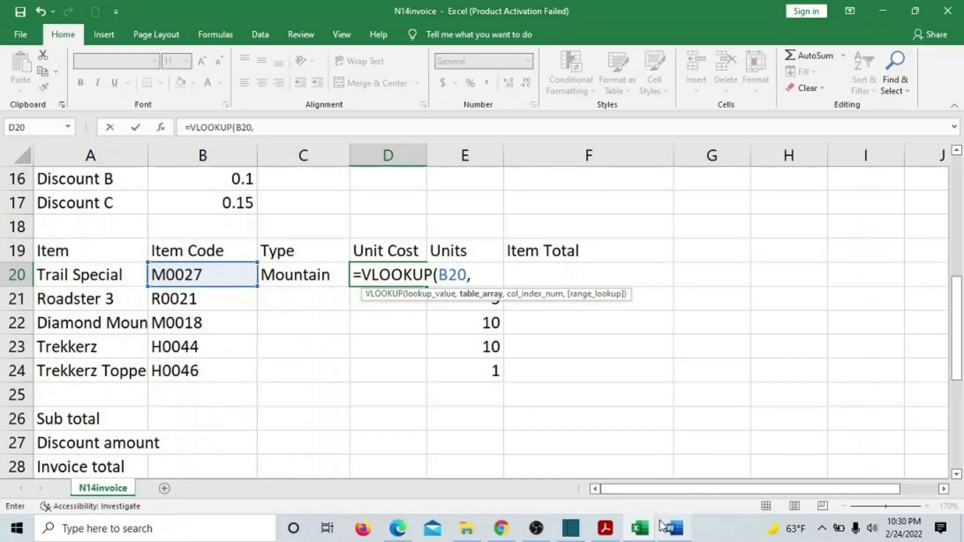
Switch to the N14cost workbook and set the VLOOKUP table array to the absolute range $A$2:$B$117.
left_click(639, 531)
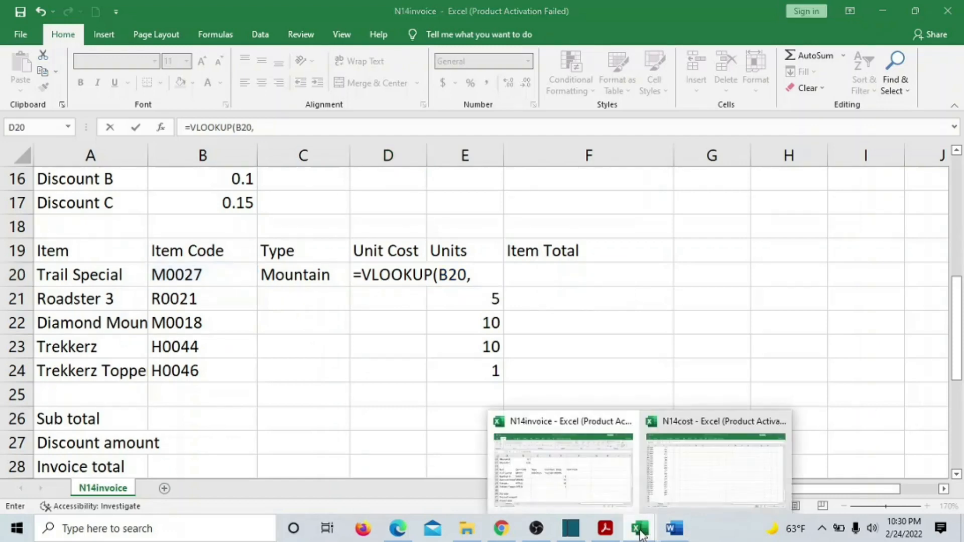
left_click(710, 462)
scroll(179, 241, "up", 20)
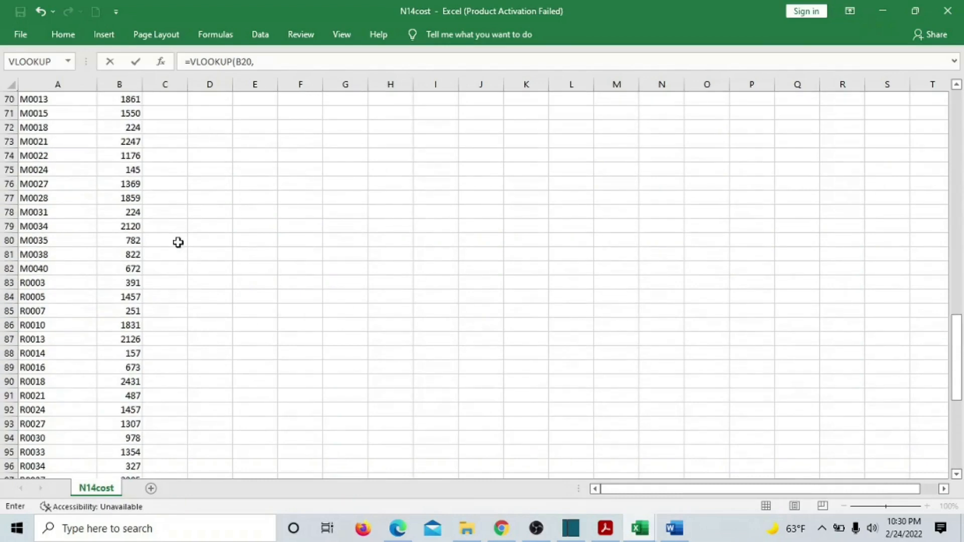
scroll(178, 241, "up", 1)
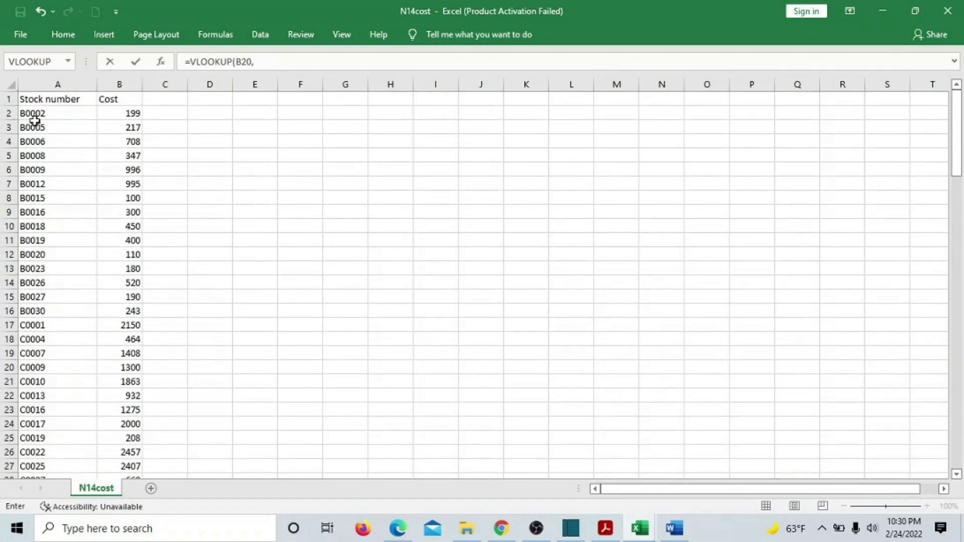
left_click_drag(41, 116, 129, 409)
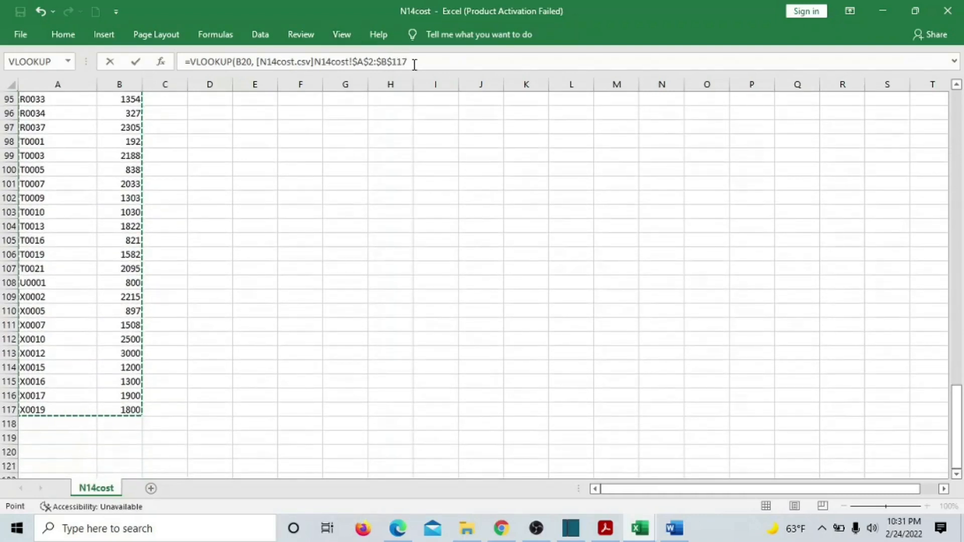
left_click_drag(414, 61, 196, 61)
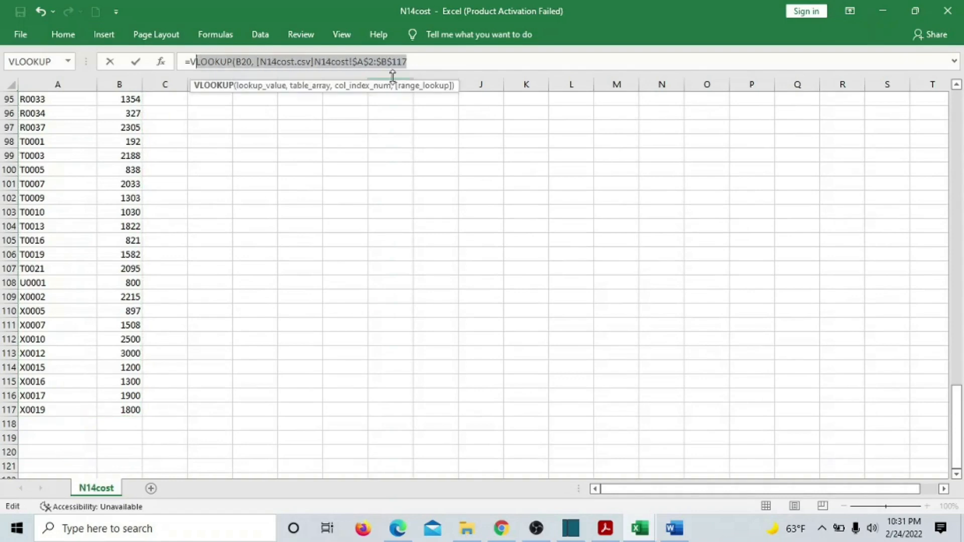
left_click(430, 63)
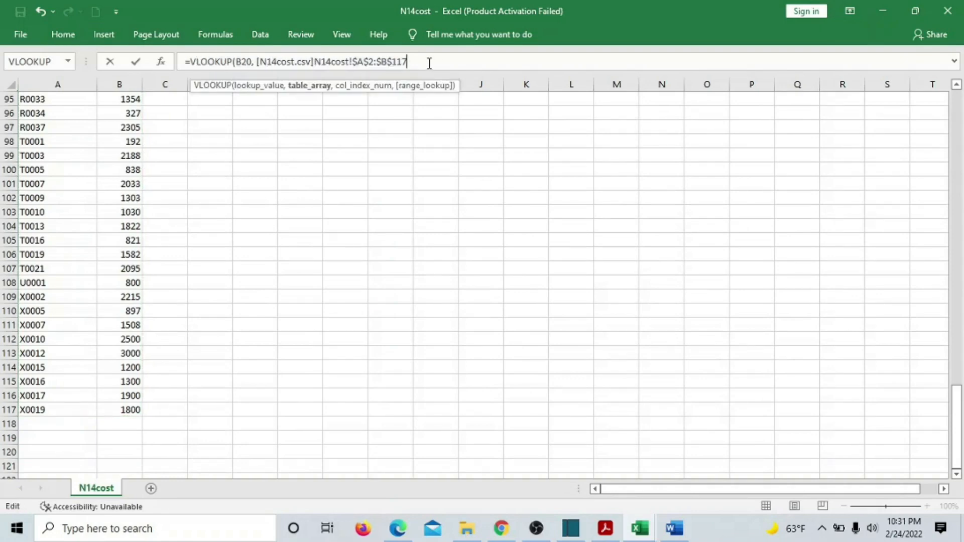
type(",")
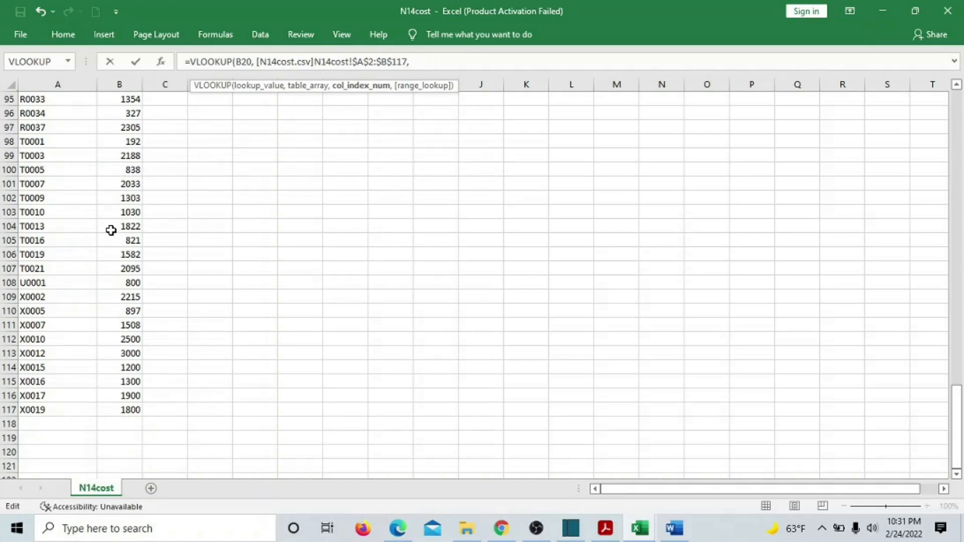
left_click(117, 234)
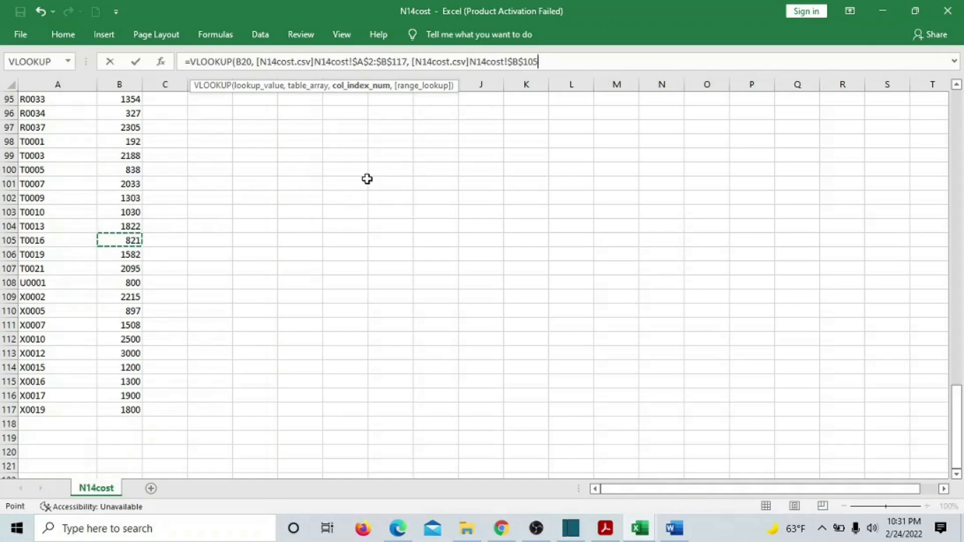
key("BackSpace")
key("BackSpace")
key("BackSpace")
key("BackSpace")
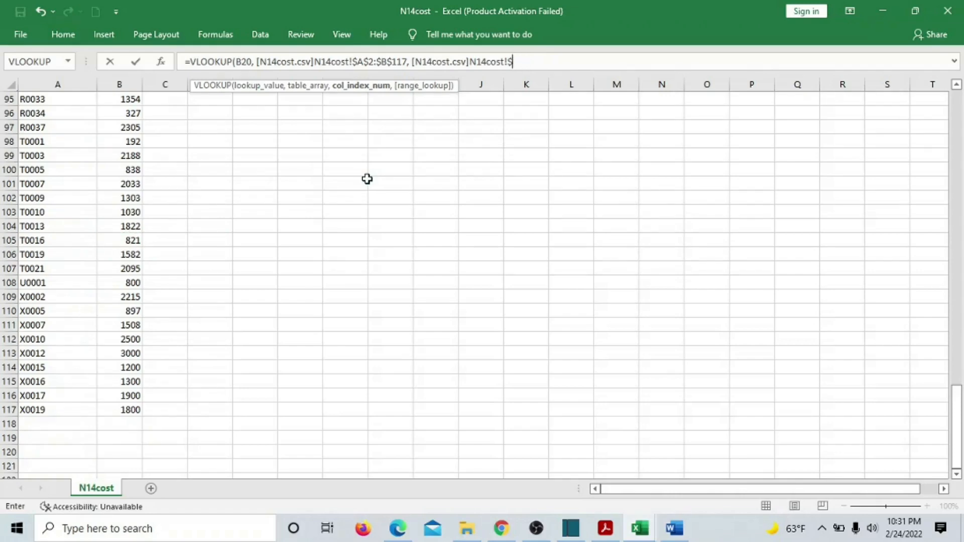
key("BackSpace")
key("BackSpace")
key("BackSpace")
key("BackSpace")
key("BackSpace")
key("BackSpace")
key("BackSpace")
key("BackSpace")
key("BackSpace")
key("BackSpace")
key("BackSpace")
key("BackSpace")
key("BackSpace")
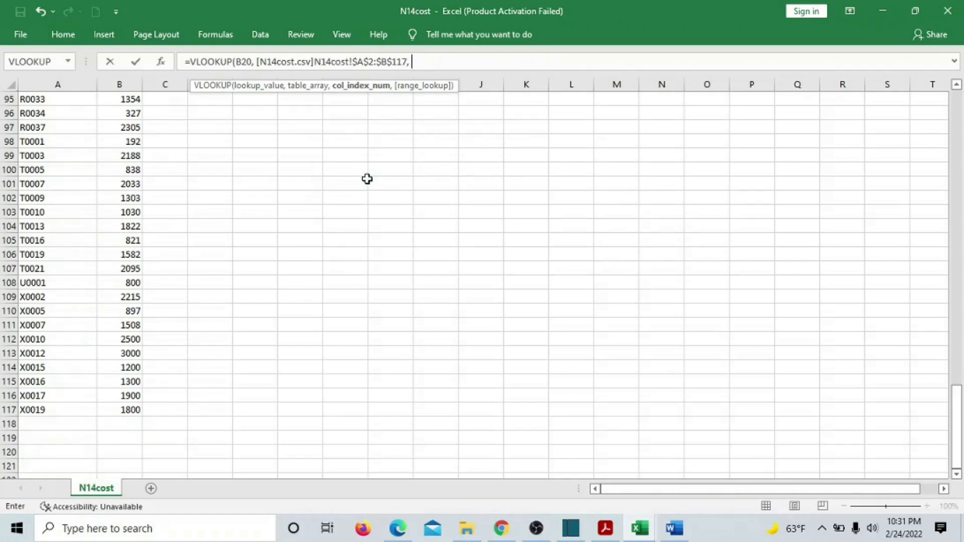
Complete the Unit Cost VLOOKUP with column index 2 and FALSE for an exact match, and select cell D20.
type(", 2,")
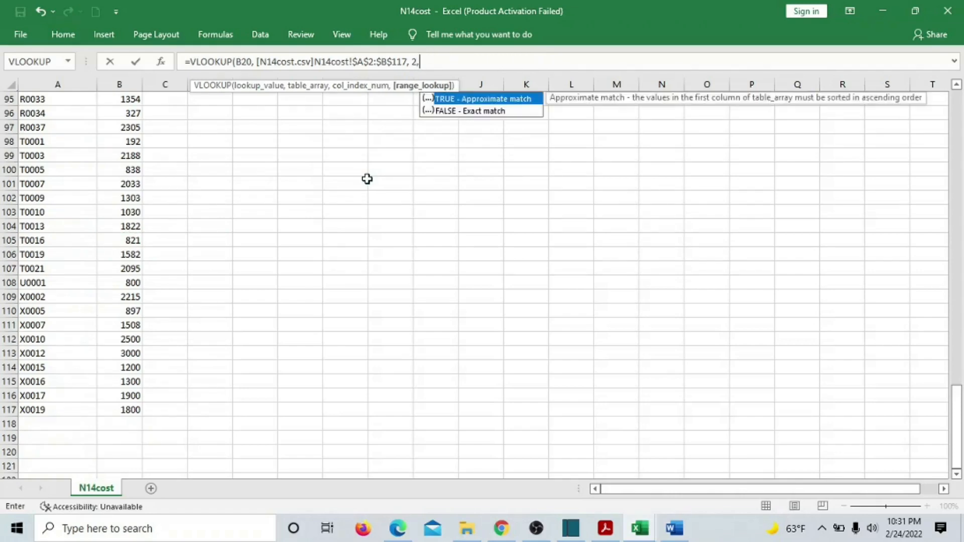
type("FAL")
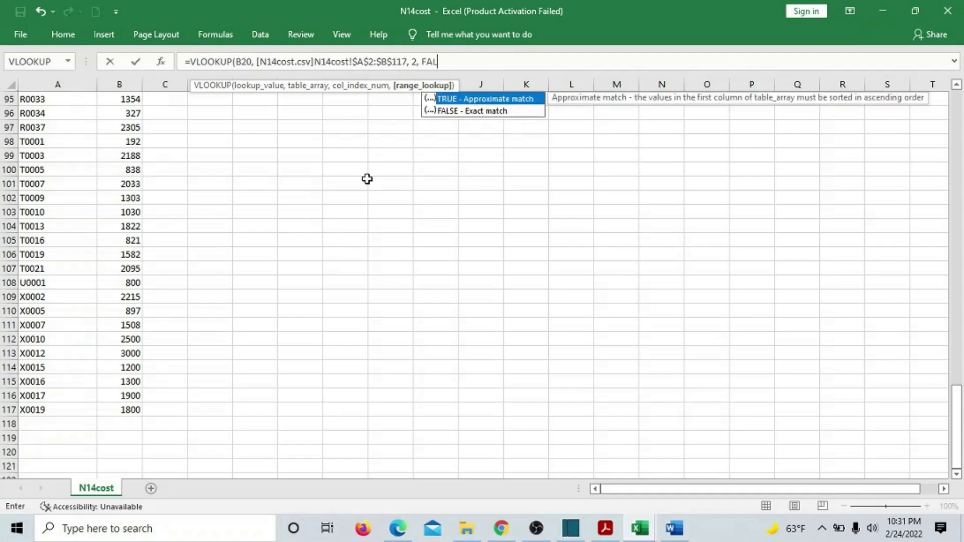
type("SE)")
key("Return")
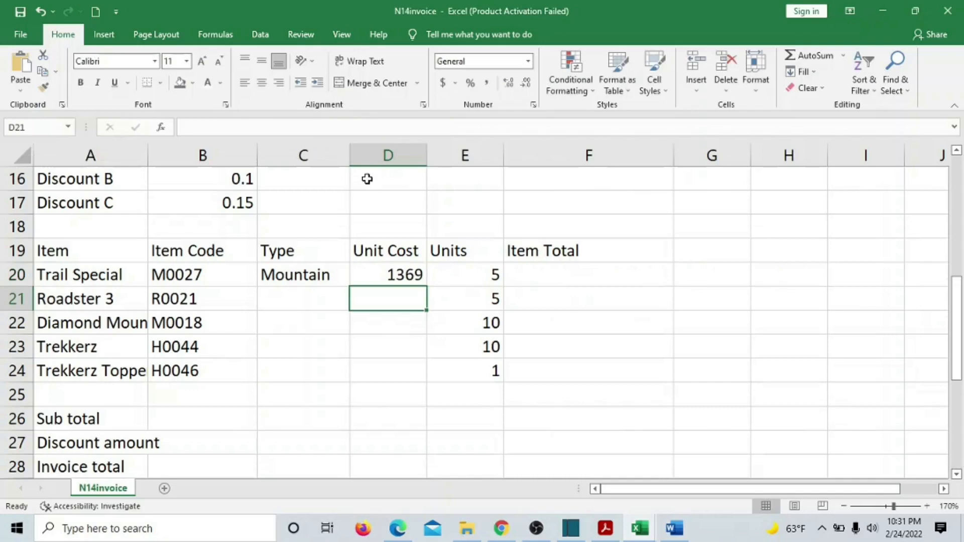
left_click(395, 275)
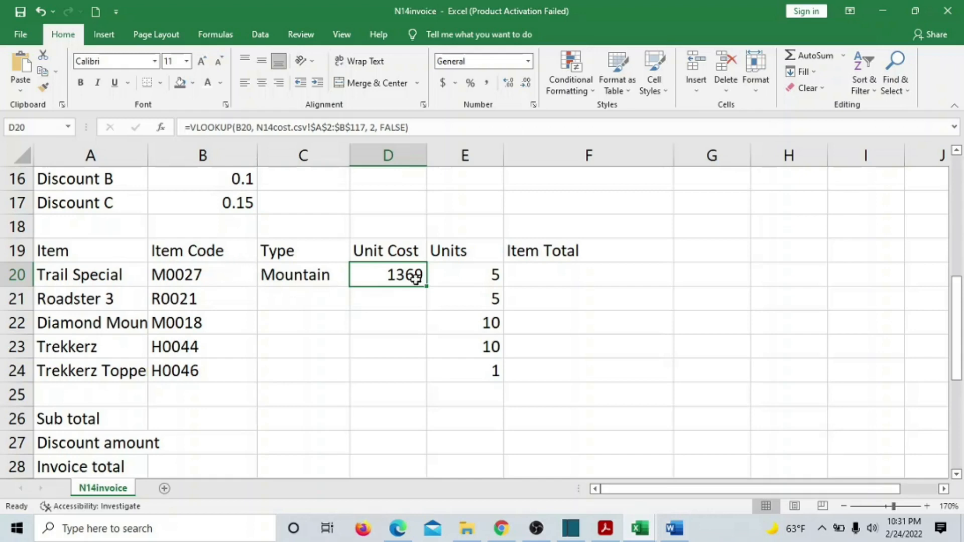
Consult task 14 in the question paper PDF and calculate the Item Total in F20 of N14invoice as =D20*E20.
left_click(605, 528)
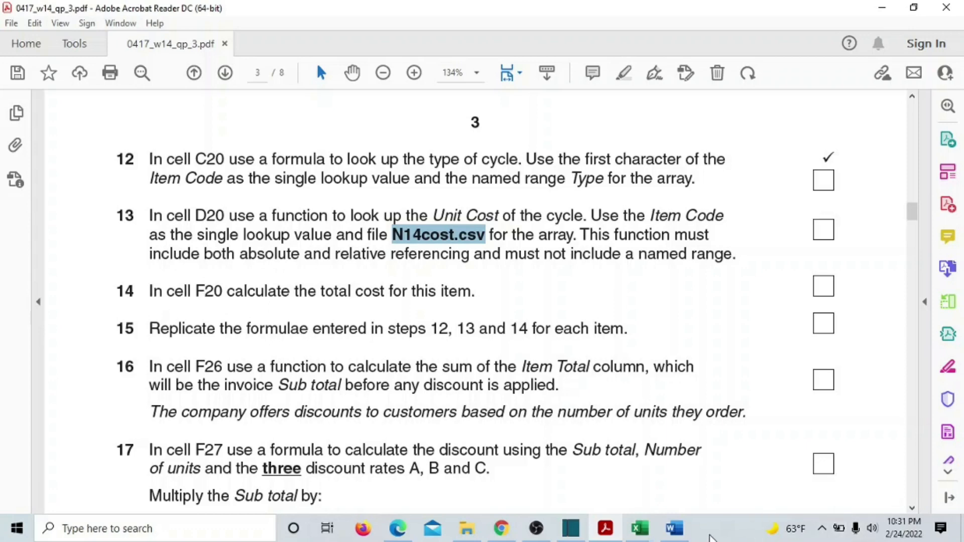
left_click(645, 531)
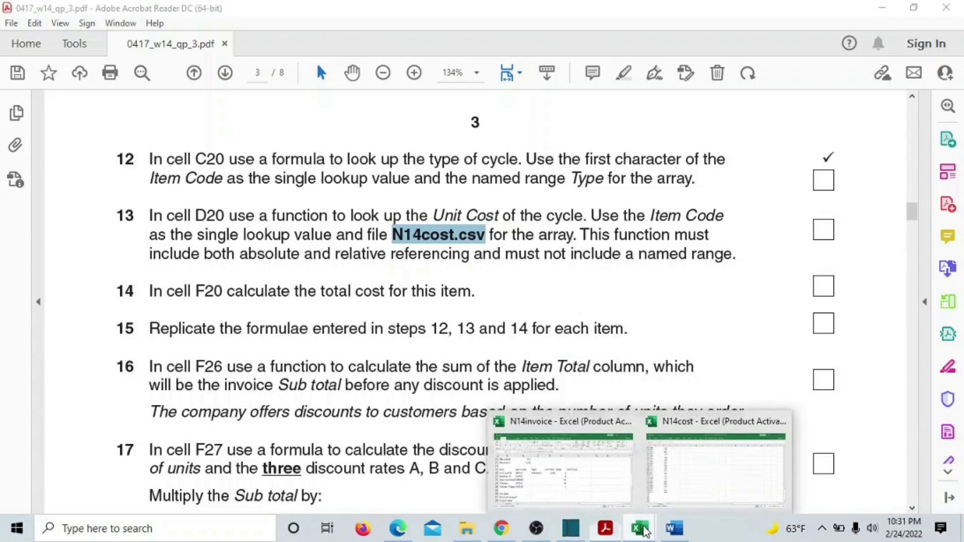
left_click(572, 467)
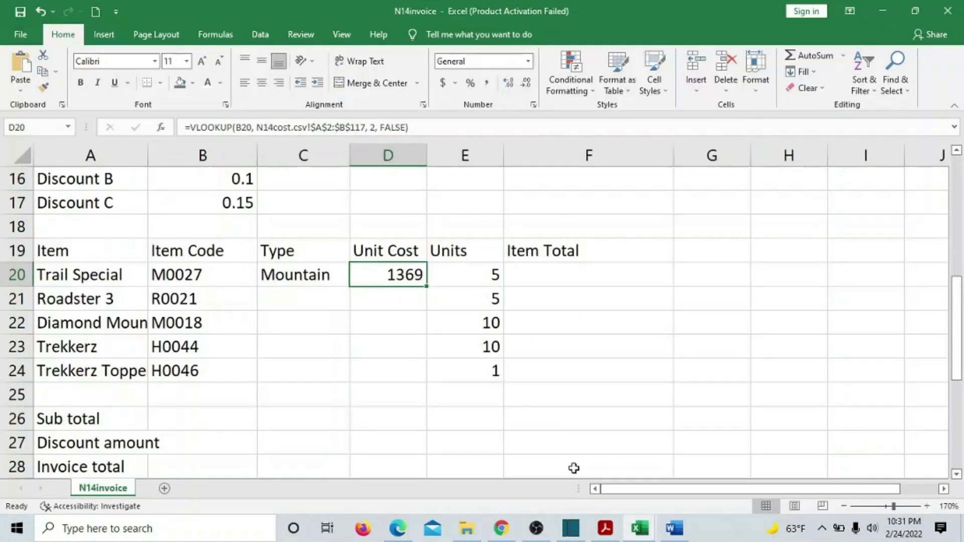
left_click(554, 278)
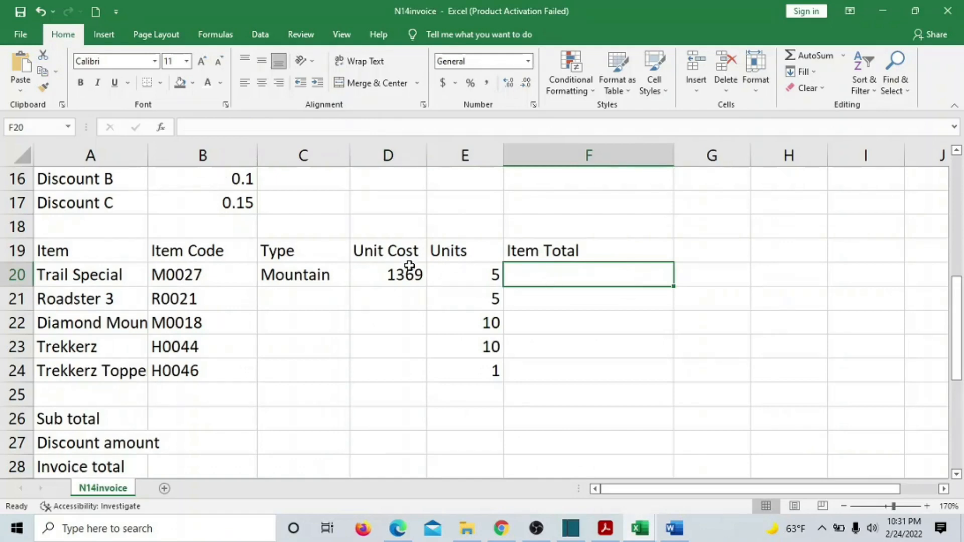
left_click(390, 276)
left_click(459, 277)
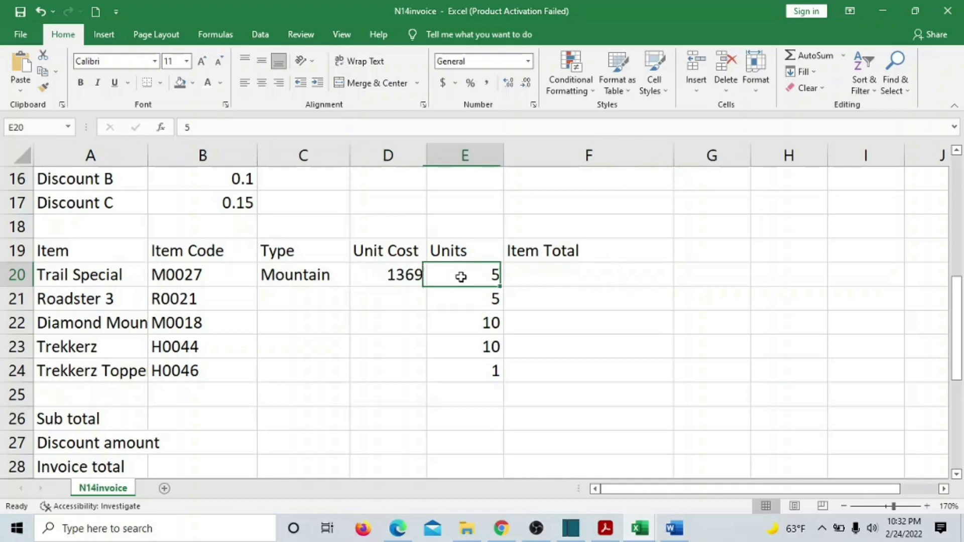
left_click(530, 278)
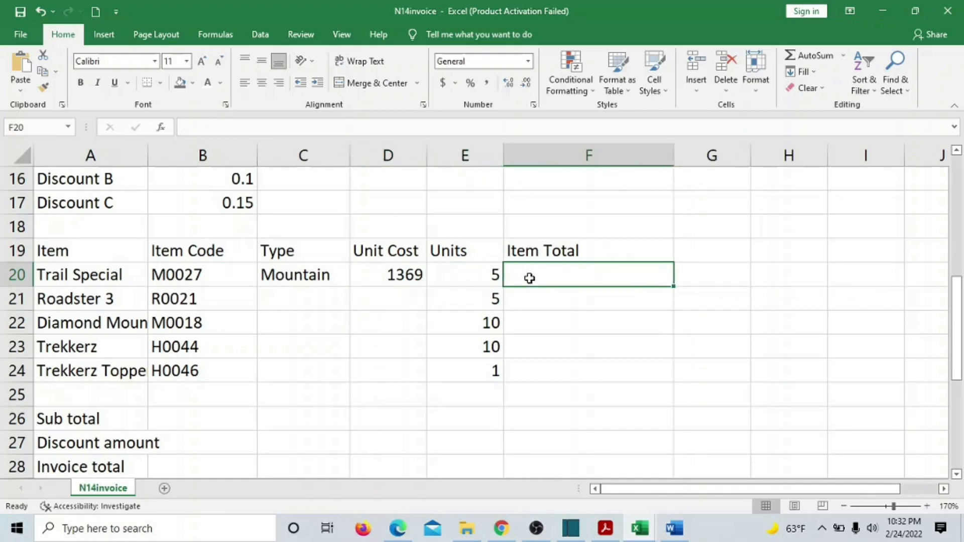
type("=")
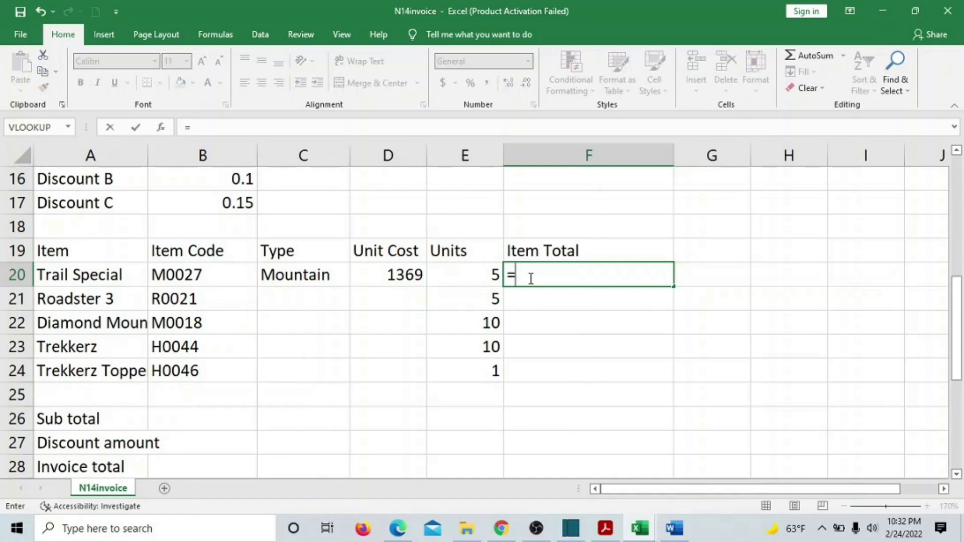
left_click(385, 271)
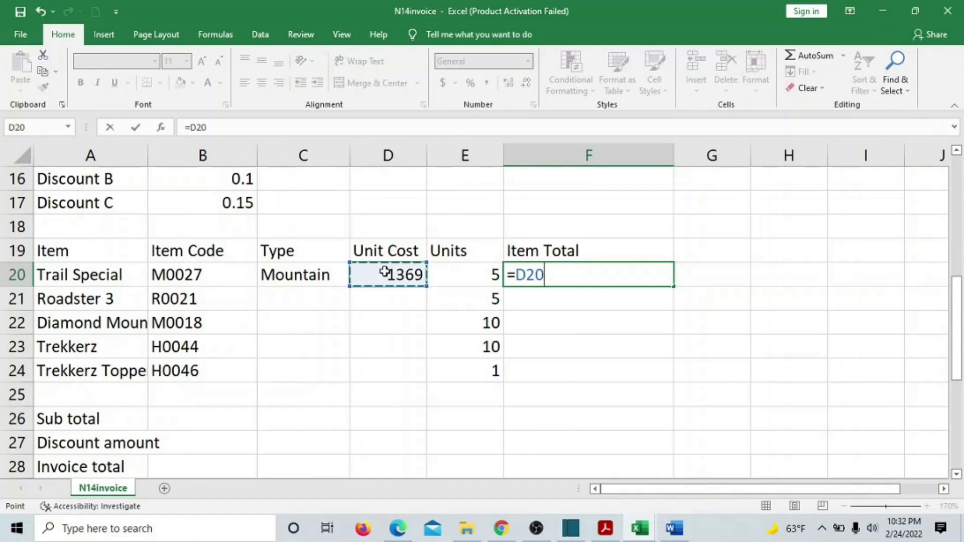
type("*")
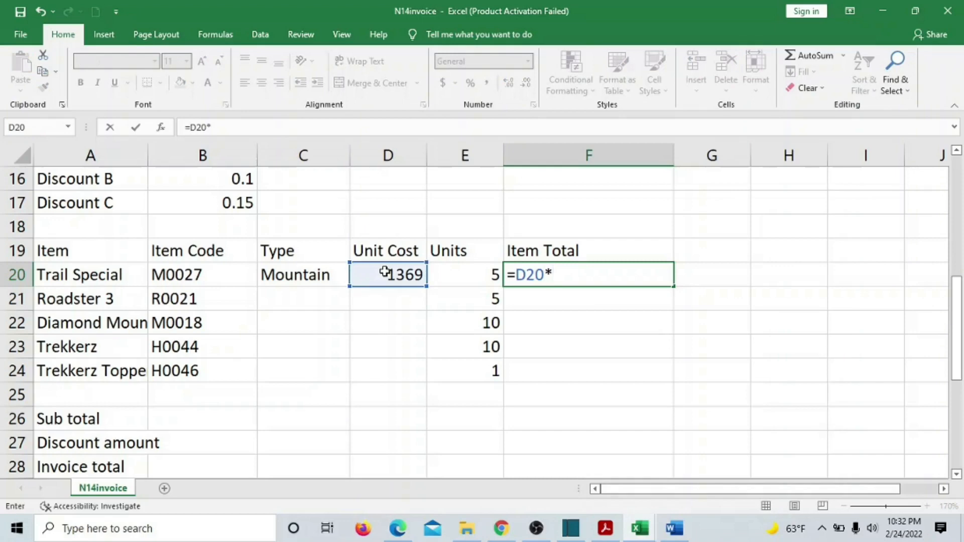
left_click(451, 270)
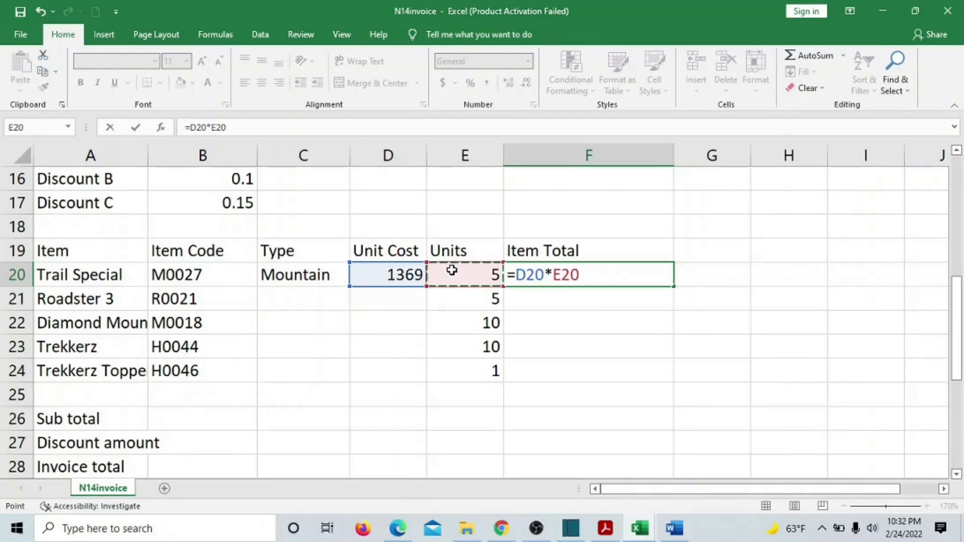
key("Return")
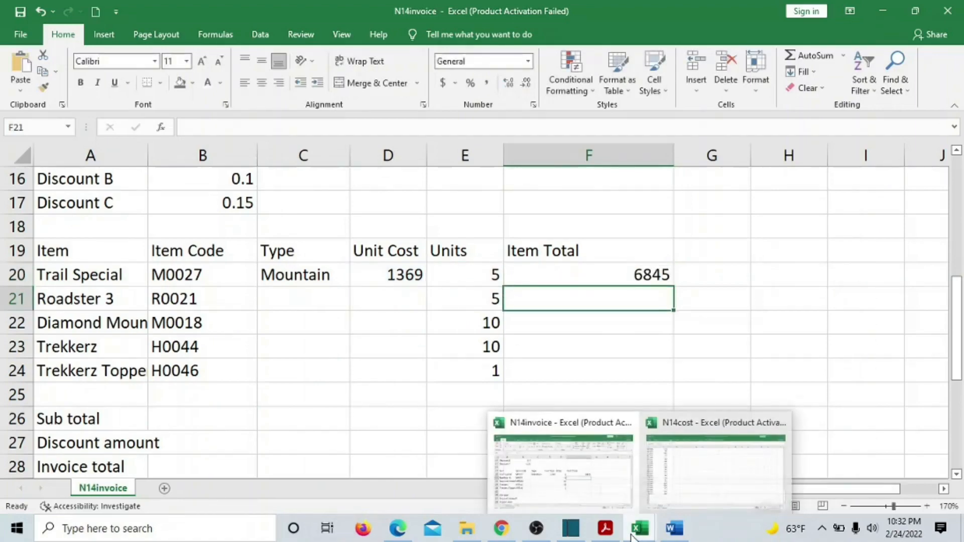
Read task 15 in the question paper PDF and copy the Type formula in N14invoice from C20 down to C24.
left_click(606, 531)
scroll(254, 235, "down", 3)
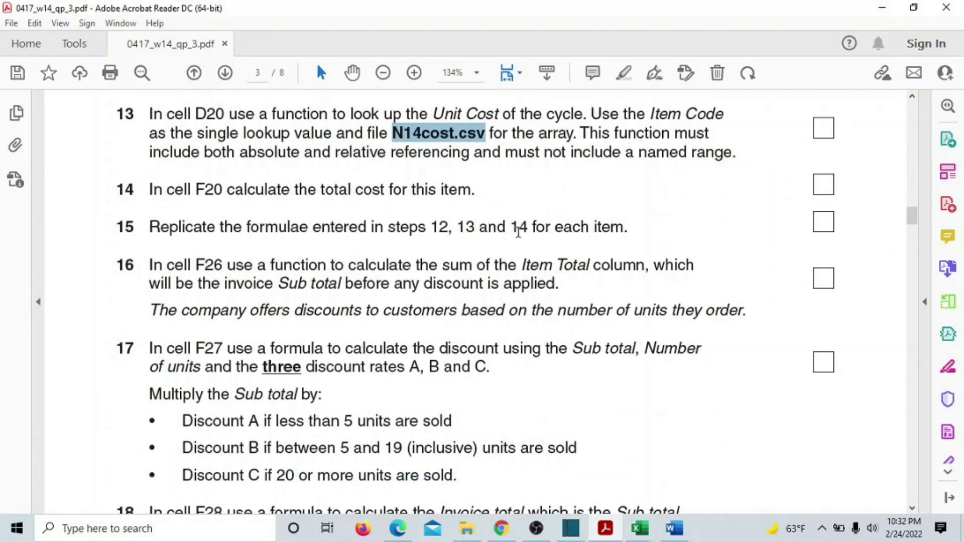
left_click(639, 528)
left_click(567, 486)
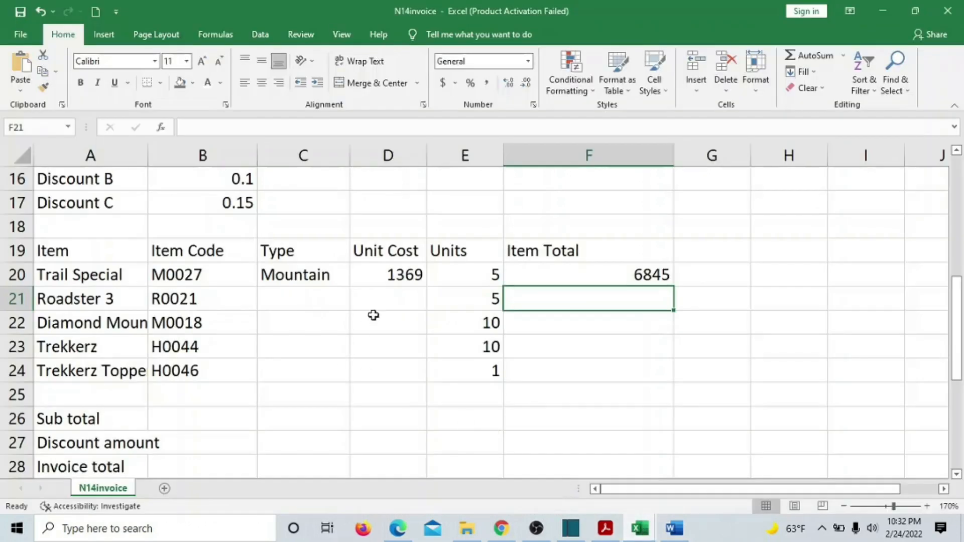
left_click(342, 275)
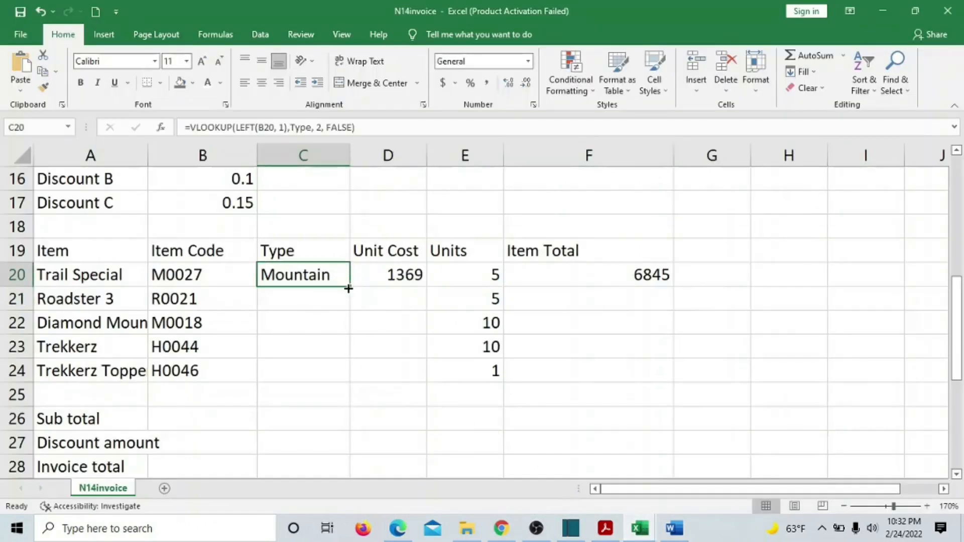
left_click_drag(350, 285, 351, 381)
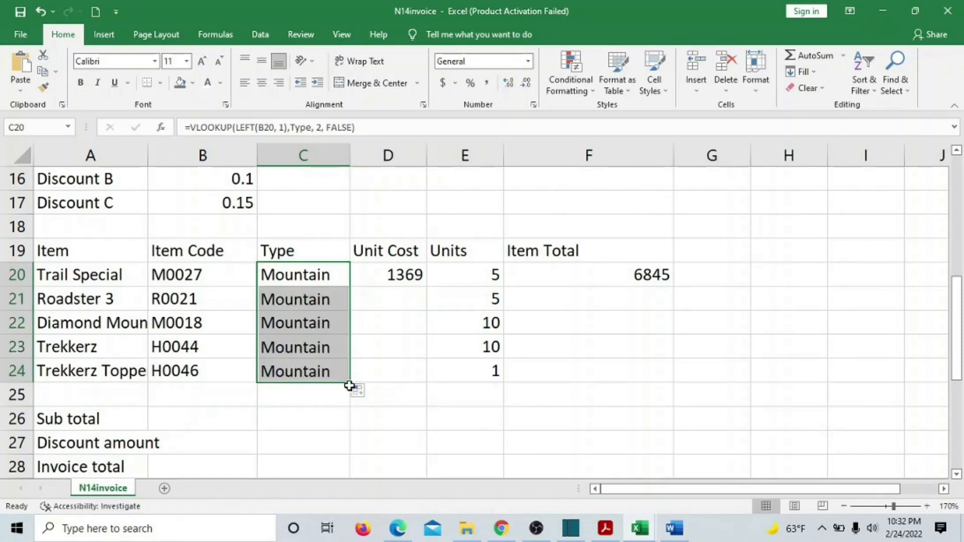
Copy the Unit Cost formula from D20 down to D24 and the Item Total formula from F20 down to F24.
left_click(408, 275)
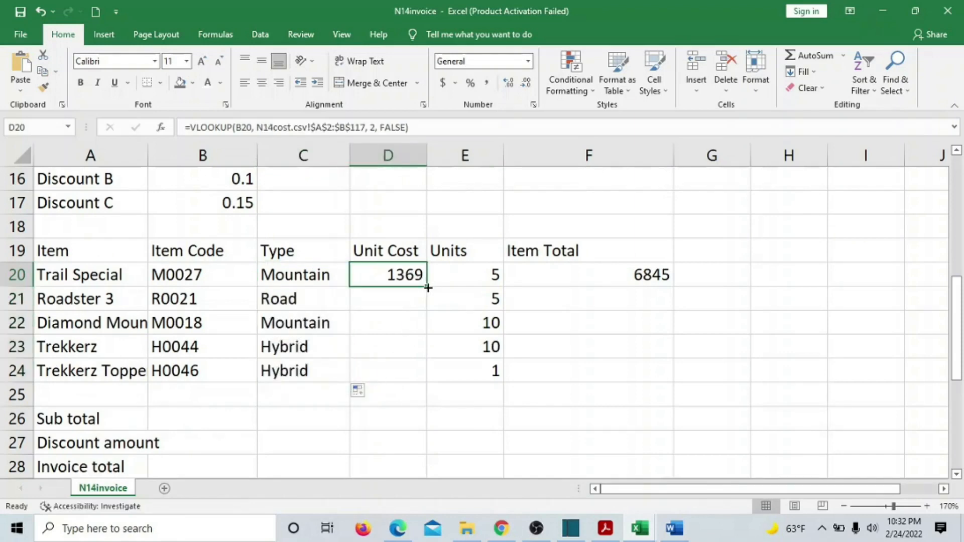
left_click_drag(426, 286, 422, 380)
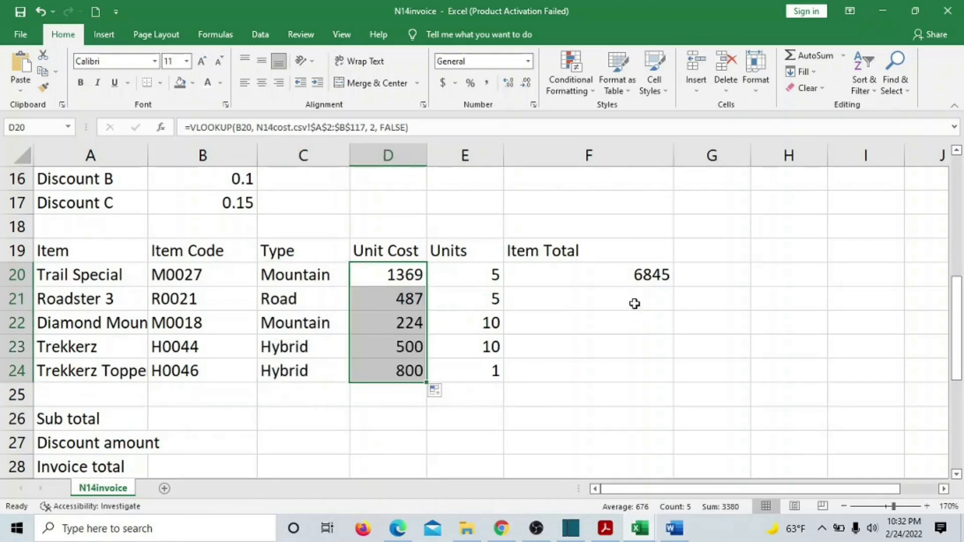
left_click(635, 276)
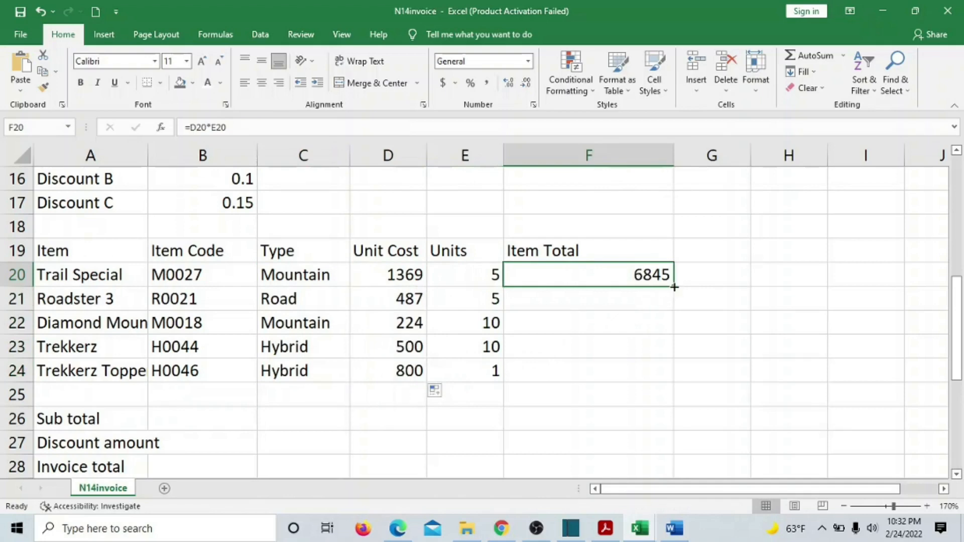
left_click_drag(673, 286, 665, 382)
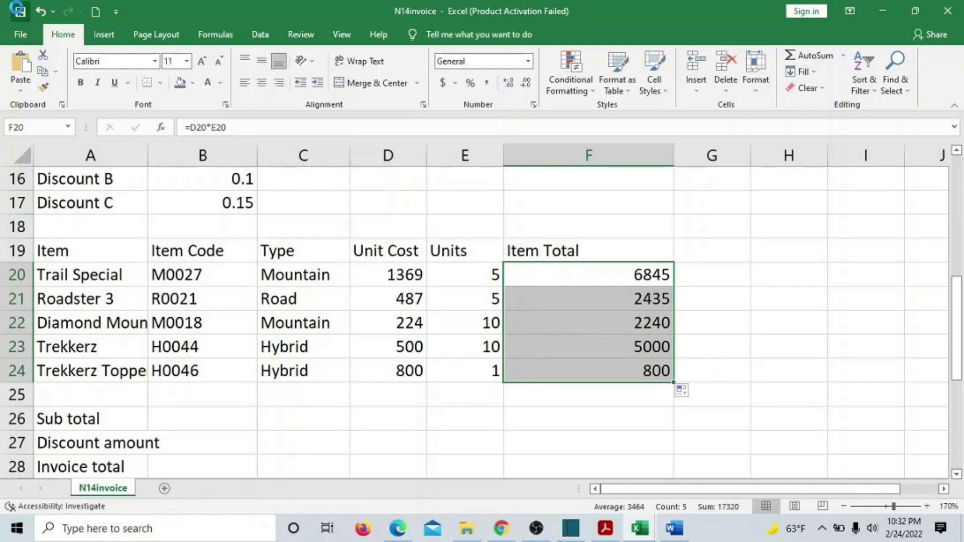
Read task 16 in the question paper PDF and calculate the Sub total in F26 of N14invoice as =SUM(F20:F24).
left_click(602, 527)
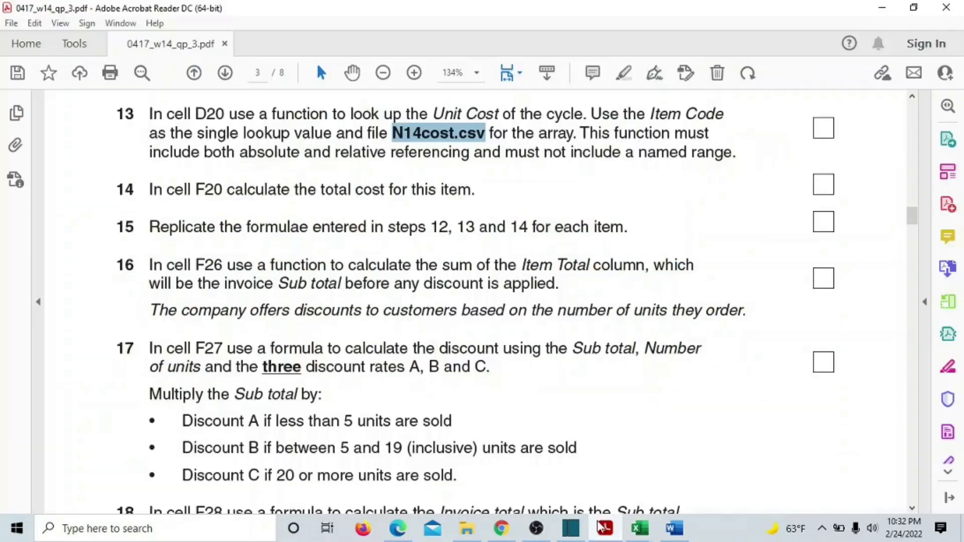
scroll(481, 400, "down", 1)
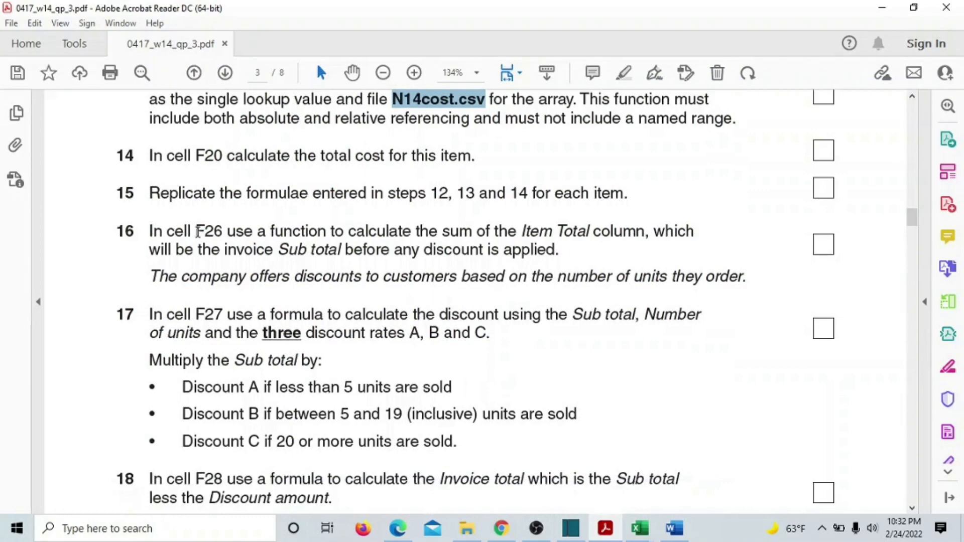
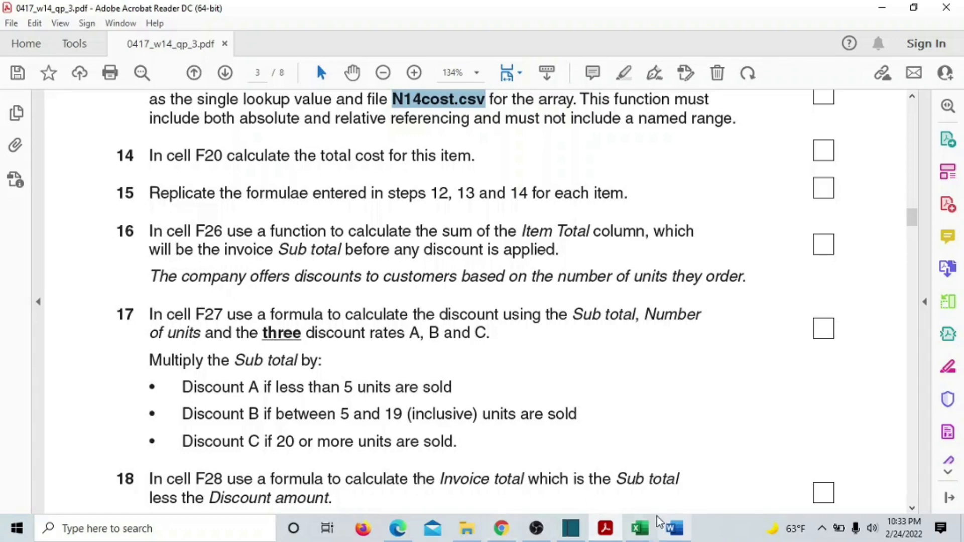
left_click(645, 528)
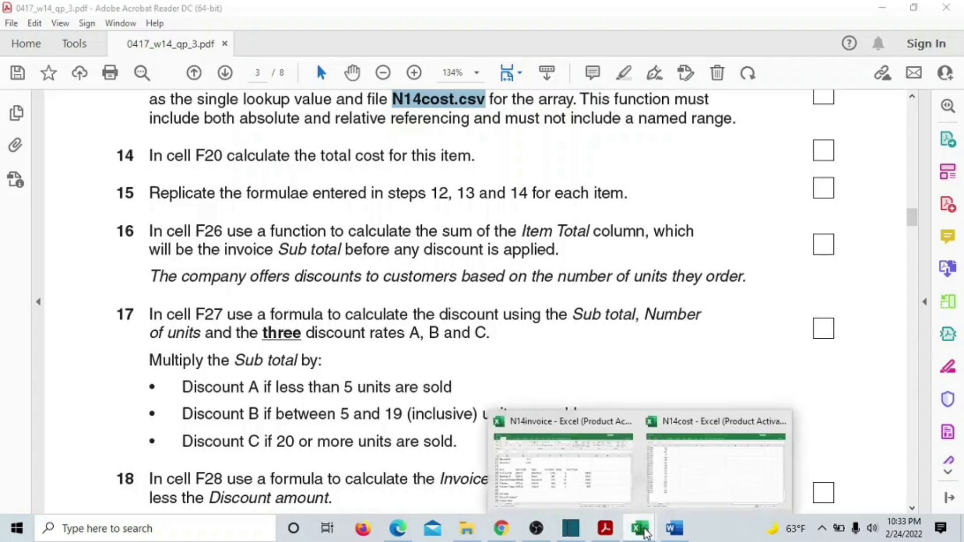
left_click(581, 489)
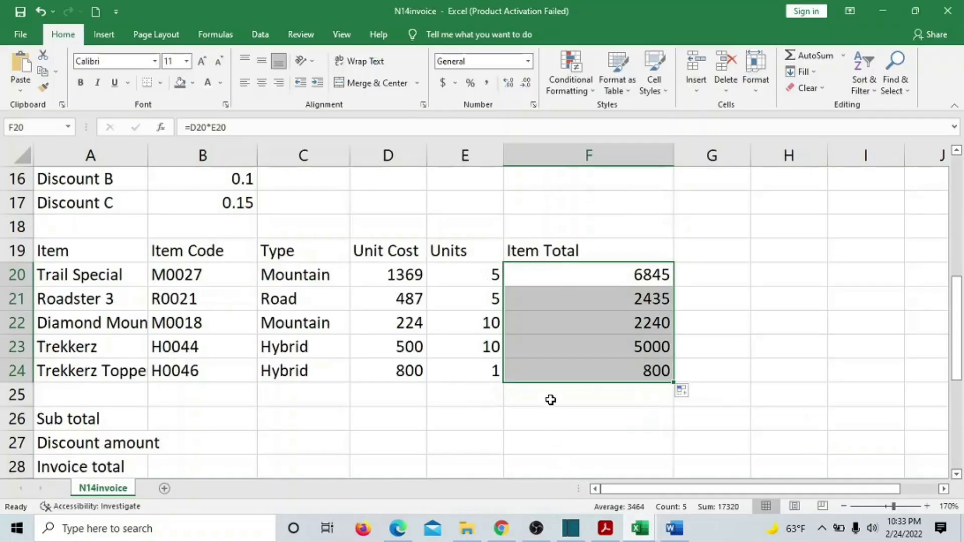
left_click(611, 418)
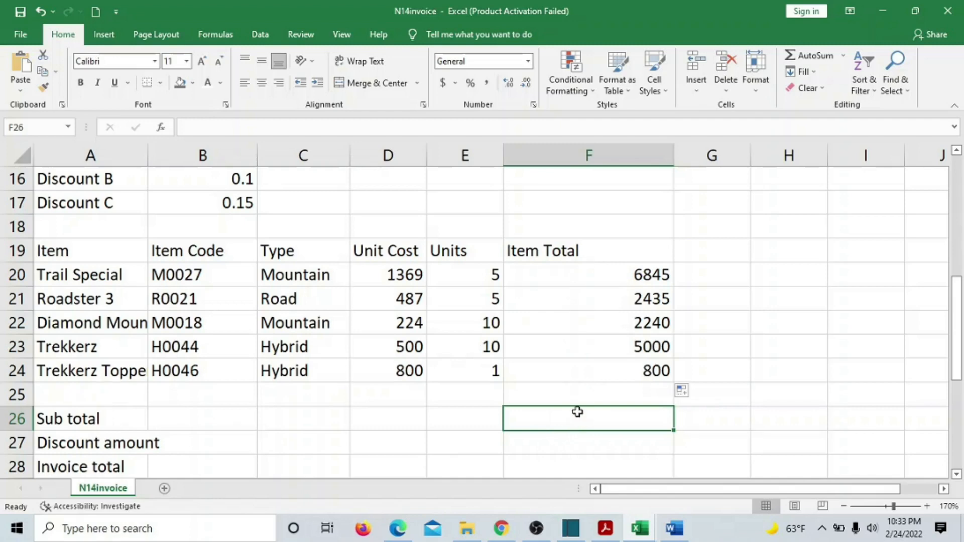
type("=")
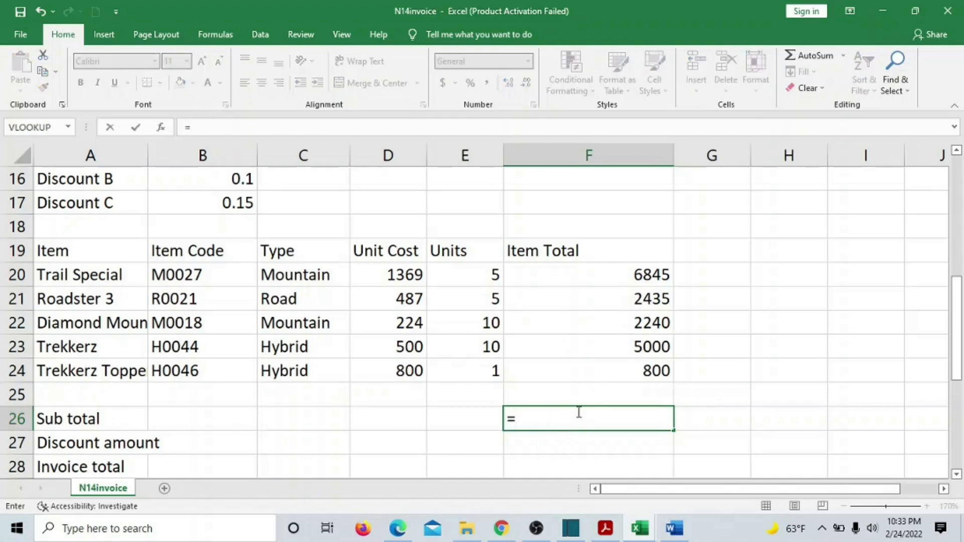
type("SUM(")
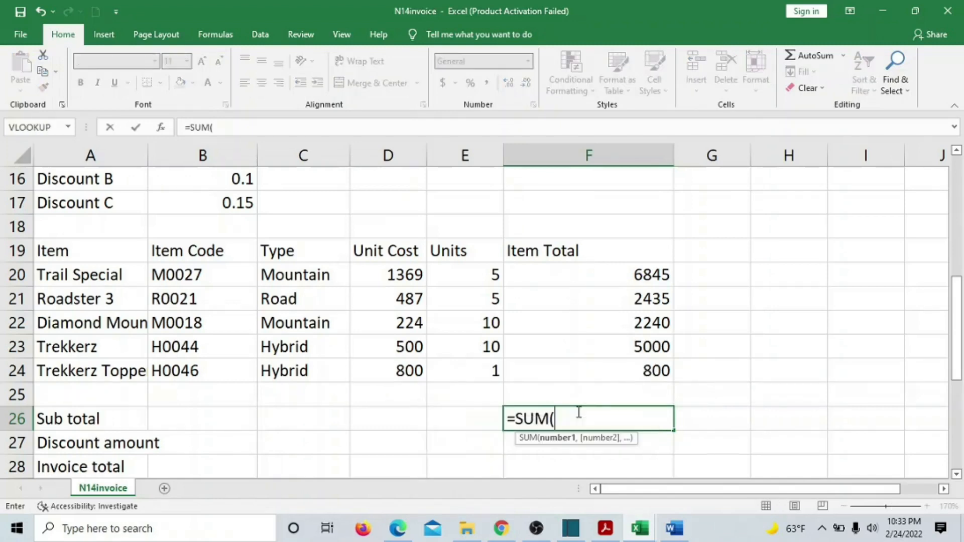
left_click_drag(607, 273, 614, 361)
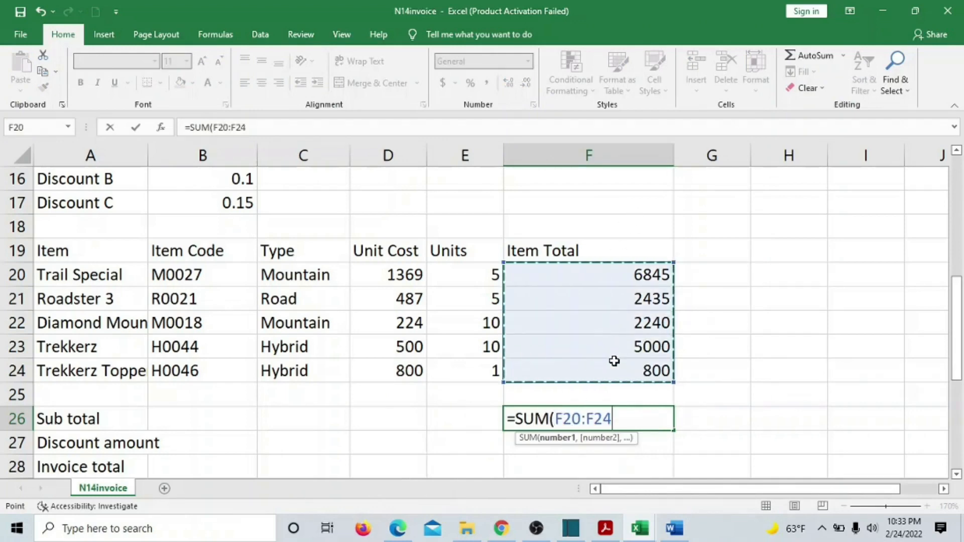
type(")")
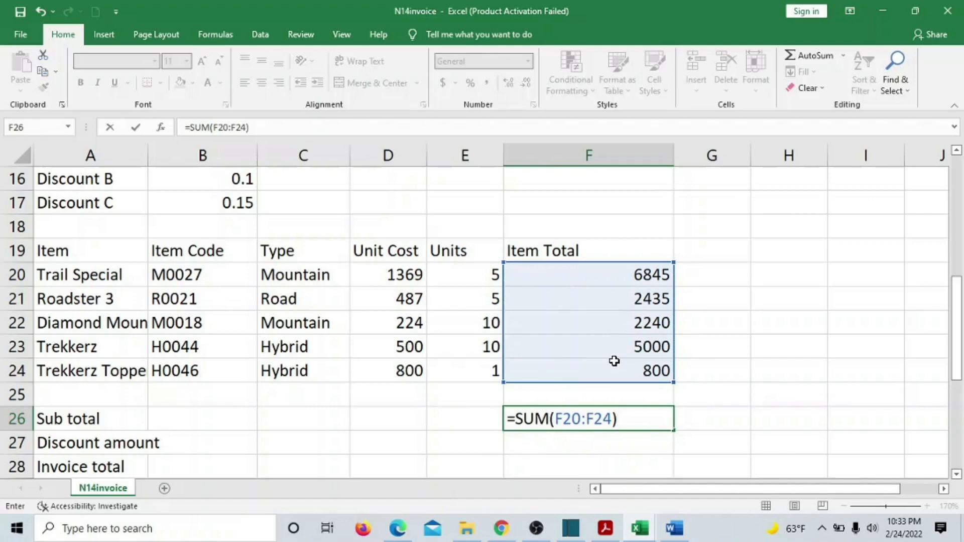
key("Return")
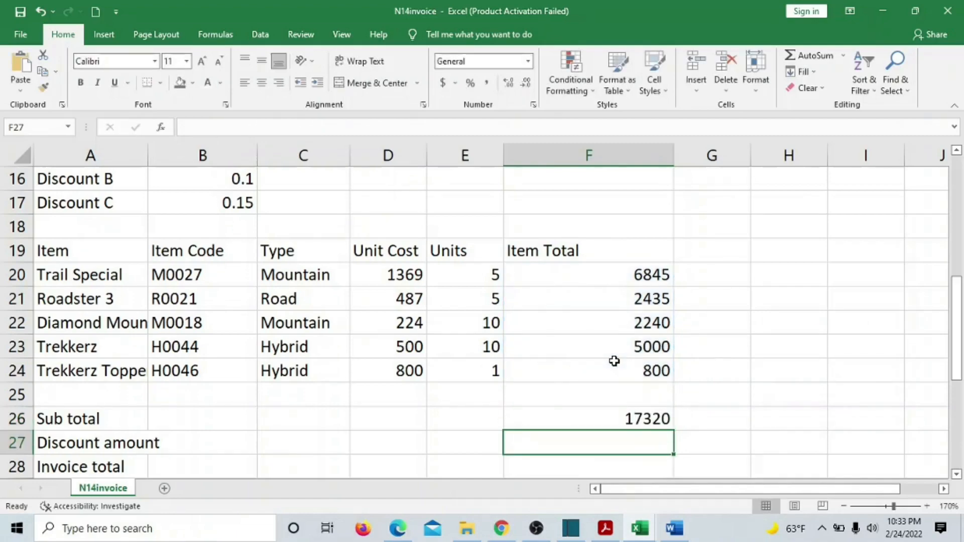
Switch to the question paper PDF and highlight the text of tasks 13 to 16, including the note on discounts.
scroll(614, 361, "down", 2)
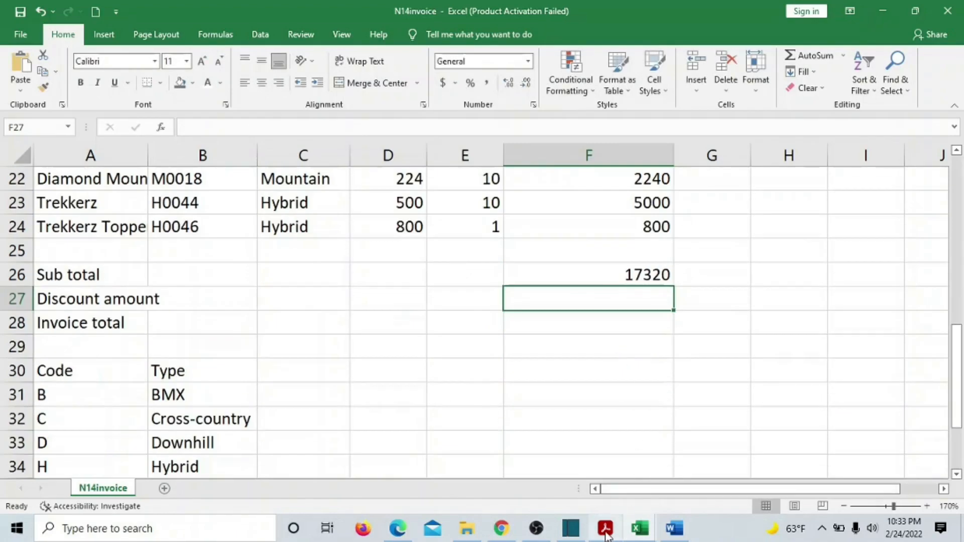
left_click(605, 528)
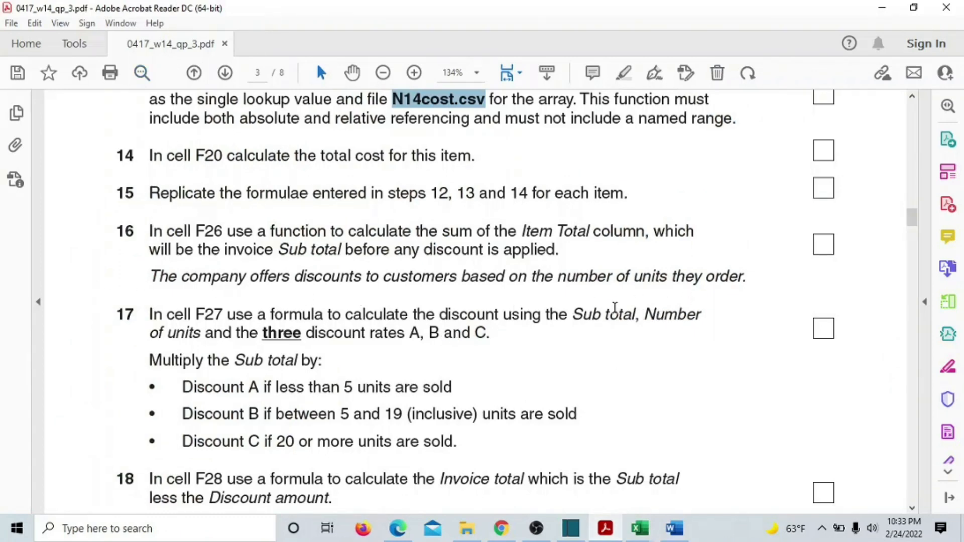
scroll(174, 164, "up", 1)
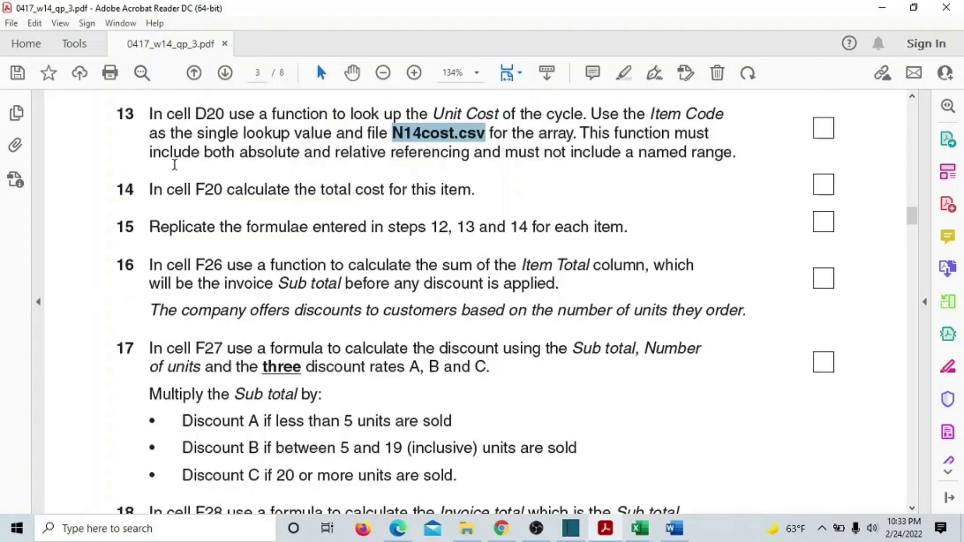
left_click_drag(119, 112, 747, 315)
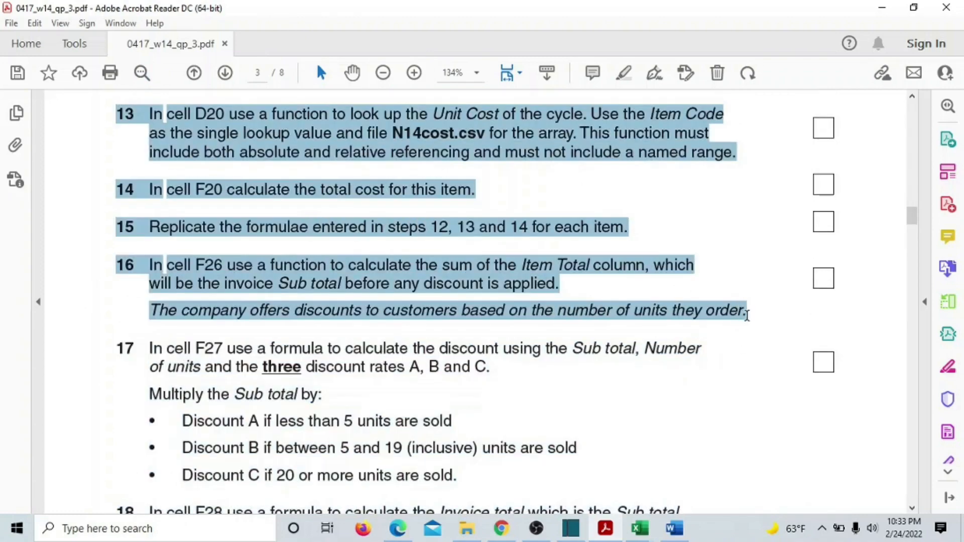
left_click(759, 292)
Examine task 17 in the question paper PDF for the Sub total multiplication and the unit conditions of Discounts A, B and C.
scroll(706, 321, "down", 6)
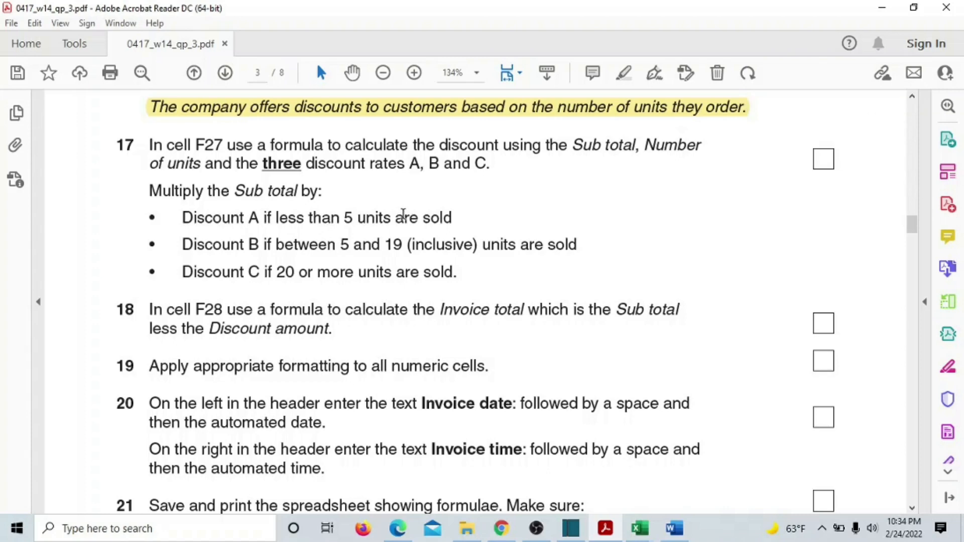
double_click(252, 217)
double_click(253, 246)
left_click_drag(248, 271, 260, 272)
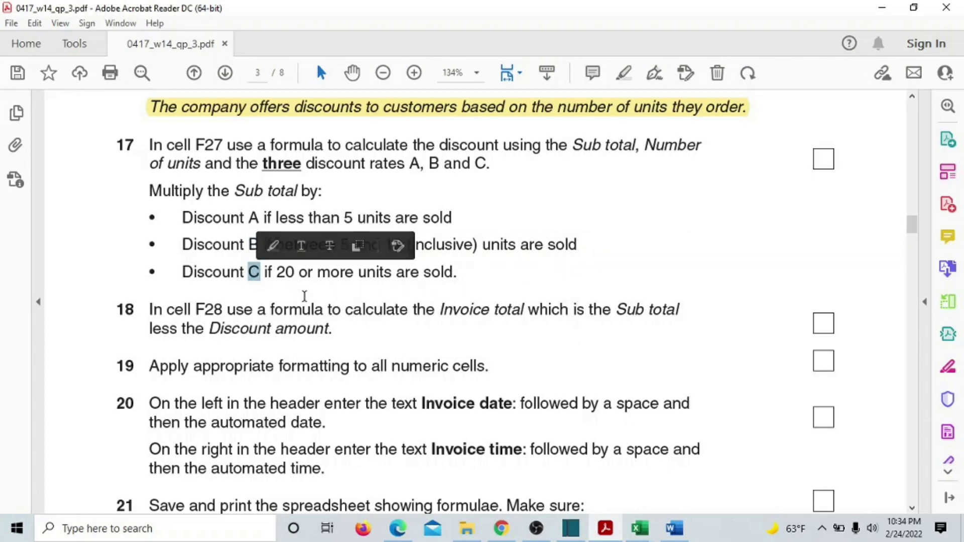
scroll(569, 269, "down", 1)
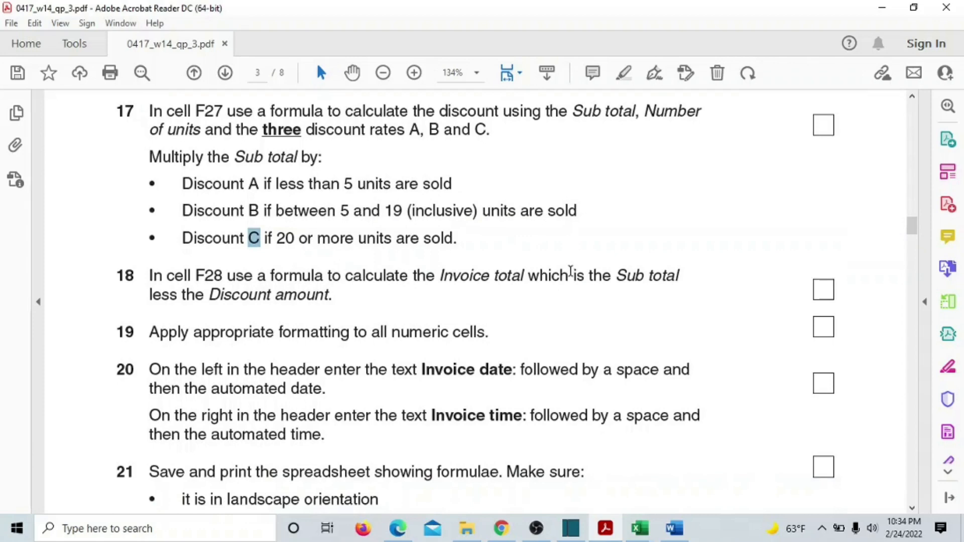
scroll(571, 271, "up", 1)
left_click_drag(117, 144, 490, 267)
left_click(523, 210)
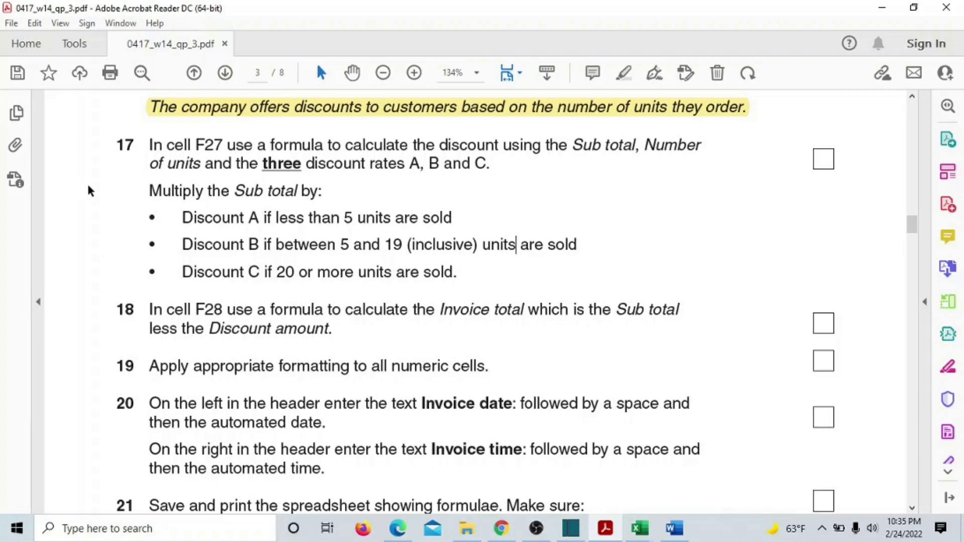
double_click(356, 217)
double_click(359, 244)
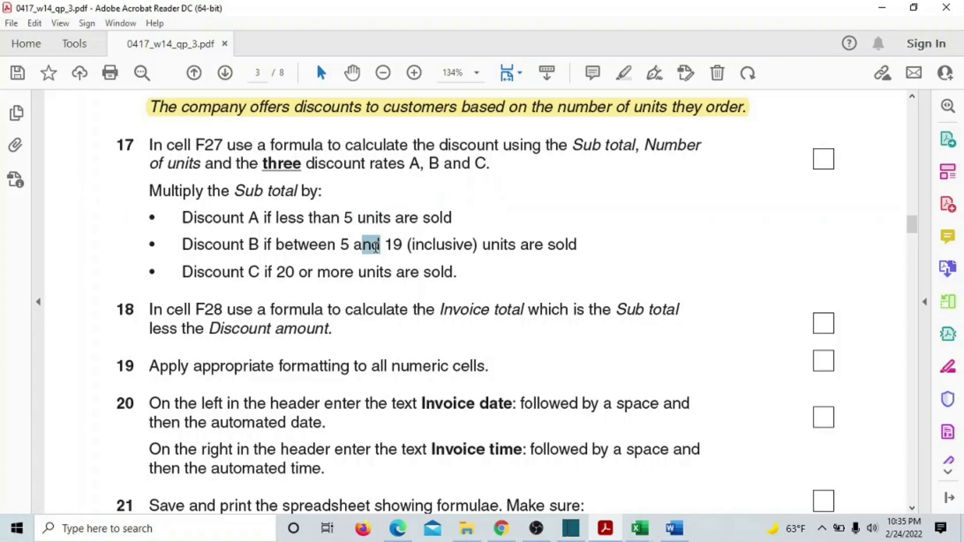
left_click_drag(357, 272, 367, 272)
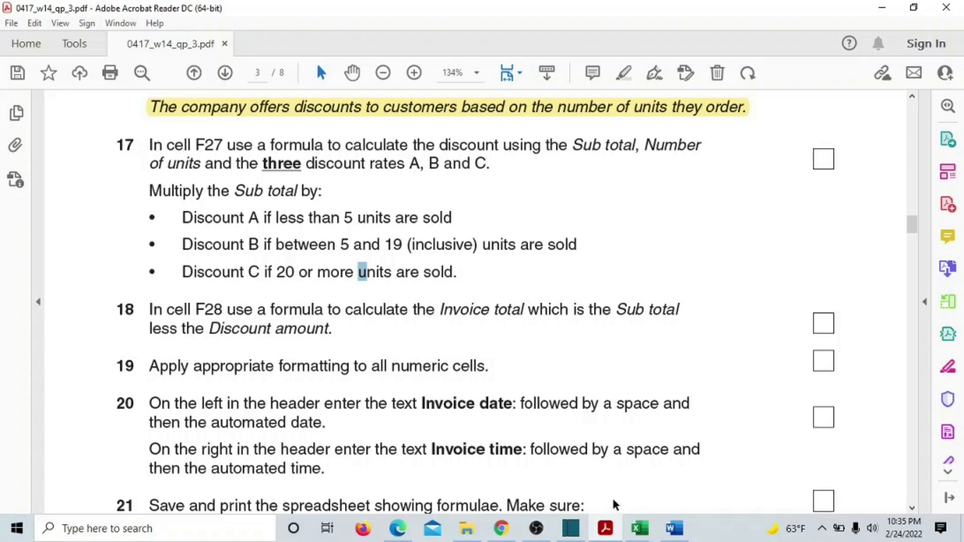
mouse_move(648, 537)
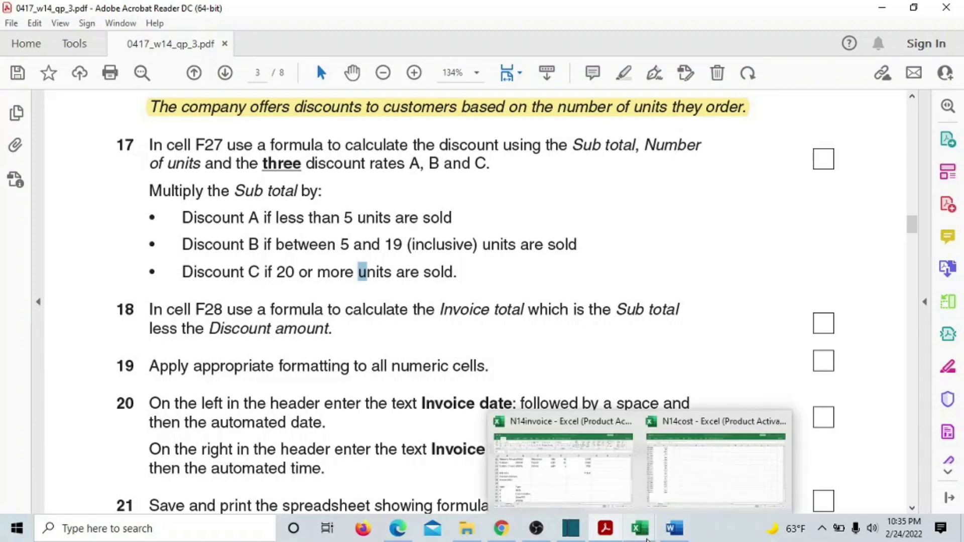
left_click(606, 490)
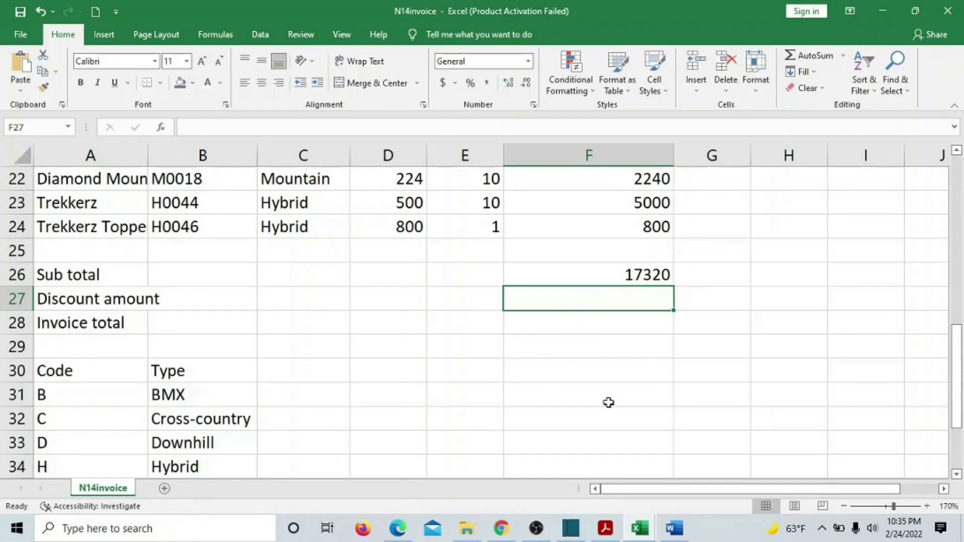
left_click(605, 528)
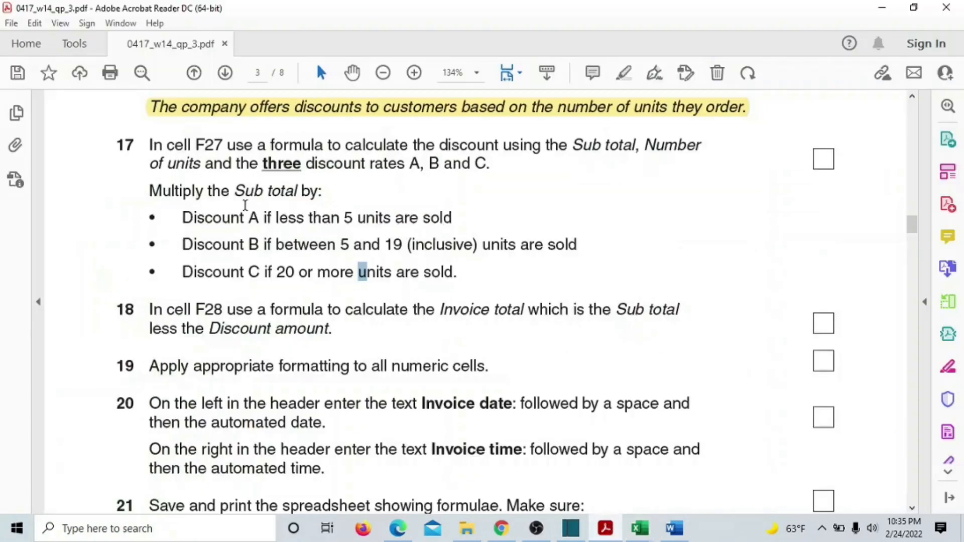
left_click_drag(235, 191, 300, 191)
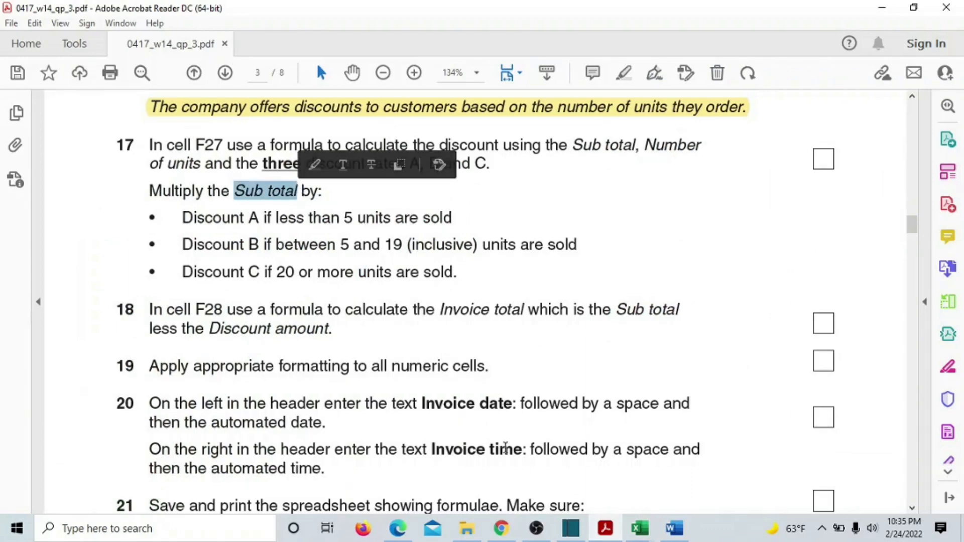
Switch to the N14invoice workbook and begin the Discount amount formula in F27 with =F26*IF(.
left_click(640, 527)
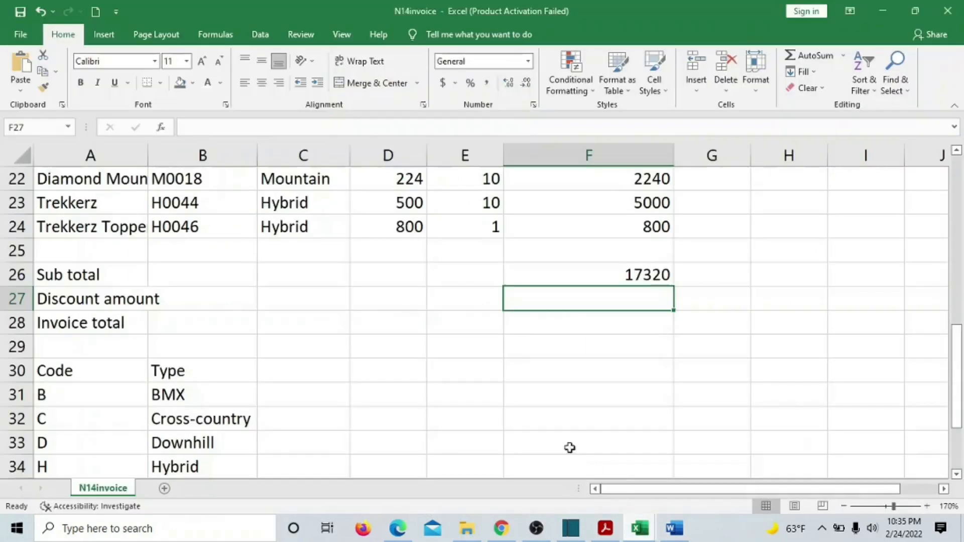
left_click(563, 467)
type("=")
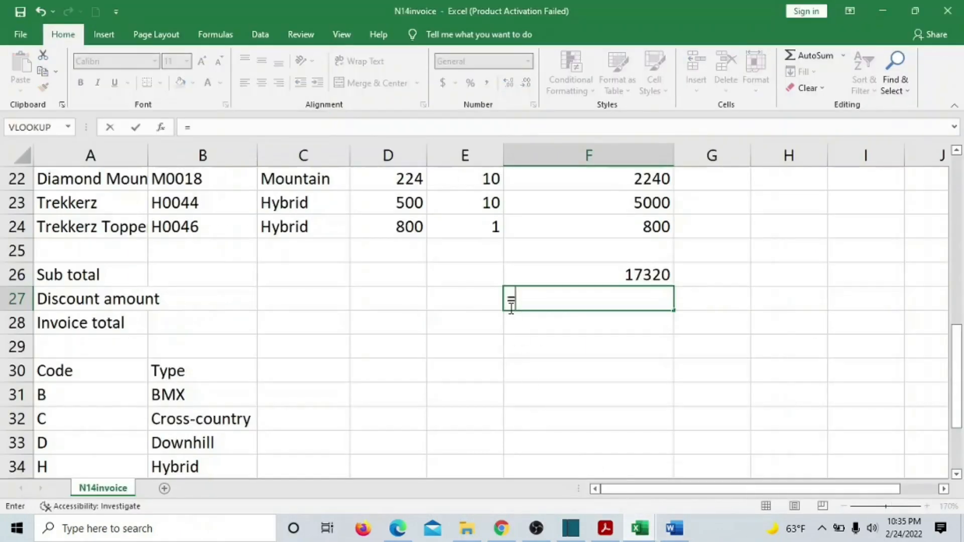
left_click(579, 275)
type("*")
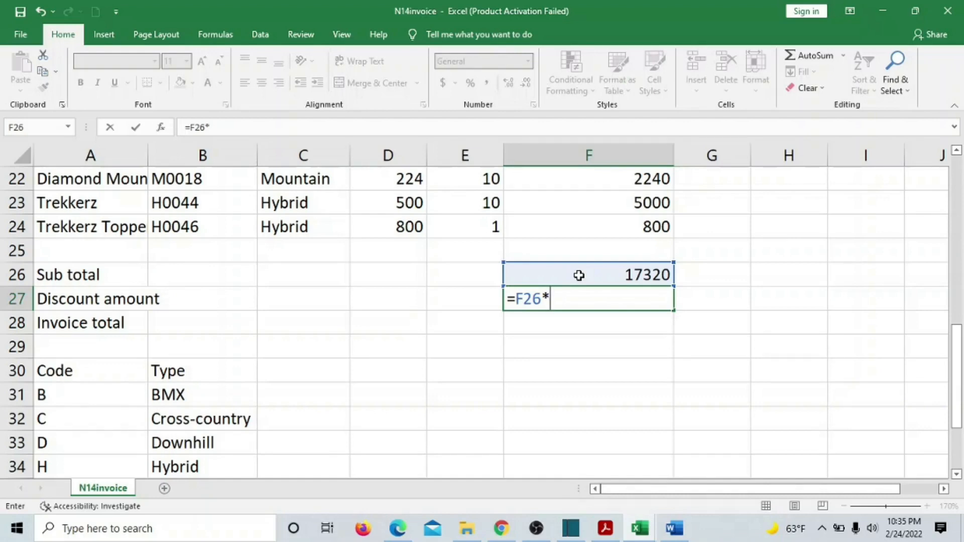
type("IF")
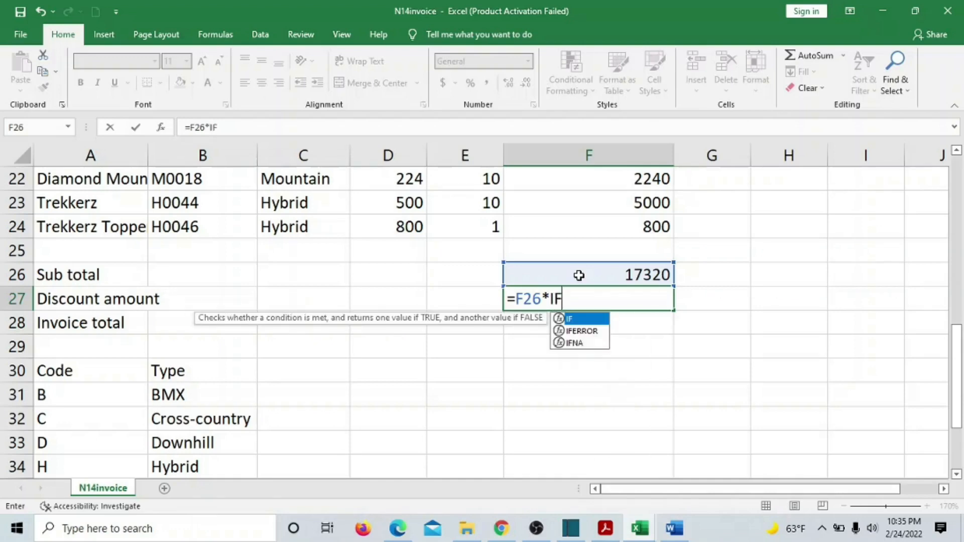
type("(")
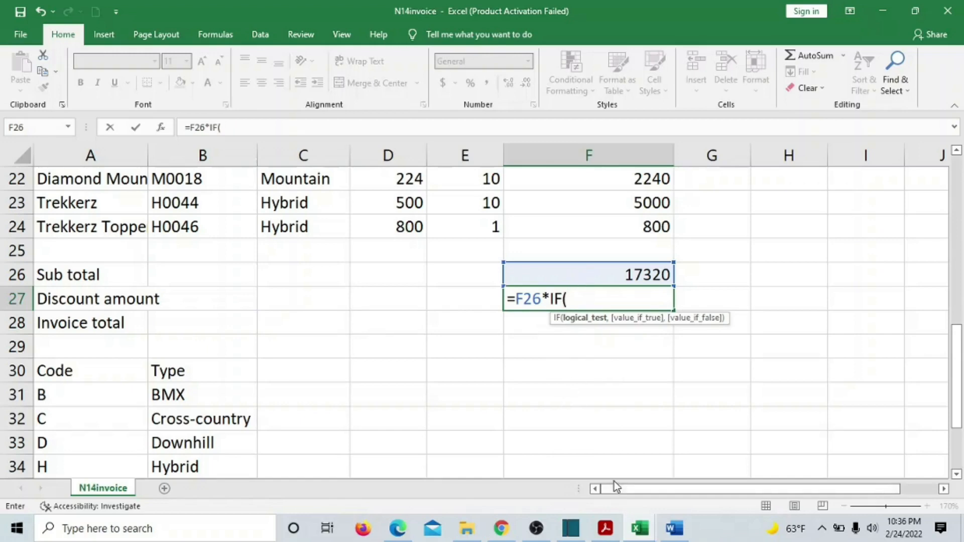
Check the unit conditions of task 17 in the question paper PDF and enter B12<5 as the IF condition in the F27 formula.
scroll(331, 371, "up", 5)
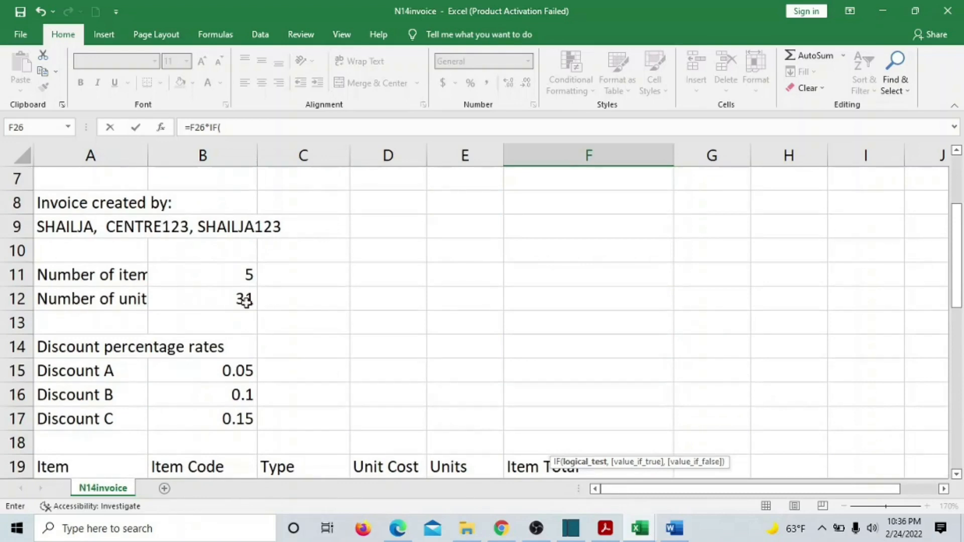
left_click(600, 531)
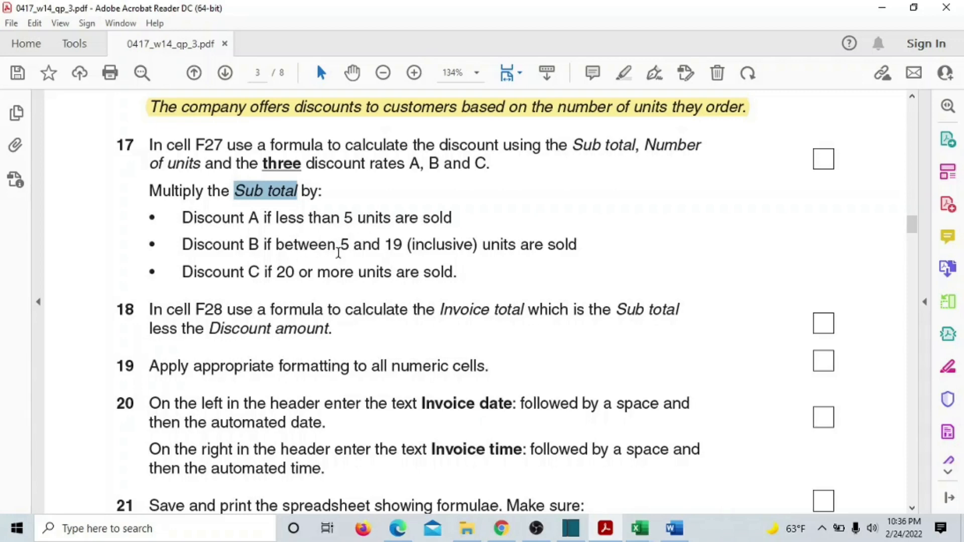
left_click_drag(277, 272, 283, 273)
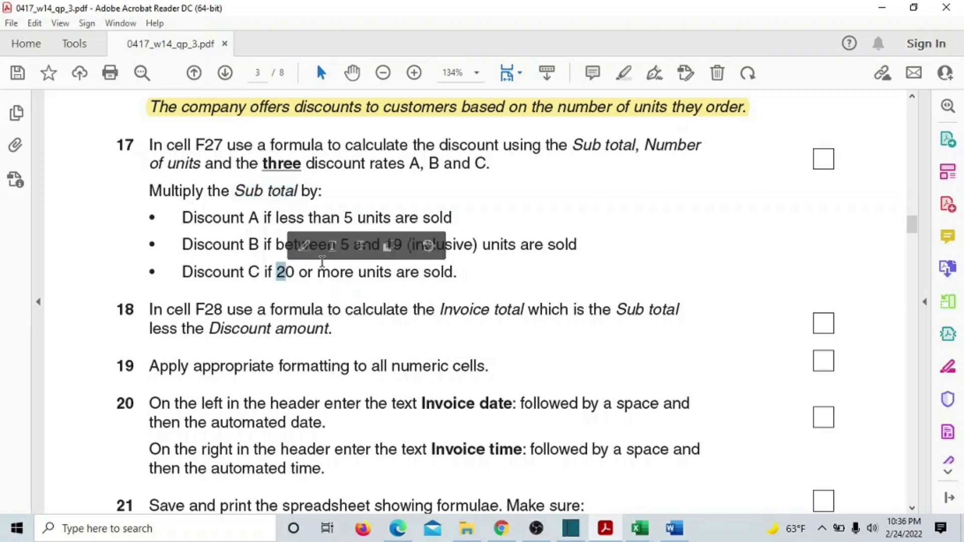
mouse_move(639, 528)
left_click(618, 477)
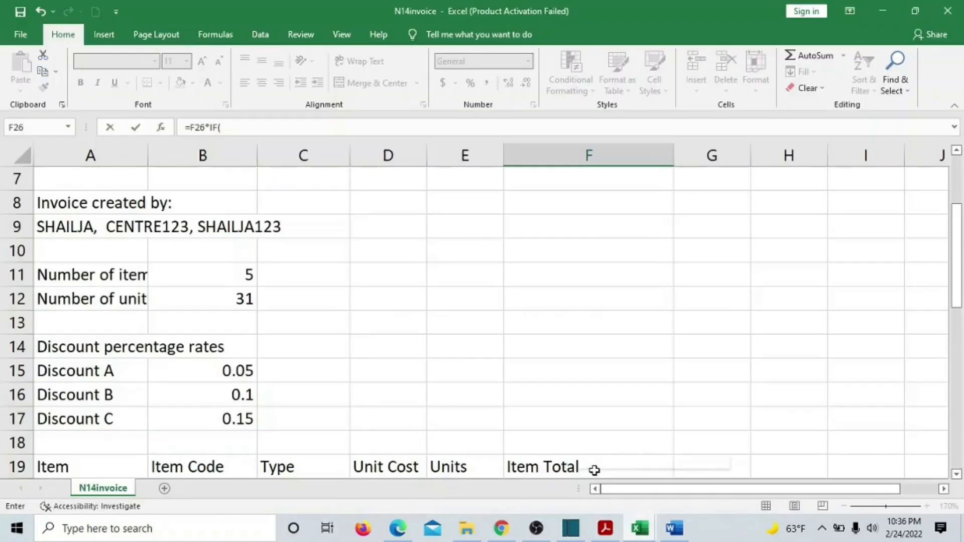
scroll(478, 369, "down", 1)
scroll(477, 368, "down", 2)
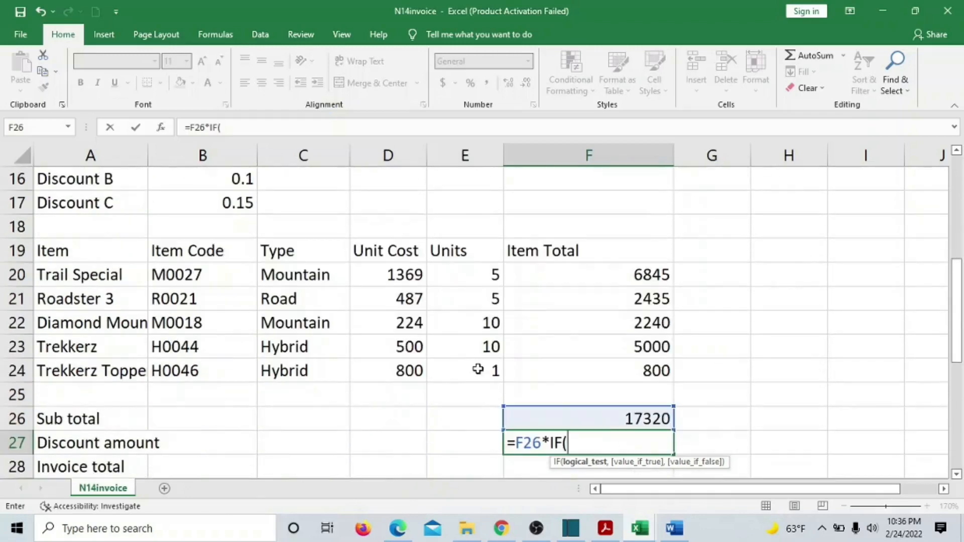
scroll(232, 217, "up", 2)
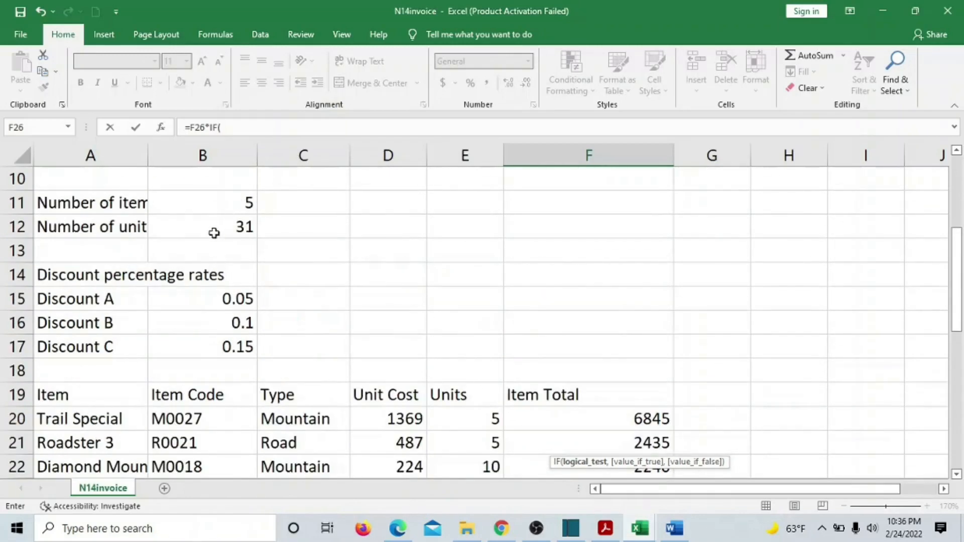
left_click(216, 228)
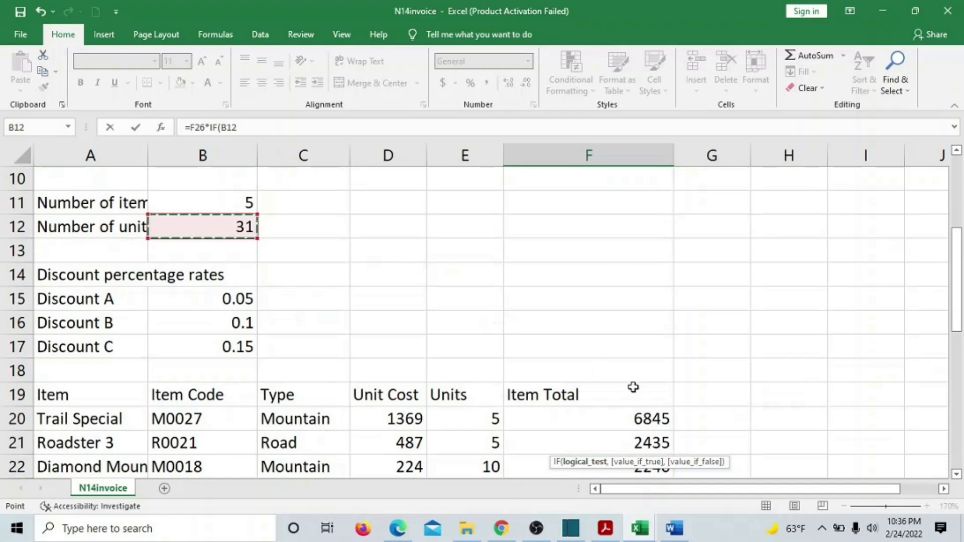
scroll(633, 385, "down", 4)
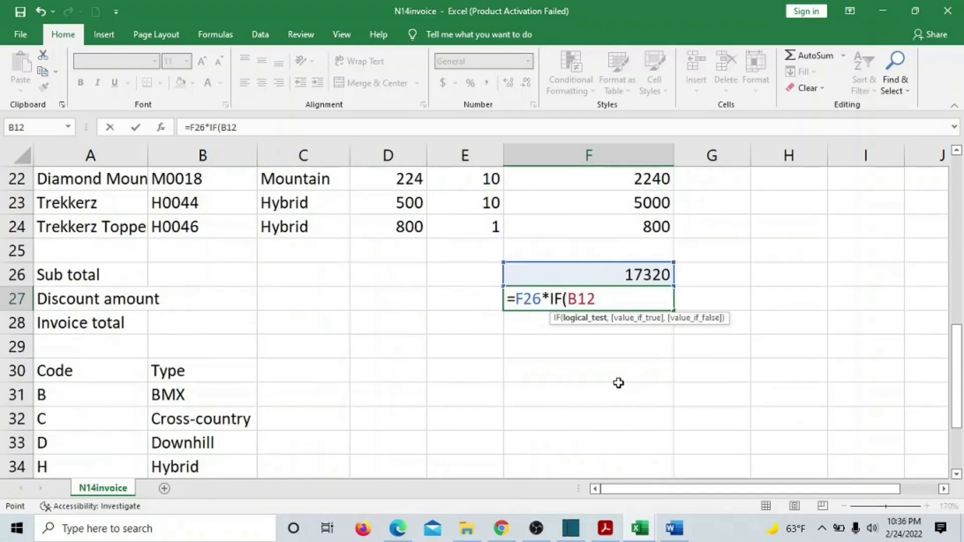
type("<5,")
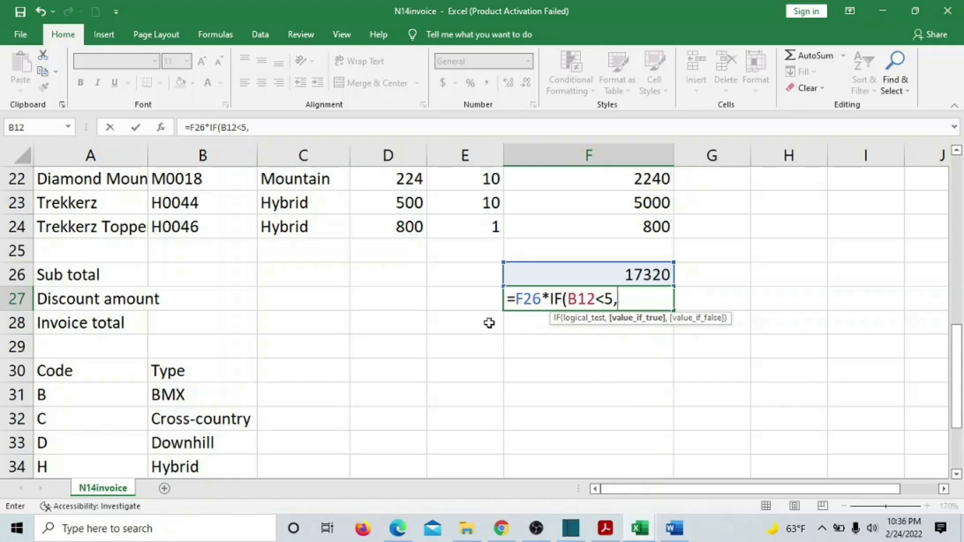
Add the Discount A rate in B15 as the value if true in the F27 formula.
scroll(489, 322, "up", 4)
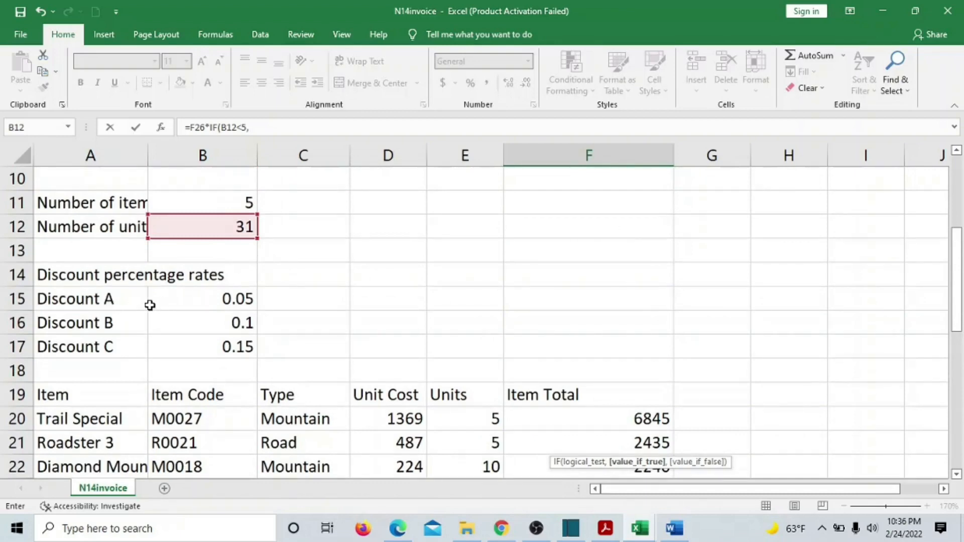
left_click(212, 299)
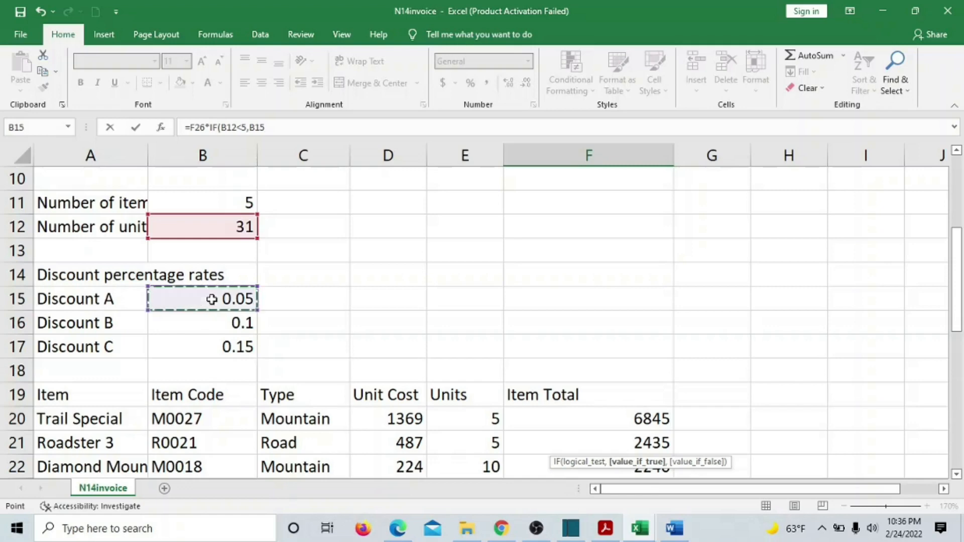
scroll(542, 356, "down", 4)
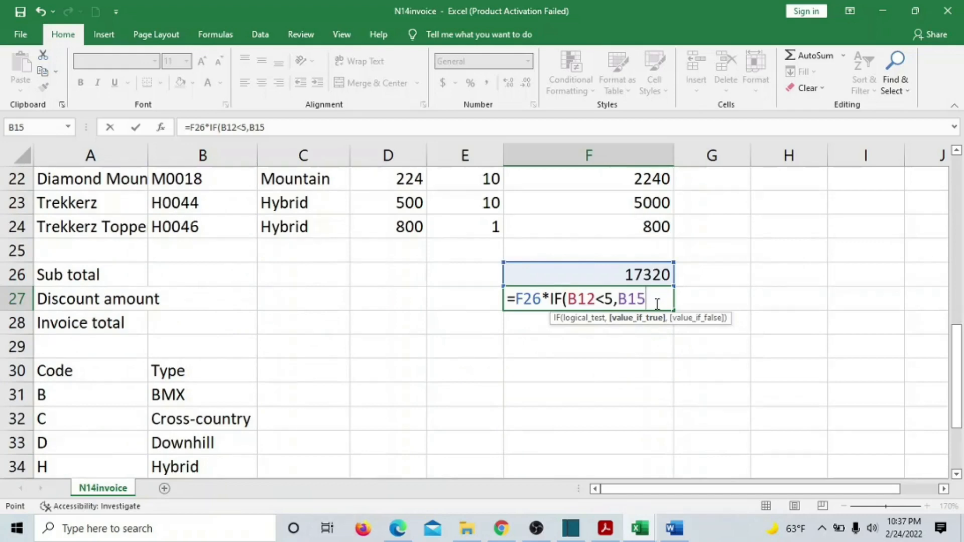
Review the Discount A and B conditions in the question paper PDF and start a nested IF as the value if false in N14invoice's F27 formula.
left_click(605, 529)
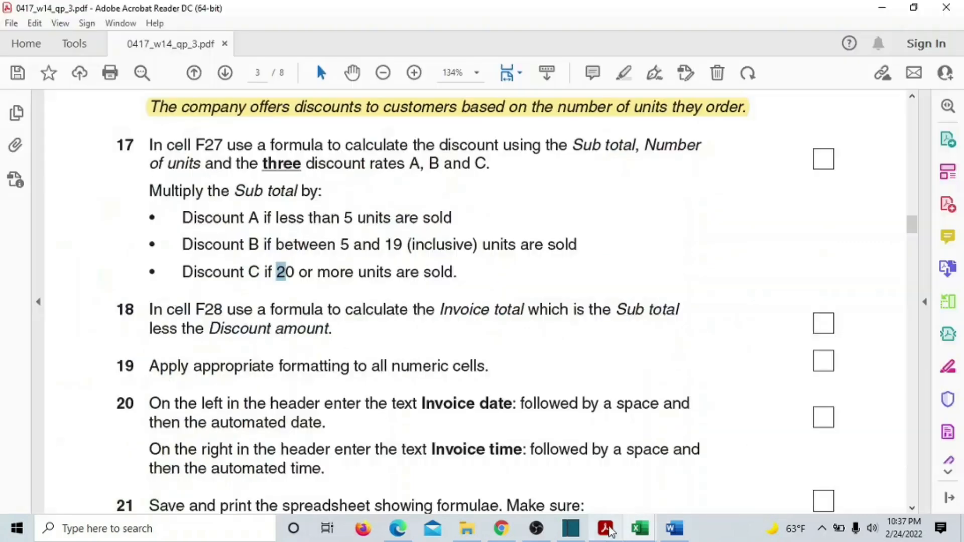
left_click_drag(276, 217, 453, 218)
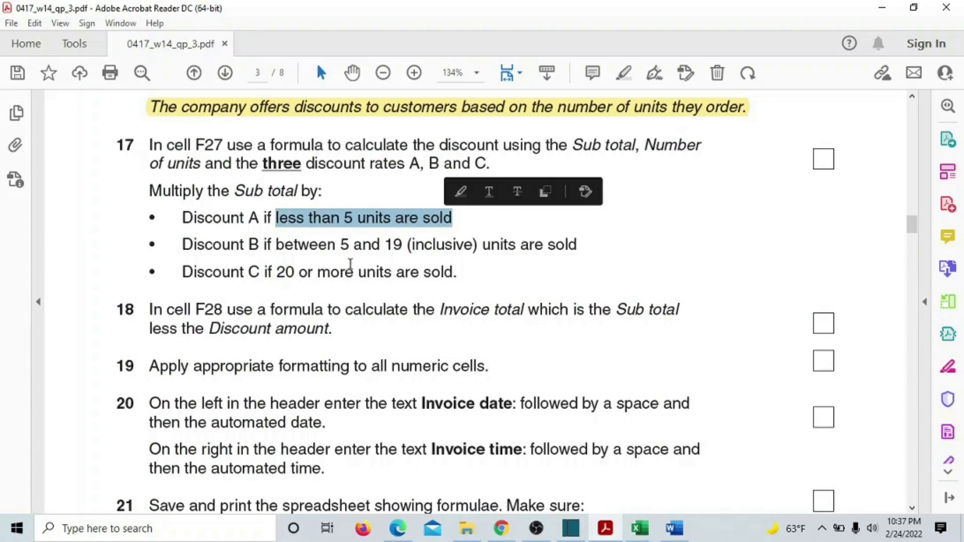
left_click_drag(340, 244, 474, 246)
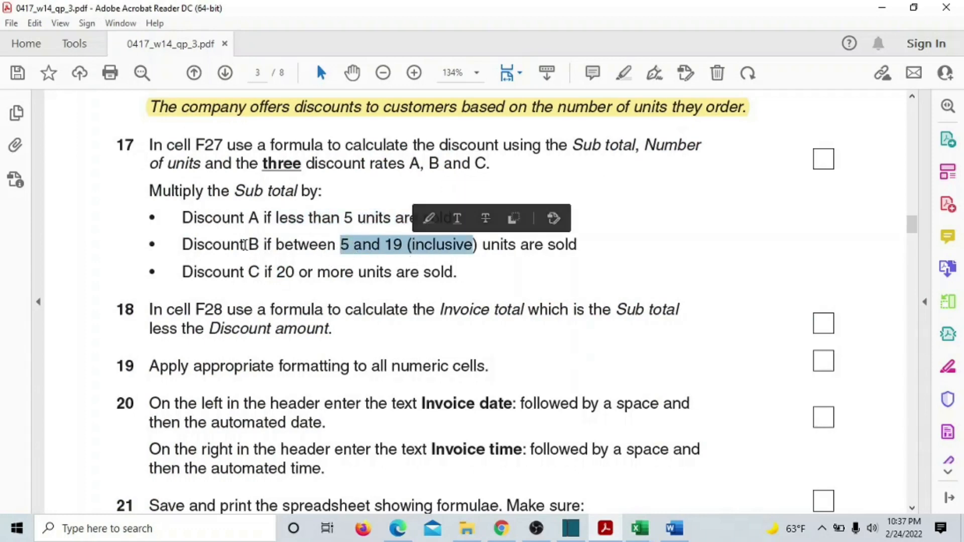
mouse_move(637, 529)
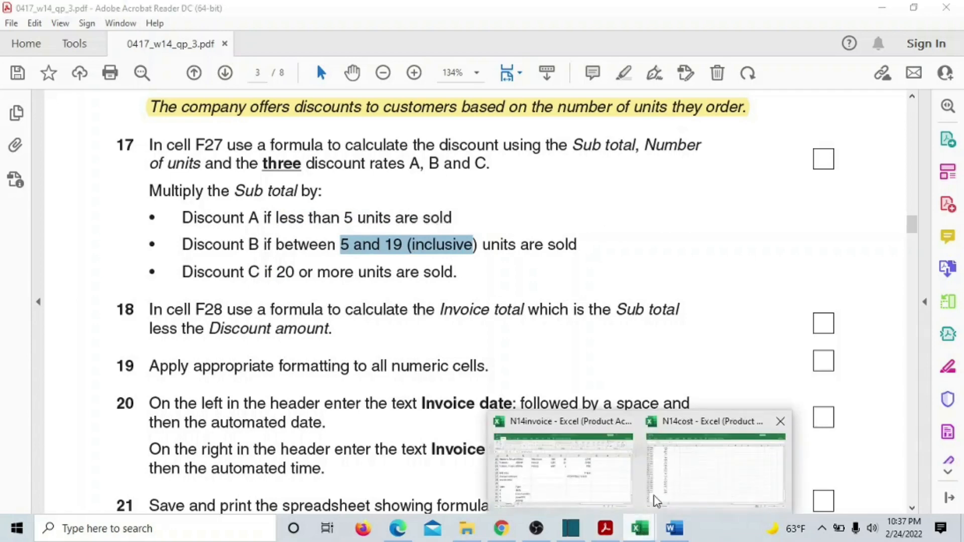
left_click(590, 471)
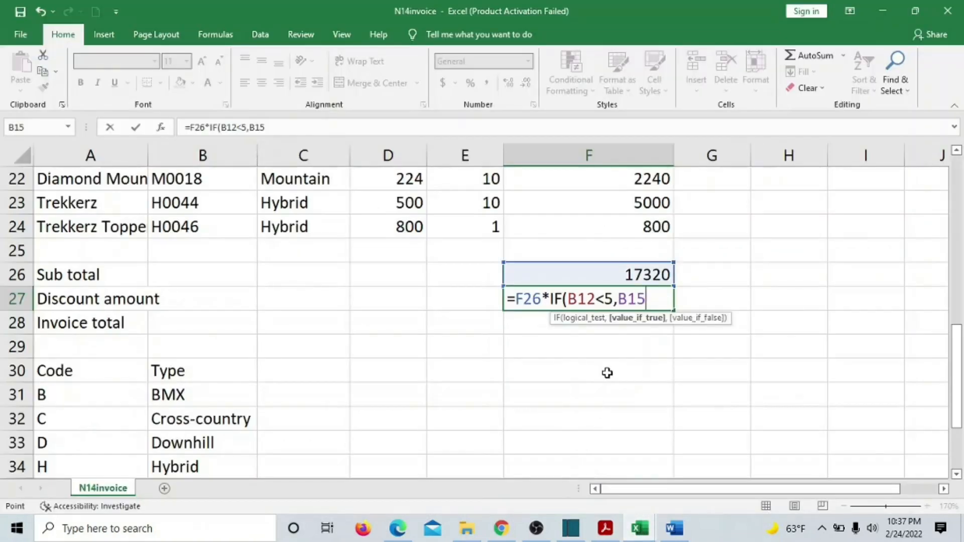
type(", IF")
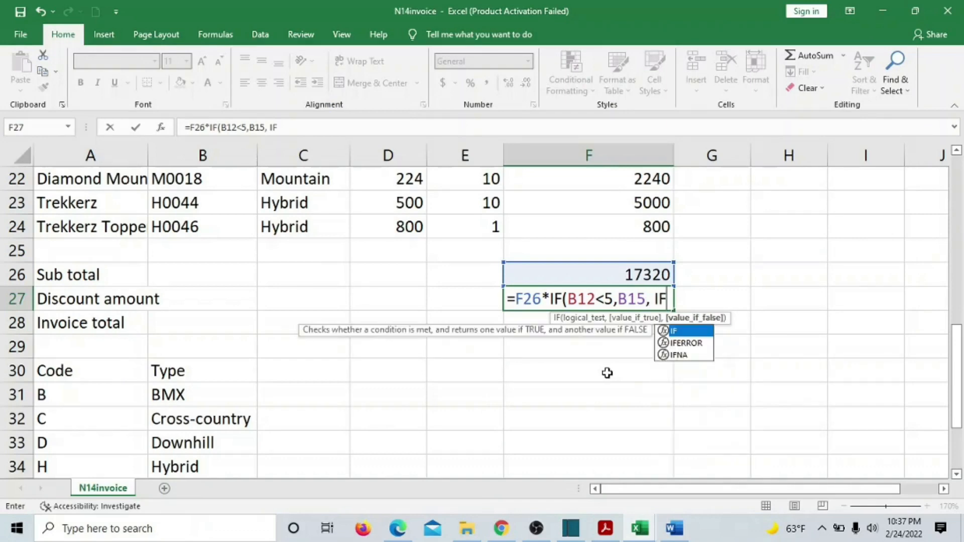
type("(")
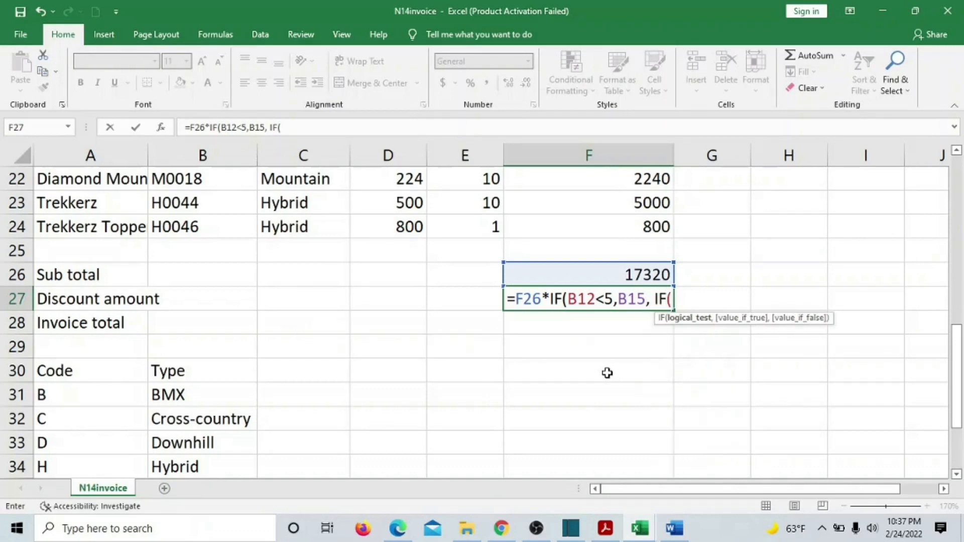
Enter B12<20 as the logical test of the nested IF, referencing the Number of units cell.
scroll(471, 357, "up", 7)
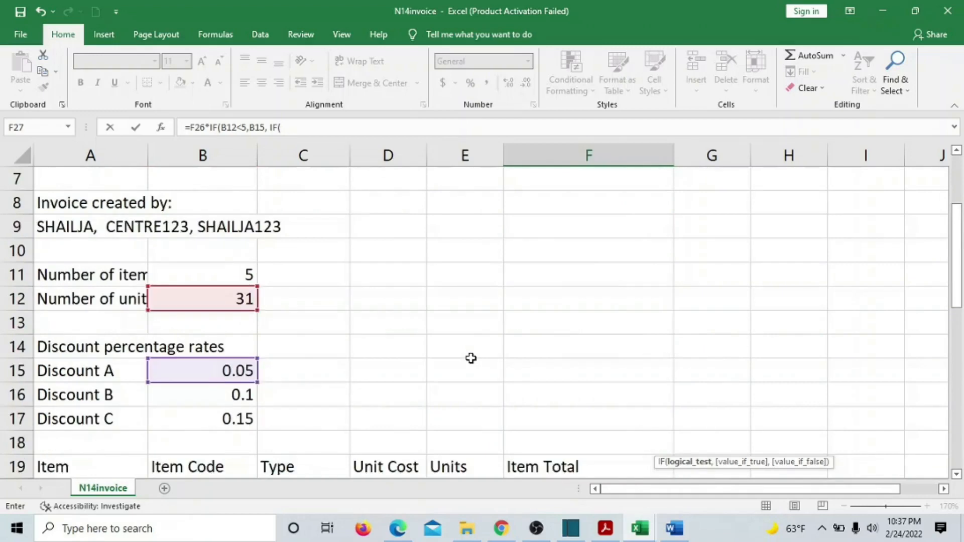
scroll(251, 409, "down", 1)
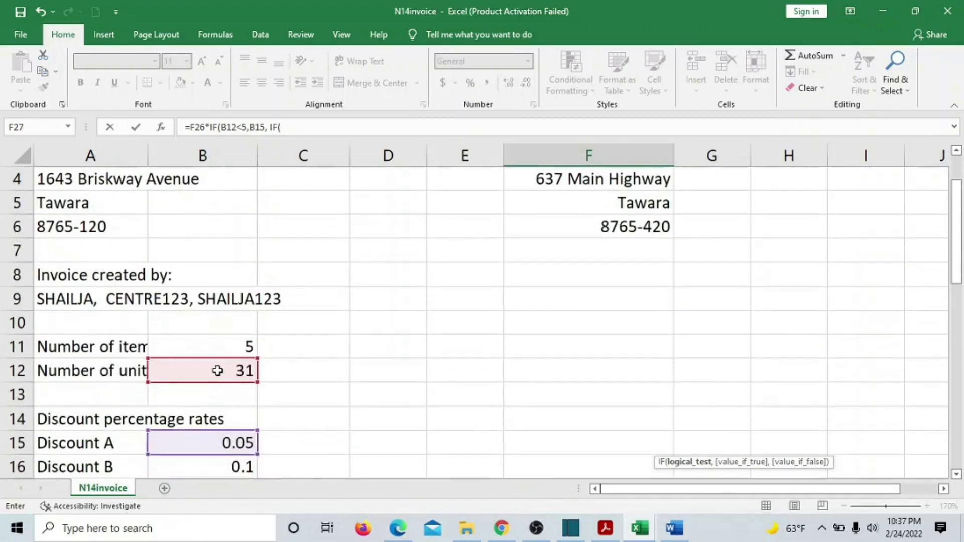
left_click(213, 426)
scroll(507, 394, "down", 2)
scroll(507, 394, "down", 3)
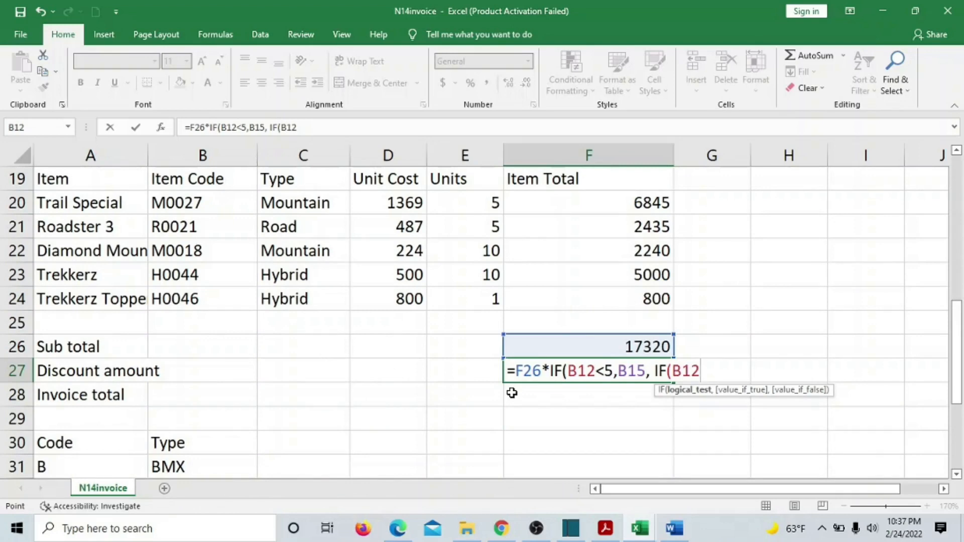
type("<20")
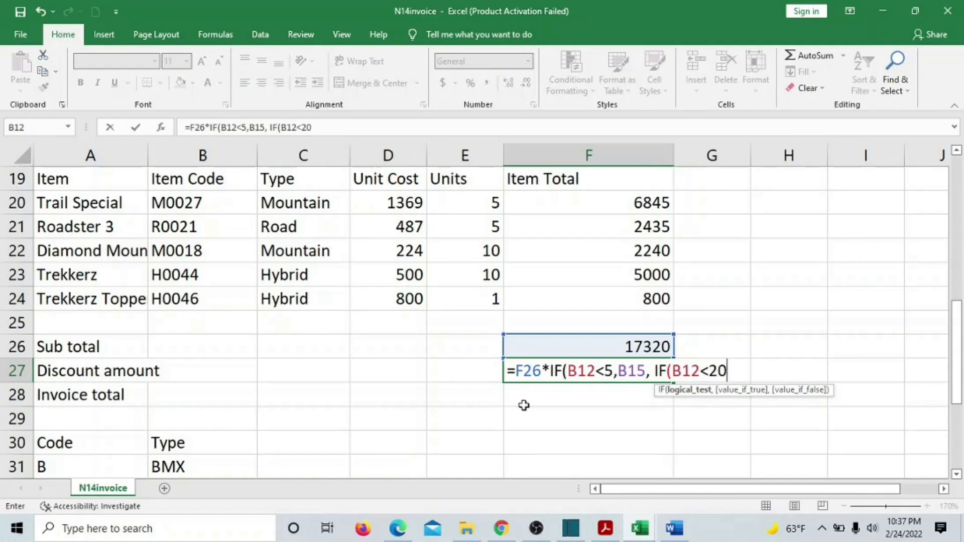
Recheck the Discount B range in the question paper PDF and add B16 as the nested IF's value if true in N14invoice.
left_click(639, 528)
left_click(606, 528)
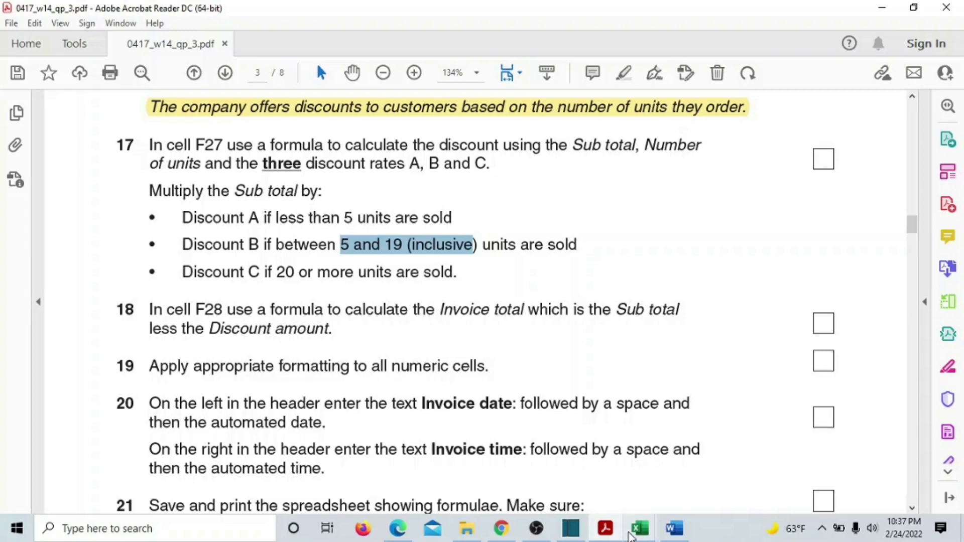
mouse_move(636, 533)
left_click(602, 472)
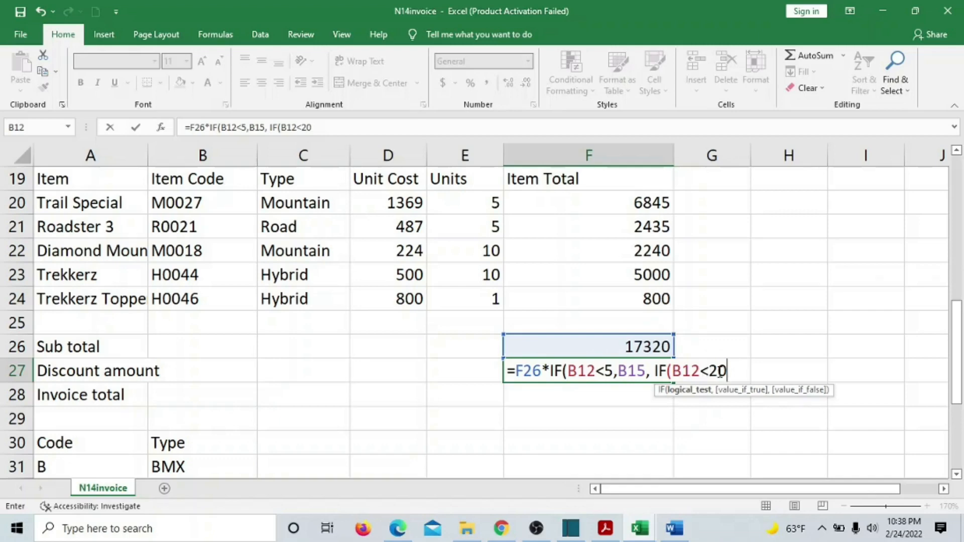
type(",")
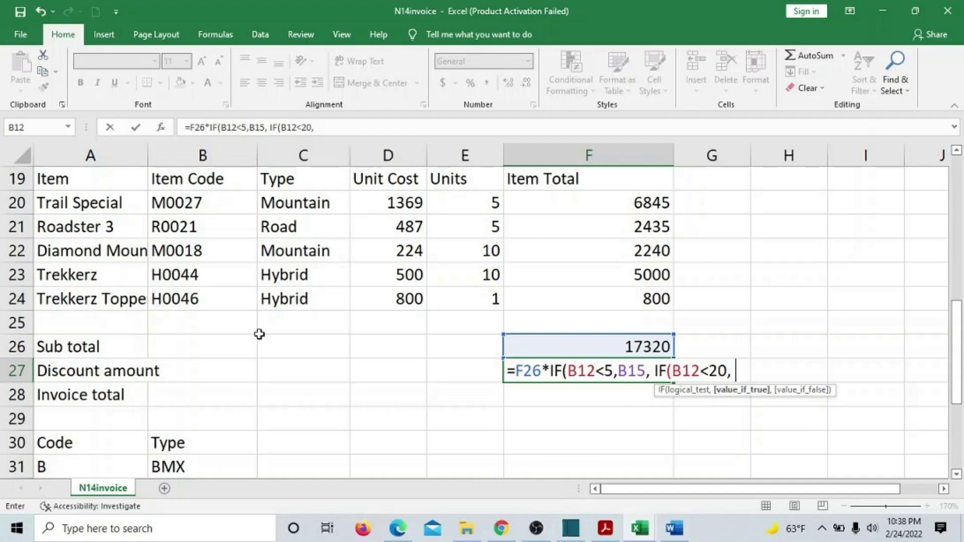
scroll(204, 370, "up", 4)
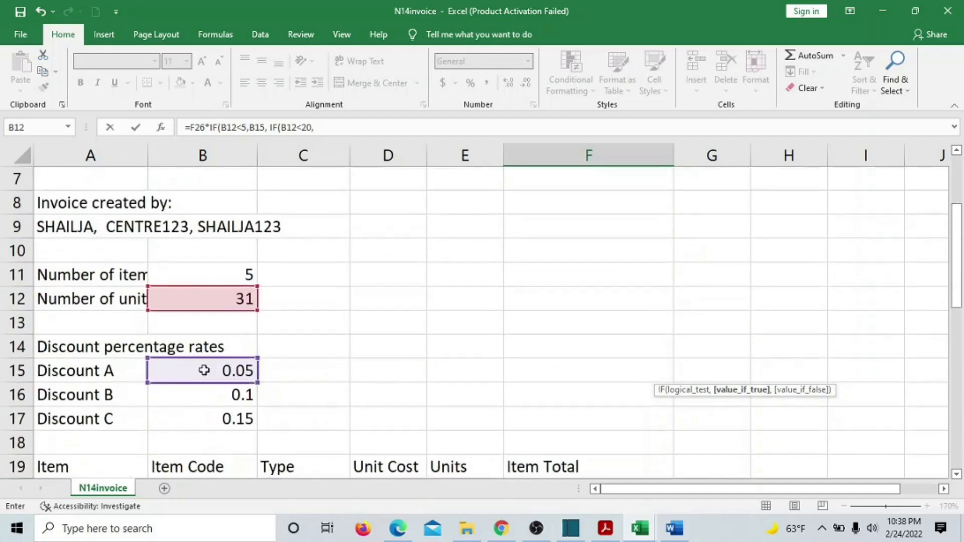
left_click(200, 397)
scroll(567, 450, "down", 4)
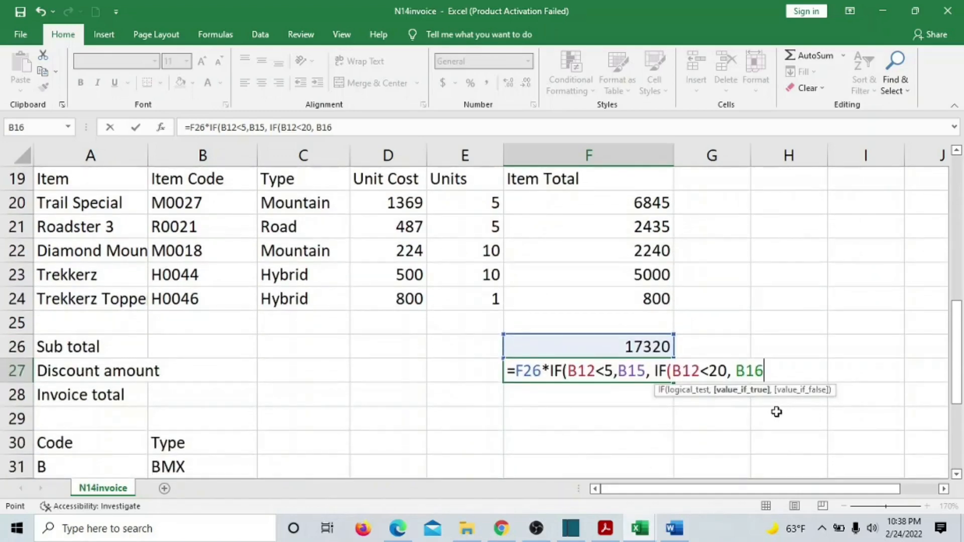
Add the Discount C rate in B17 as the nested IF's value if false and complete the F27 formula.
type(",")
scroll(482, 348, "up", 3)
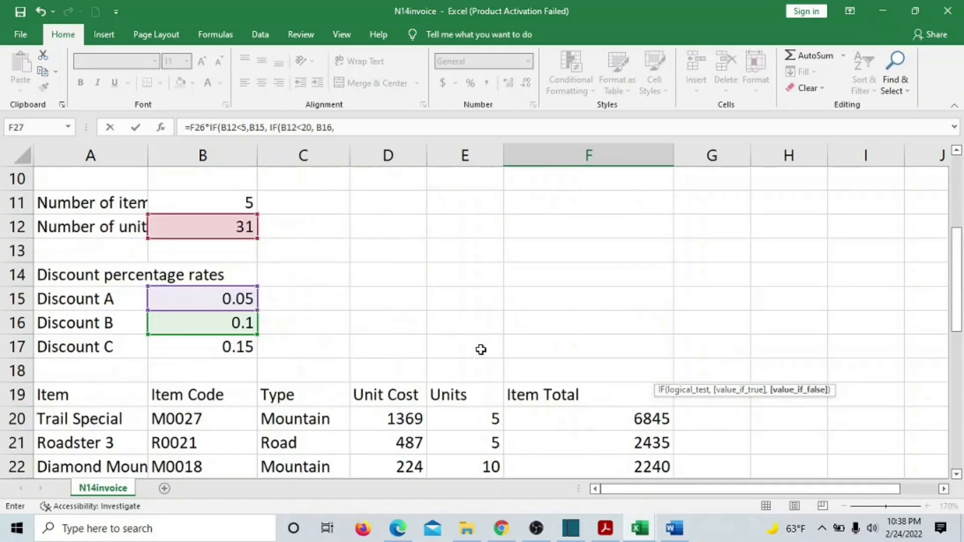
left_click(234, 346)
scroll(621, 404, "down", 4)
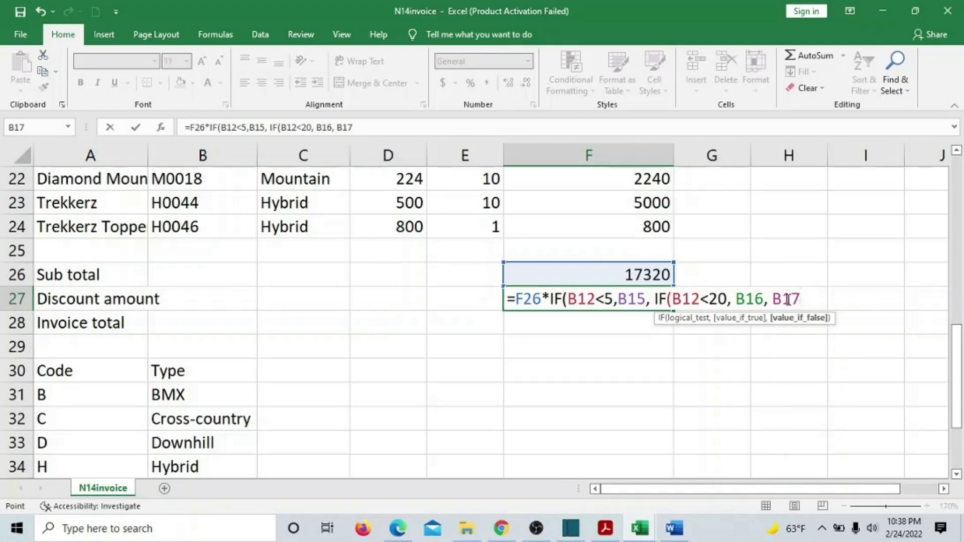
type(")")
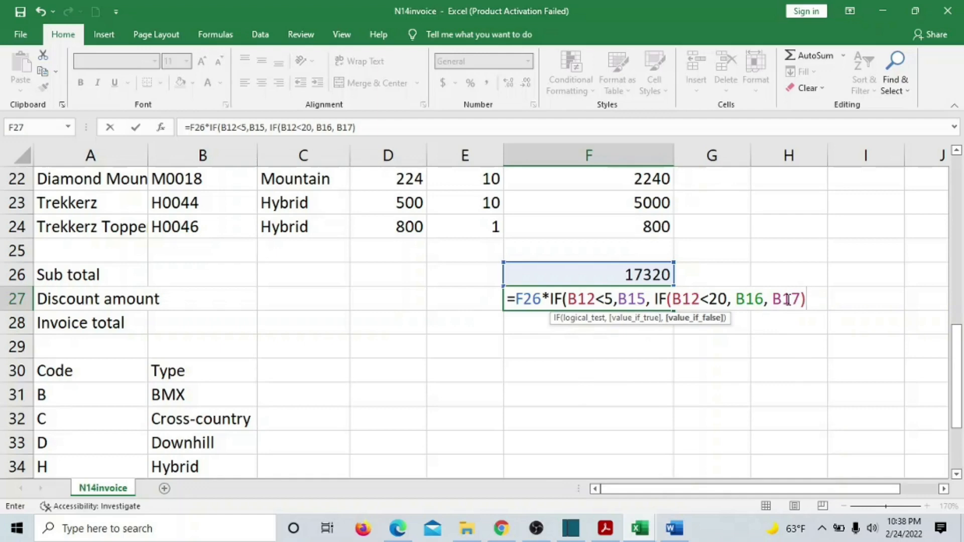
type(")")
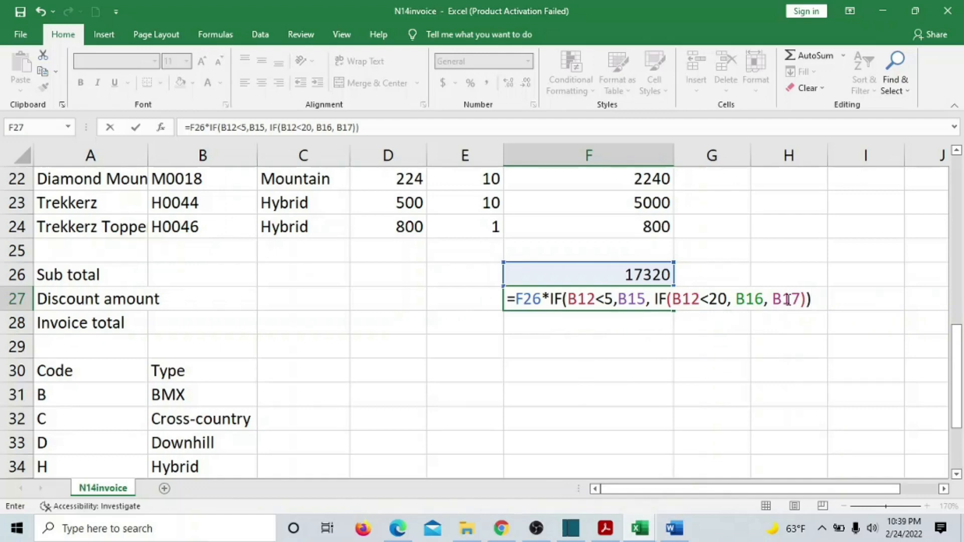
key("Return")
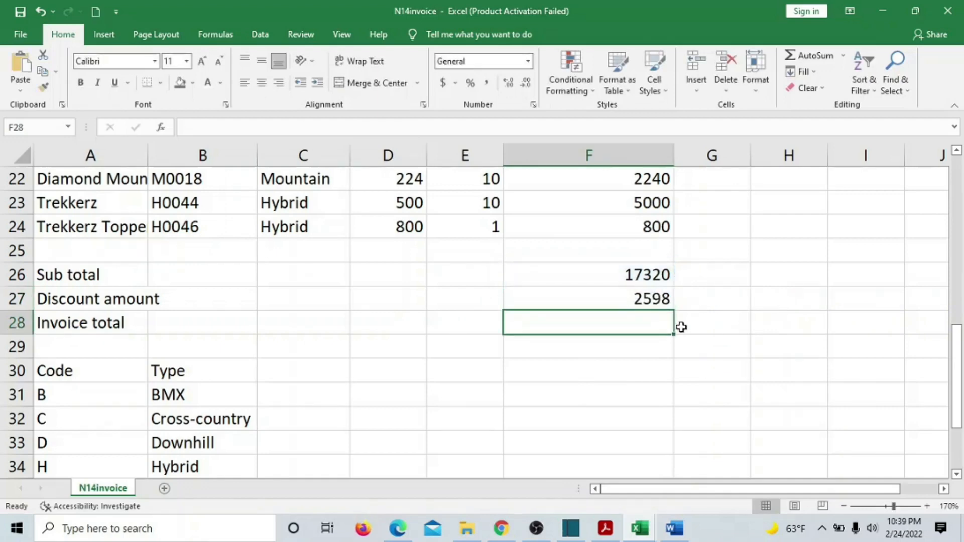
left_click(631, 298)
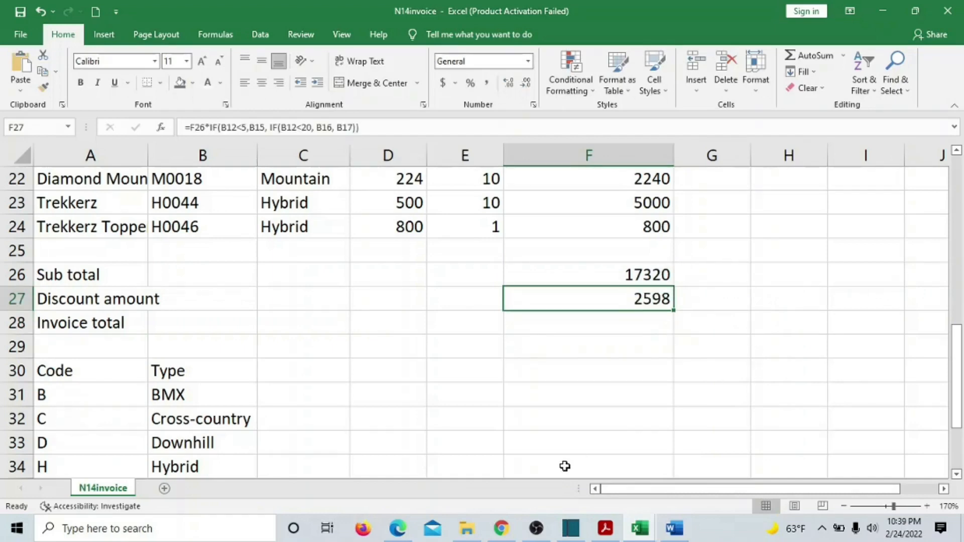
Switch to the question paper PDF and highlight question 17 with its three discount conditions.
left_click(605, 528)
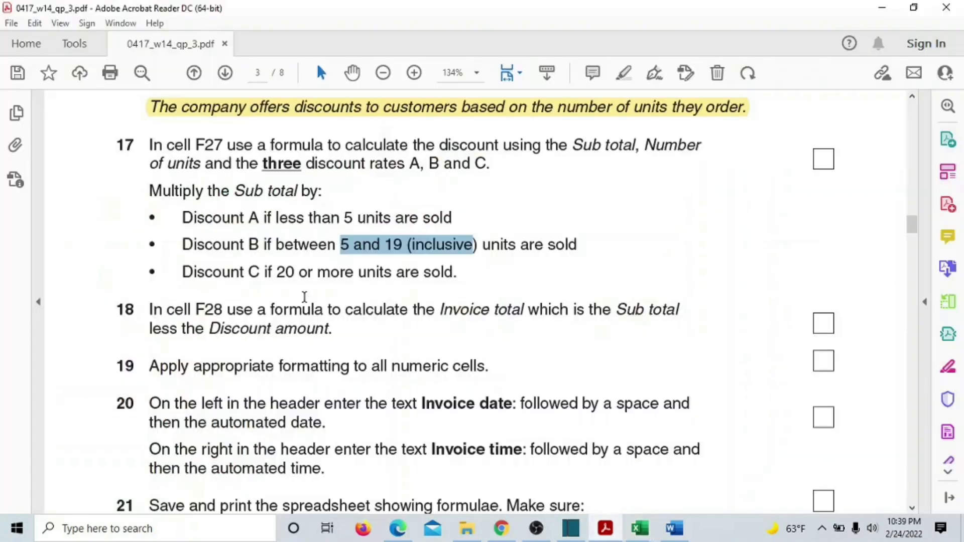
left_click_drag(111, 144, 434, 280)
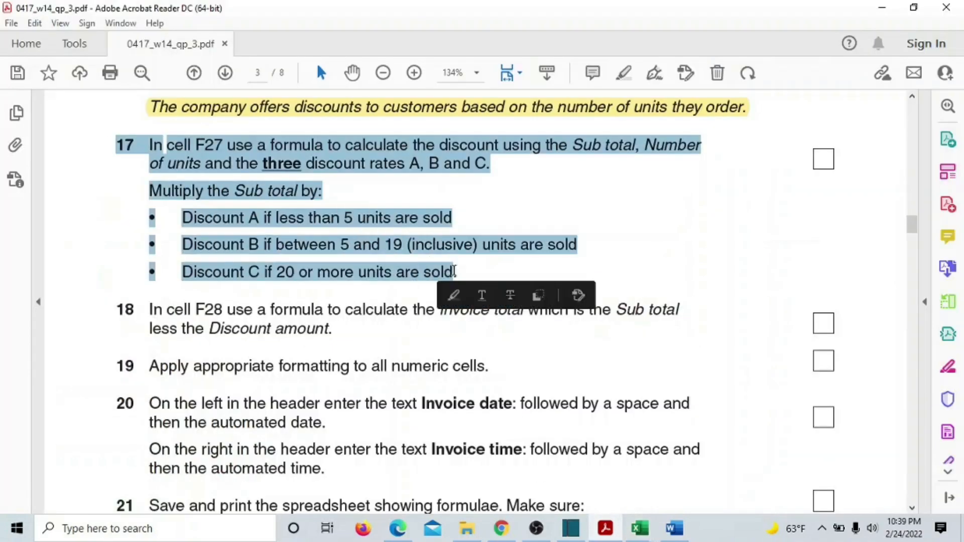
left_click(450, 295)
scroll(401, 283, "down", 2)
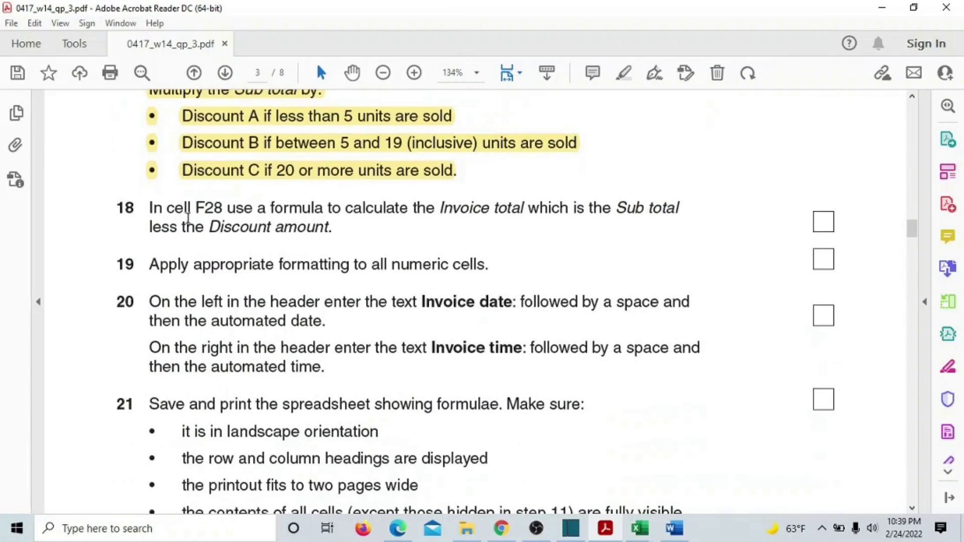
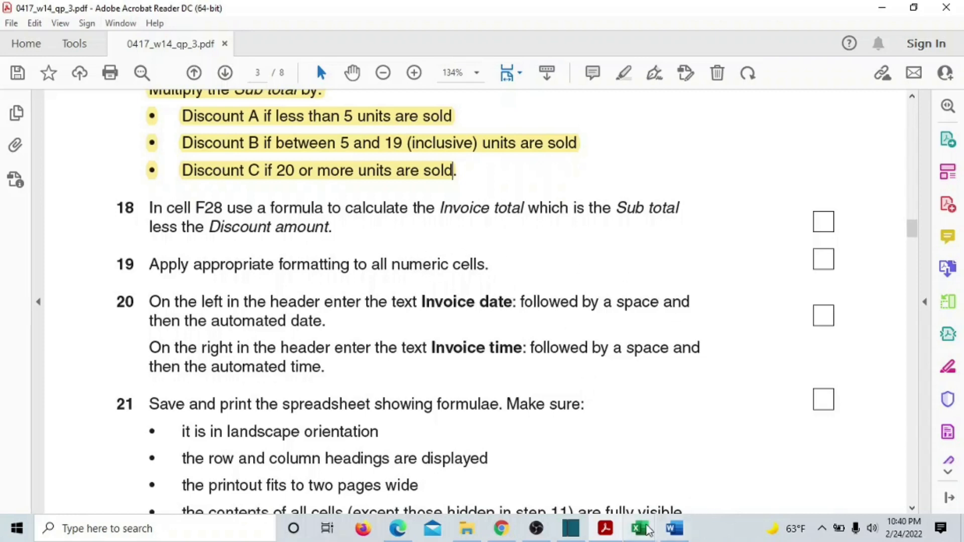
Switch to N14invoice and apply the dollar Accounting number format to the item totals in F20:F24.
mouse_move(644, 531)
left_click(566, 467)
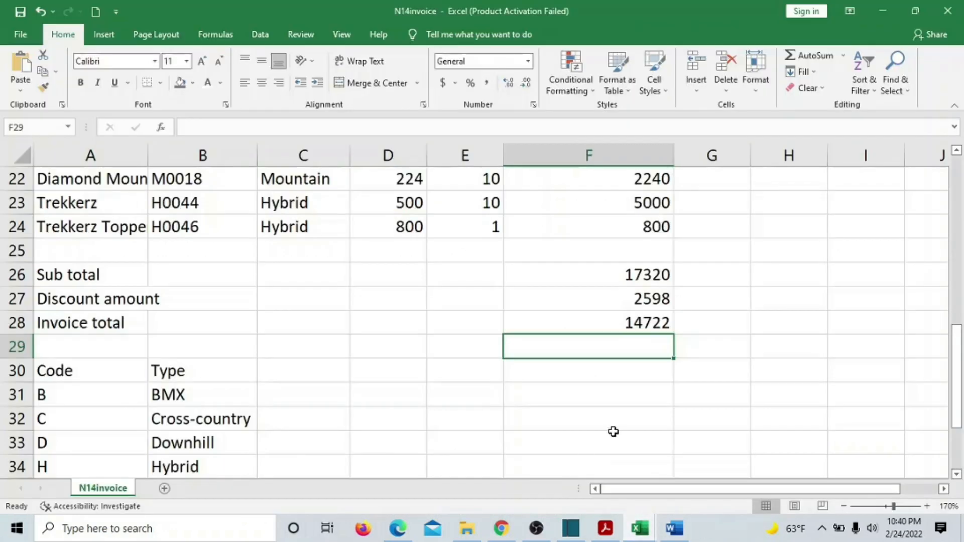
scroll(614, 430, "up", 6)
scroll(614, 430, "down", 4)
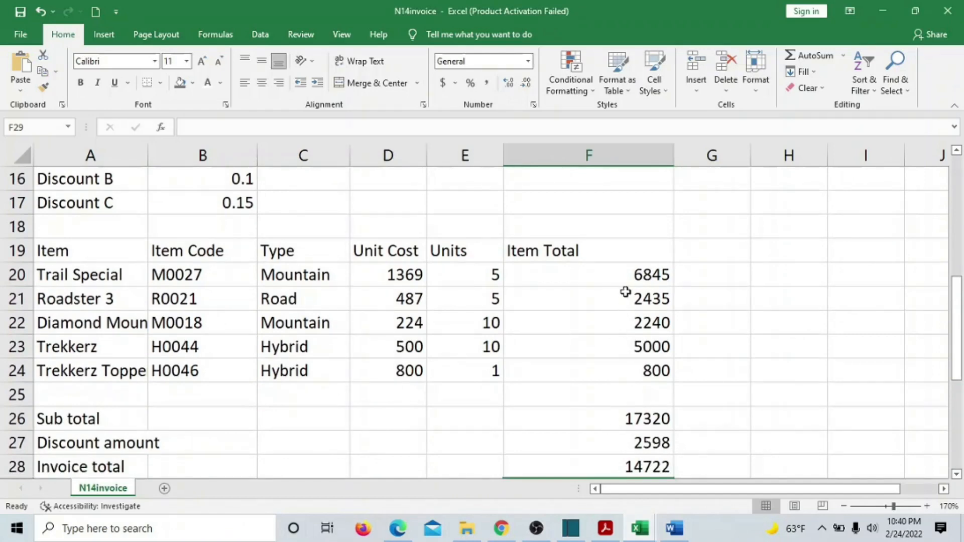
scroll(604, 279, "up", 5)
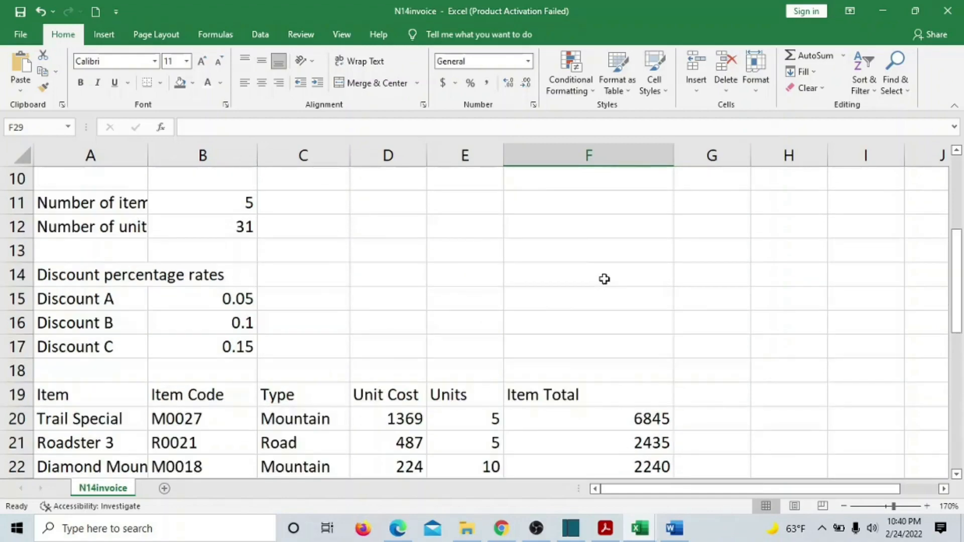
scroll(604, 279, "down", 6)
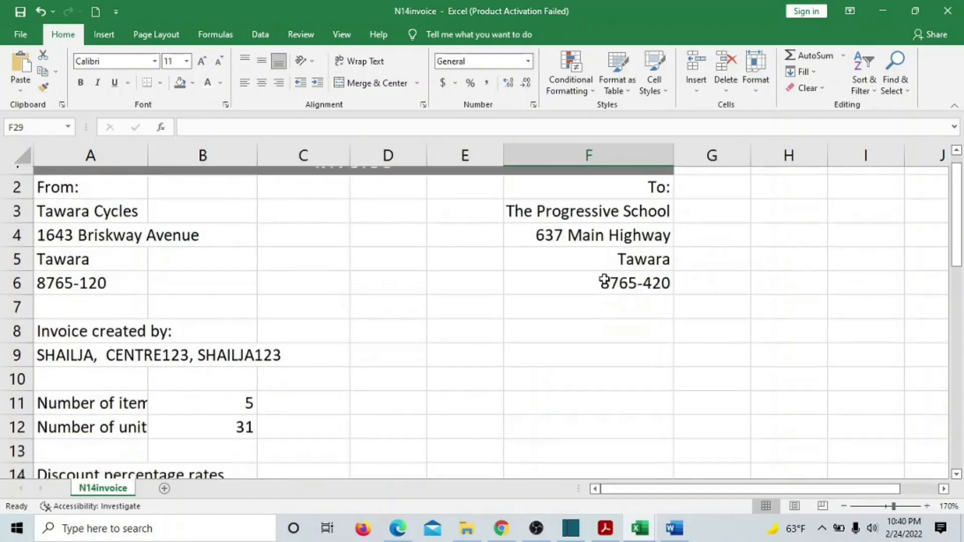
left_click_drag(594, 195, 609, 295)
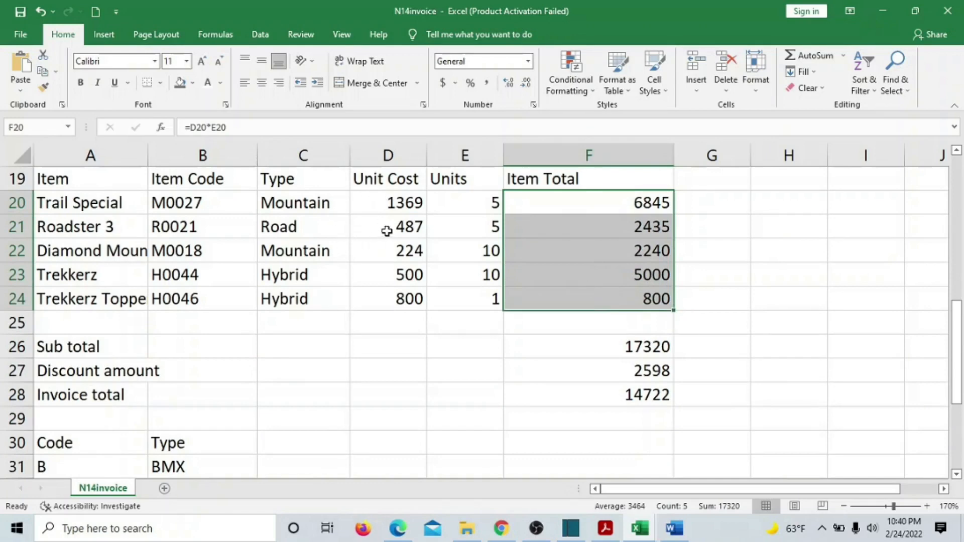
left_click(443, 83)
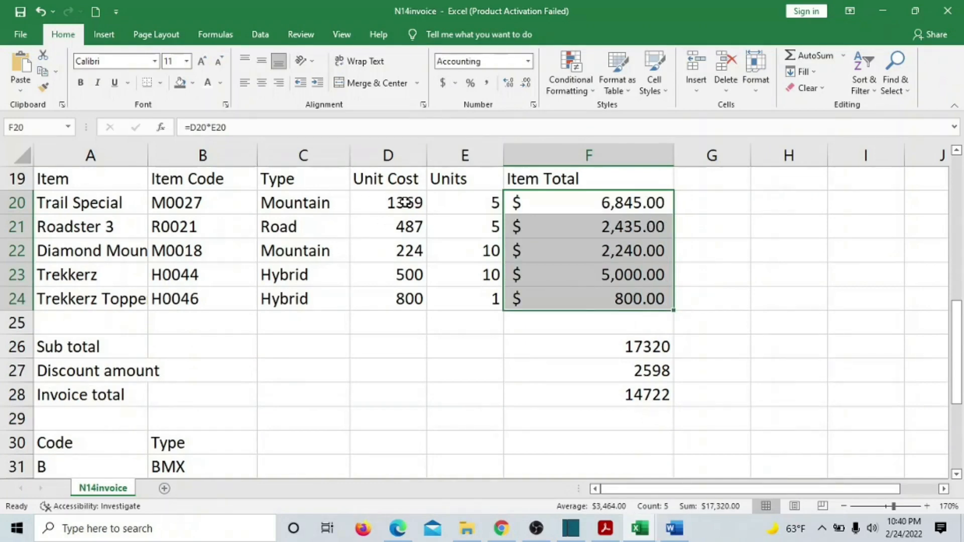
Apply the dollar Accounting number format to the unit costs in D20:D24 and the invoice totals in F26:F28.
left_click_drag(405, 202, 404, 298)
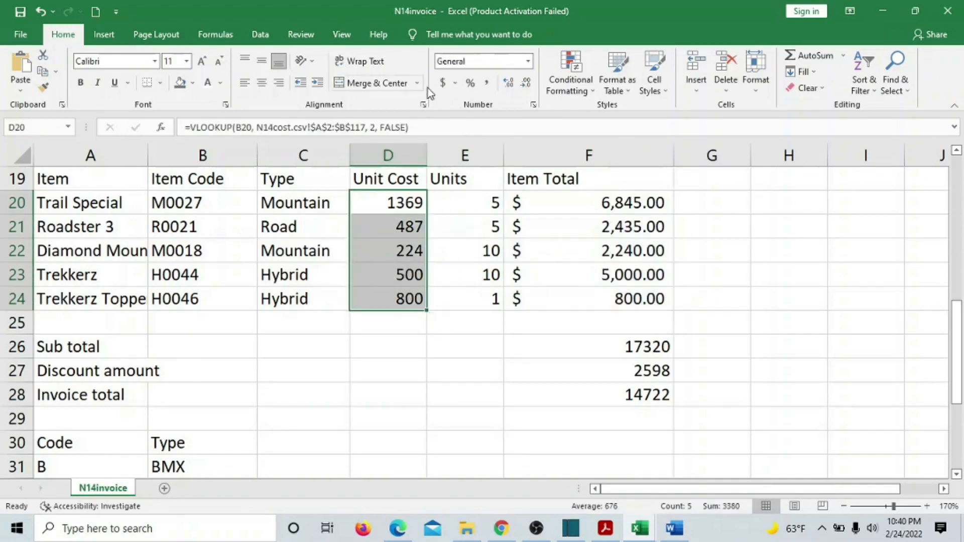
left_click(443, 83)
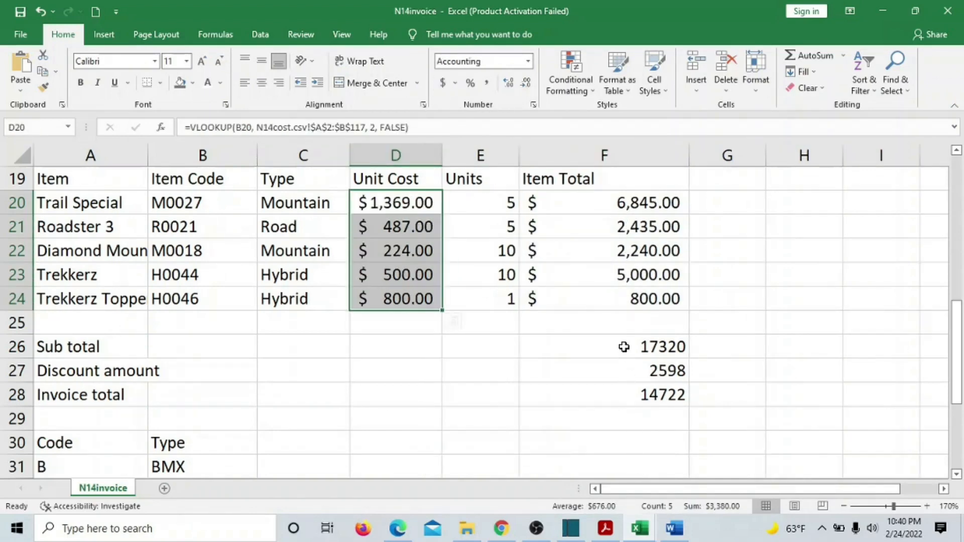
left_click_drag(624, 347, 624, 395)
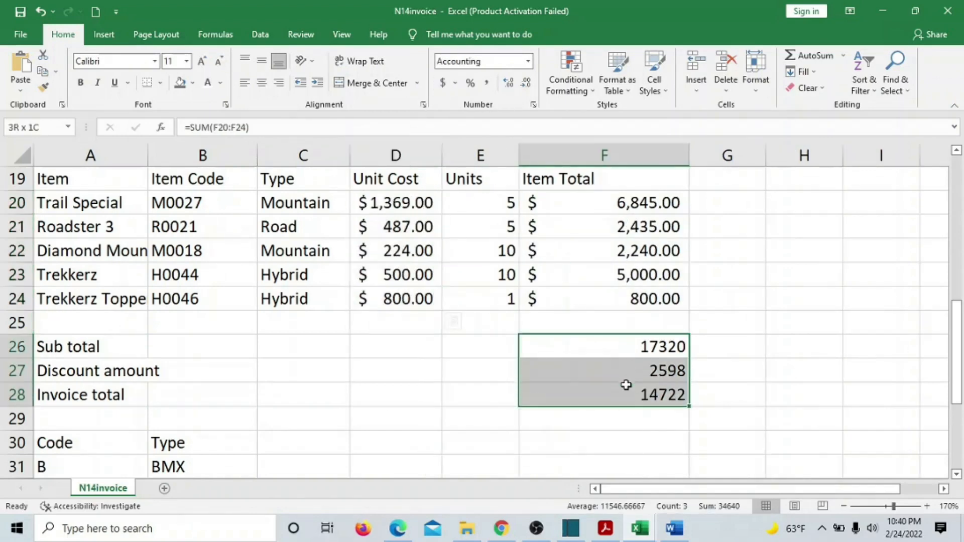
left_click(443, 82)
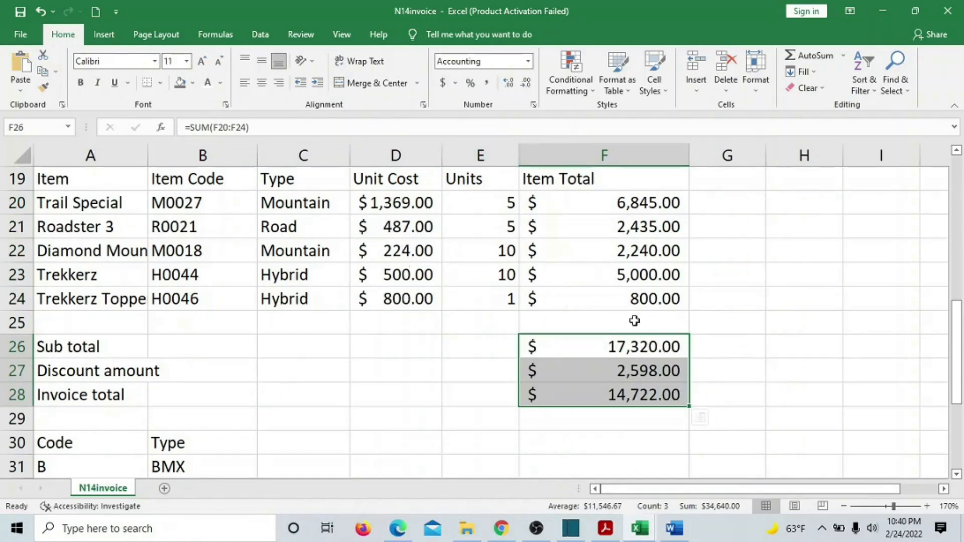
left_click(731, 346)
Switch to the question paper PDF and highlight questions 18 and 19.
left_click(614, 529)
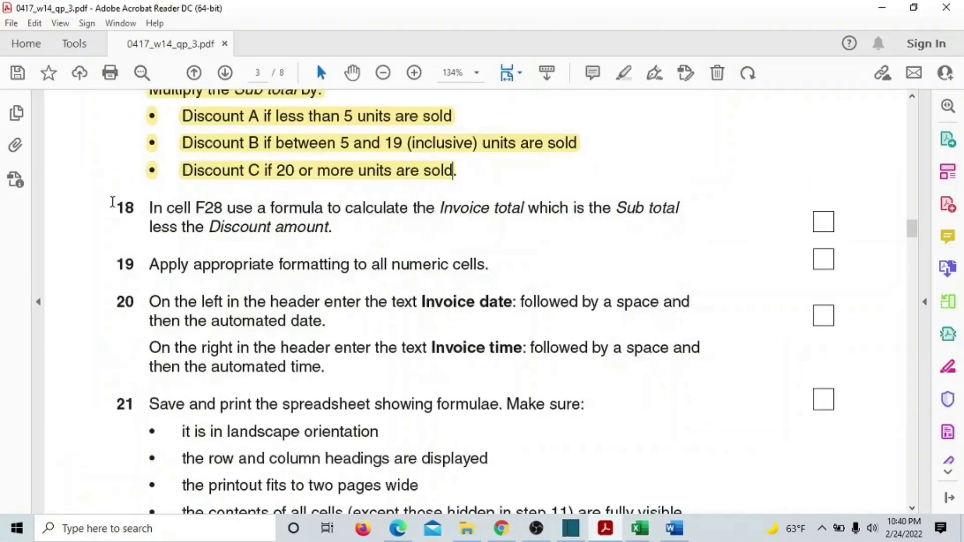
left_click_drag(113, 202, 485, 266)
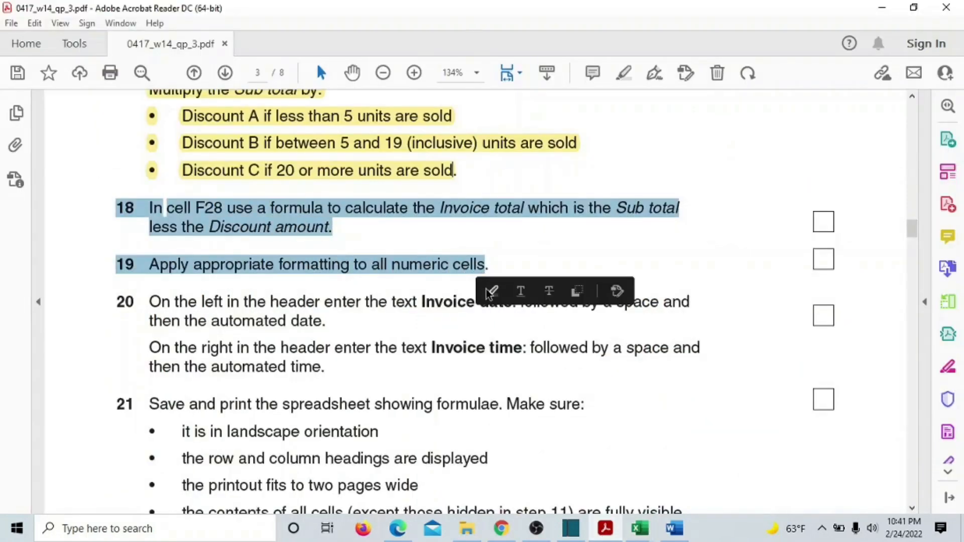
left_click(490, 292)
Select the text "Invoice date:" in question 20 of the PDF, then display N14invoice's header area in Page Layout view.
scroll(414, 325, "down", 3)
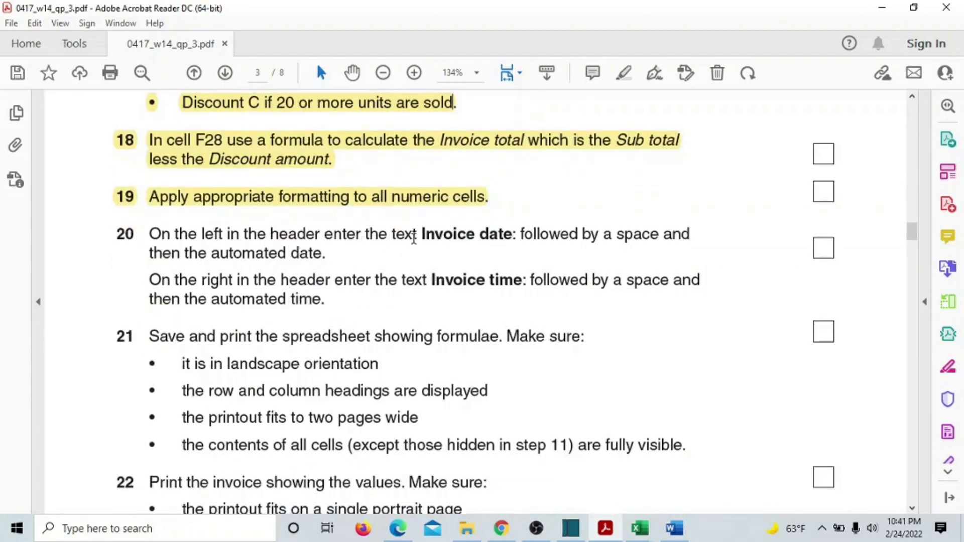
left_click_drag(420, 236, 521, 237)
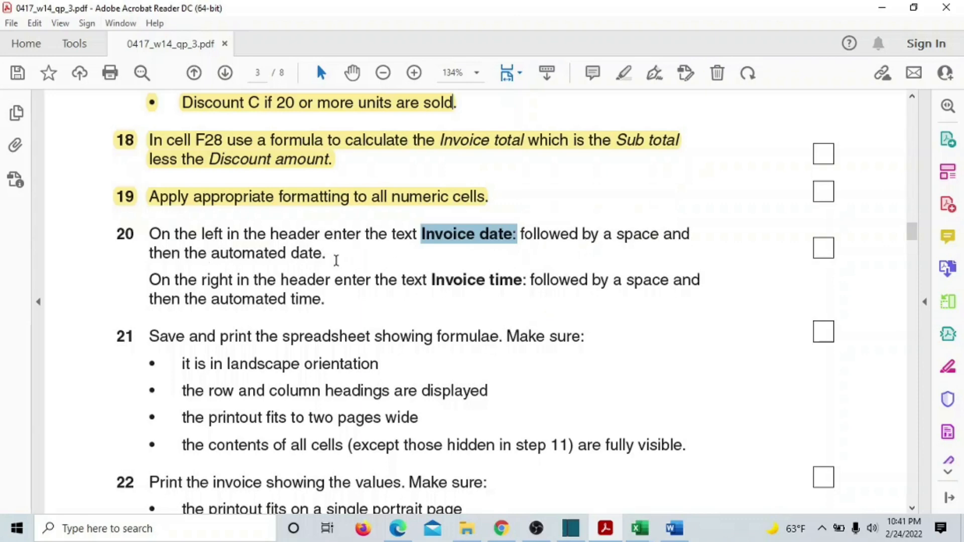
mouse_move(639, 528)
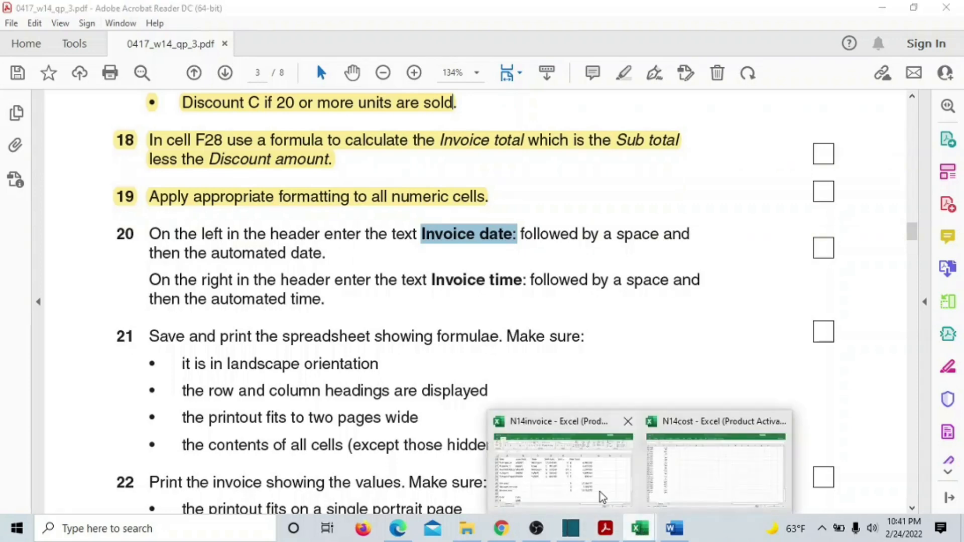
left_click(604, 498)
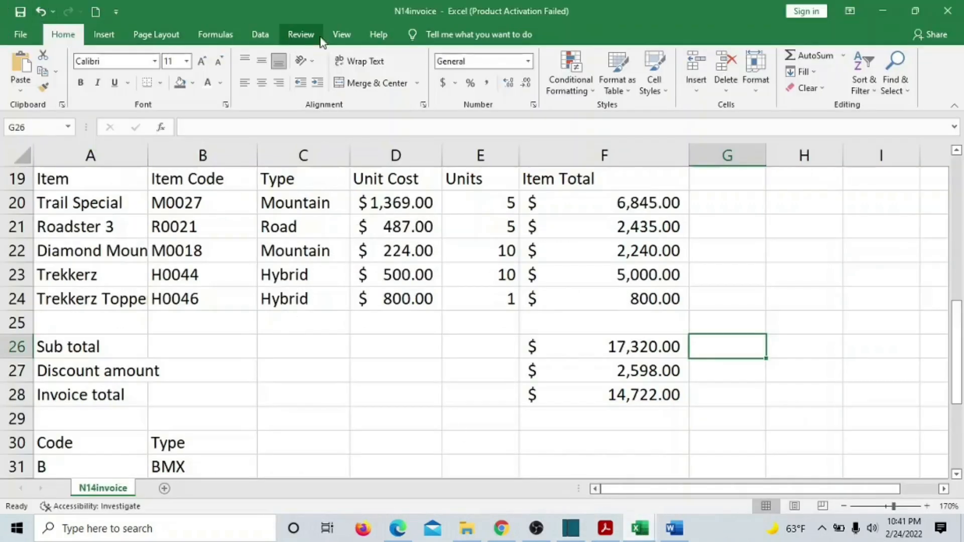
left_click(341, 34)
left_click(96, 75)
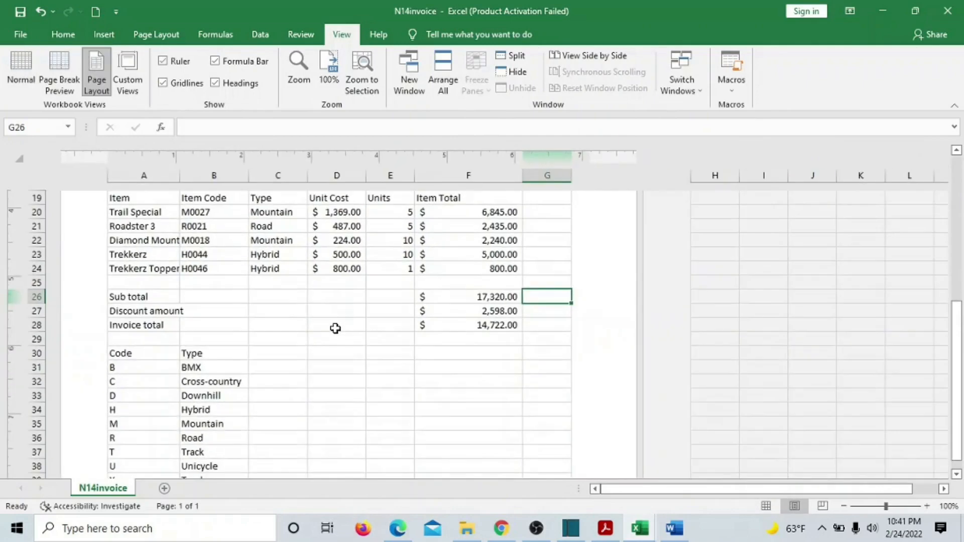
scroll(392, 296, "up", 7)
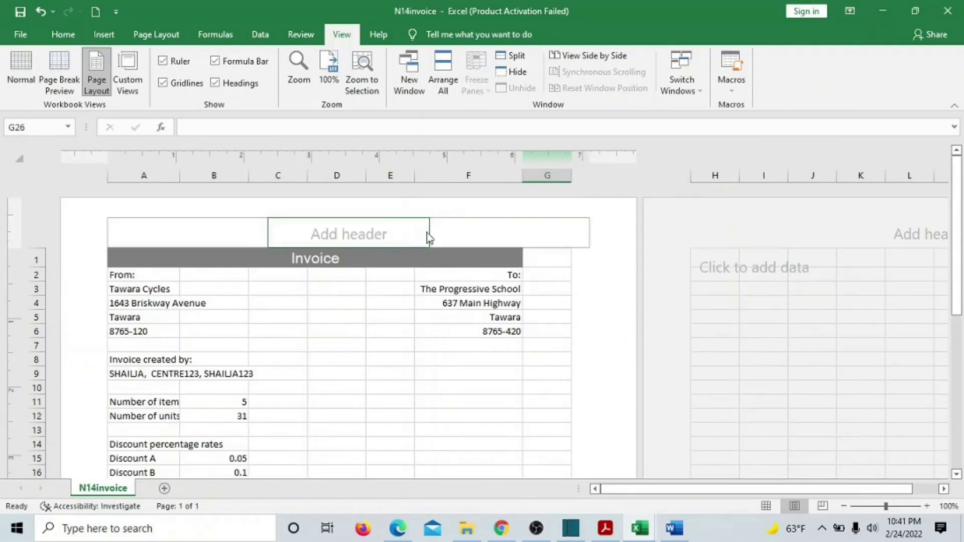
Enter "Invoice date: " followed by the automated current date in the left header section.
left_click(243, 230)
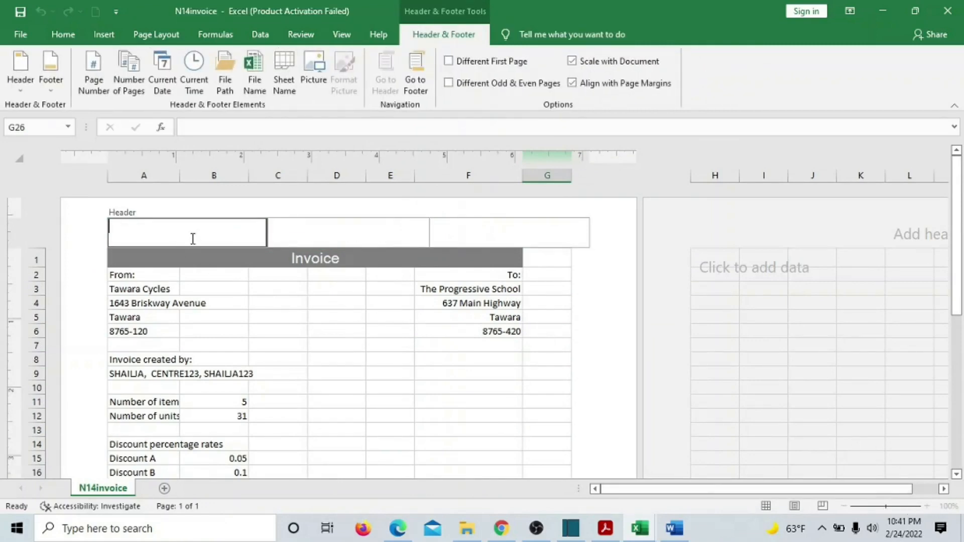
type("Invoice date:")
left_click(165, 71)
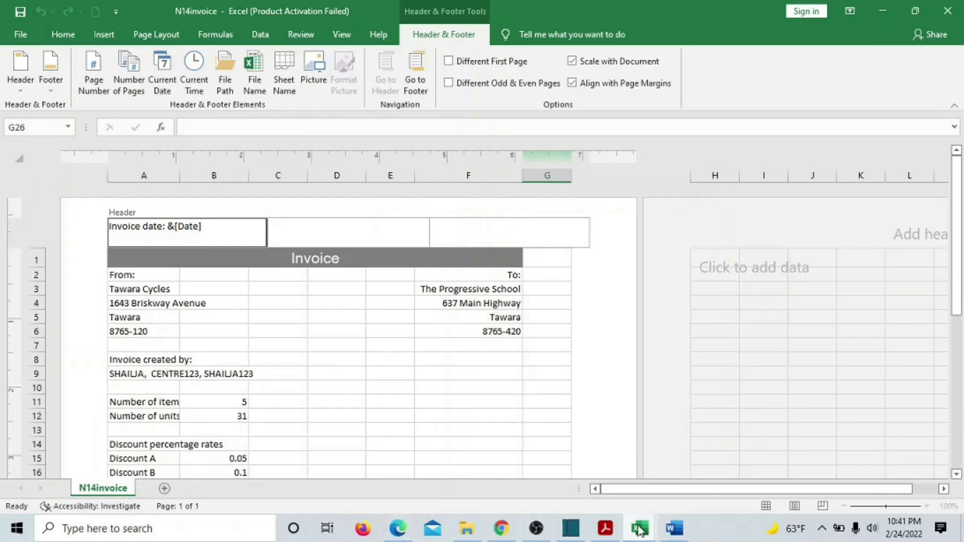
Check the left header section's date entry against question 20 in the question paper PDF.
left_click(604, 528)
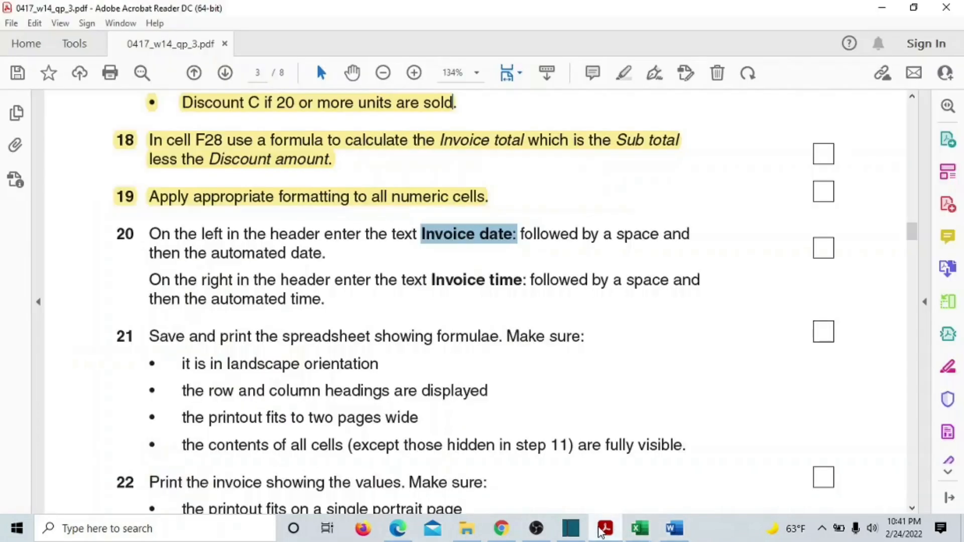
left_click(603, 529)
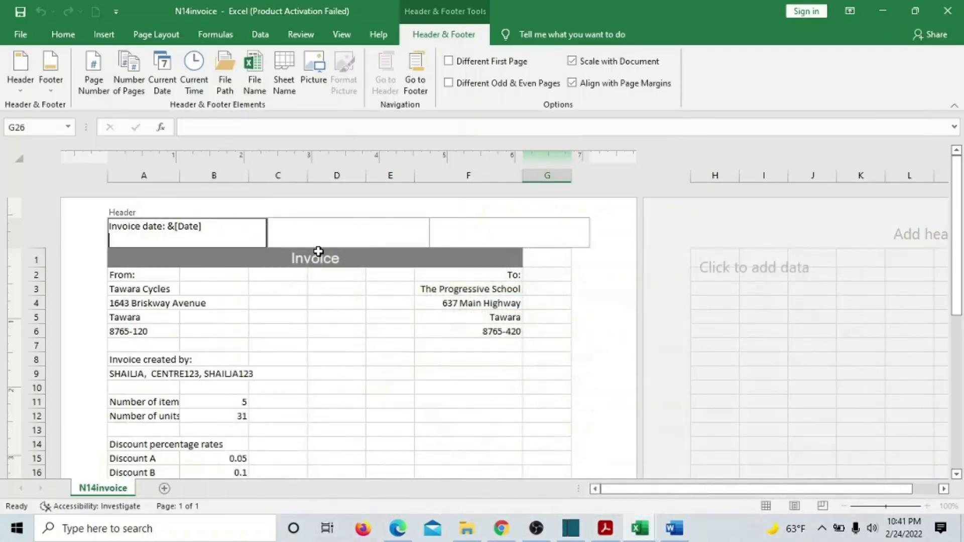
left_click(326, 232)
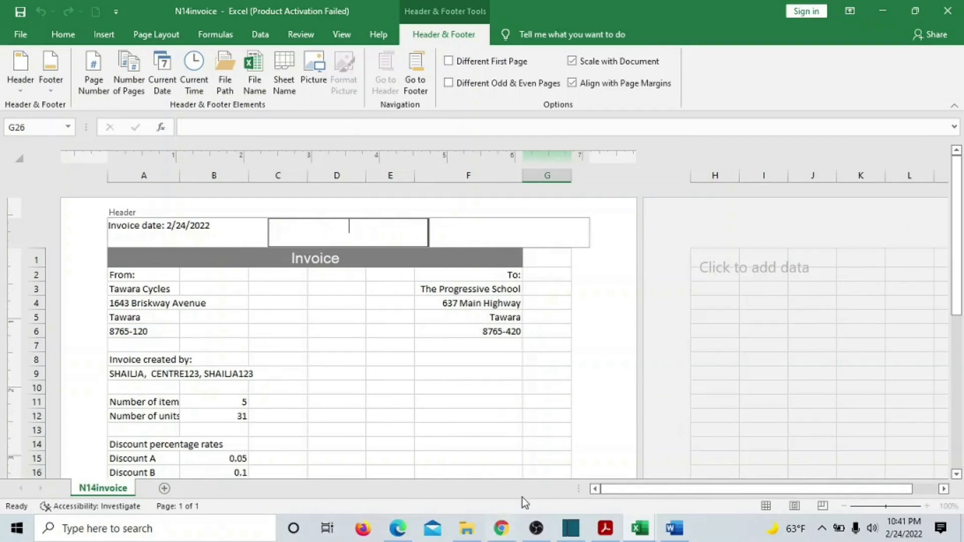
left_click(205, 231)
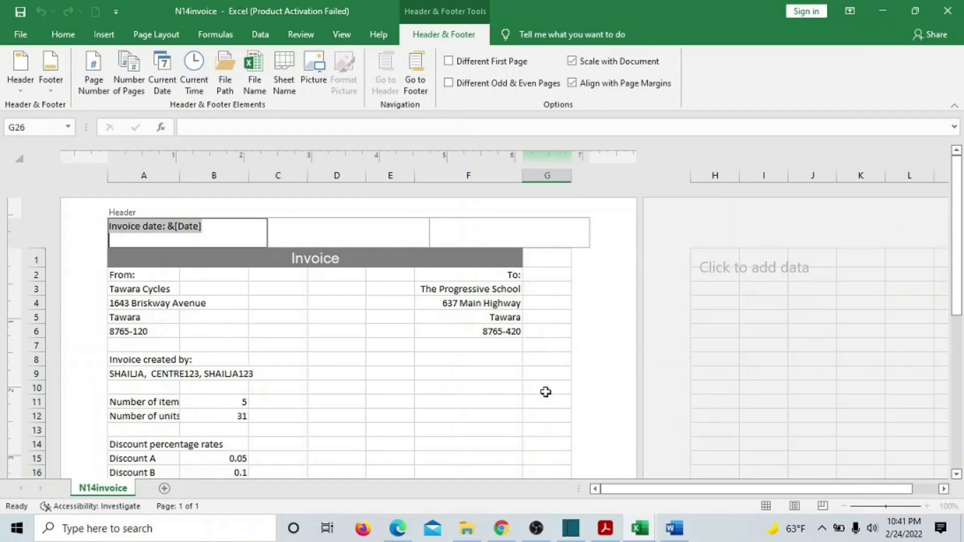
left_click(607, 529)
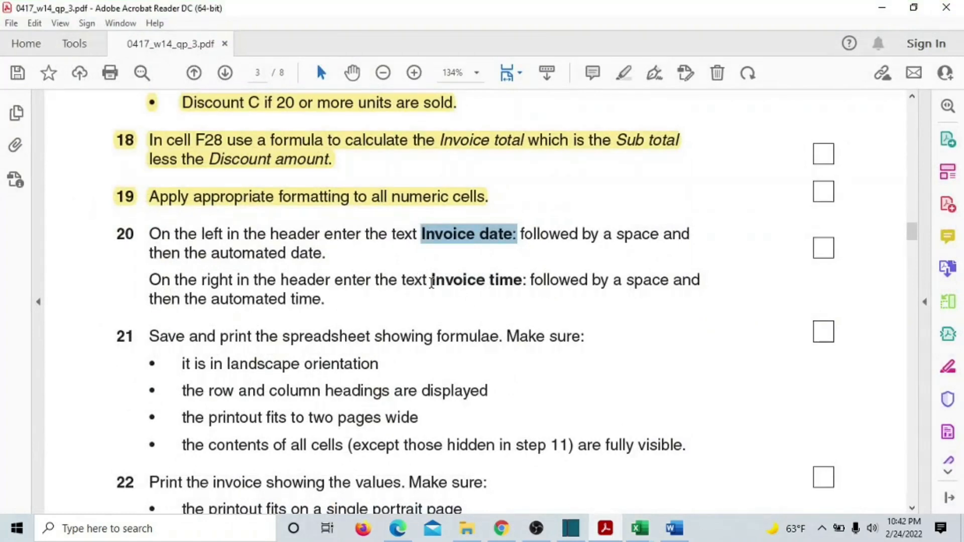
Copy the text "Invoice time:" from question 20 in the PDF and switch back to the N14invoice workbook in Excel.
left_click_drag(431, 282, 524, 282)
key("ctrl+c")
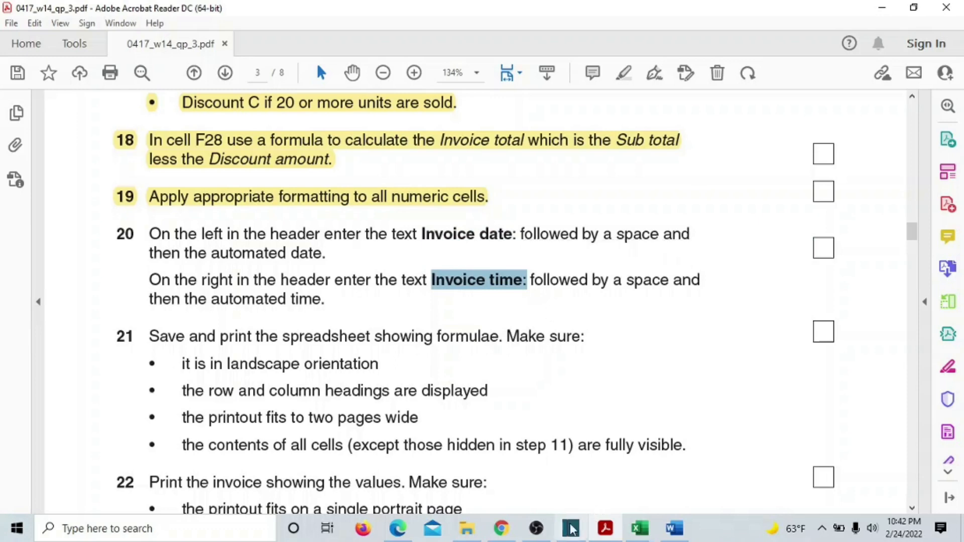
left_click(646, 529)
left_click(514, 484)
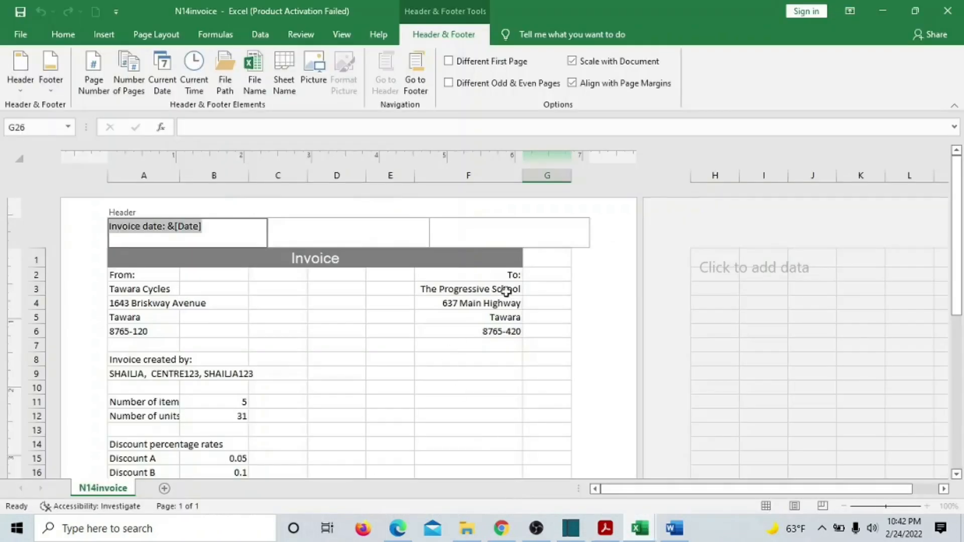
Enter "Invoice time: " followed by the automated current time in the right header section, and save the workbook.
left_click(503, 229)
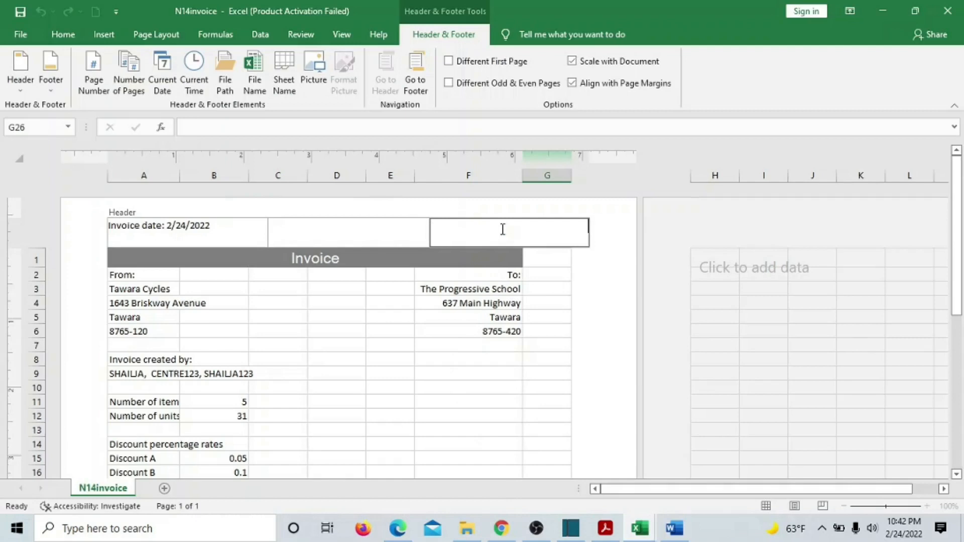
key("ctrl+v")
left_click(192, 75)
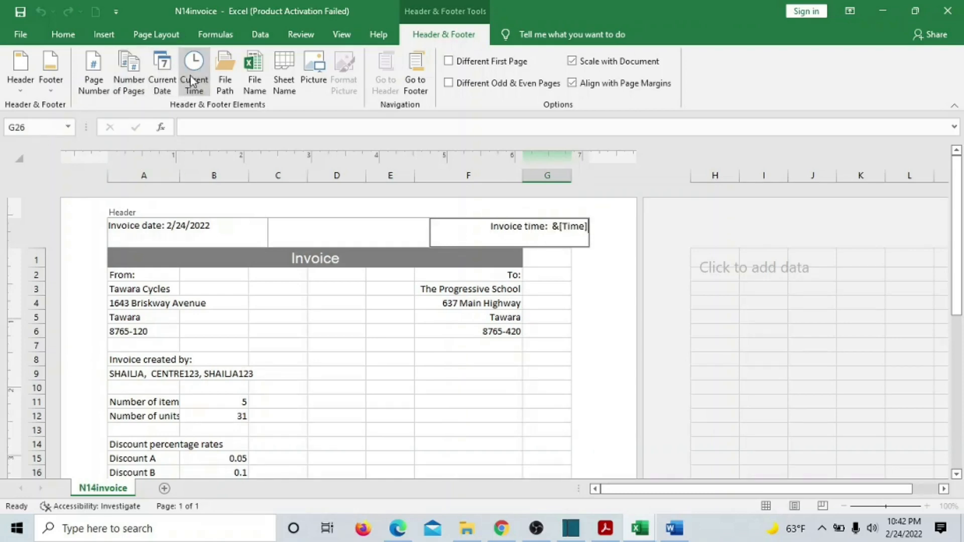
left_click(488, 401)
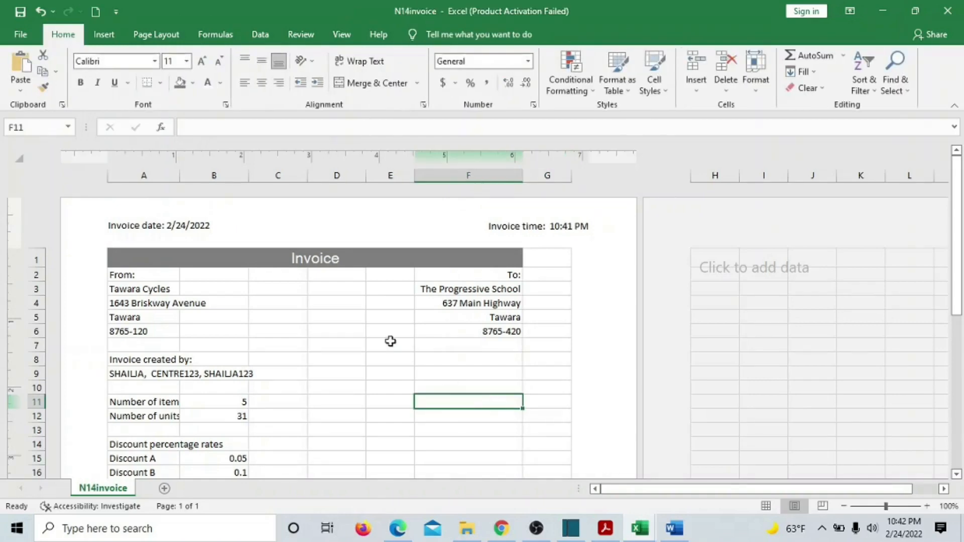
left_click(22, 10)
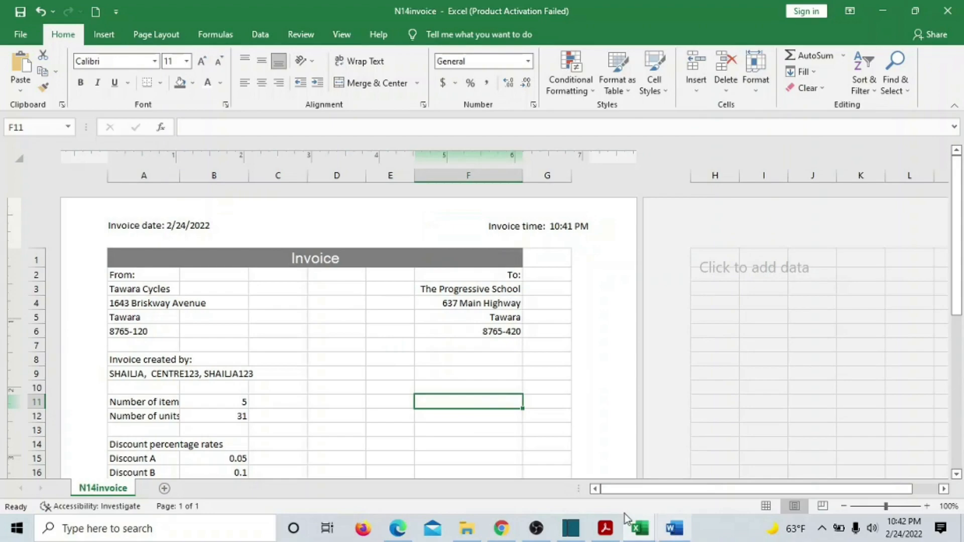
Switch to the question paper PDF in Acrobat and highlight both parts of question 20.
left_click(610, 527)
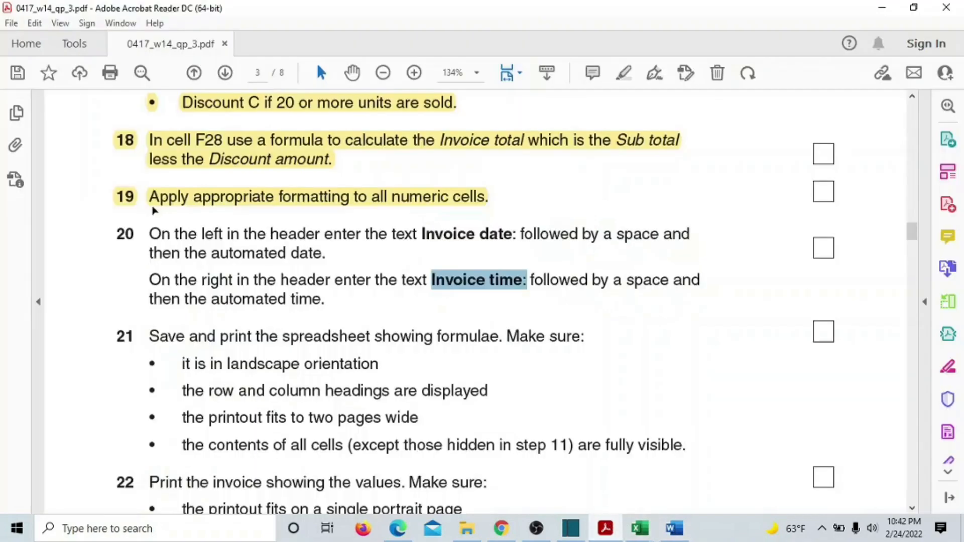
left_click_drag(114, 230, 325, 299)
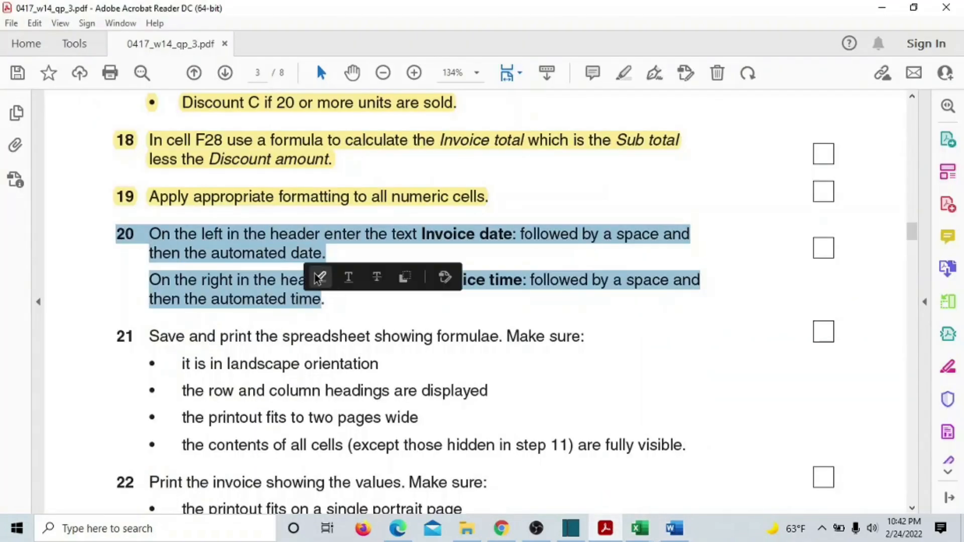
left_click(318, 275)
Read the print requirements in question 21 and look up which rows step 11 asks to hide.
scroll(318, 275, "down", 2)
scroll(318, 275, "down", 1)
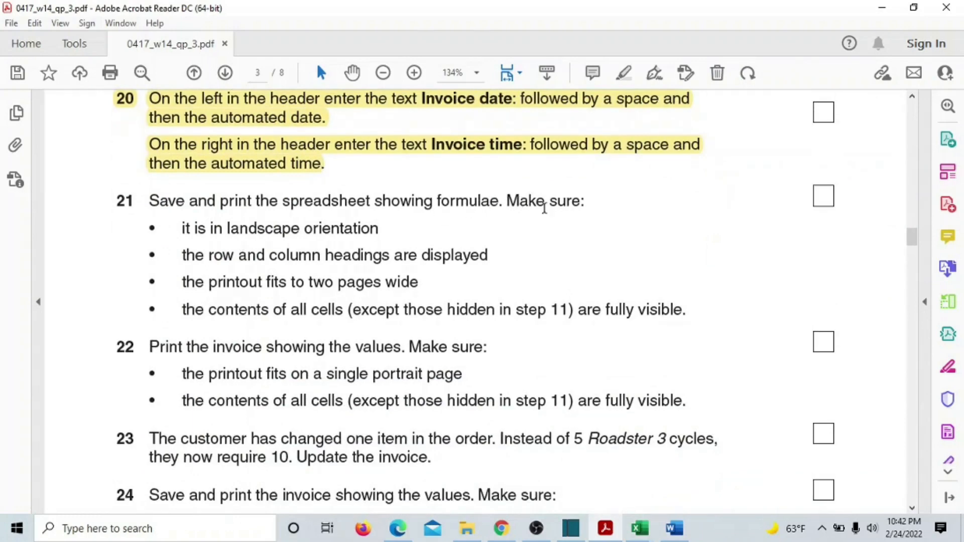
left_click_drag(248, 228, 310, 234)
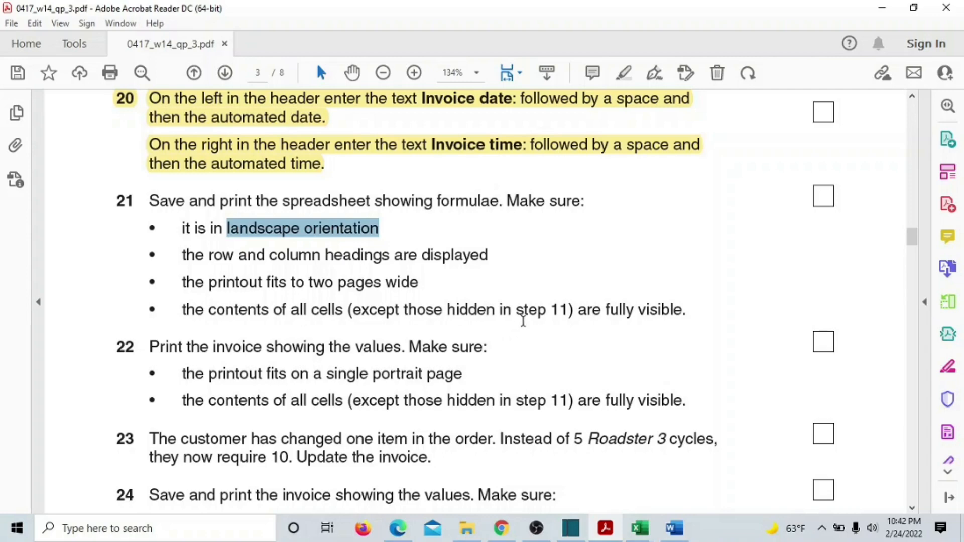
scroll(523, 321, "up", 20)
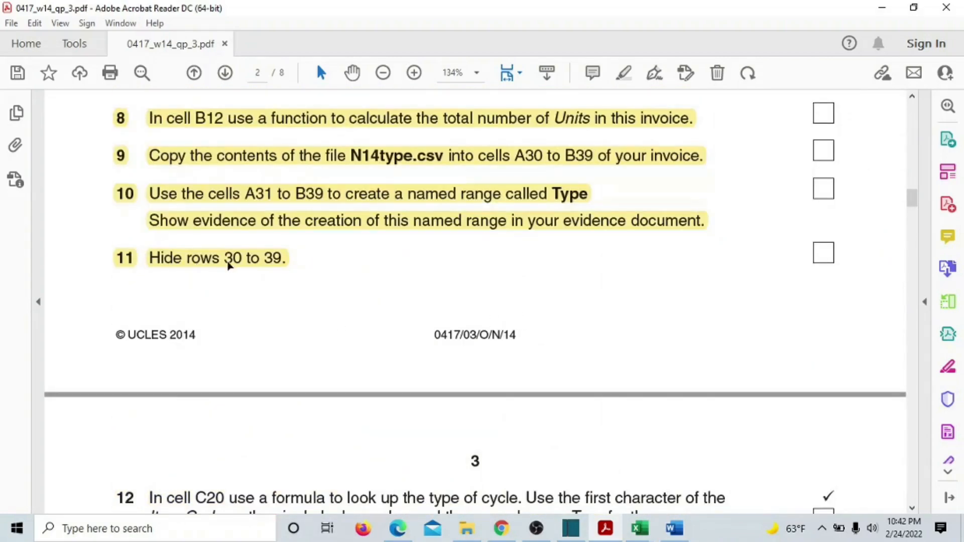
scroll(417, 271, "down", 3)
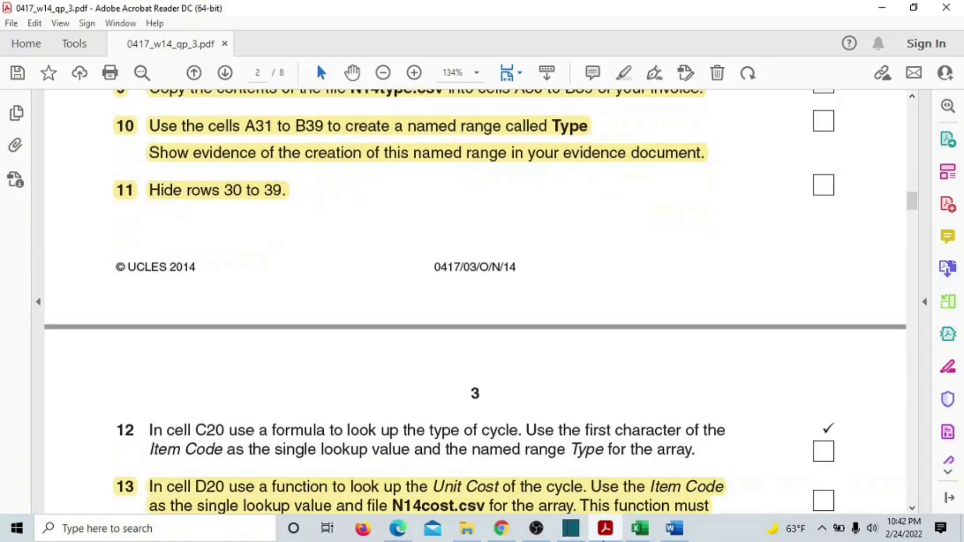
Switch to N14invoice in Excel and return the worksheet to Normal view.
left_click(639, 531)
left_click(554, 497)
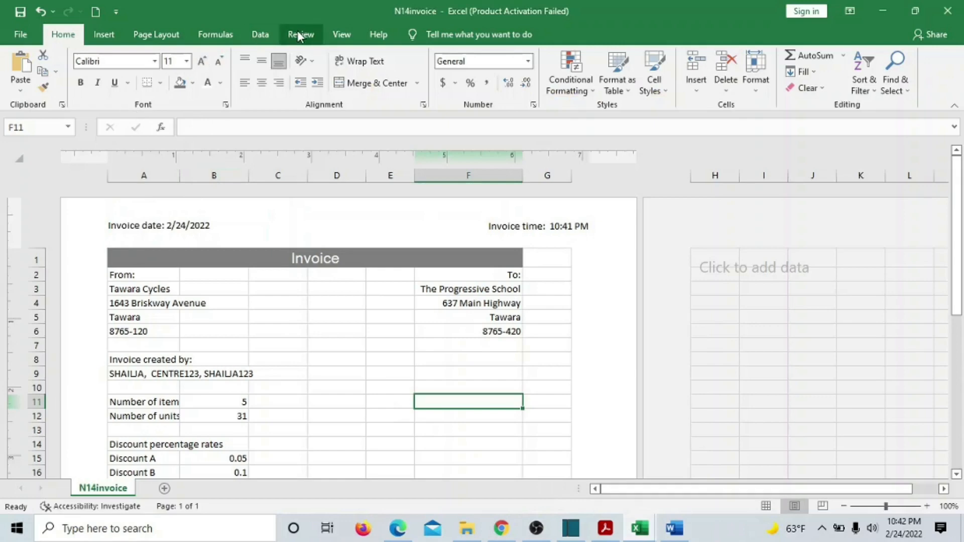
left_click(342, 34)
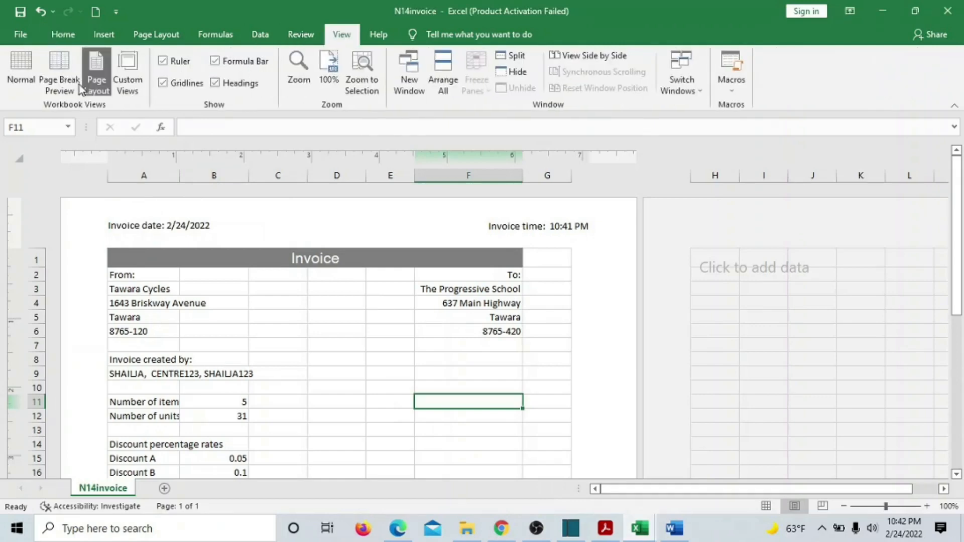
left_click(9, 74)
scroll(743, 398, "down", 6)
scroll(745, 398, "down", 3)
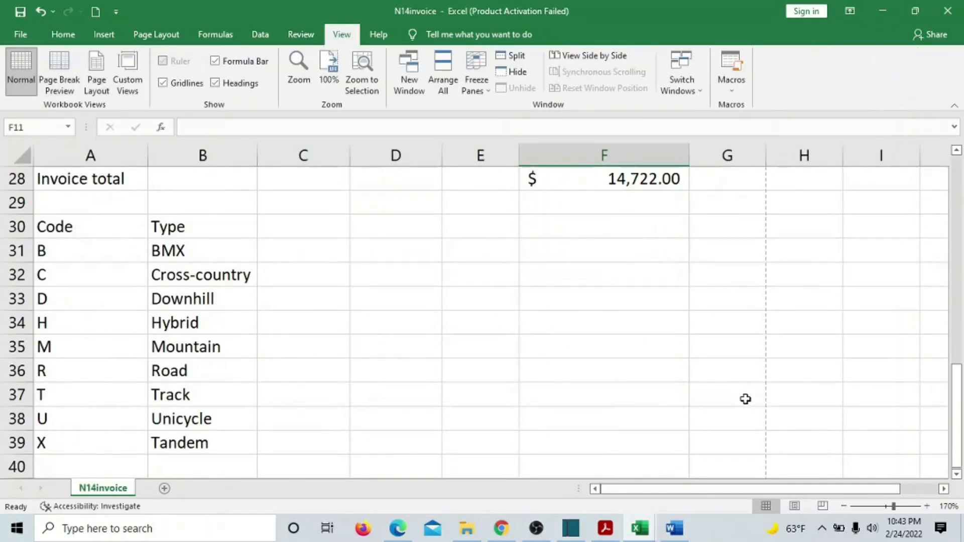
left_click_drag(89, 232, 101, 435)
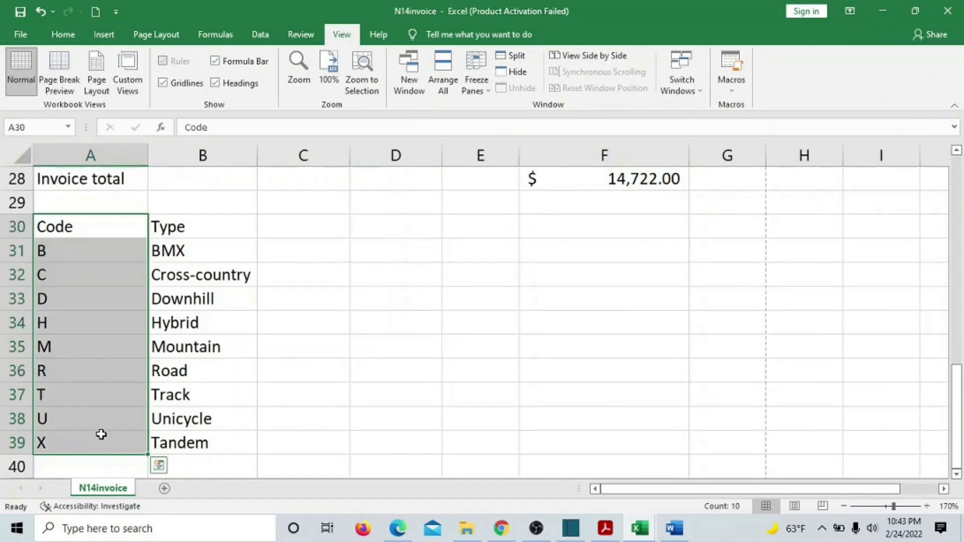
right_click(86, 341)
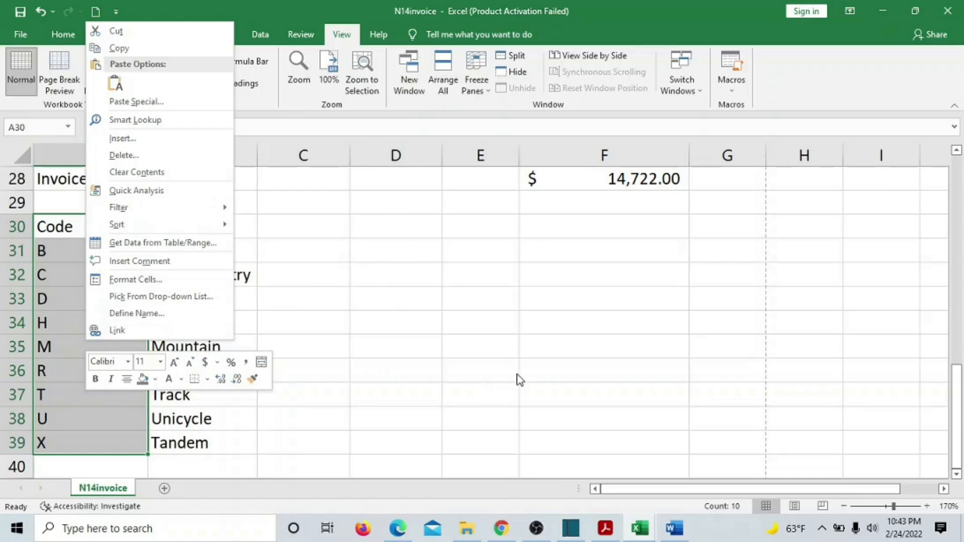
key("Escape")
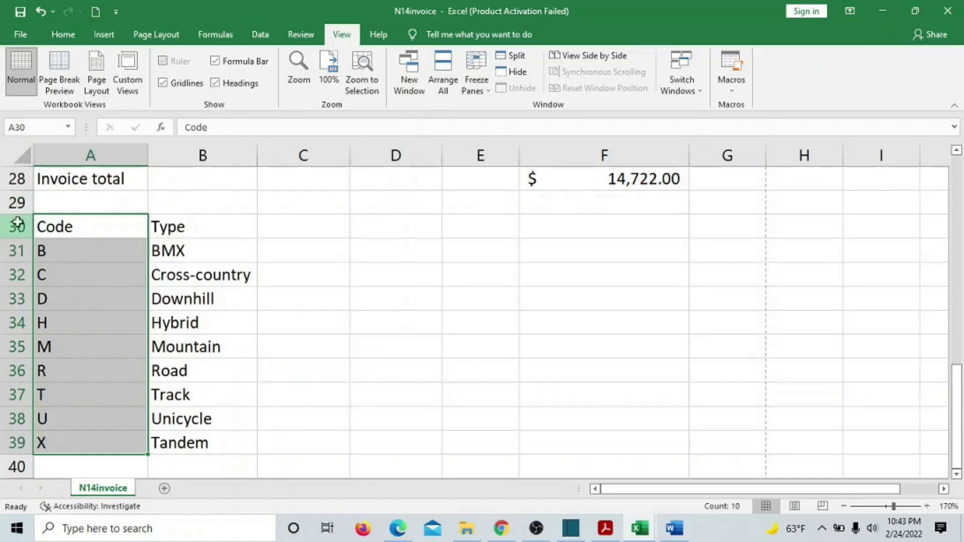
Hide rows 30 to 39, which hold the Code and Type table below the invoice.
left_click_drag(17, 225, 18, 441)
right_click(16, 292)
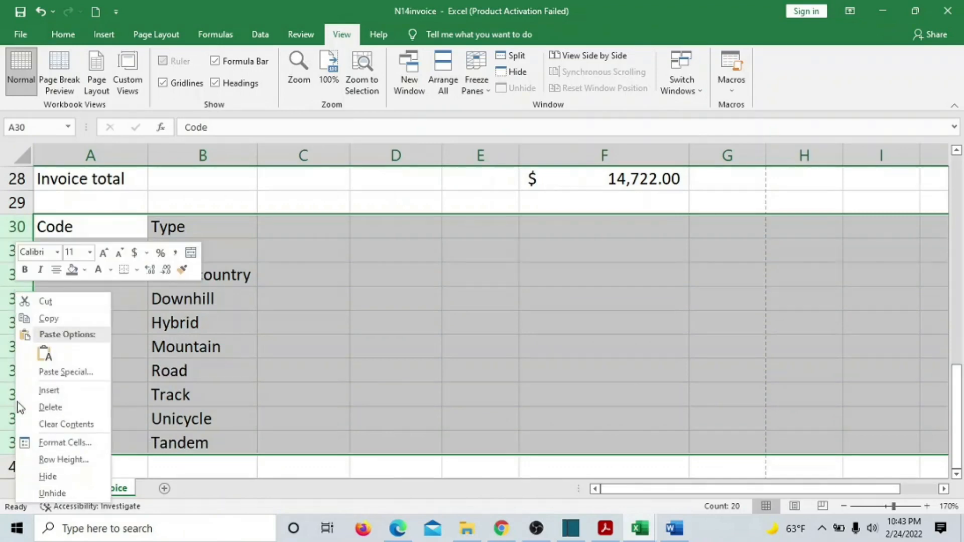
left_click(51, 478)
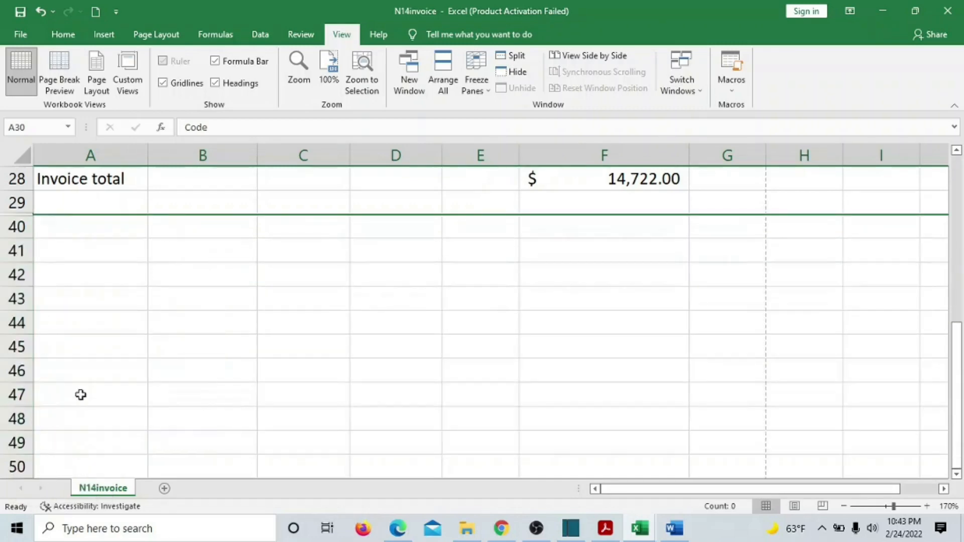
scroll(352, 419, "up", 2)
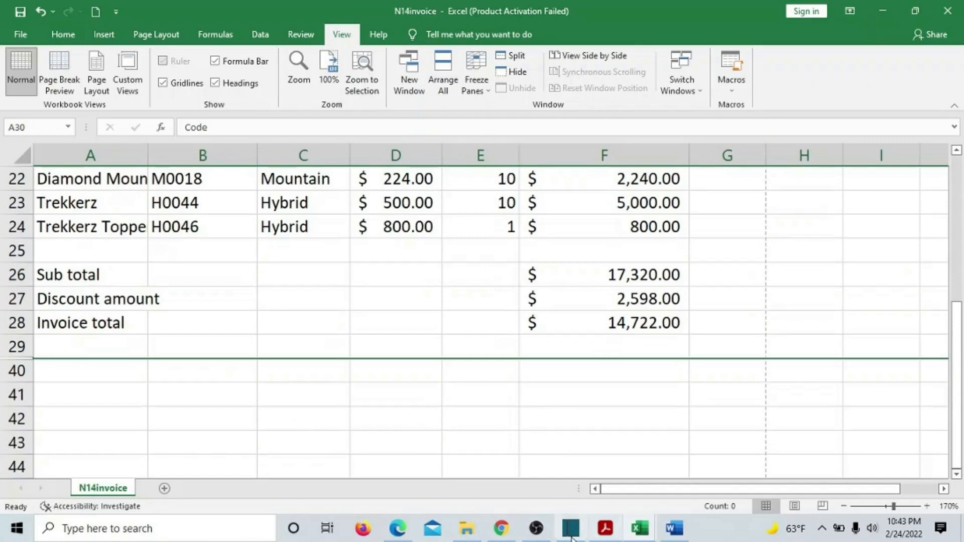
Switch to the question paper PDF in Acrobat and highlight question 21 with all four of its print requirements.
left_click(602, 538)
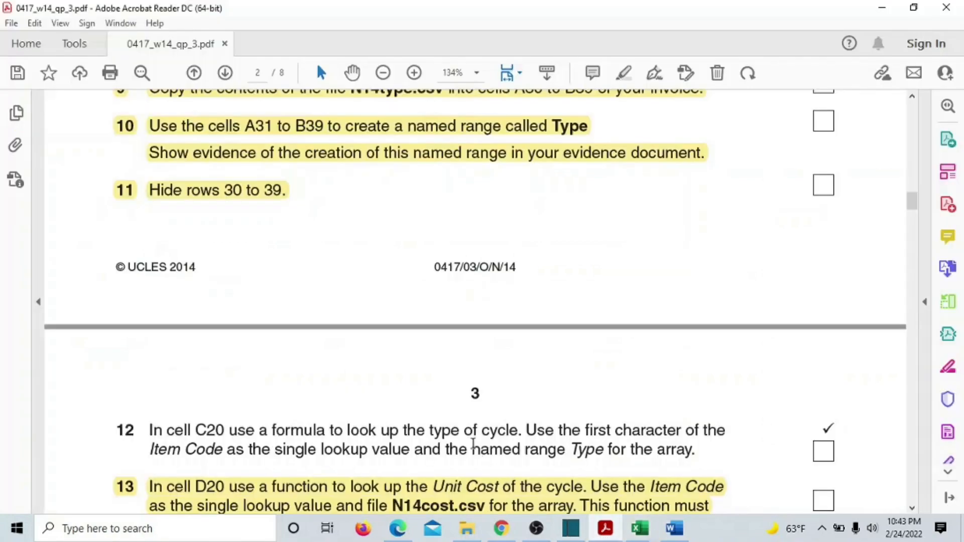
scroll(471, 435, "down", 10)
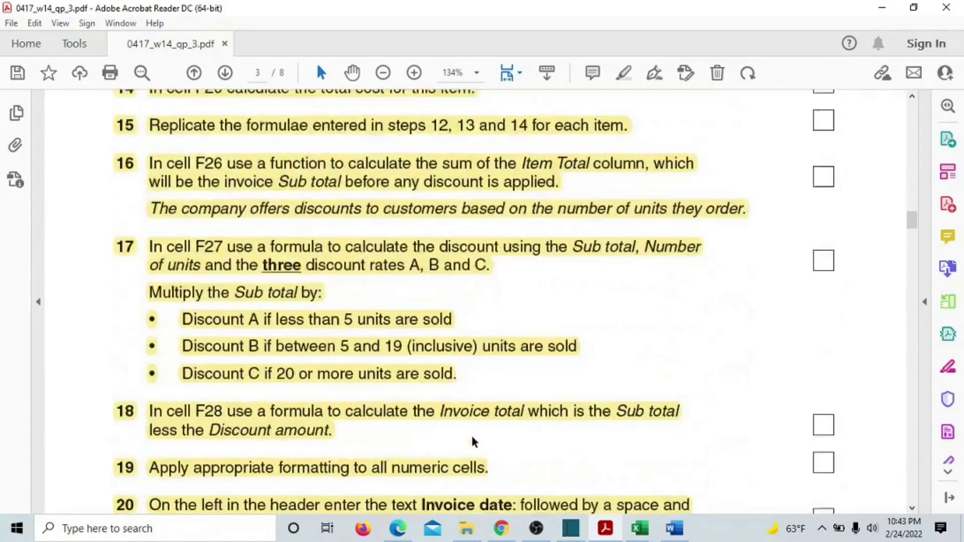
scroll(472, 435, "down", 5)
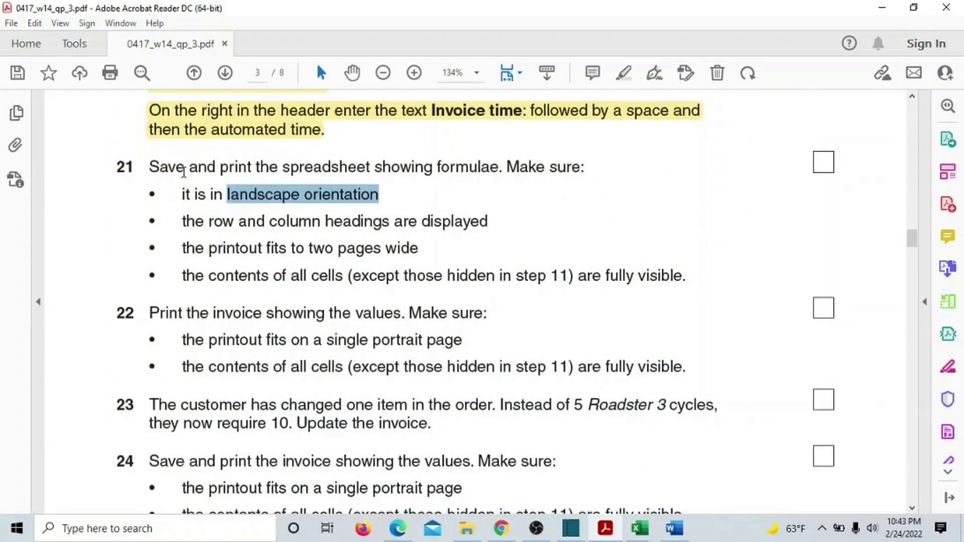
left_click_drag(117, 164, 674, 256)
left_click(691, 238)
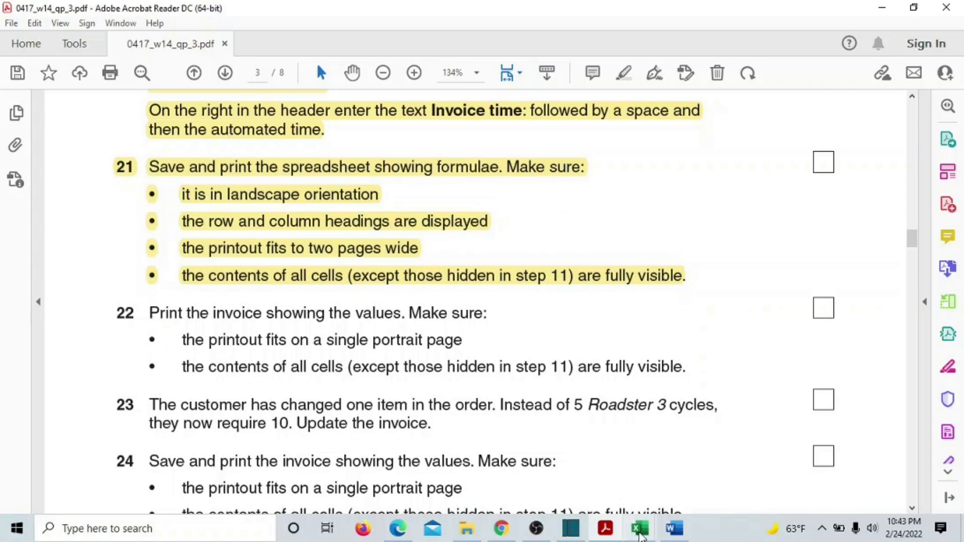
Switch to N14invoice in Excel and show formulas instead of values in the worksheet cells.
mouse_move(640, 537)
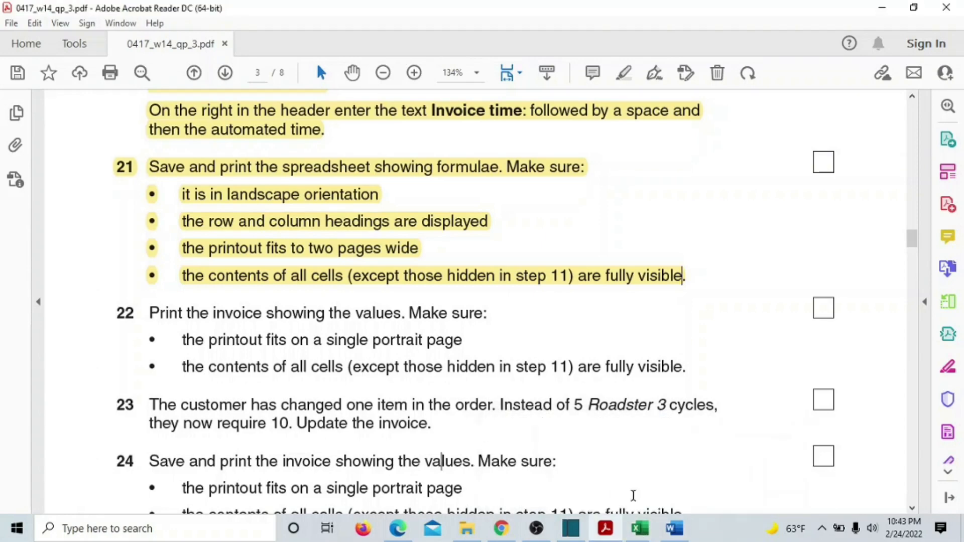
left_click(557, 467)
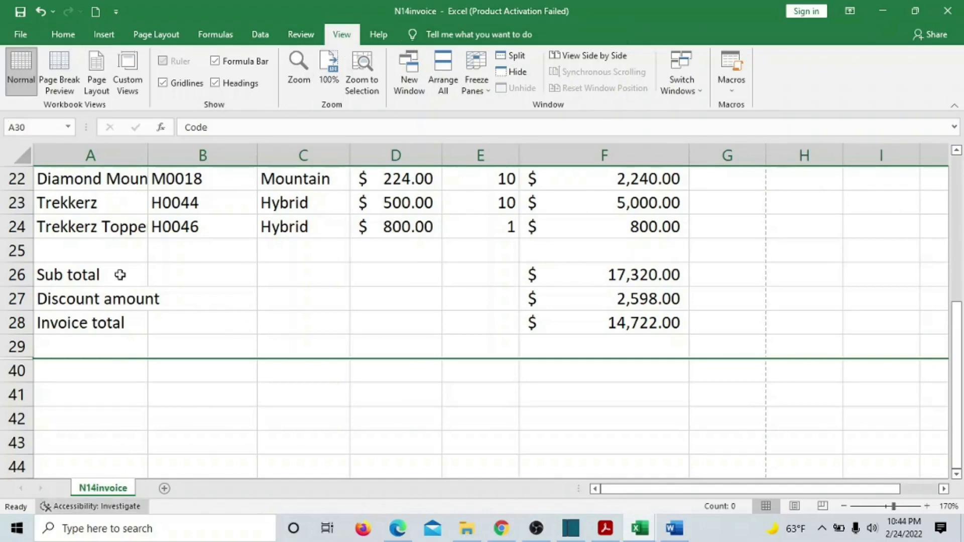
left_click(216, 35)
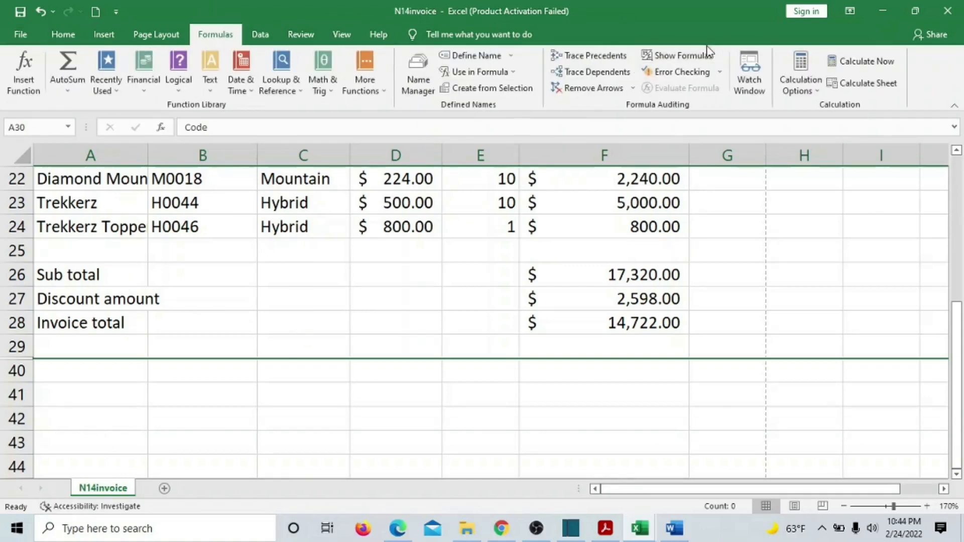
left_click(696, 56)
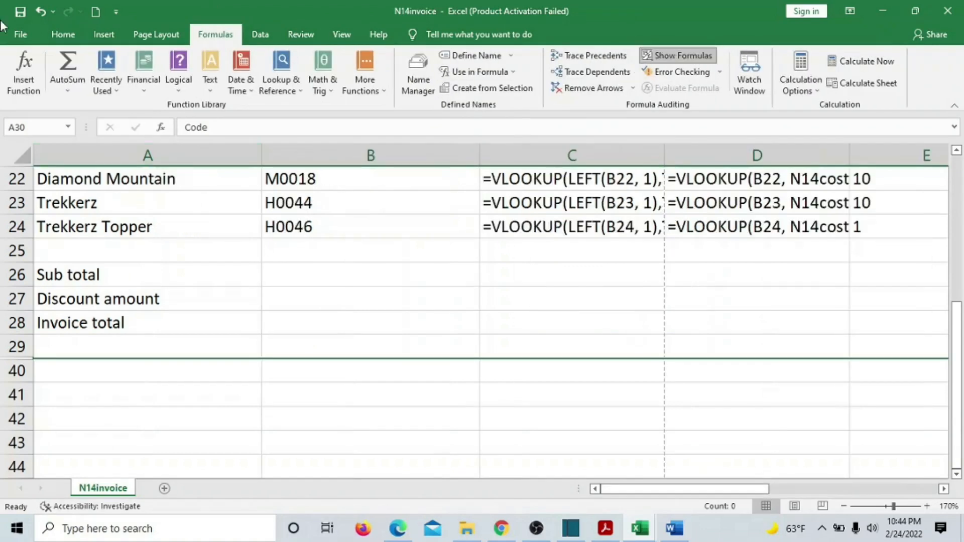
Open the print settings for N14invoice and set the page to Landscape Orientation.
left_click(23, 34)
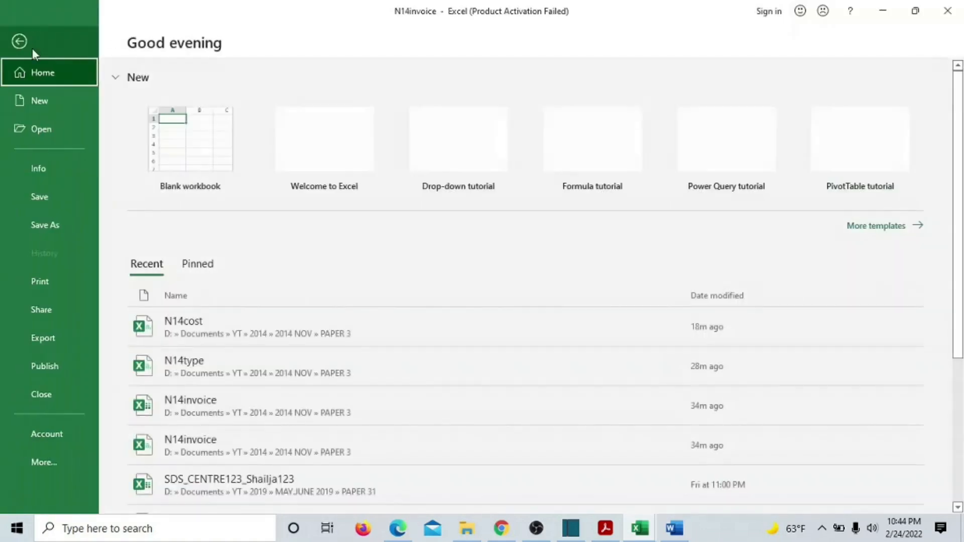
left_click(39, 280)
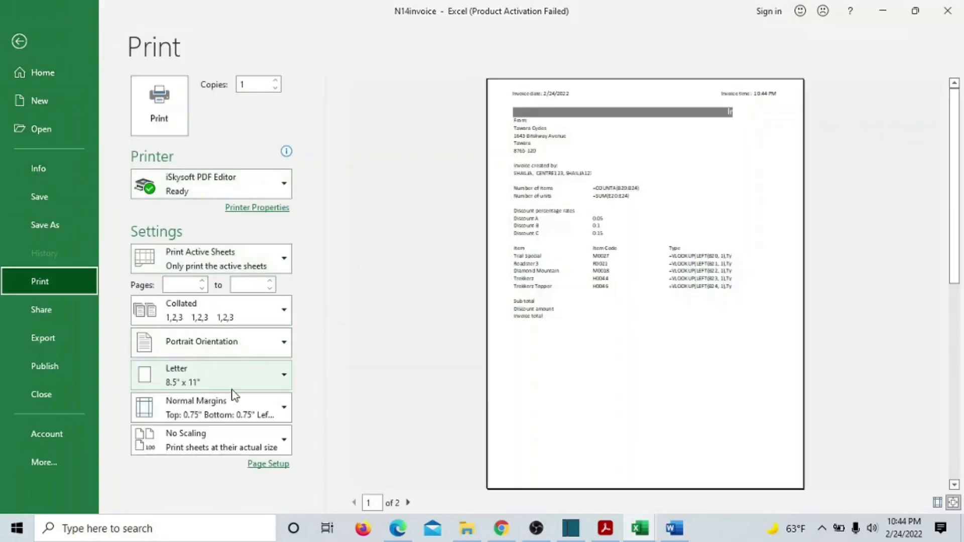
left_click(285, 348)
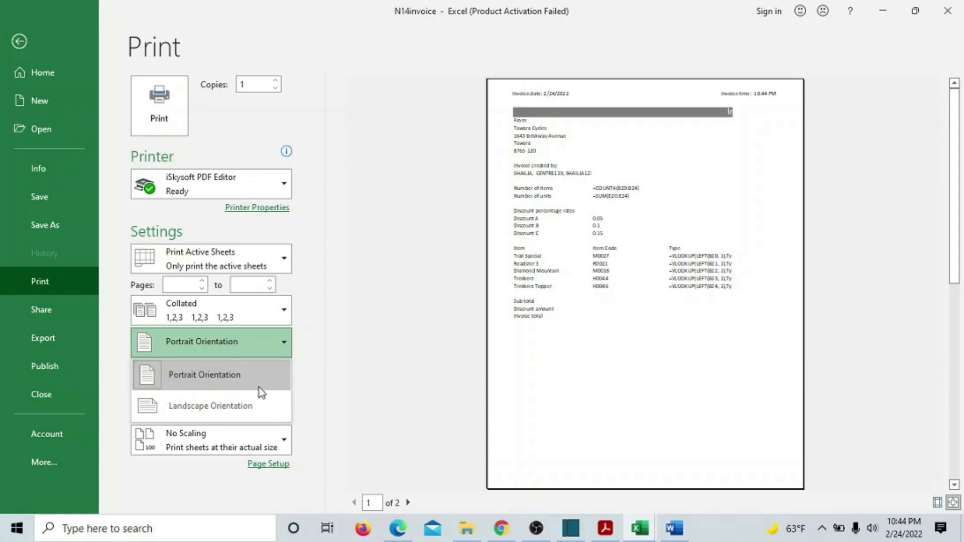
left_click(249, 413)
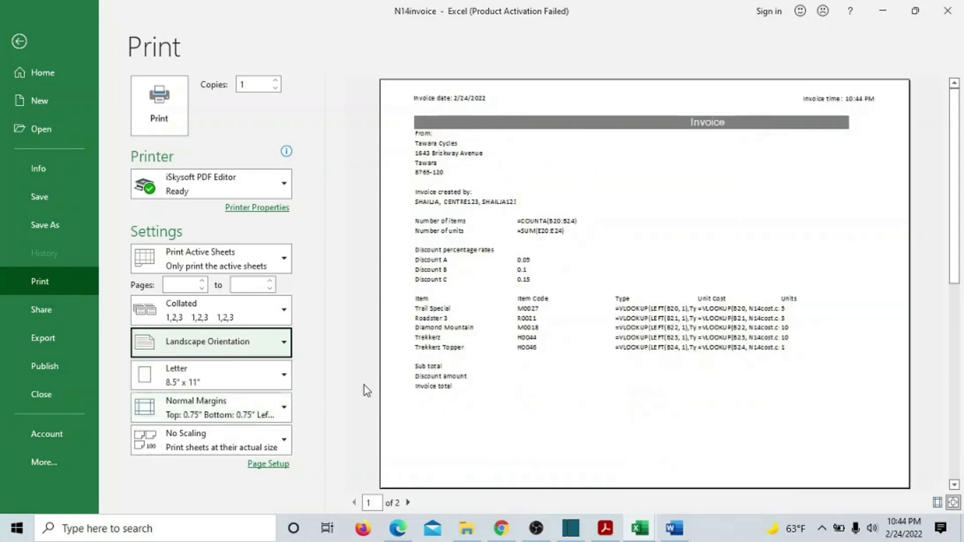
scroll(538, 404, "down", 1)
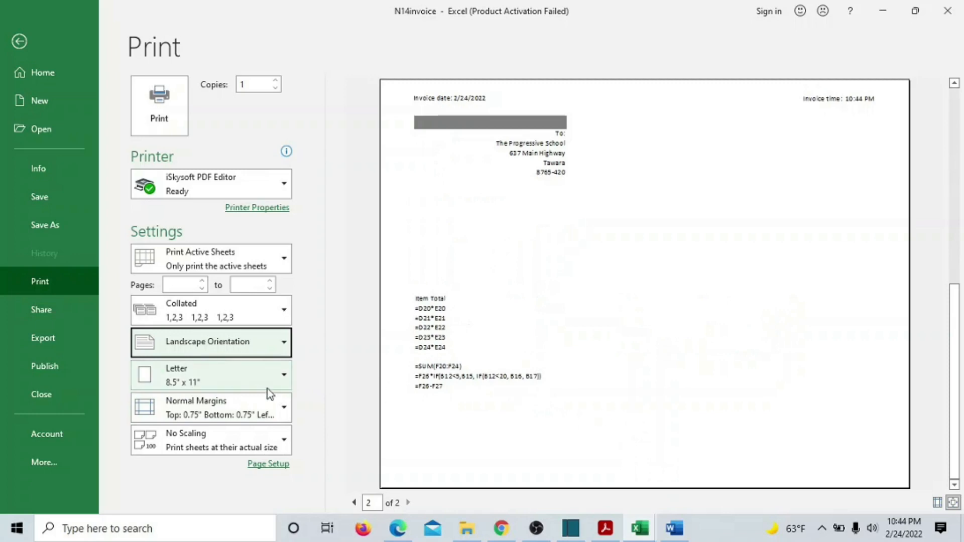
left_click(284, 411)
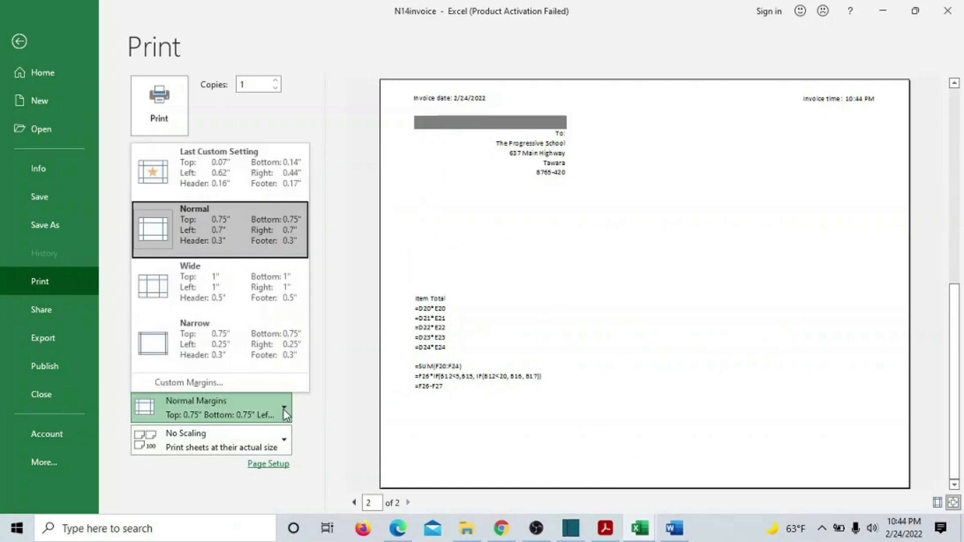
left_click(318, 420)
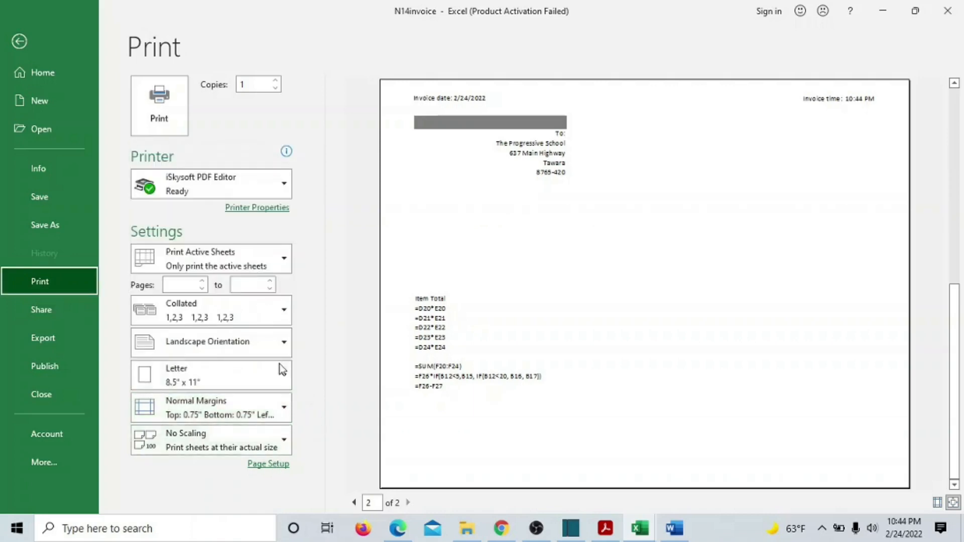
left_click(285, 258)
left_click(307, 372)
Turn on printing of row and column headings for N14invoice in Page Setup and preview the first page.
left_click(279, 463)
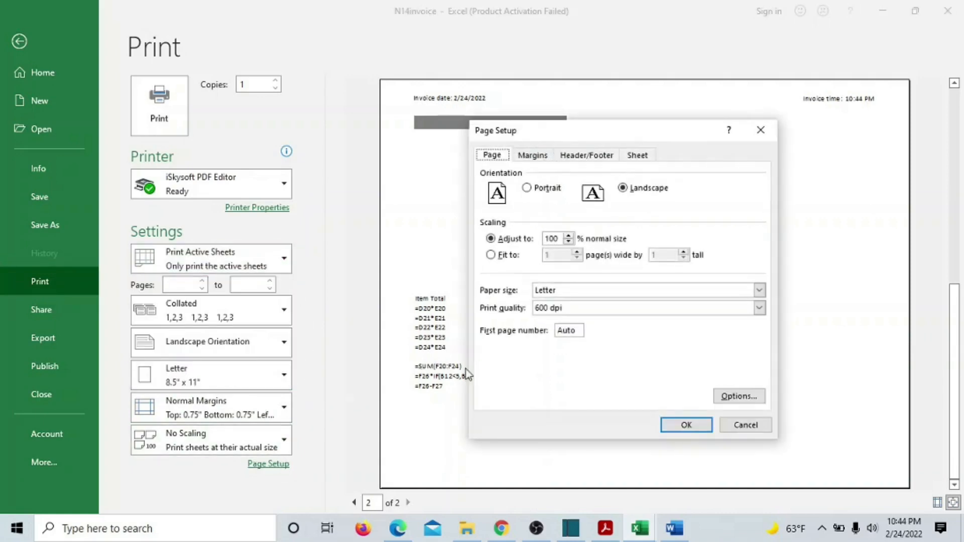
left_click(526, 155)
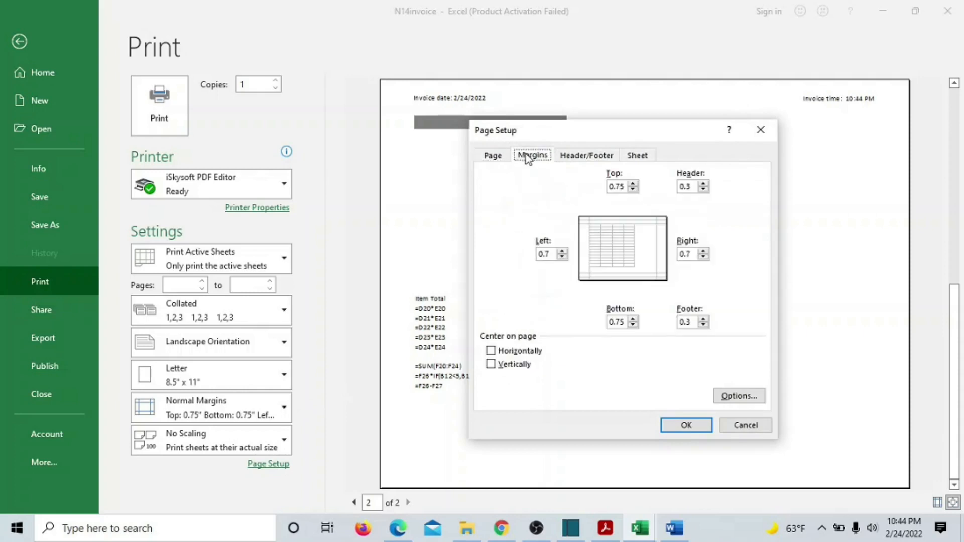
left_click(581, 157)
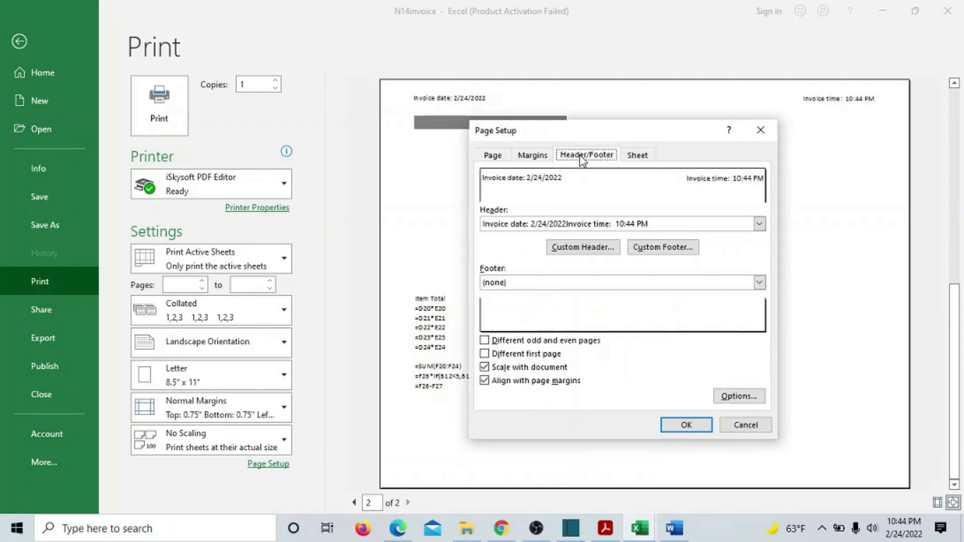
left_click(632, 156)
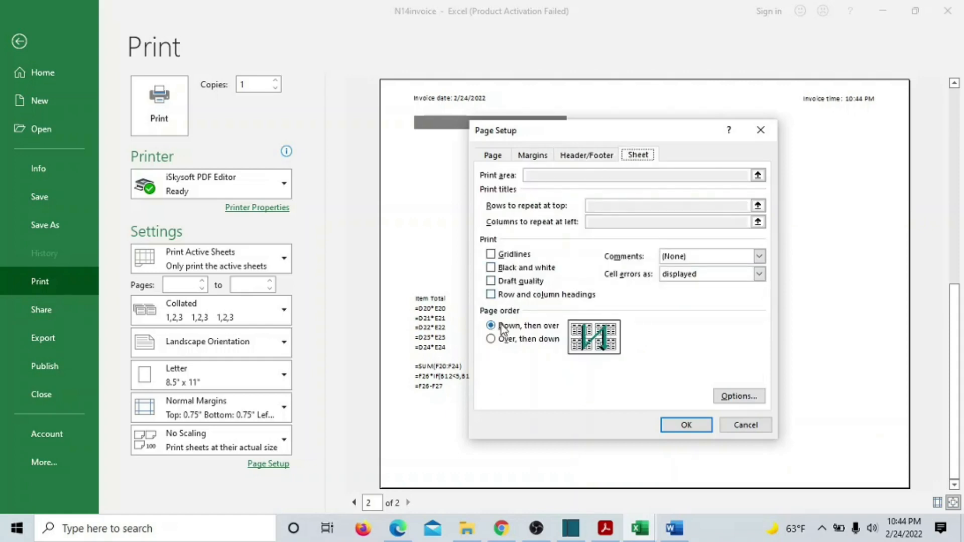
left_click(490, 295)
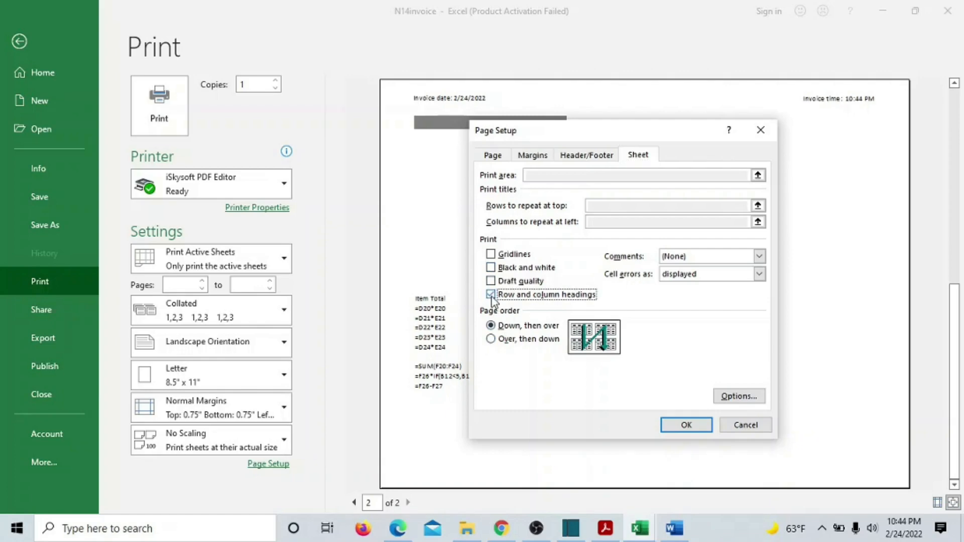
left_click(688, 425)
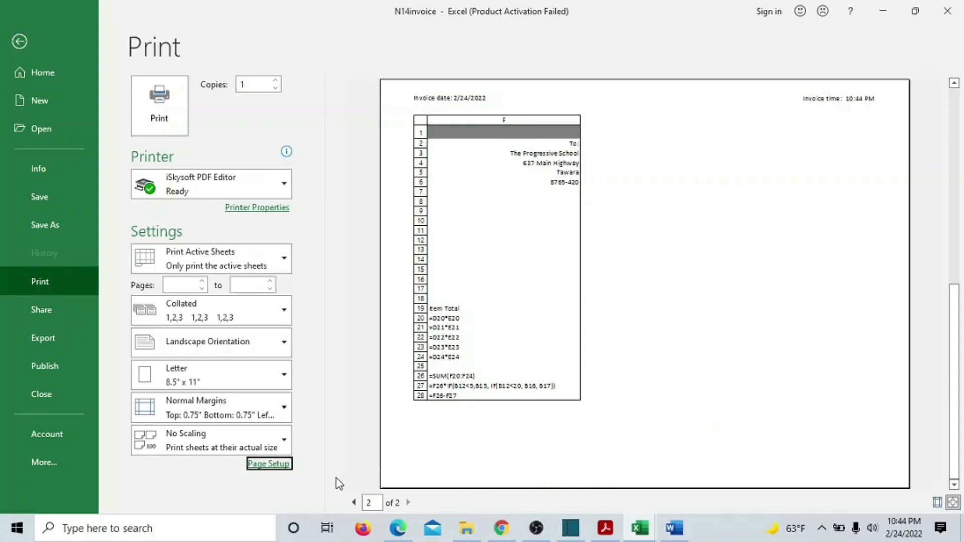
left_click(354, 502)
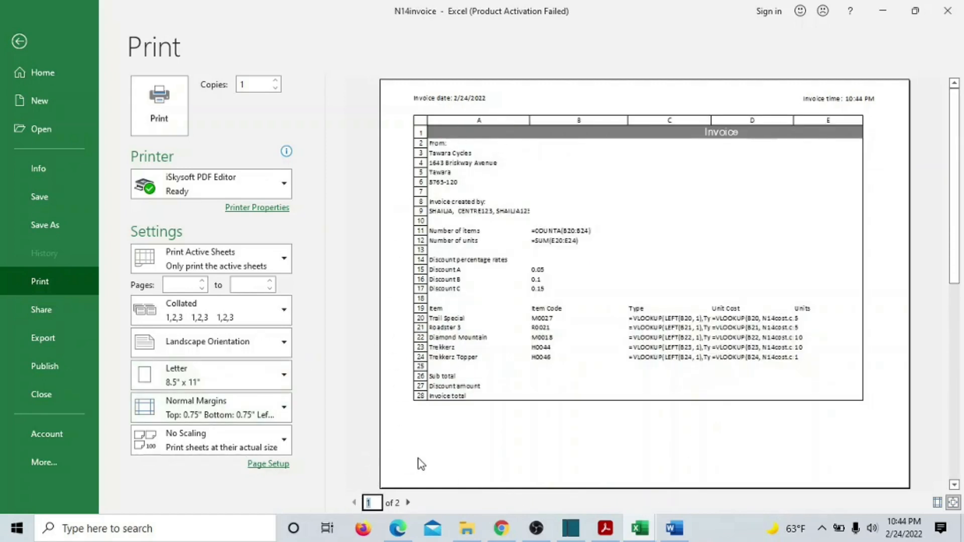
Reread question 21 in the question paper PDF and check both pages of the N14invoice formula print preview in Excel against it.
left_click(605, 528)
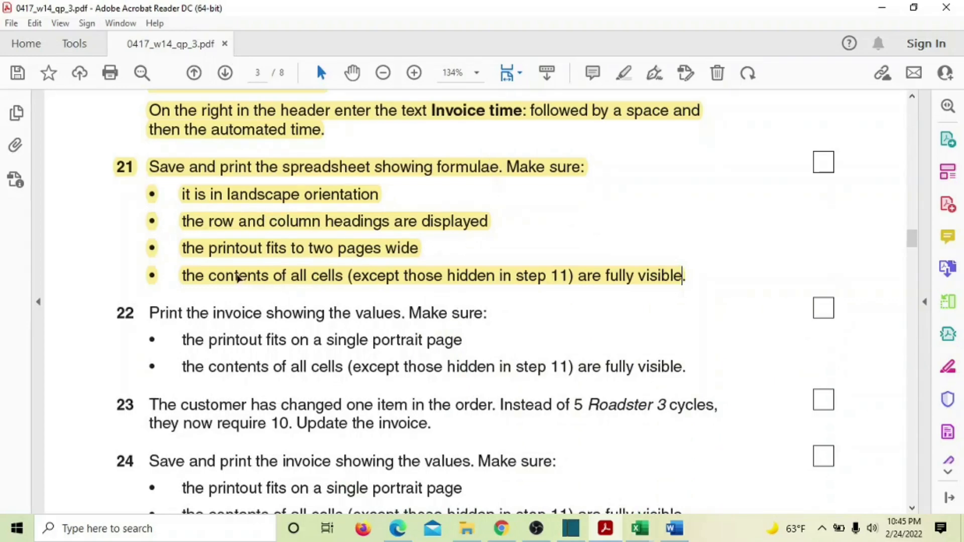
left_click(639, 529)
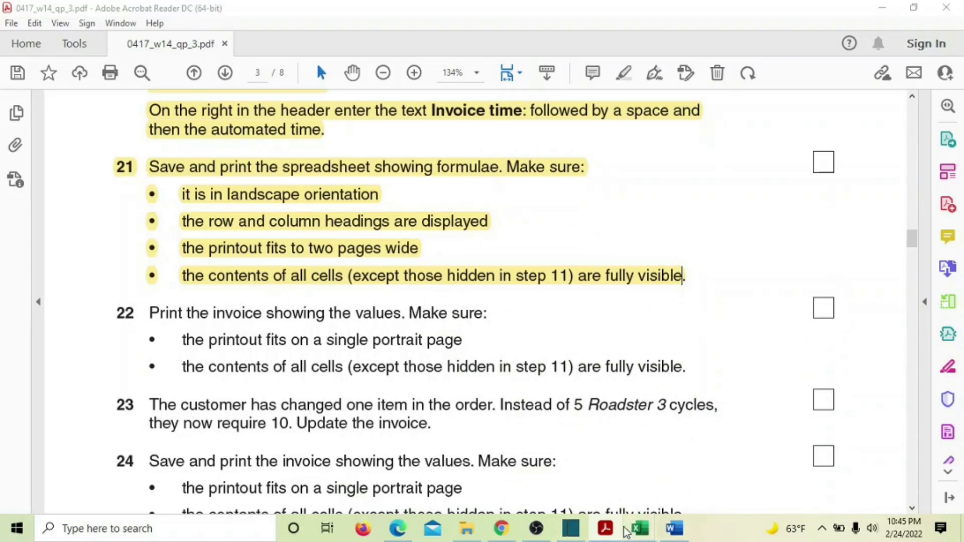
left_click(562, 470)
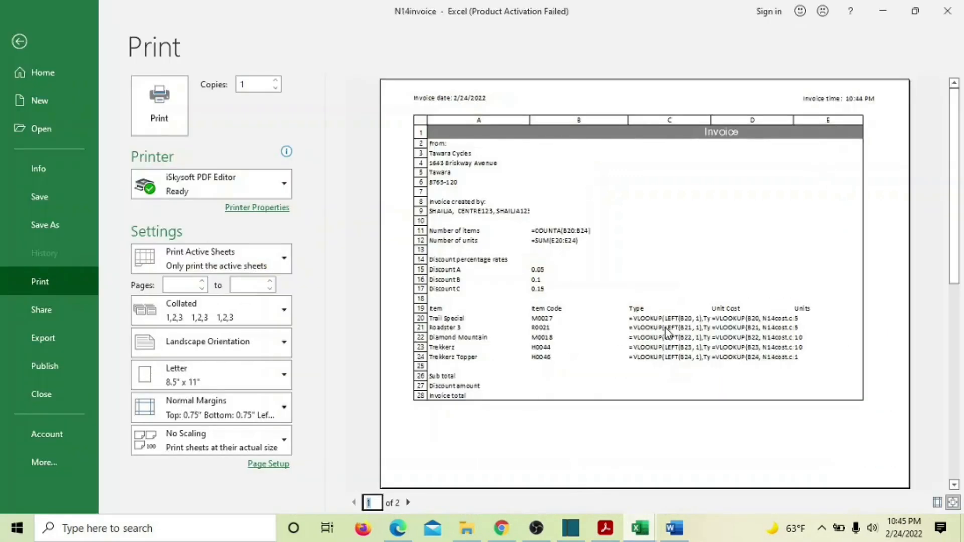
scroll(667, 333, "down", 1)
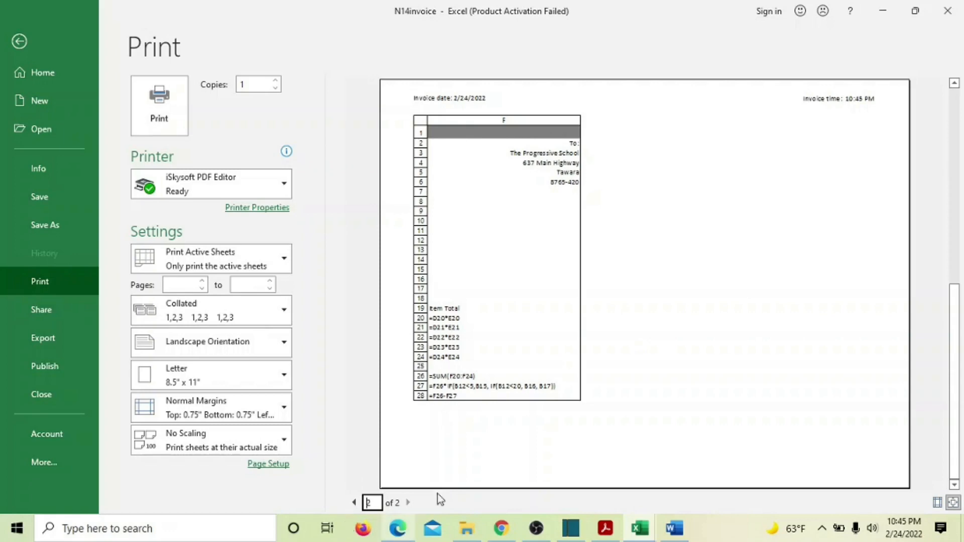
scroll(483, 463, "up", 1)
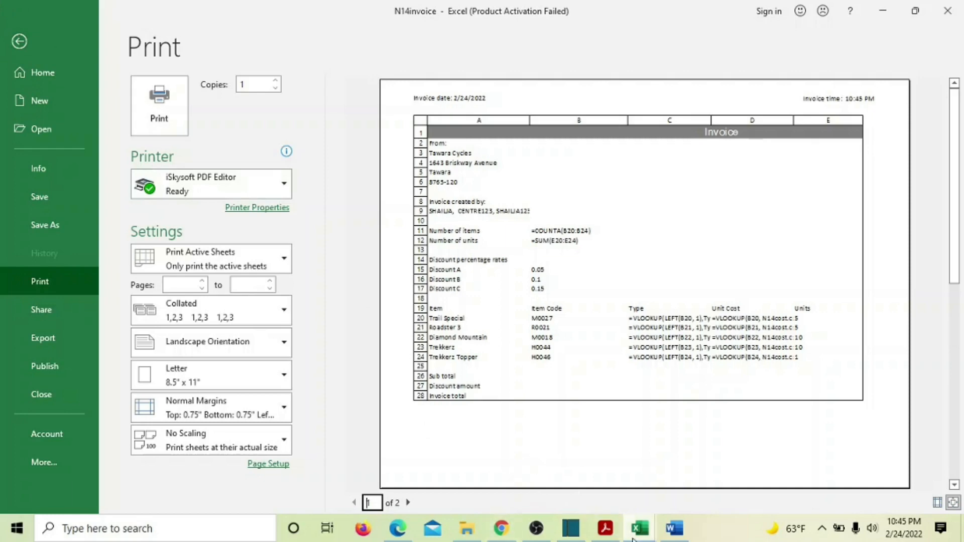
Select the text of question 22 in the question paper PDF, and switch back to N14invoice to show values instead of formulas.
left_click(605, 528)
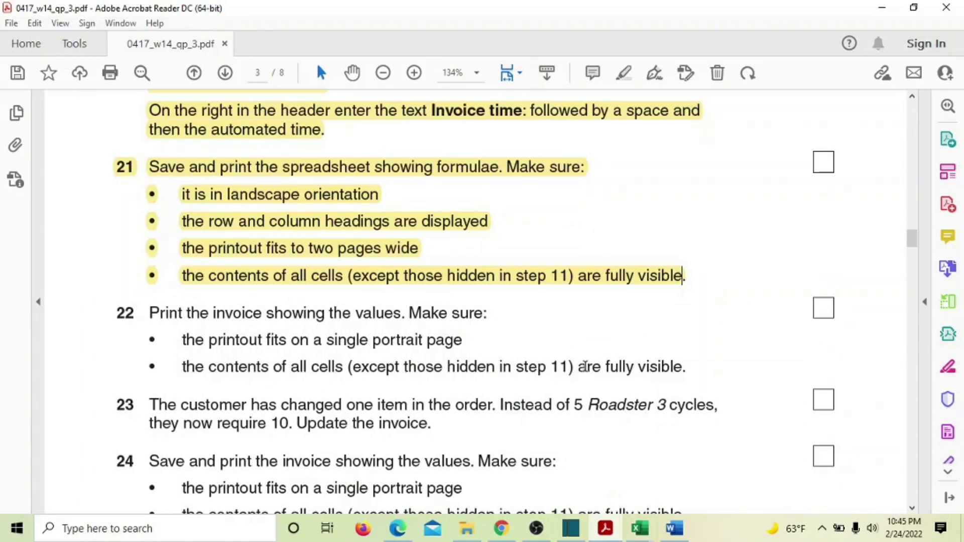
left_click_drag(120, 316, 685, 367)
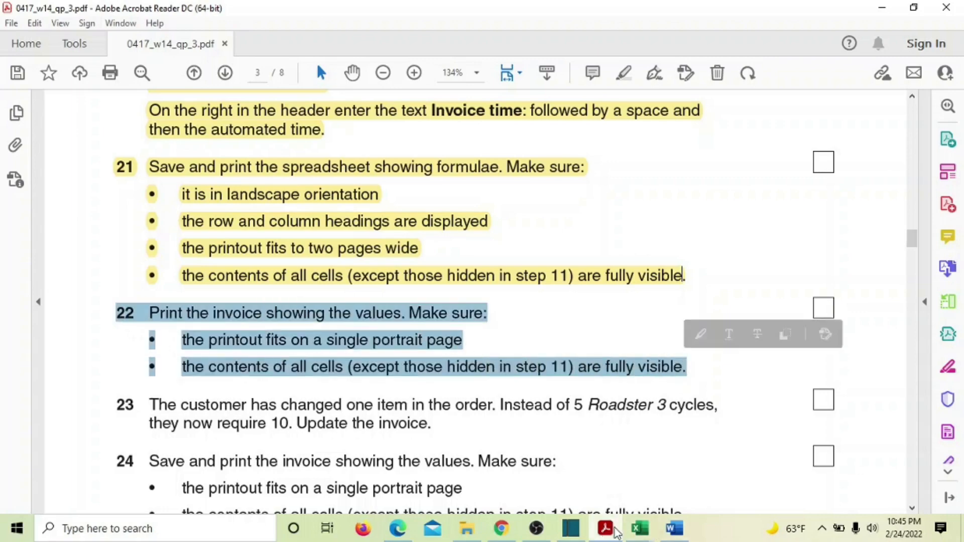
mouse_move(639, 528)
left_click(527, 437)
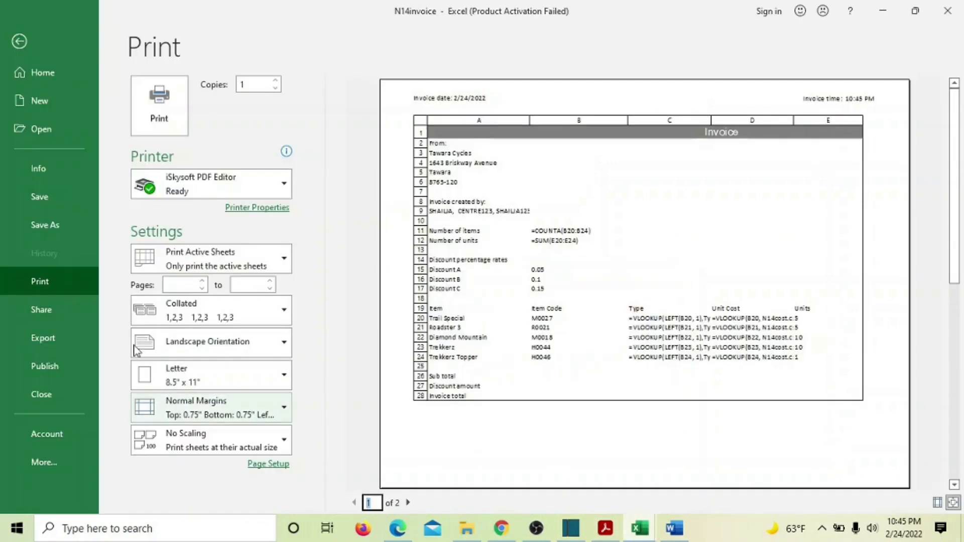
left_click(19, 42)
scroll(351, 232, "up", 5)
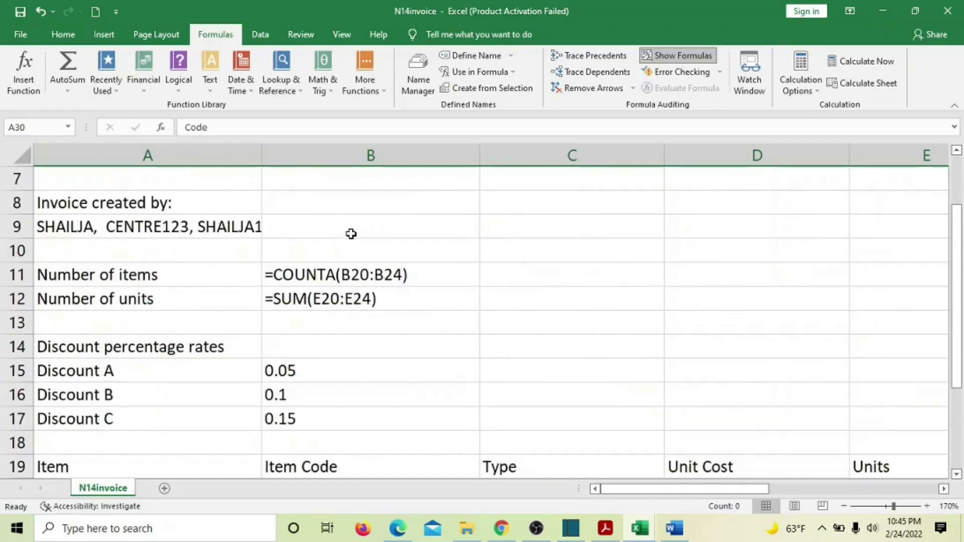
scroll(352, 232, "down", 3)
left_click(682, 56)
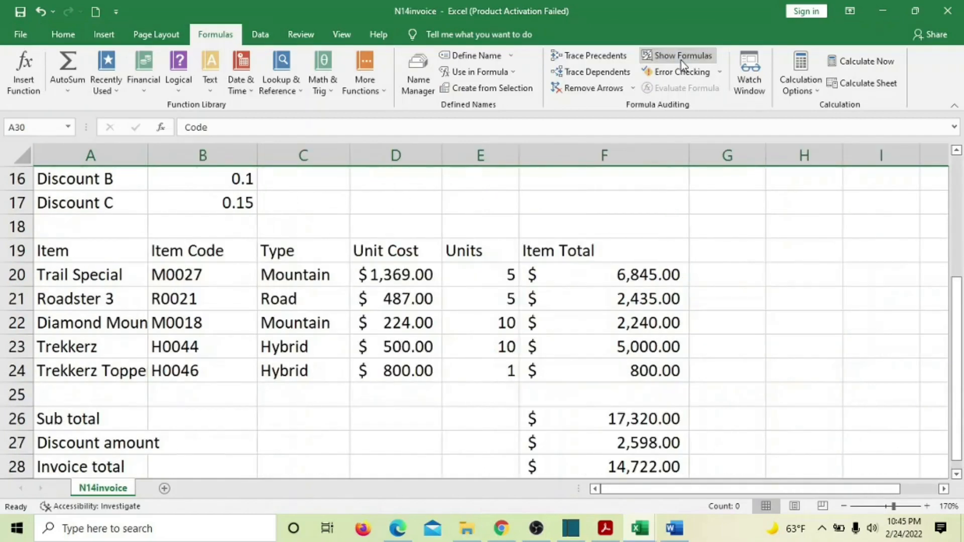
scroll(656, 263, "down", 8)
scroll(656, 264, "up", 11)
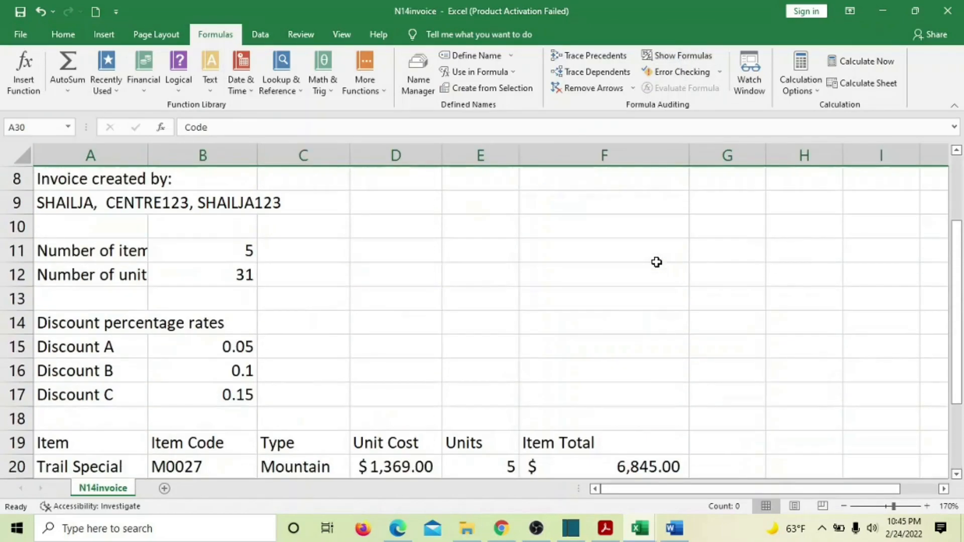
Open the print settings for N14invoice and set the page to Portrait Orientation.
left_click(20, 35)
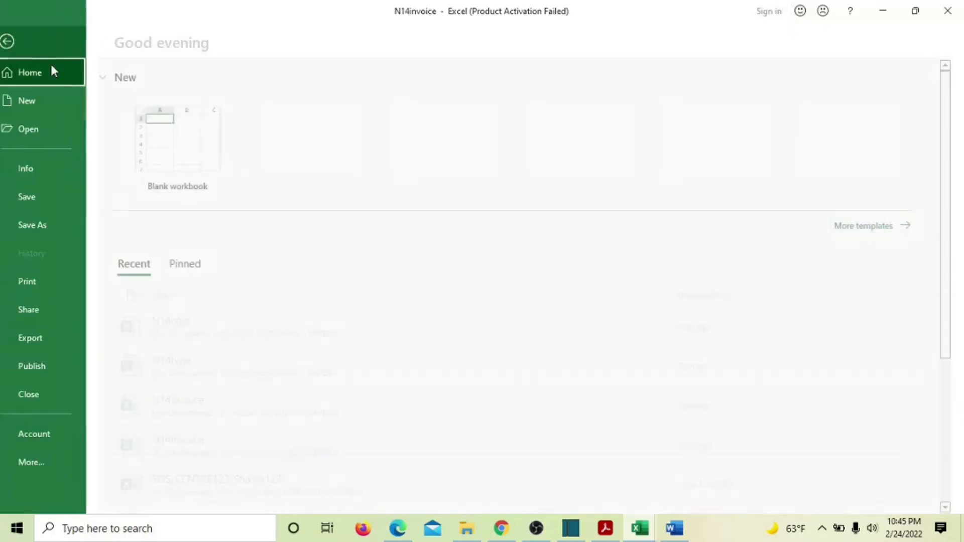
left_click(43, 280)
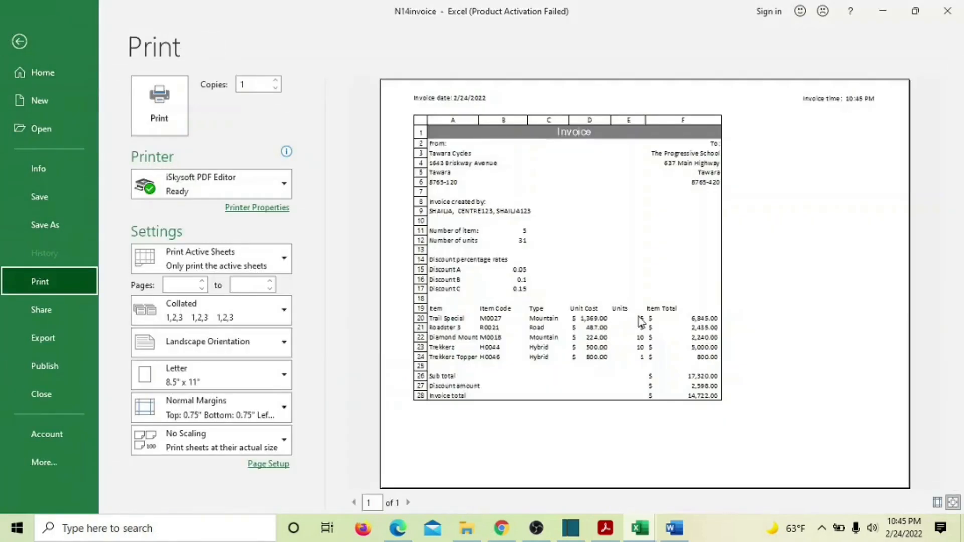
left_click(282, 343)
left_click(238, 377)
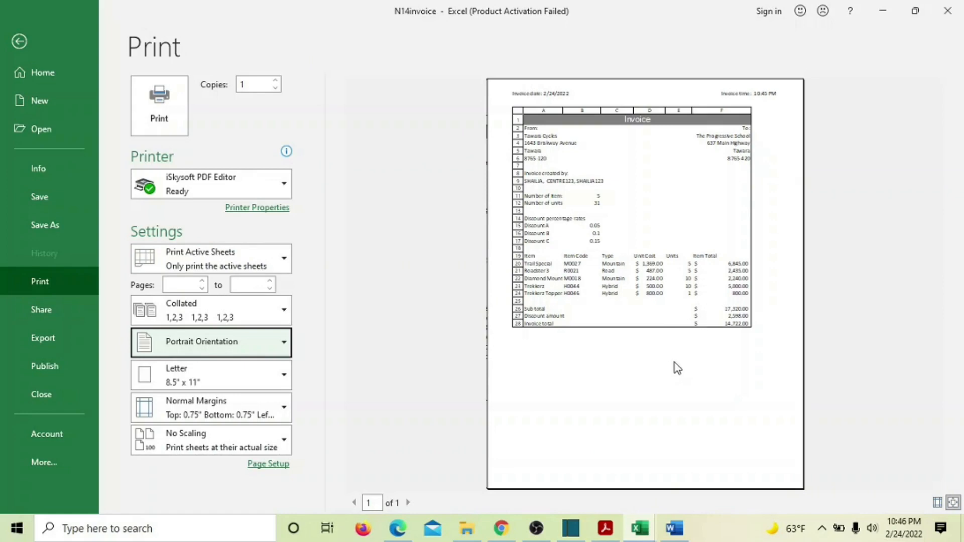
Turn off printing of row and column headings in Page Setup and return to the worksheet.
left_click(260, 466)
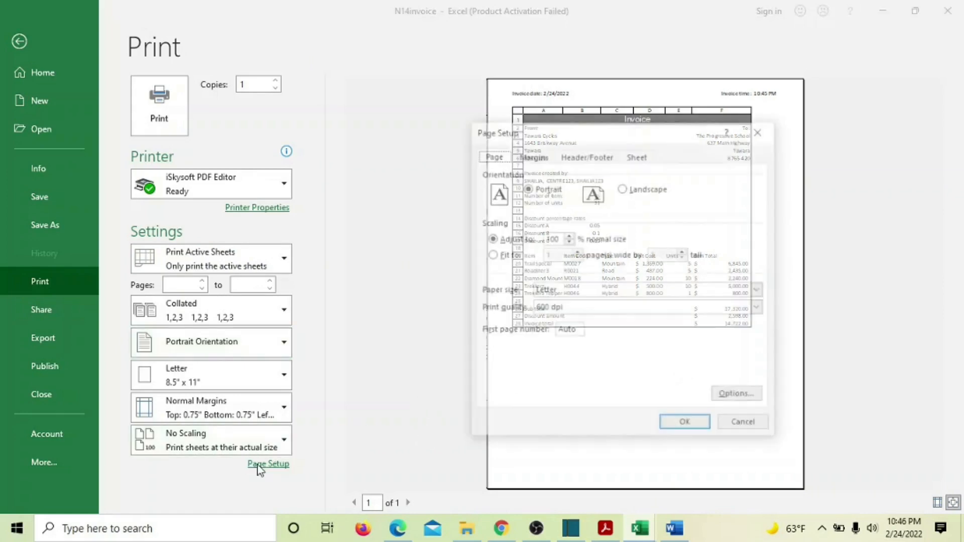
left_click(640, 155)
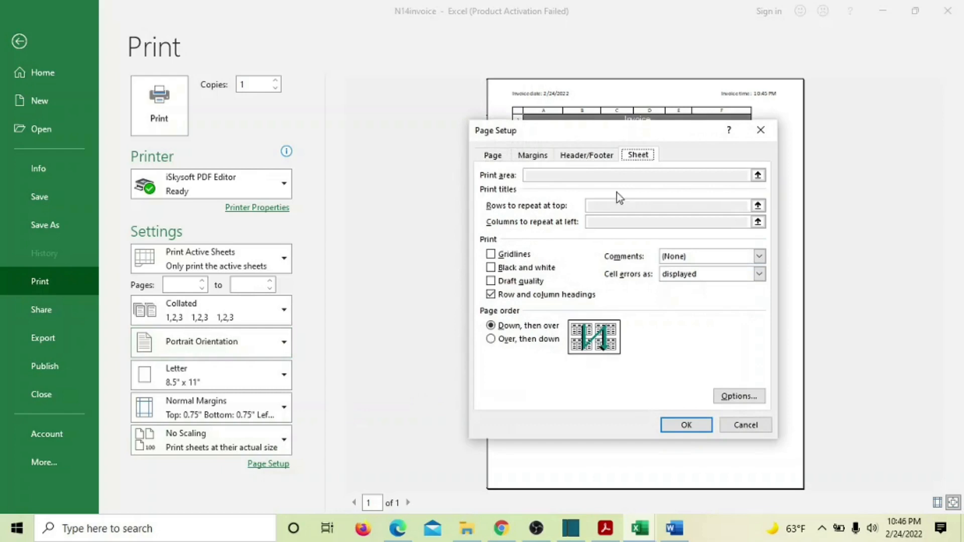
left_click(490, 293)
left_click(688, 424)
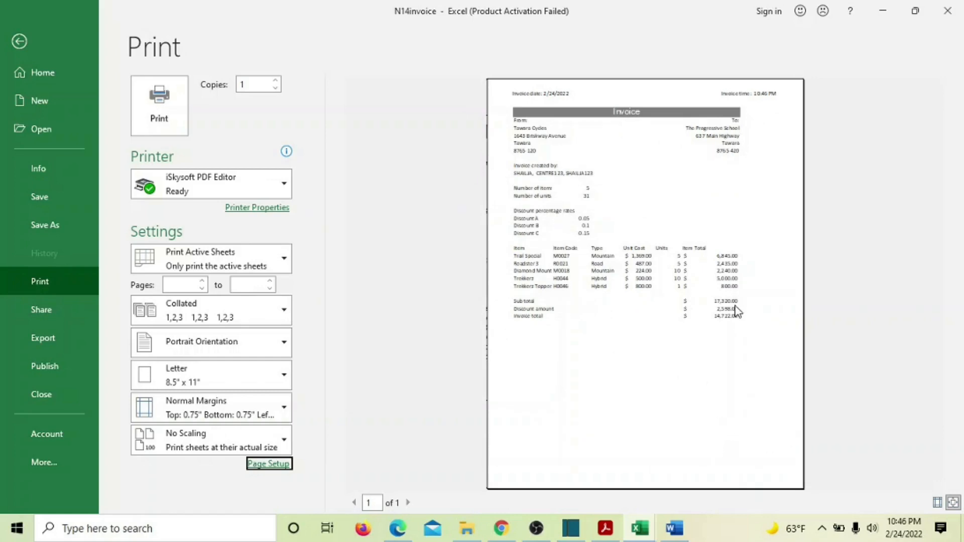
left_click(23, 46)
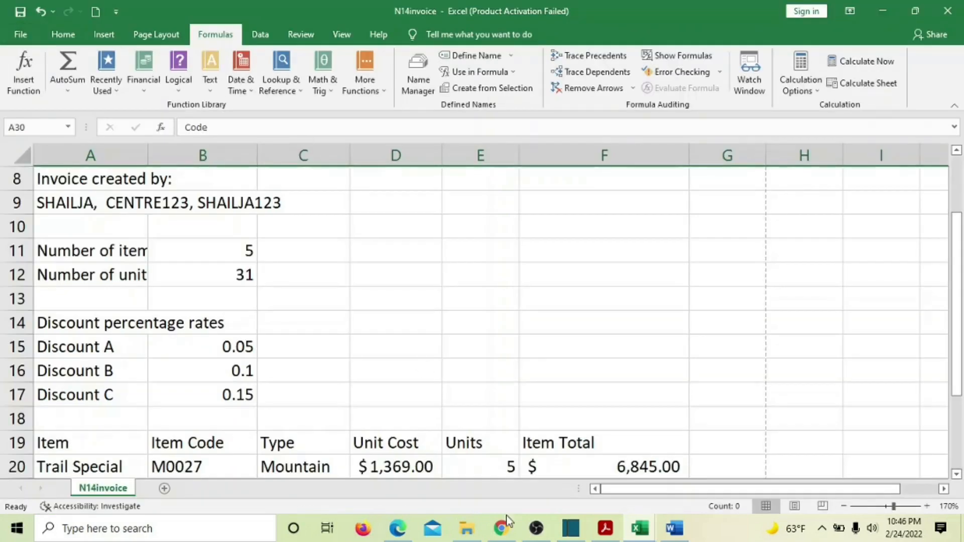
Read questions 23 and 24 in the question paper PDF, and set the Roadster 3 units in cell E21 of N14invoice to 3.
left_click(606, 530)
scroll(435, 396, "down", 5)
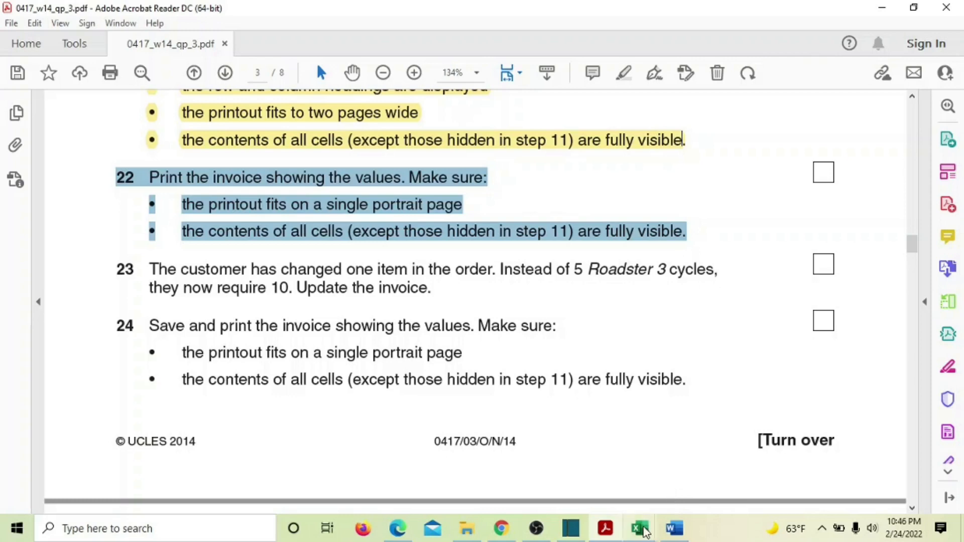
mouse_move(639, 528)
left_click(577, 489)
scroll(421, 383, "down", 3)
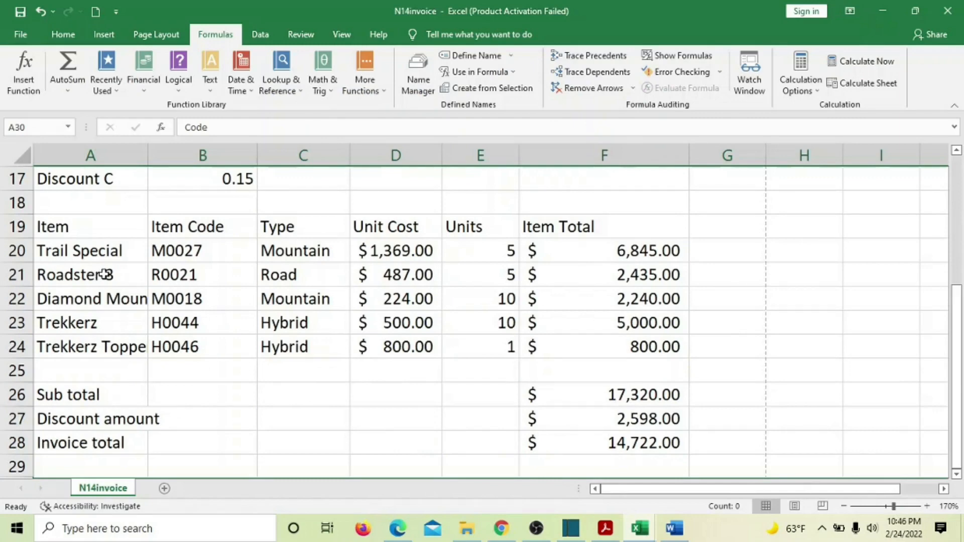
left_click(482, 275)
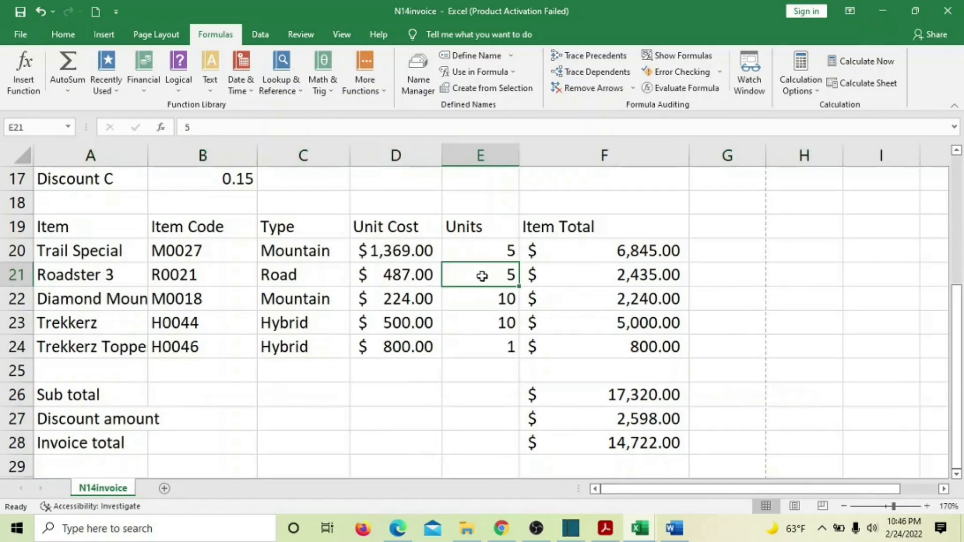
type("3")
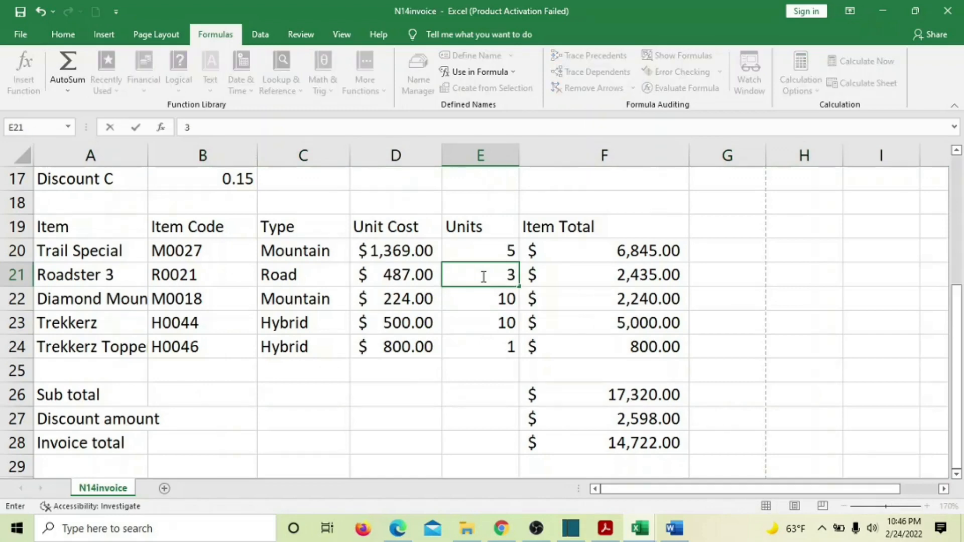
key("Return")
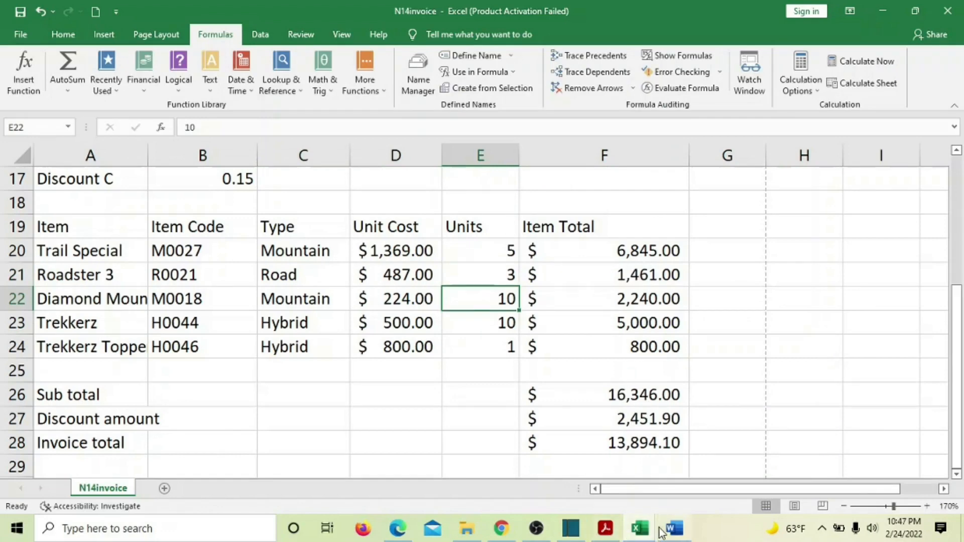
Reread questions 23 and 24 in the question paper PDF, and check the print preview of N14invoice before returning to the worksheet.
left_click(606, 529)
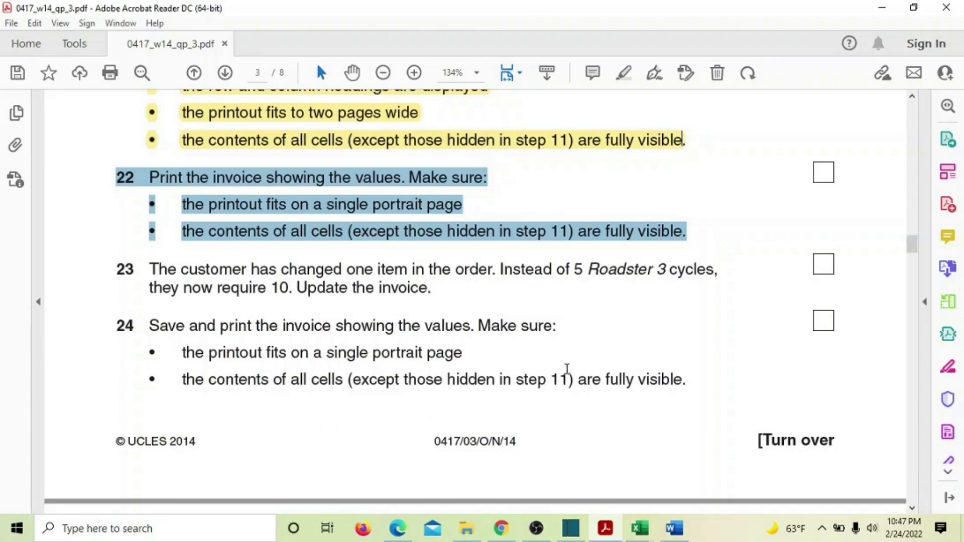
scroll(567, 372, "down", 3)
mouse_move(639, 528)
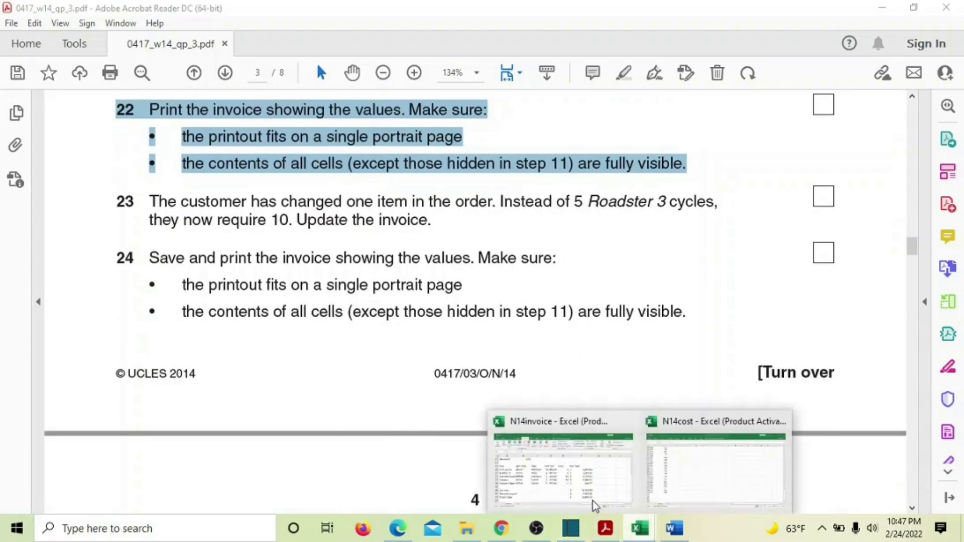
left_click(593, 501)
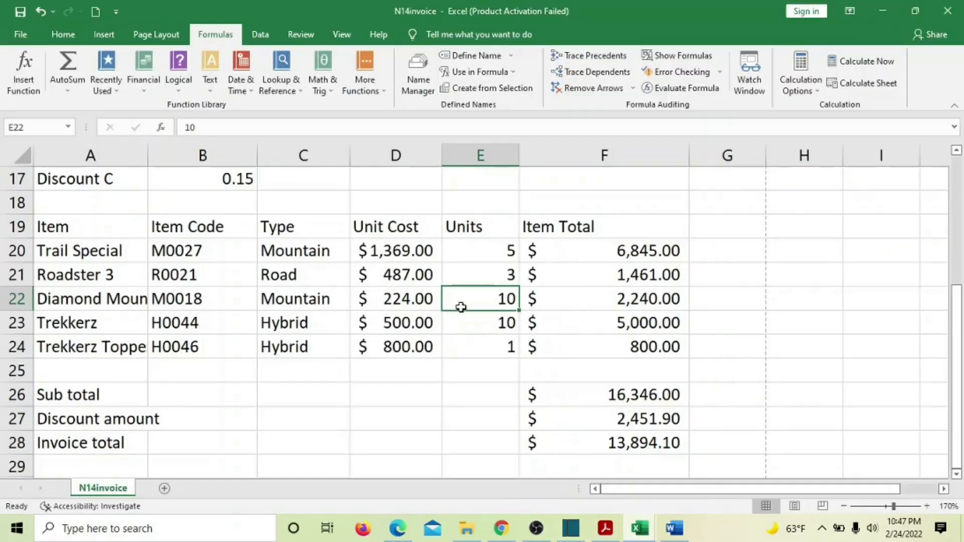
left_click(23, 38)
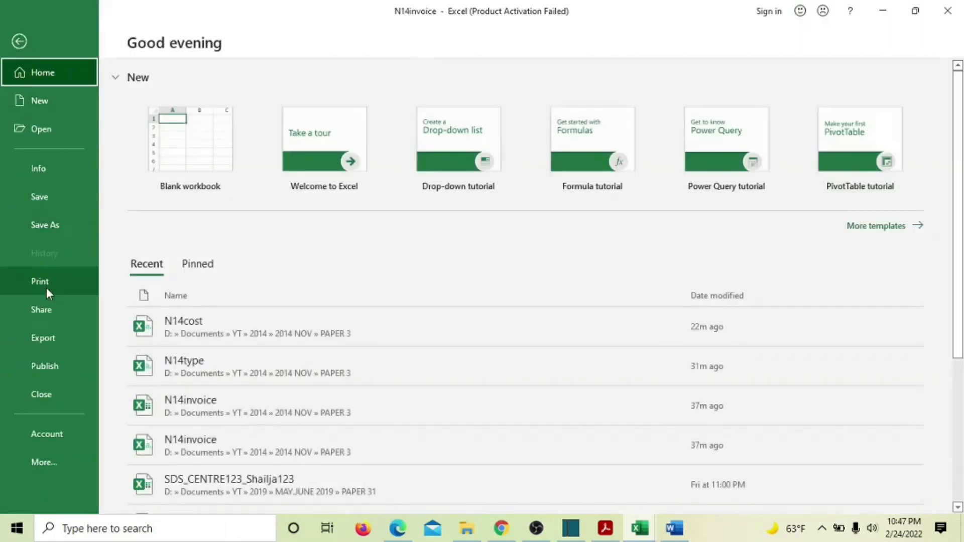
left_click(46, 284)
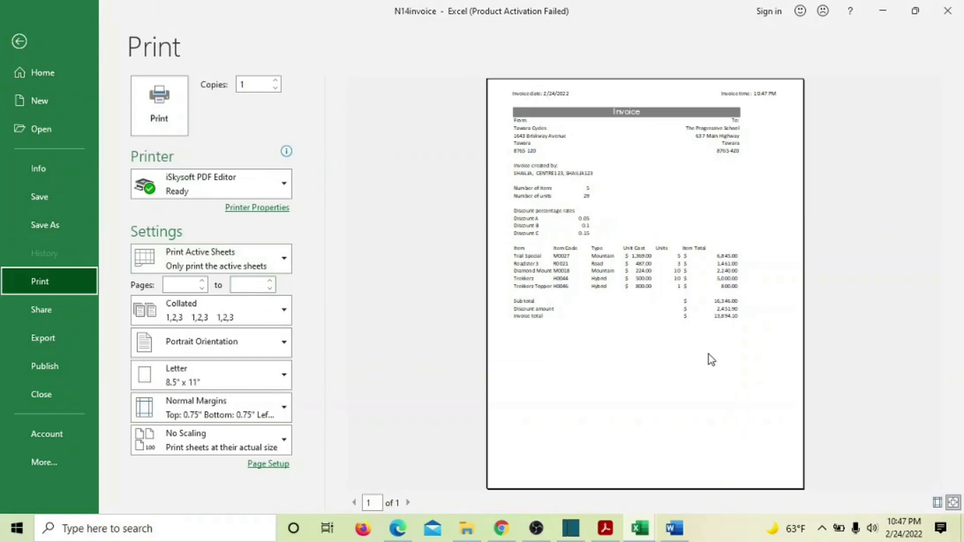
left_click(19, 42)
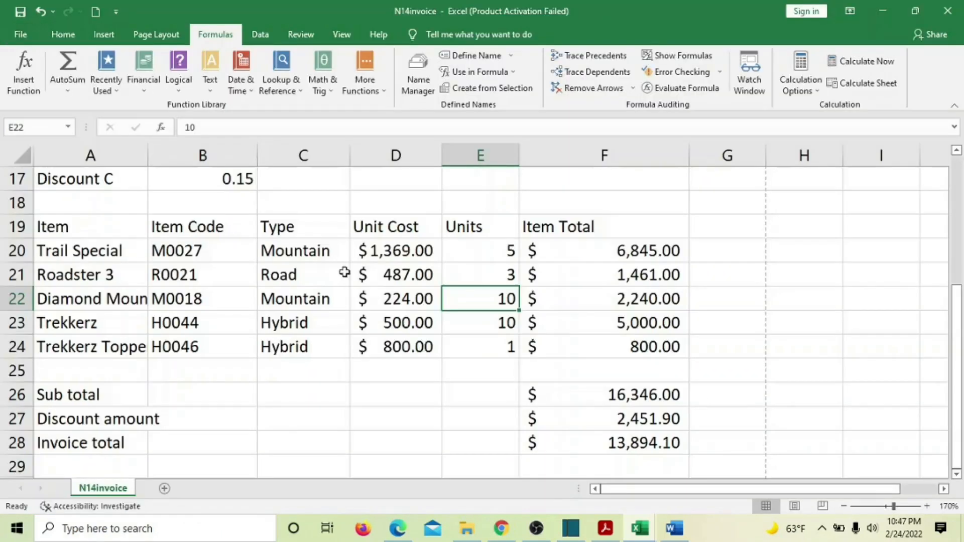
Select the text of questions 23 and 24 in the question paper PDF, and read the discount rates required by question 25.
left_click(605, 528)
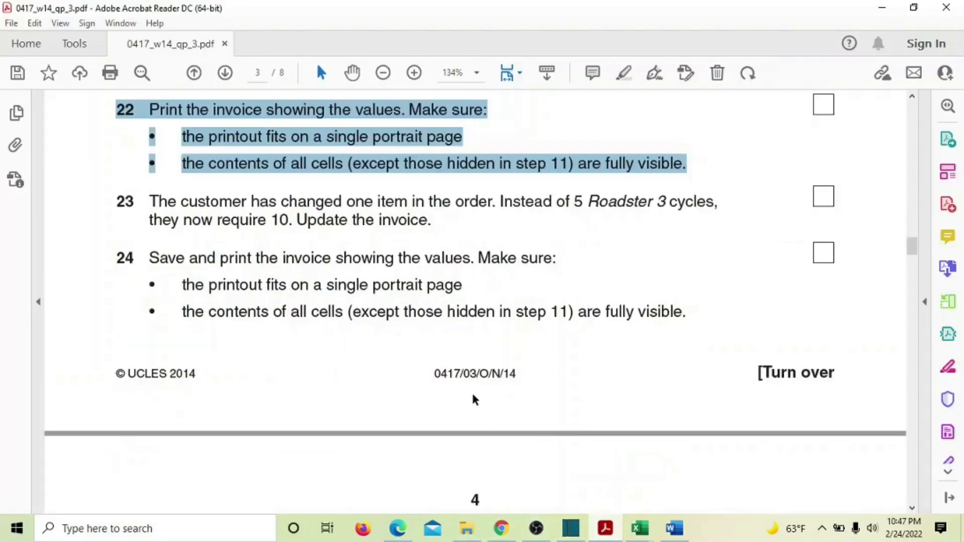
left_click_drag(117, 201, 706, 313)
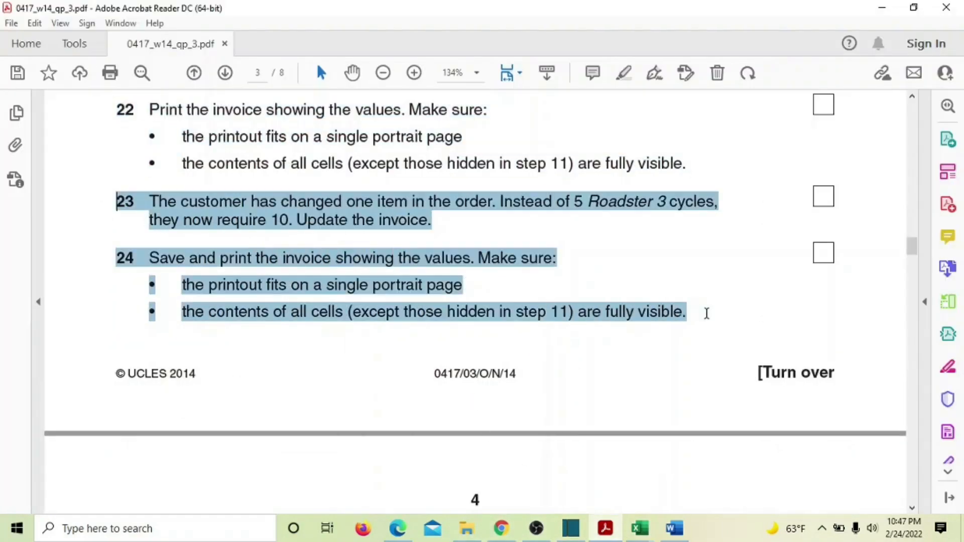
left_click(723, 283)
scroll(581, 304, "down", 5)
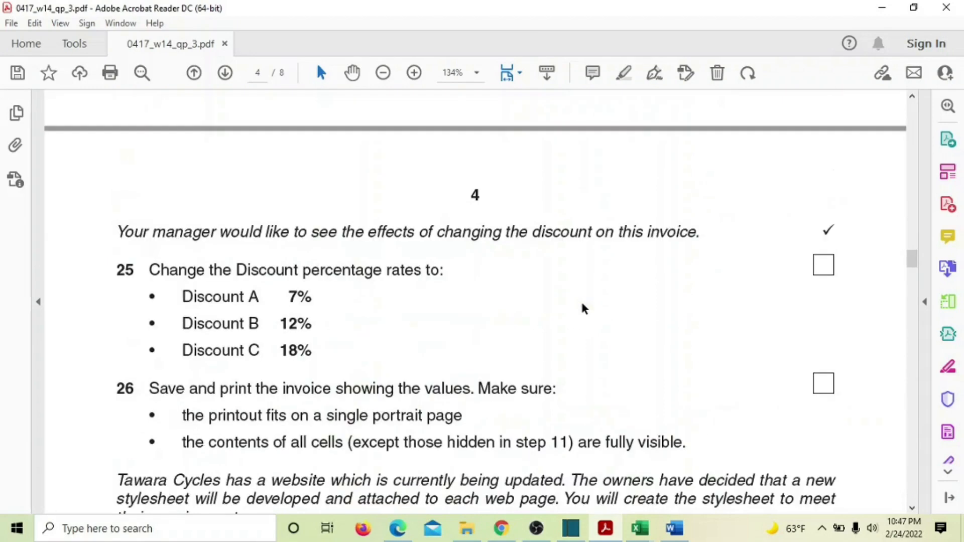
scroll(582, 305, "down", 3)
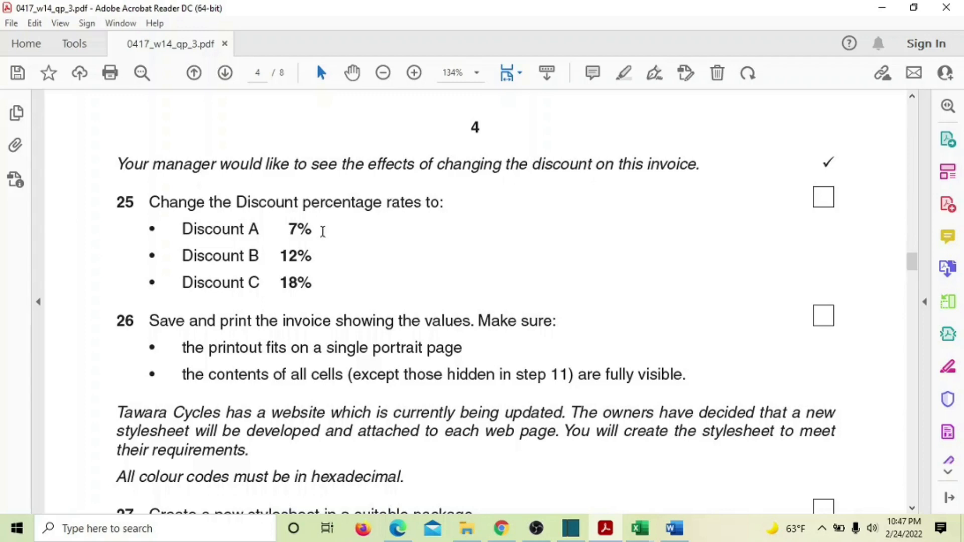
left_click_drag(285, 228, 295, 227)
left_click(284, 255)
Switch to N14invoice and set the Discount A rate in cell B15 to 0.7.
left_click(640, 528)
left_click(562, 495)
scroll(257, 340, "up", 4)
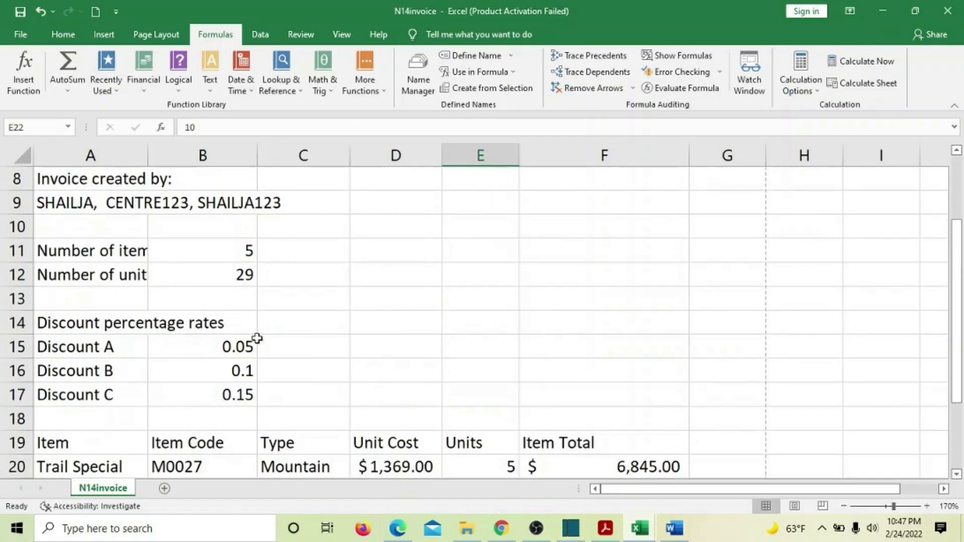
scroll(256, 338, "down", 1)
left_click(236, 344)
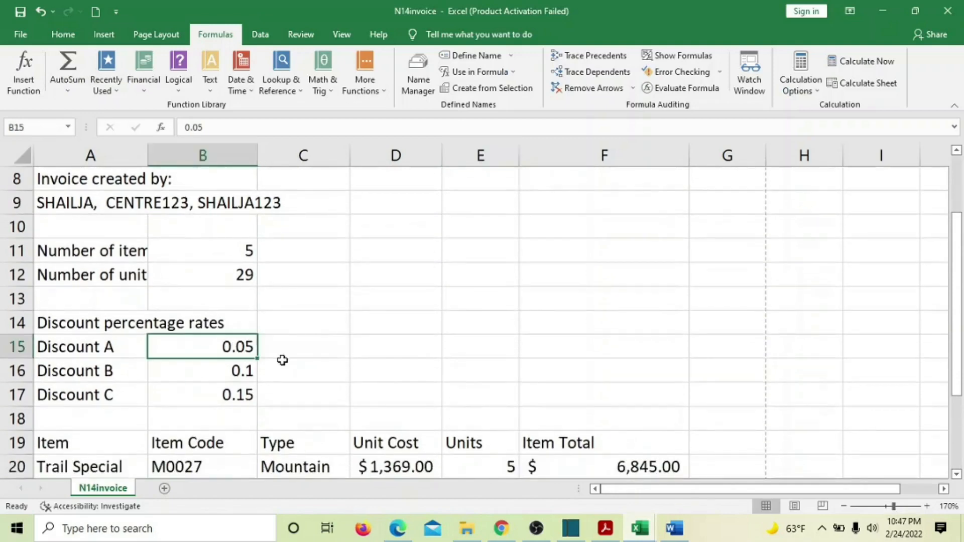
type("0")
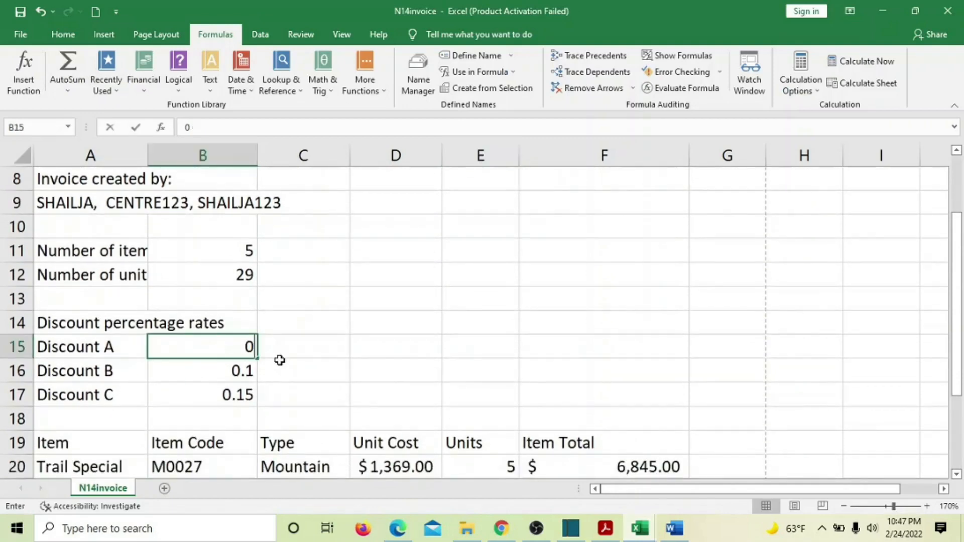
type("7")
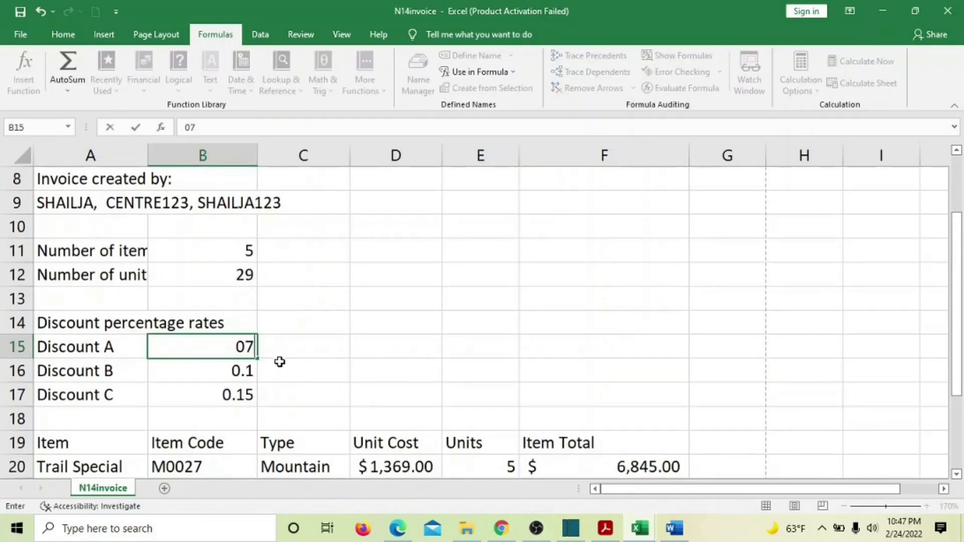
key("BackSpace")
type(".7")
key("Return")
Compare the discount percentage rates with the sub total, discount amount and invoice total on the invoice.
scroll(268, 375, "down", 4)
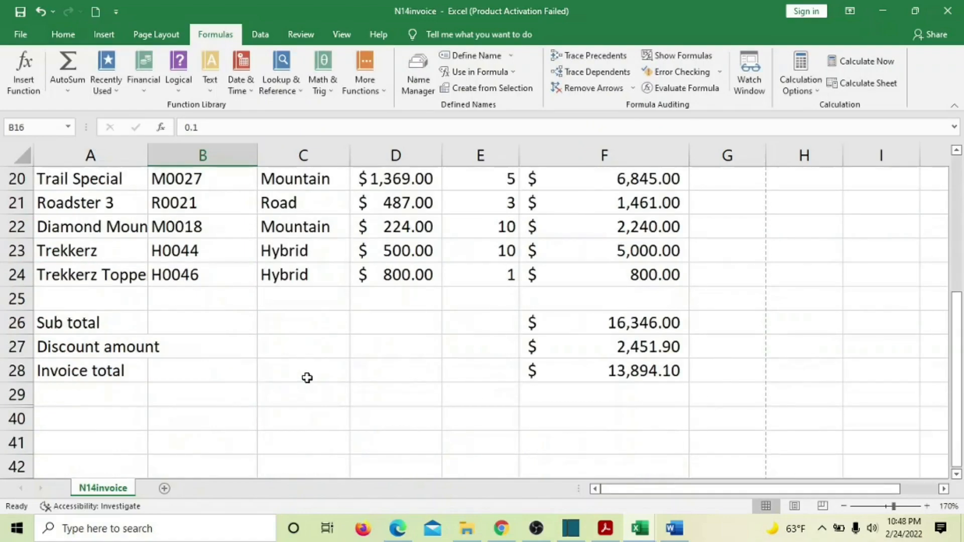
scroll(560, 345, "up", 2)
scroll(561, 344, "down", 1)
scroll(561, 344, "down", 1)
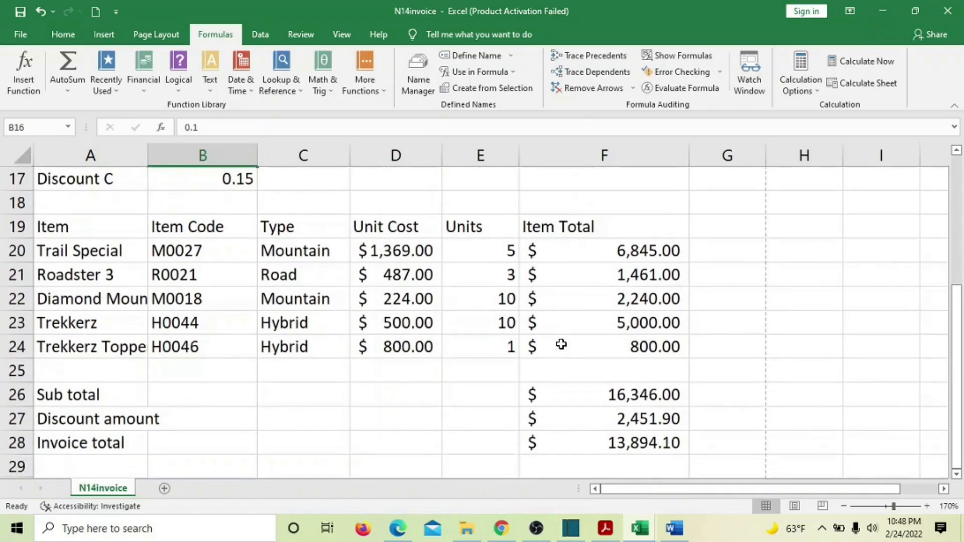
scroll(561, 344, "up", 2)
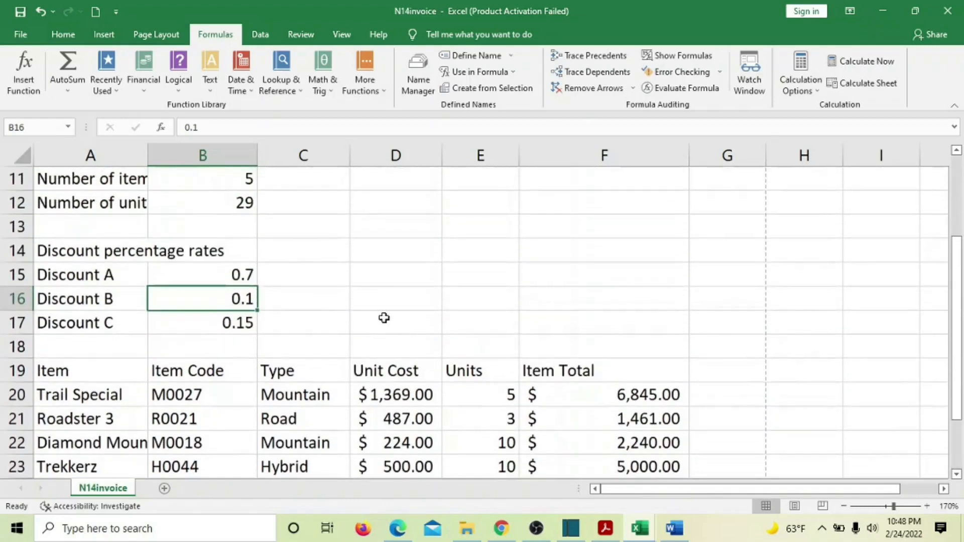
scroll(385, 318, "down", 3)
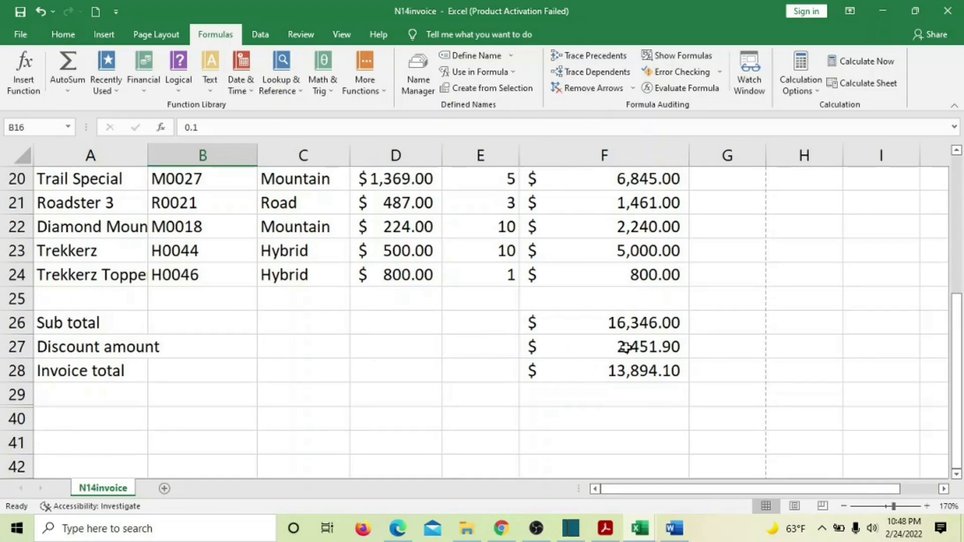
scroll(625, 347, "up", 3)
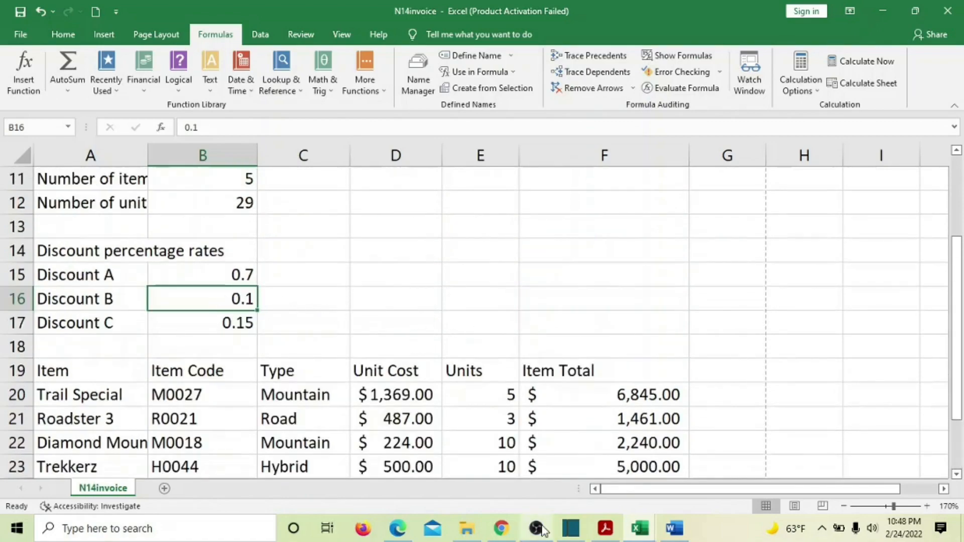
Check the Discount B rate in the question paper PDF, and set cell B16 of N14invoice to 1.2.
left_click(601, 534)
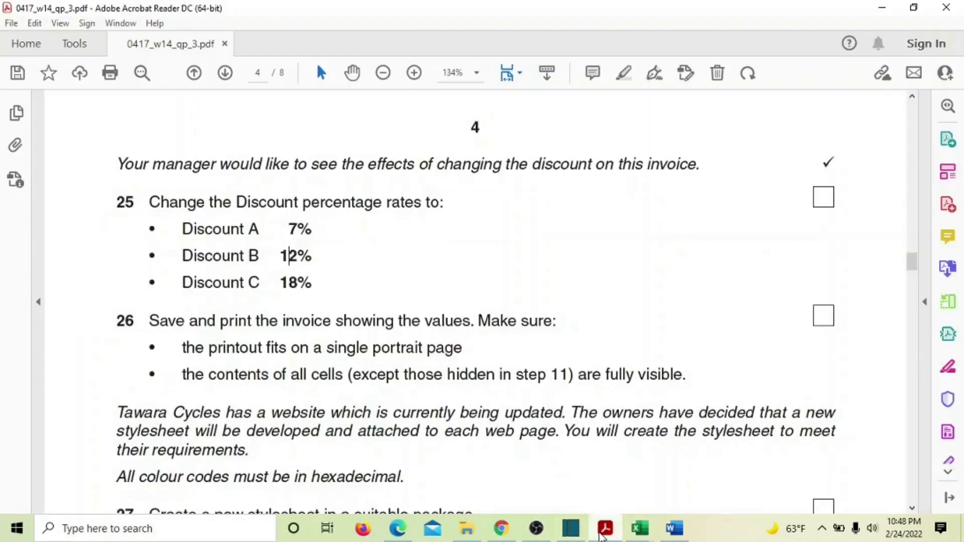
left_click(601, 534)
type("1")
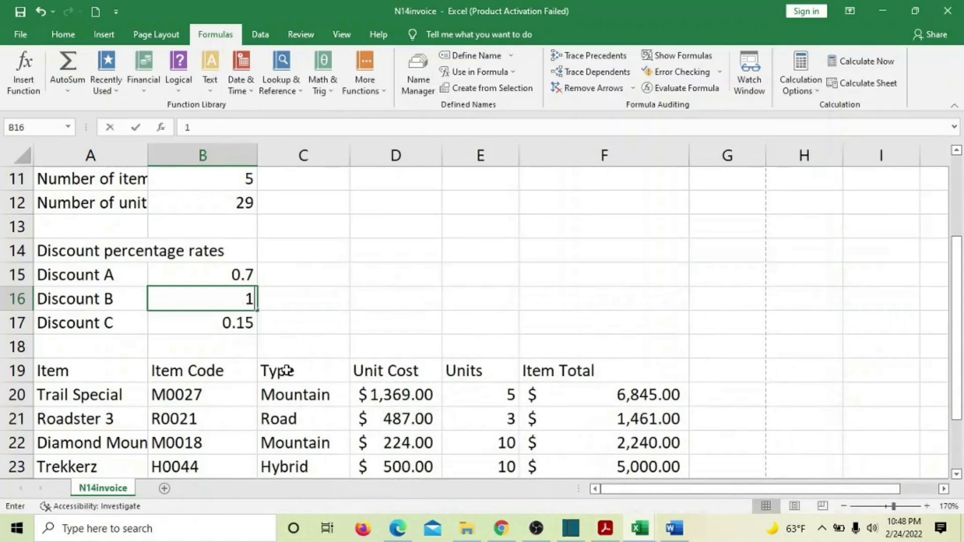
type(".2")
key("Return")
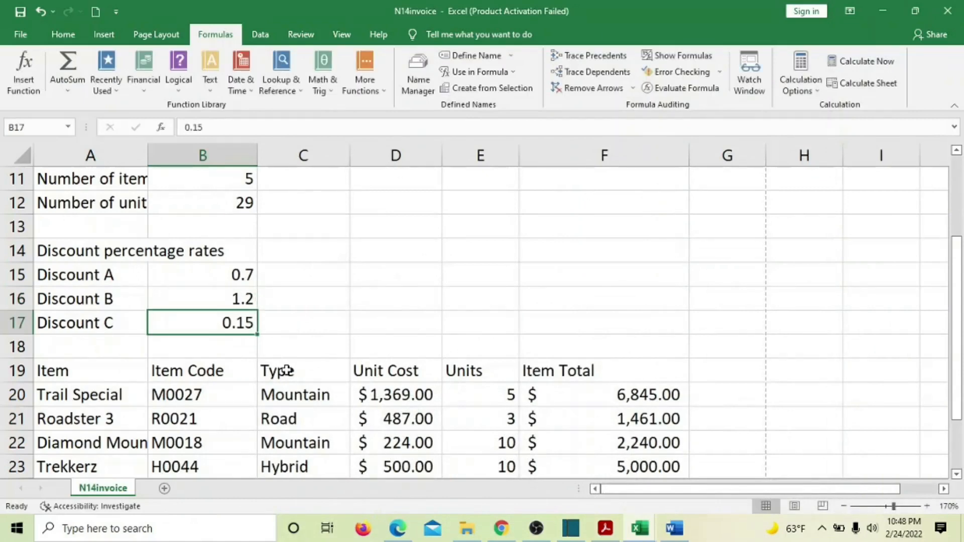
Set the Discount C rate in cell B17 to 1.8 and check the invoice totals.
scroll(342, 351, "down", 4)
scroll(524, 294, "up", 3)
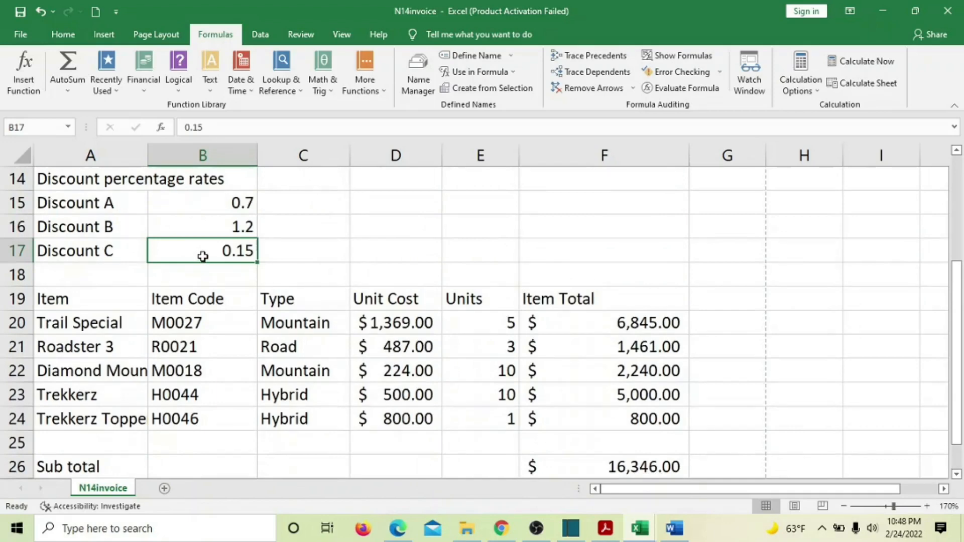
type("1.8")
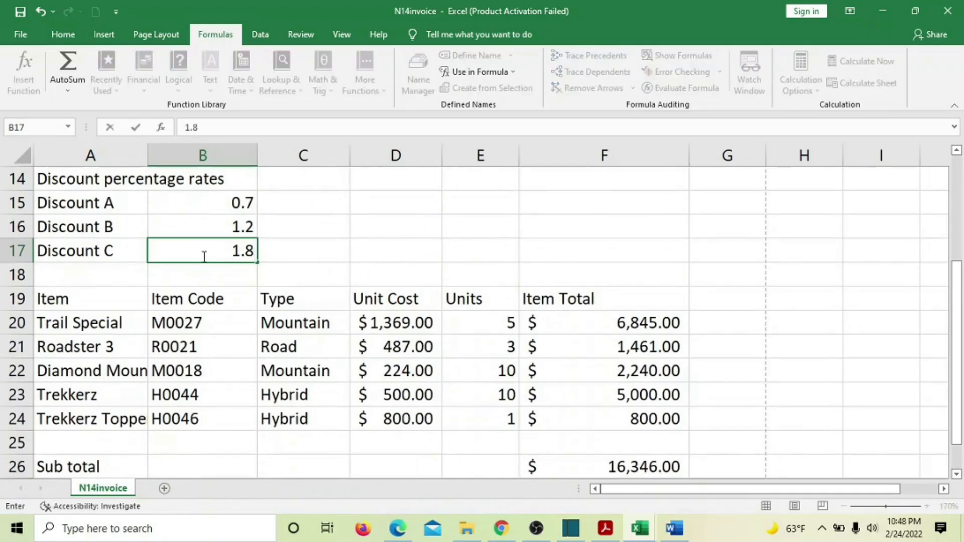
key("Return")
scroll(705, 352, "down", 3)
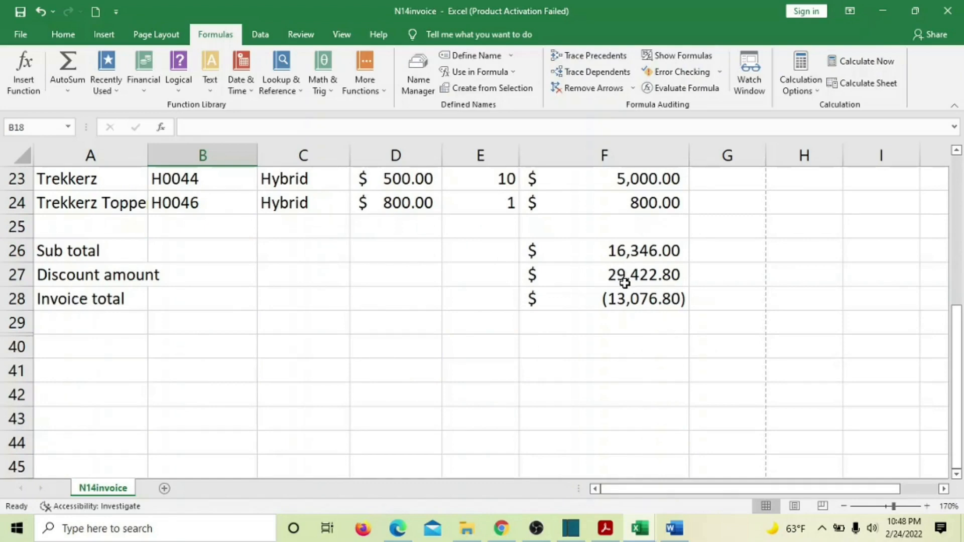
Highlight the manager's note and questions 25 and 26 in the question paper PDF.
left_click(604, 529)
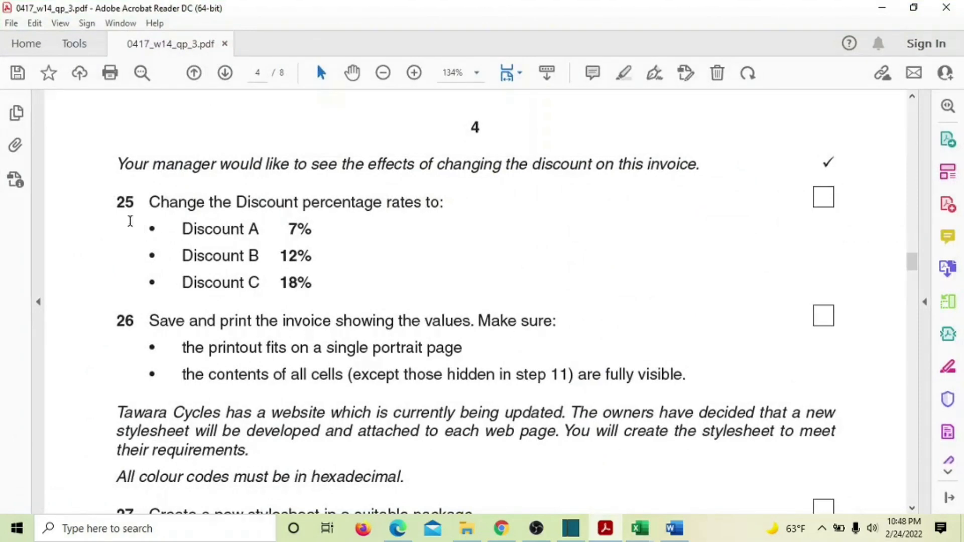
left_click_drag(111, 164, 684, 375)
left_click(700, 346)
Switch to N14invoice, check the portrait print preview with the changed discount rates, and return to the worksheet.
left_click(639, 528)
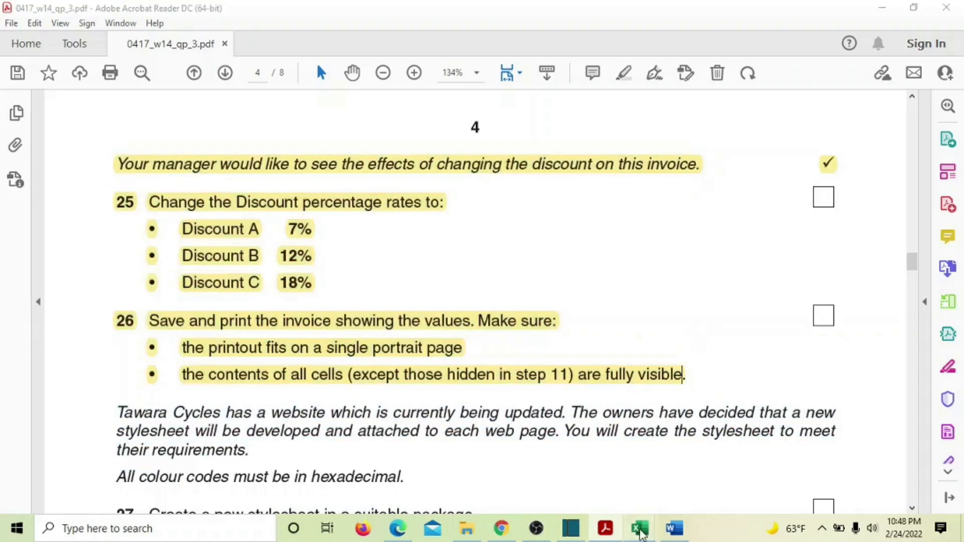
left_click(576, 476)
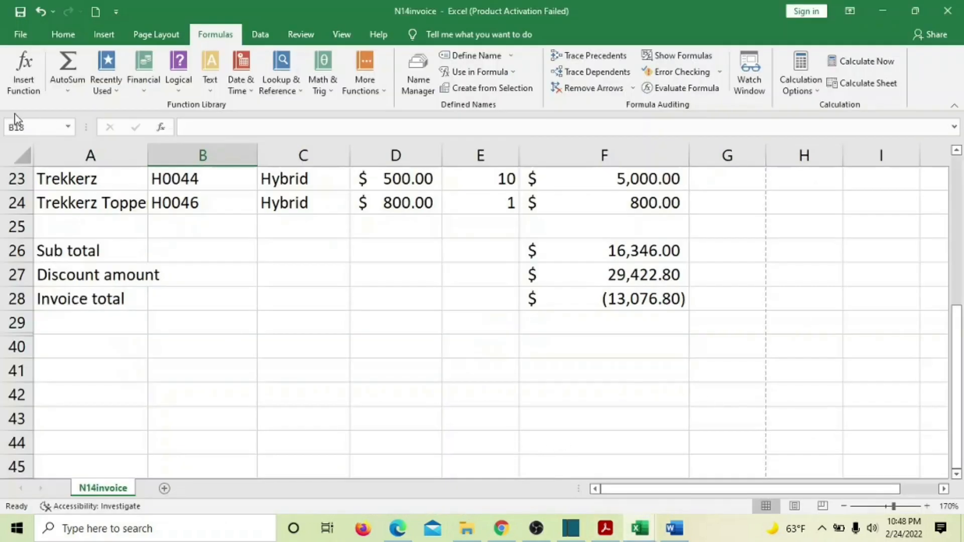
left_click(7, 33)
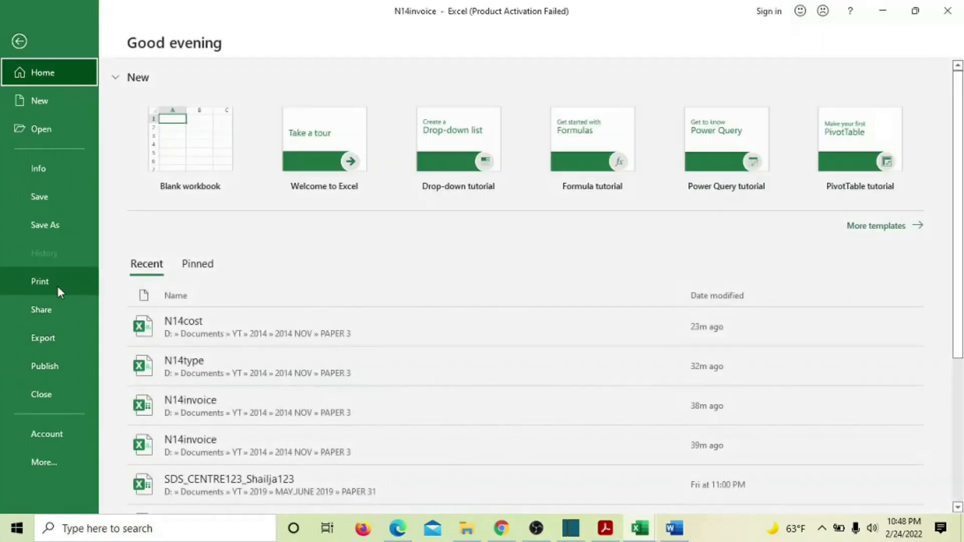
left_click(59, 285)
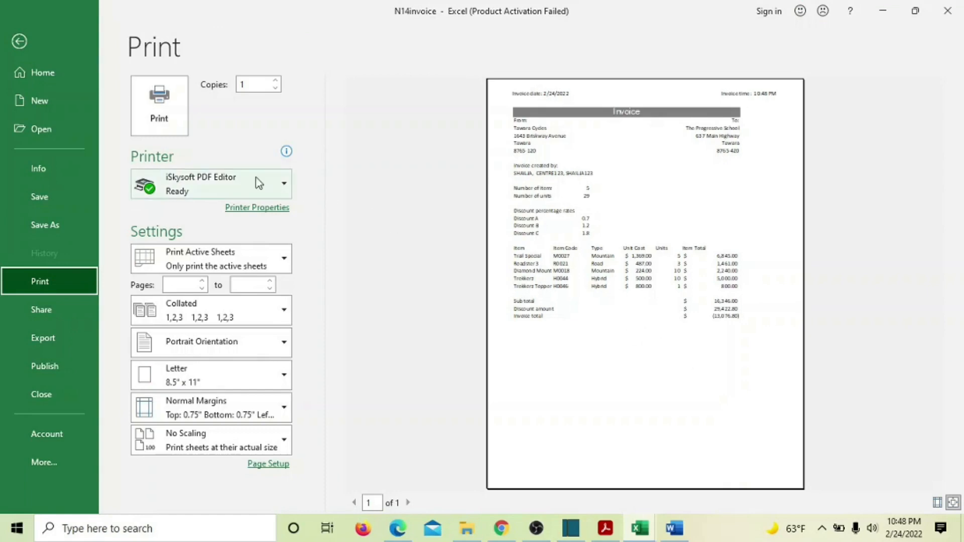
left_click(20, 43)
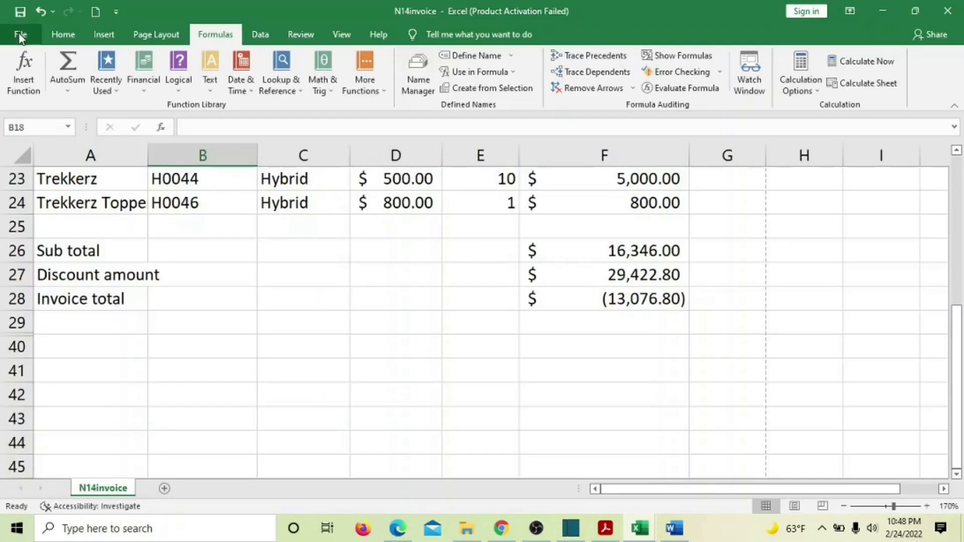
Read the stylesheet introduction and questions 27 and 28 in the question paper PDF, and look back at questions 25 and 26.
left_click(604, 536)
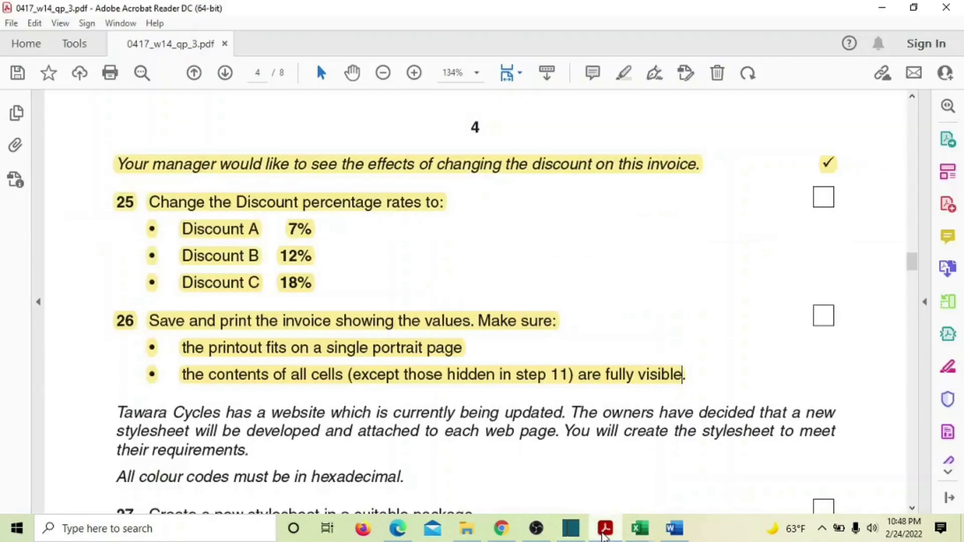
scroll(421, 385, "down", 3)
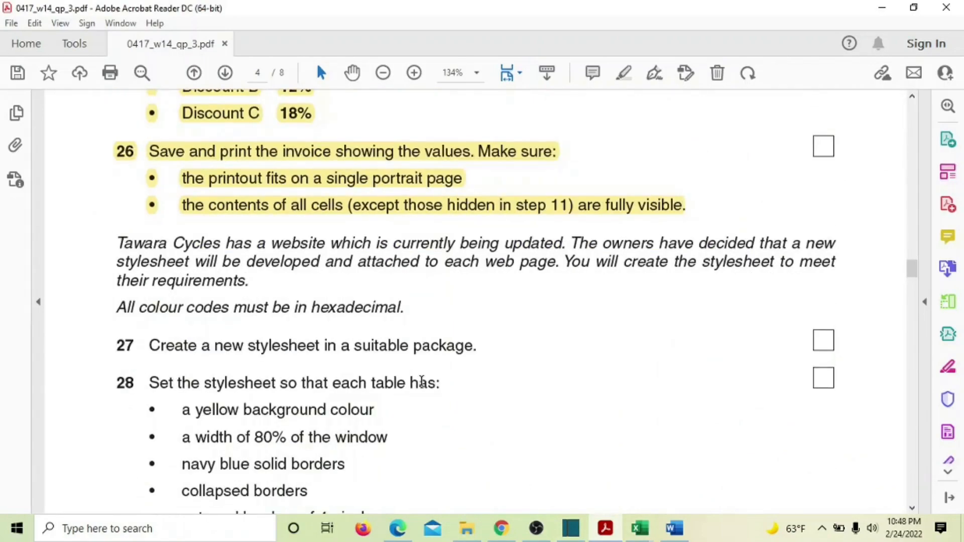
scroll(422, 383, "down", 1)
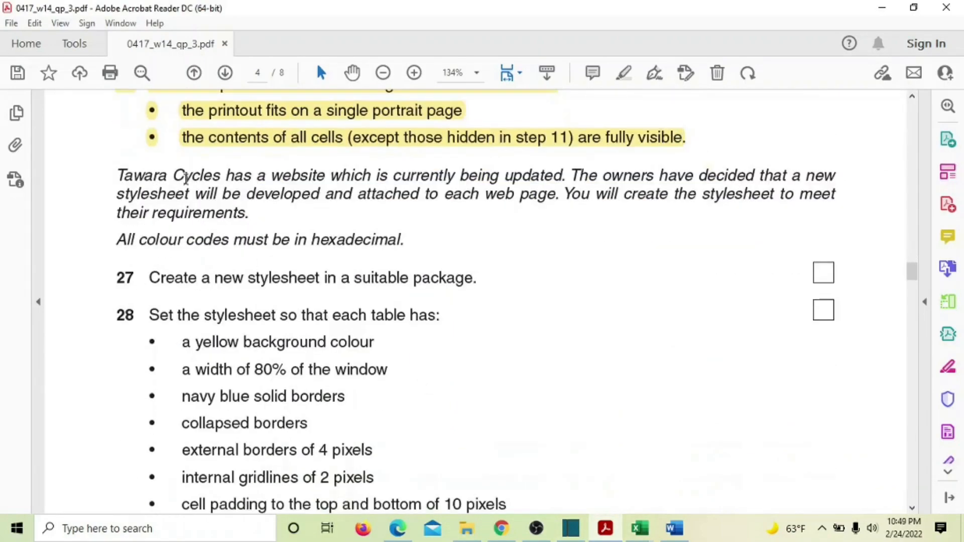
scroll(421, 311, "down", 1)
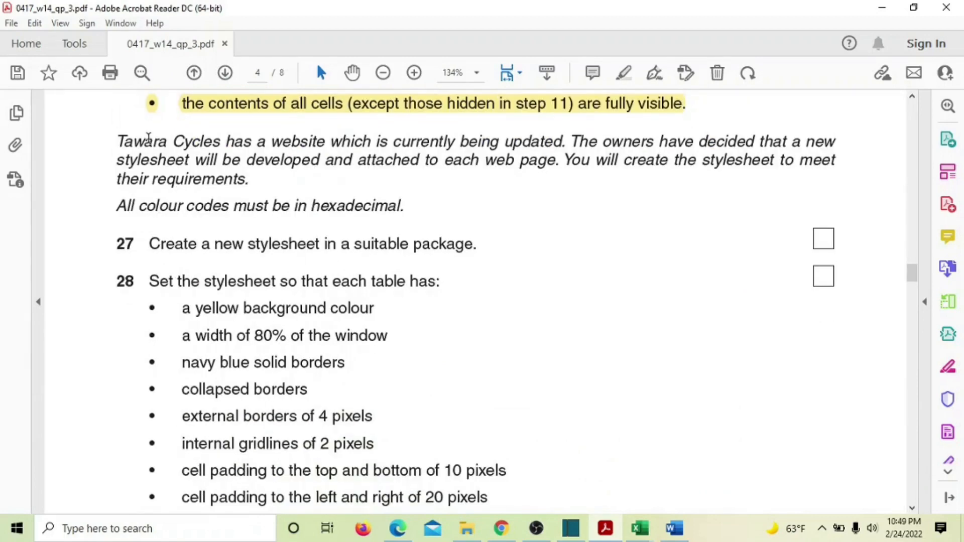
scroll(503, 346, "up", 1)
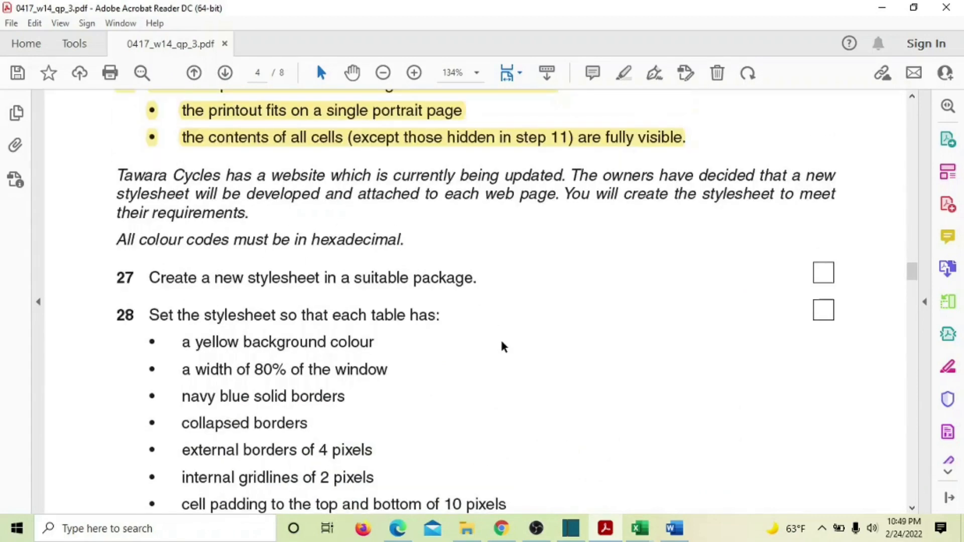
scroll(504, 347, "up", 2)
scroll(502, 343, "up", 2)
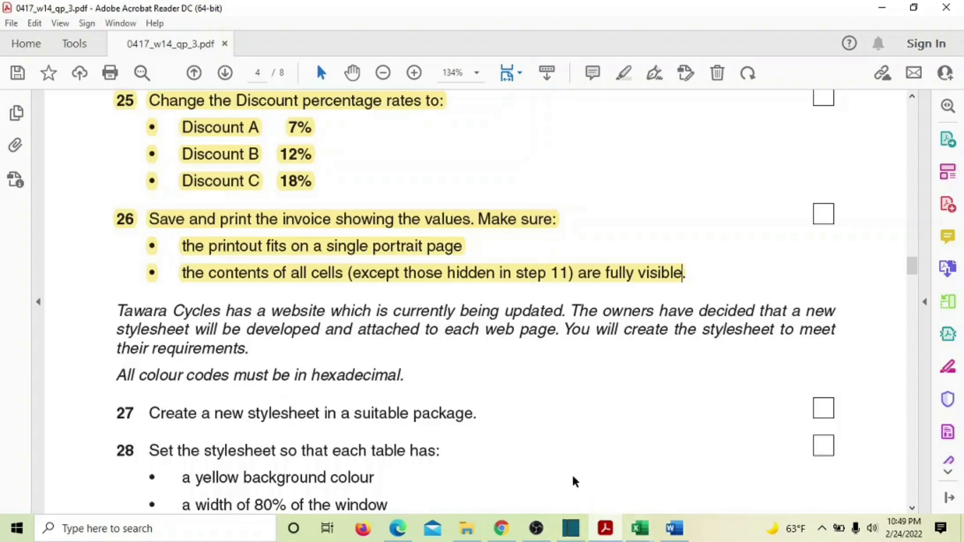
scroll(573, 472, "up", 2)
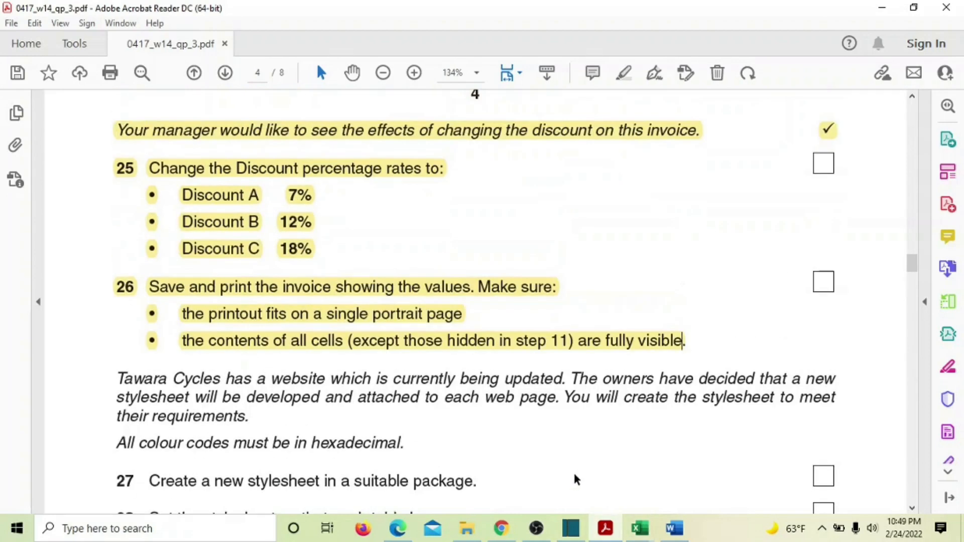